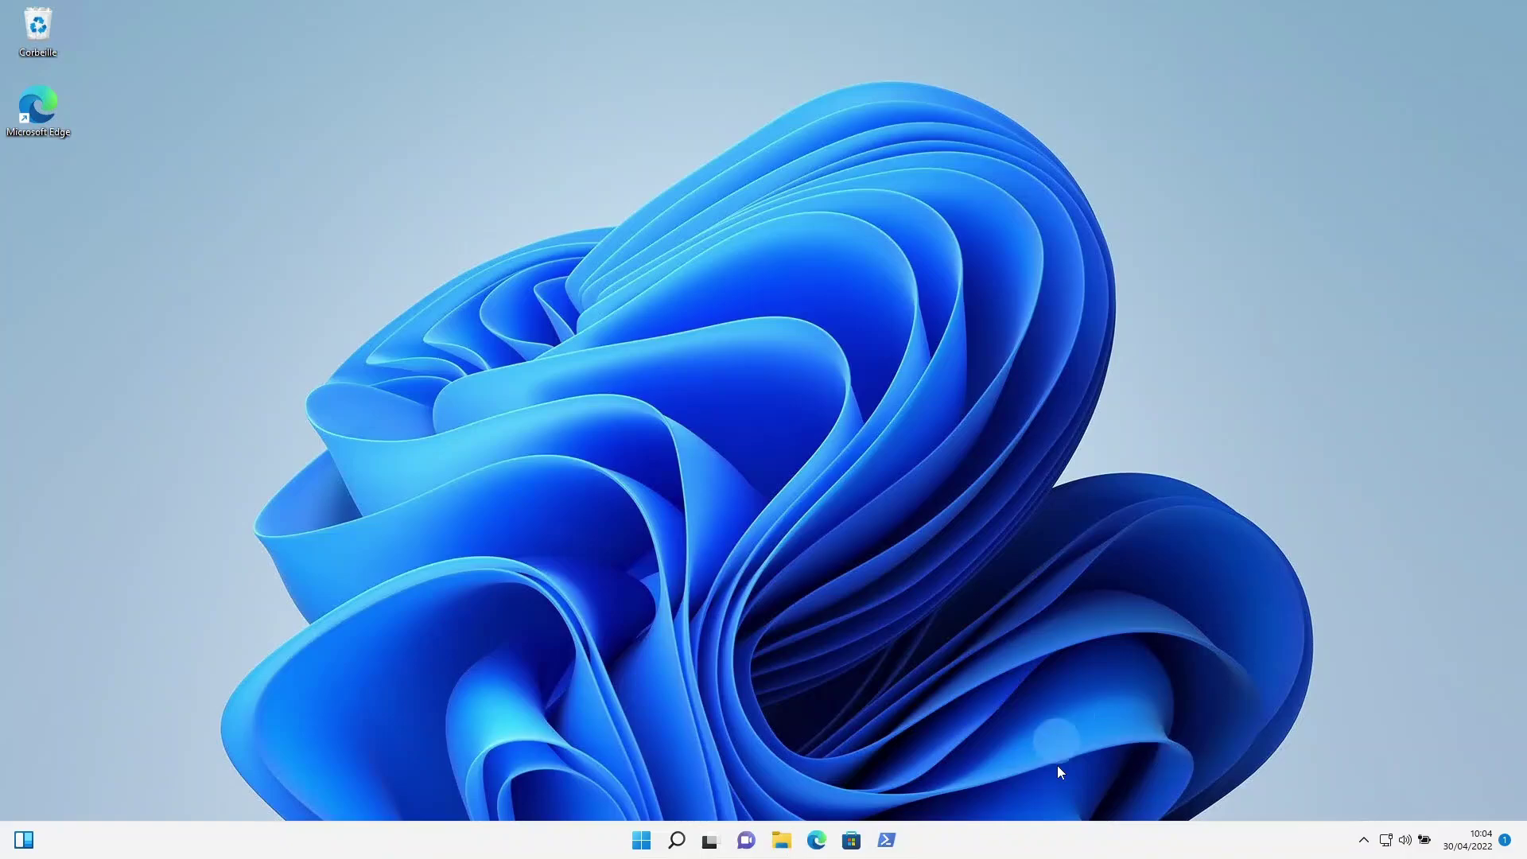
- Open Microsoft Edge, search the web for archimatetool.com and open the Archi website
left_click(815, 840)
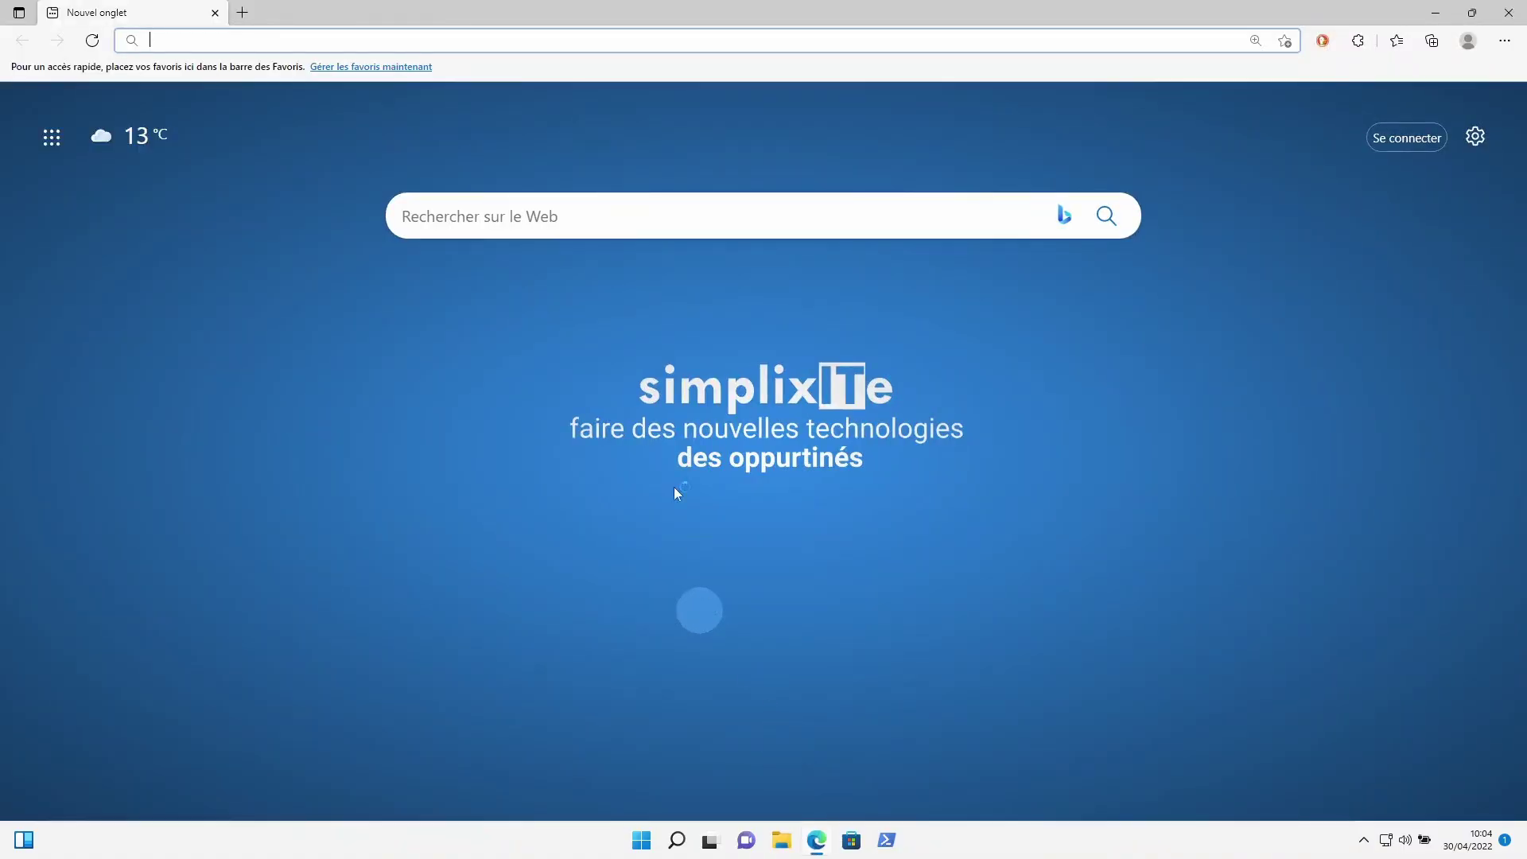
left_click(632, 230)
type("archi")
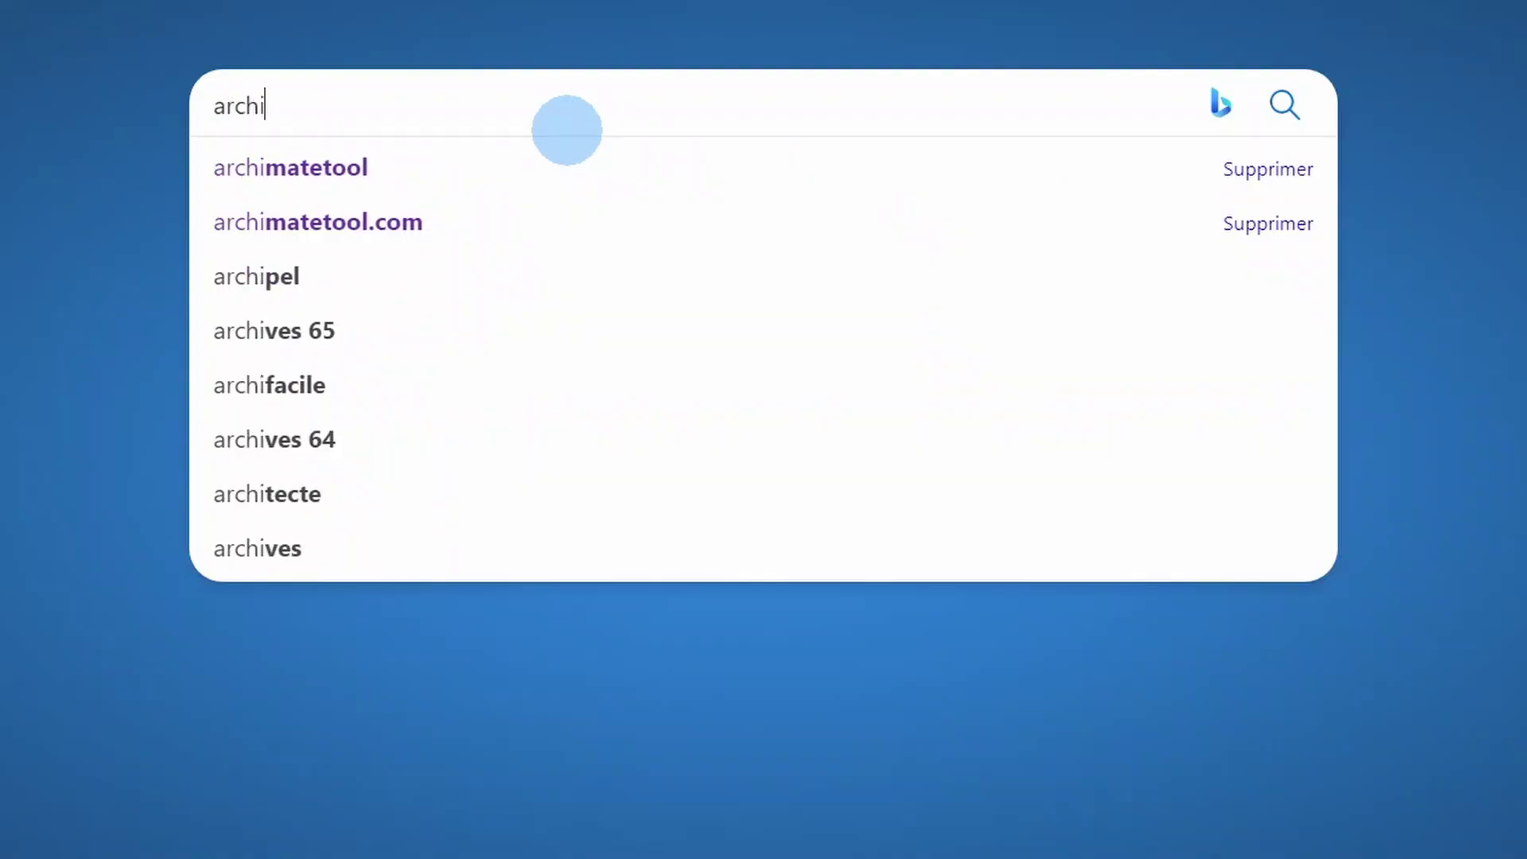
key("Down")
key("Down")
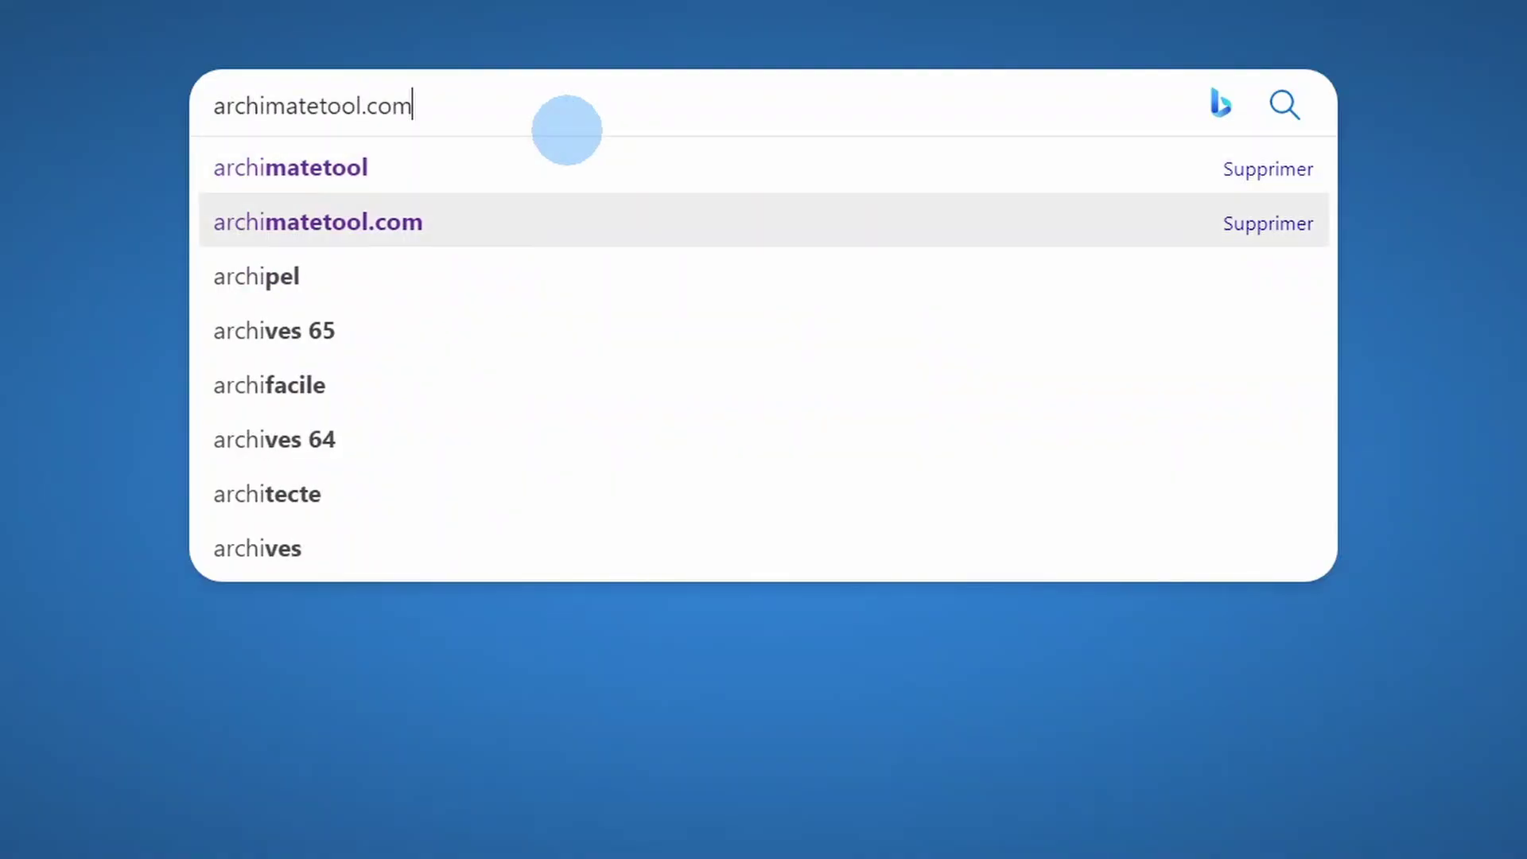
key("Return")
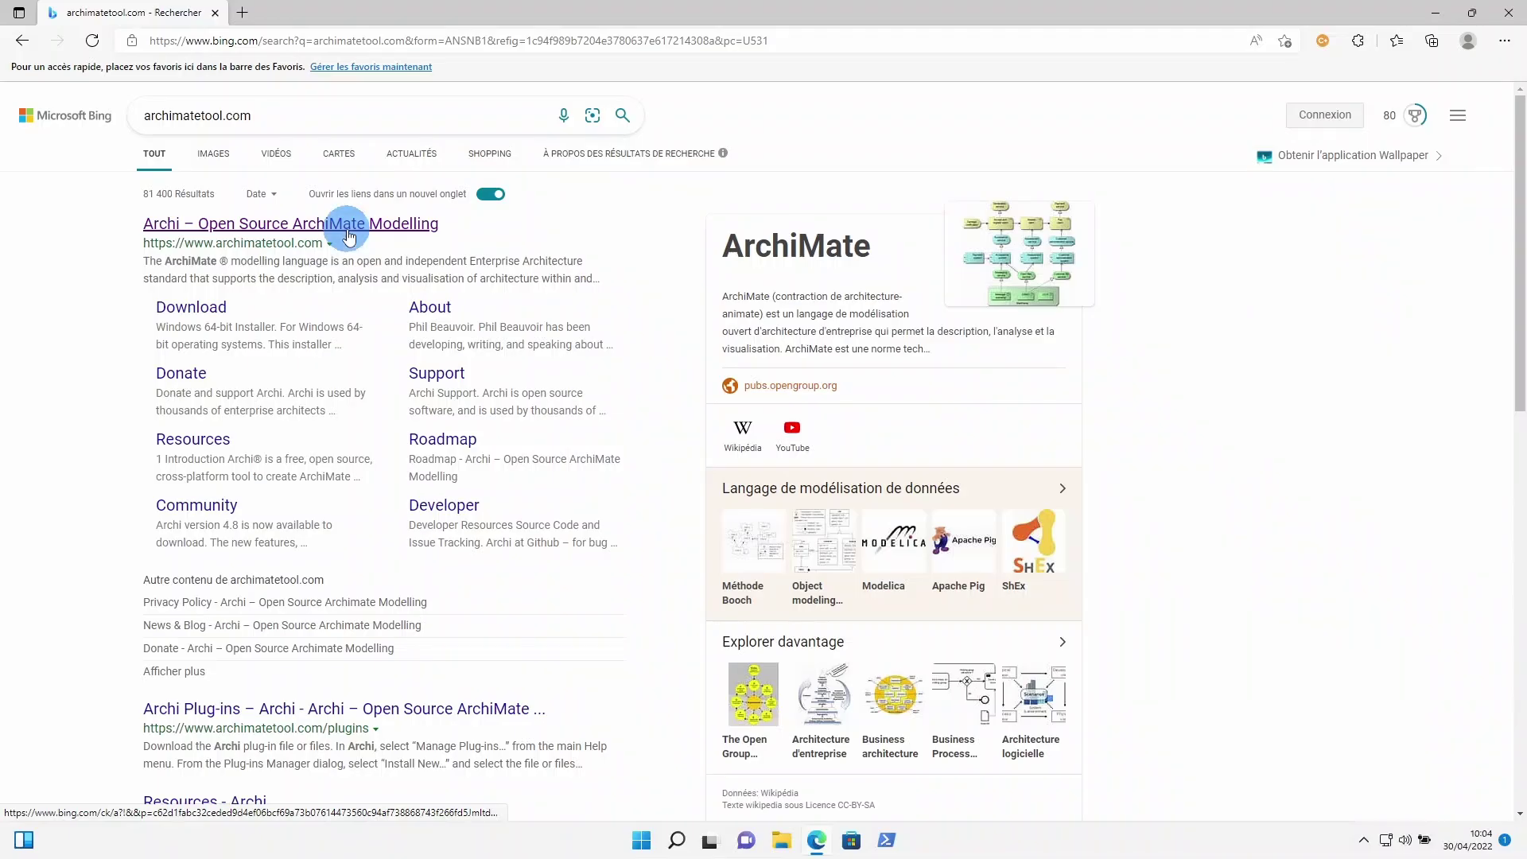
left_click(347, 228)
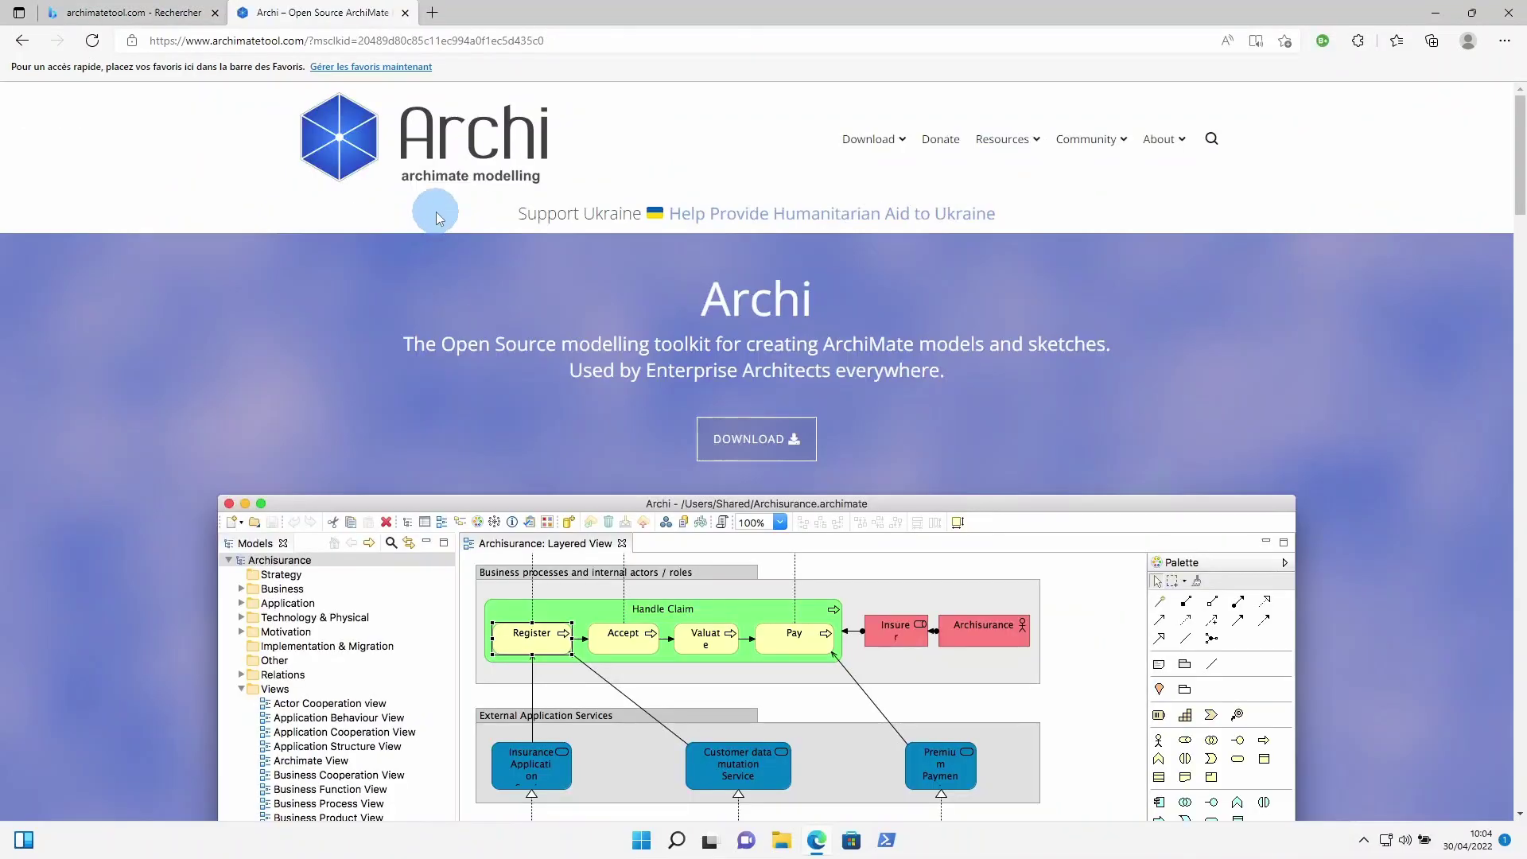
- Go to the Archi download page and download the Windows 64-bit Installer for version 4.9.3
mouse_move(878, 147)
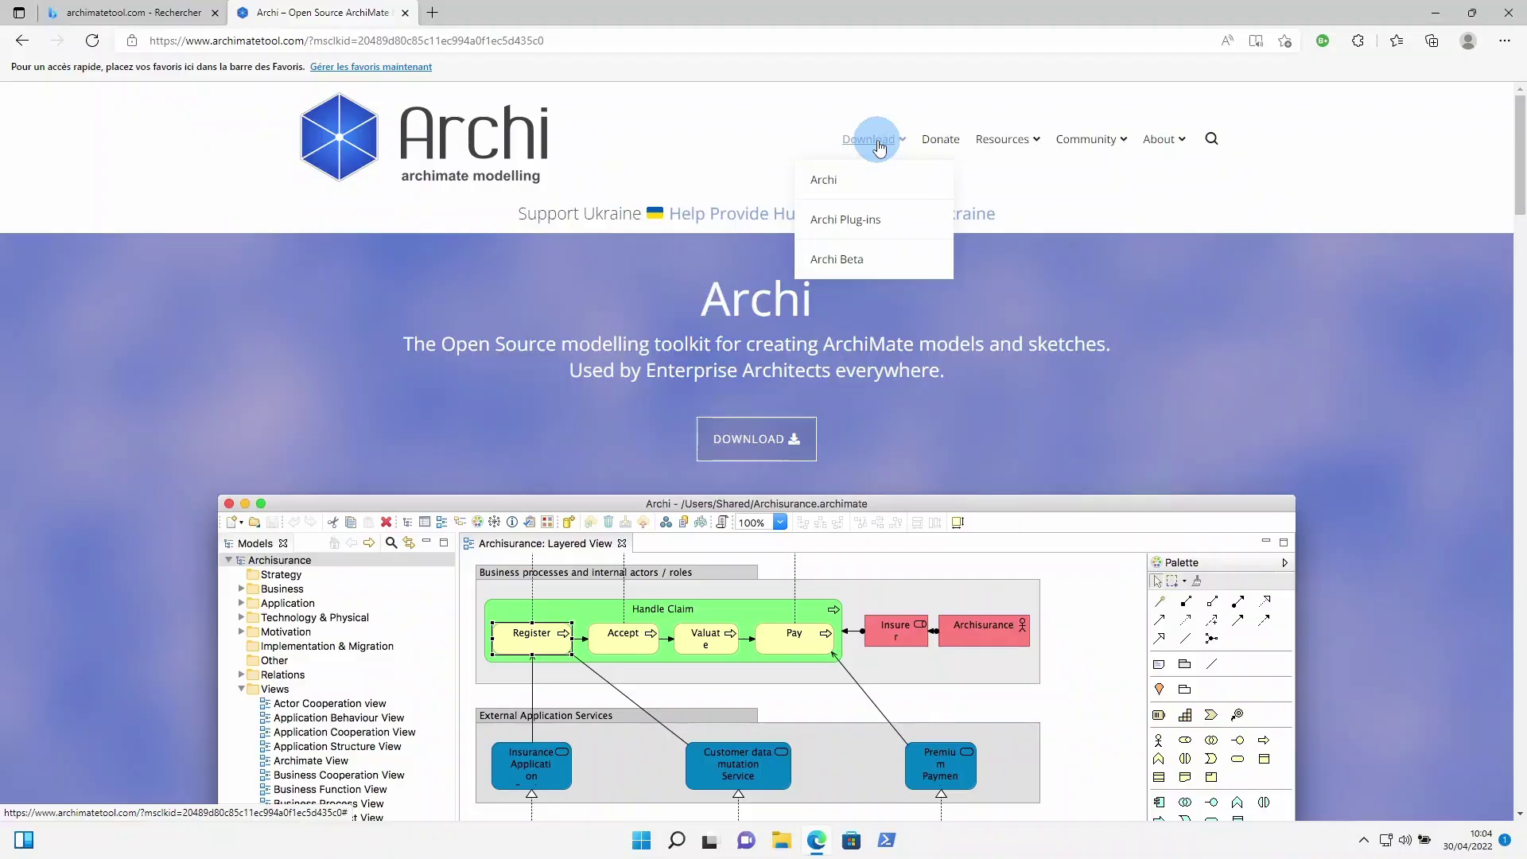
left_click(849, 177)
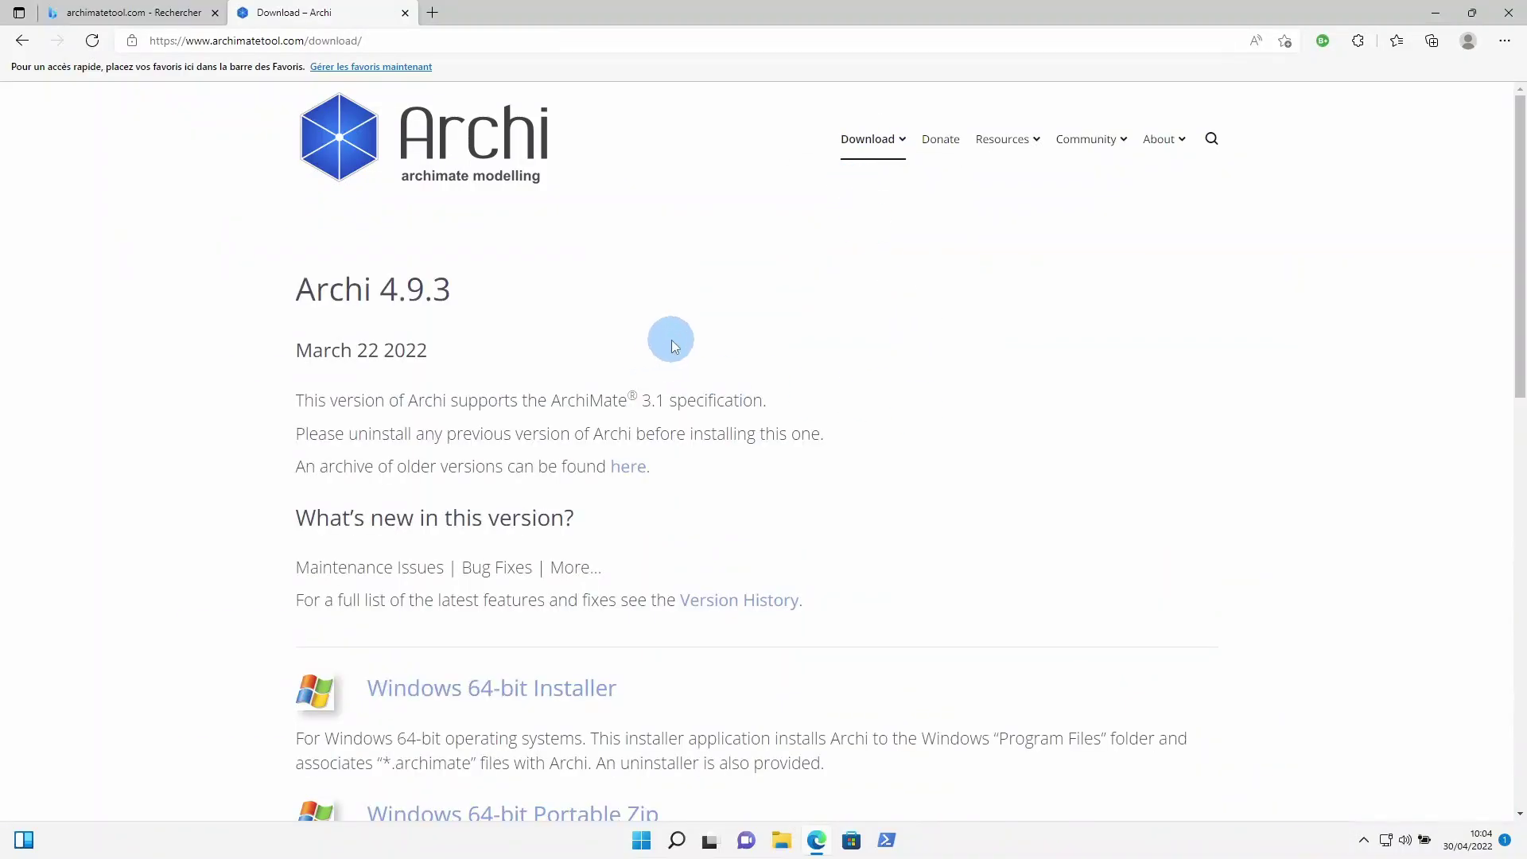
scroll(673, 346, "down", 3)
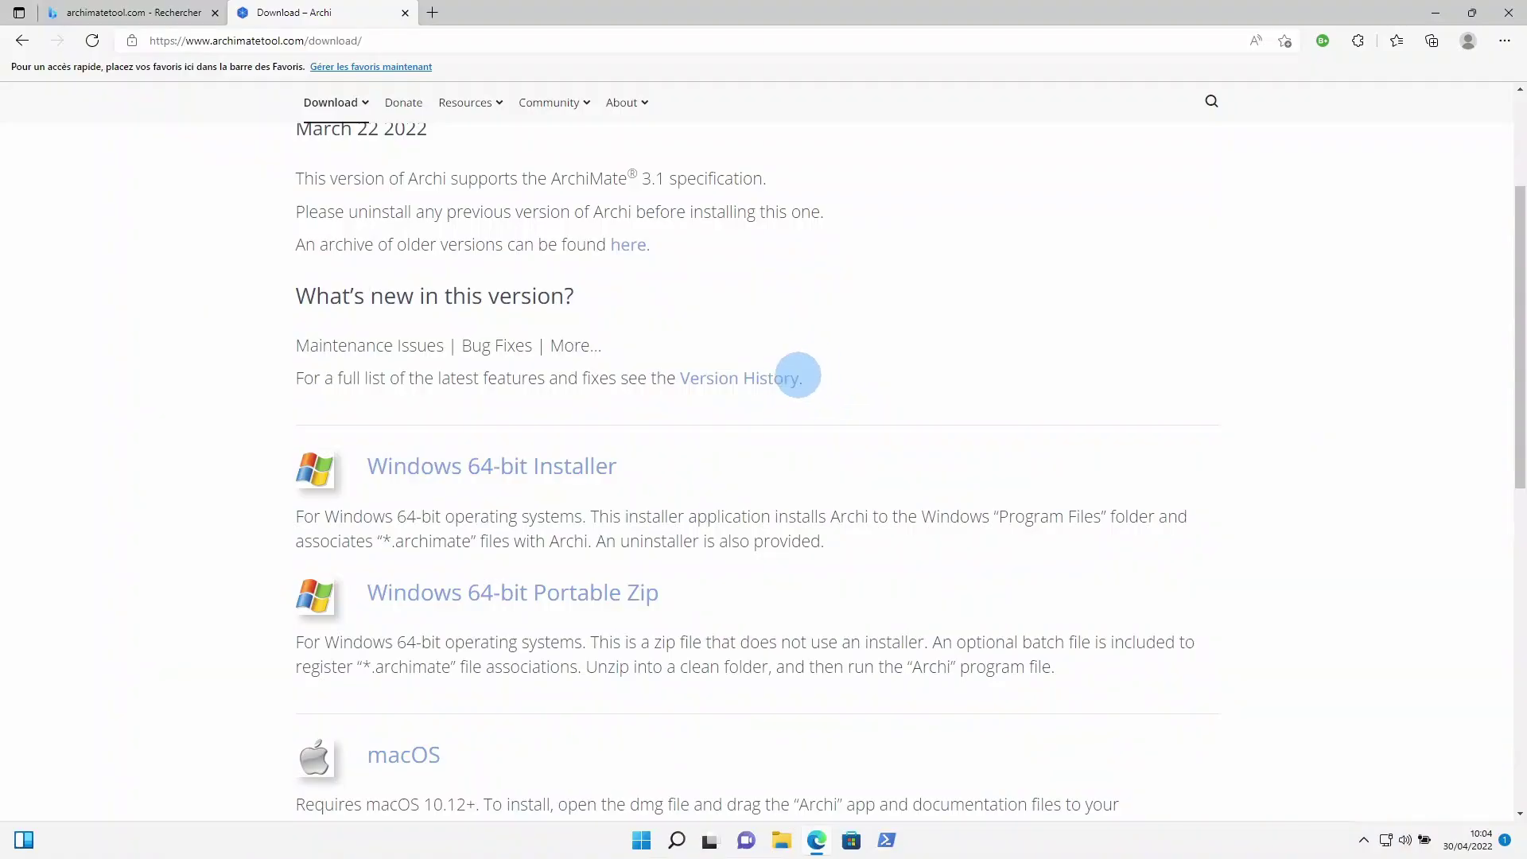
scroll(797, 376, "down", 1)
scroll(798, 375, "down", 2)
scroll(798, 377, "up", 1)
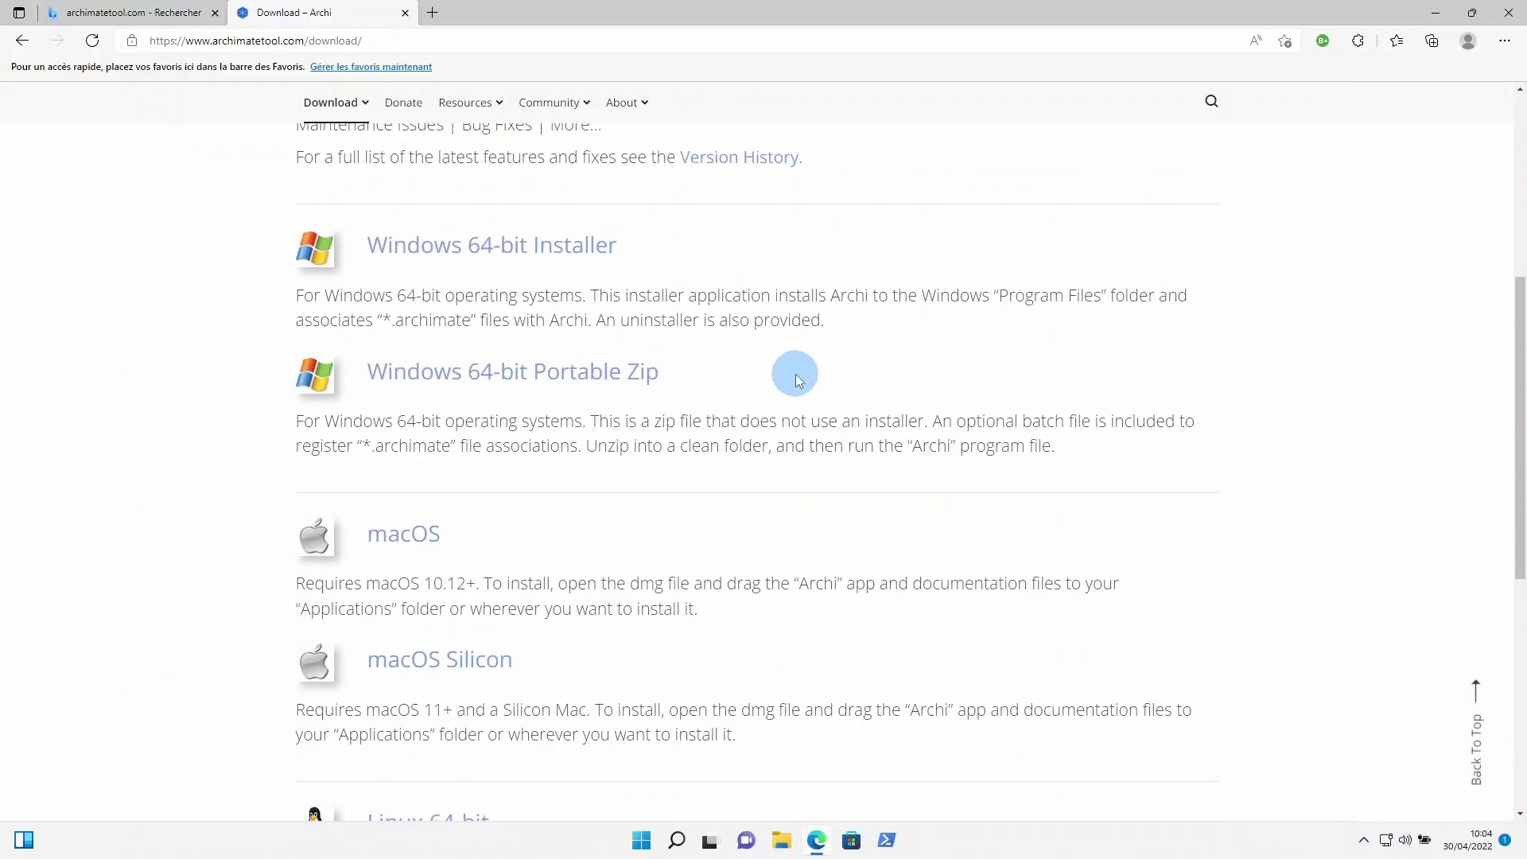
left_click(503, 252)
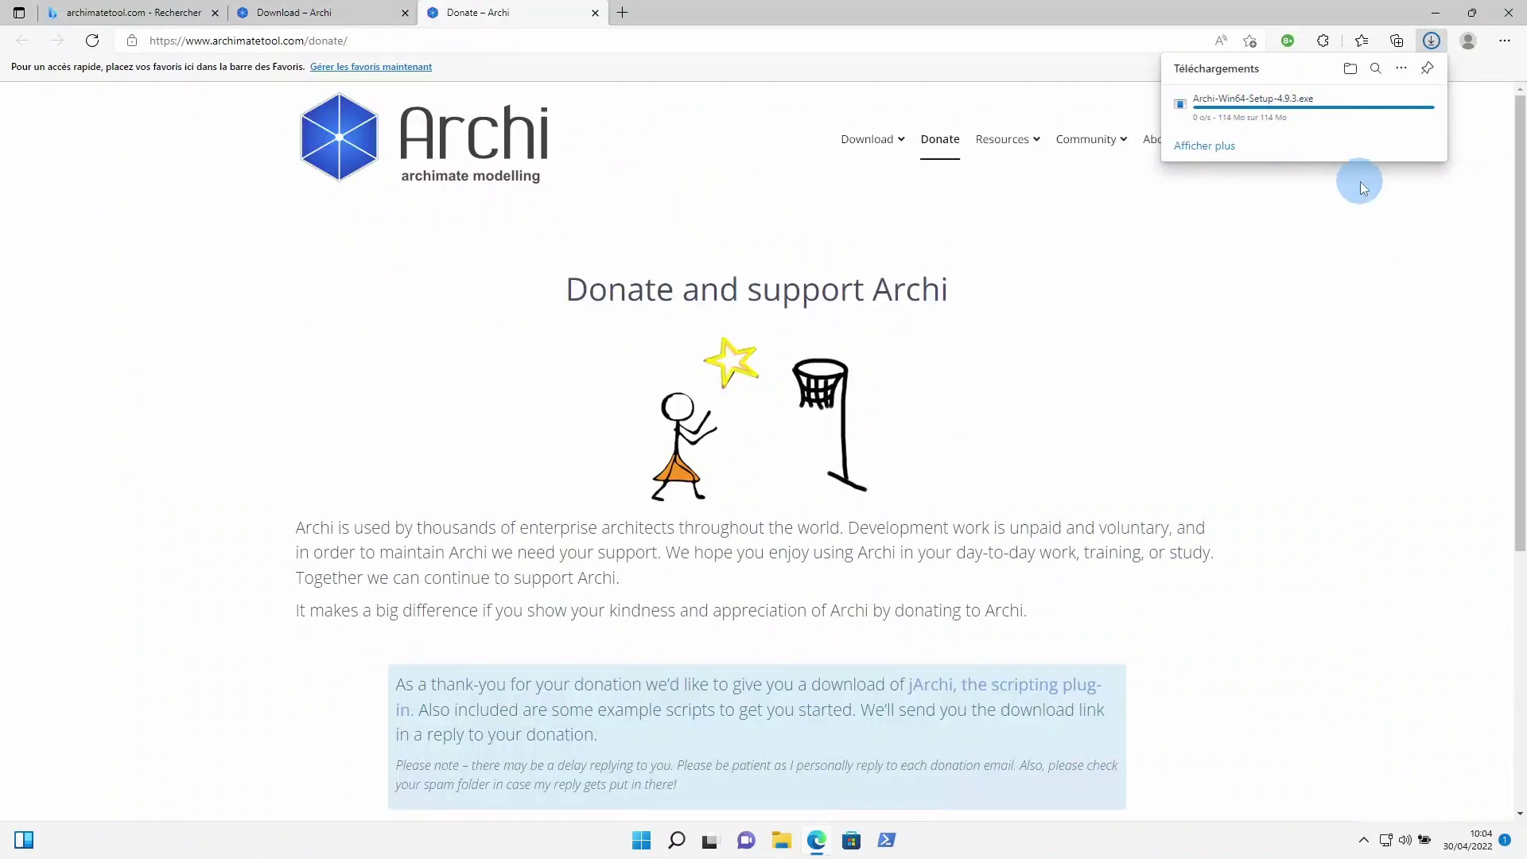
- Run the downloaded Archi-Win64-Setup-4.9.3 with administrator approval and install Archi to C:\Program Files\Archi with a desktop shortcut
left_click(1350, 74)
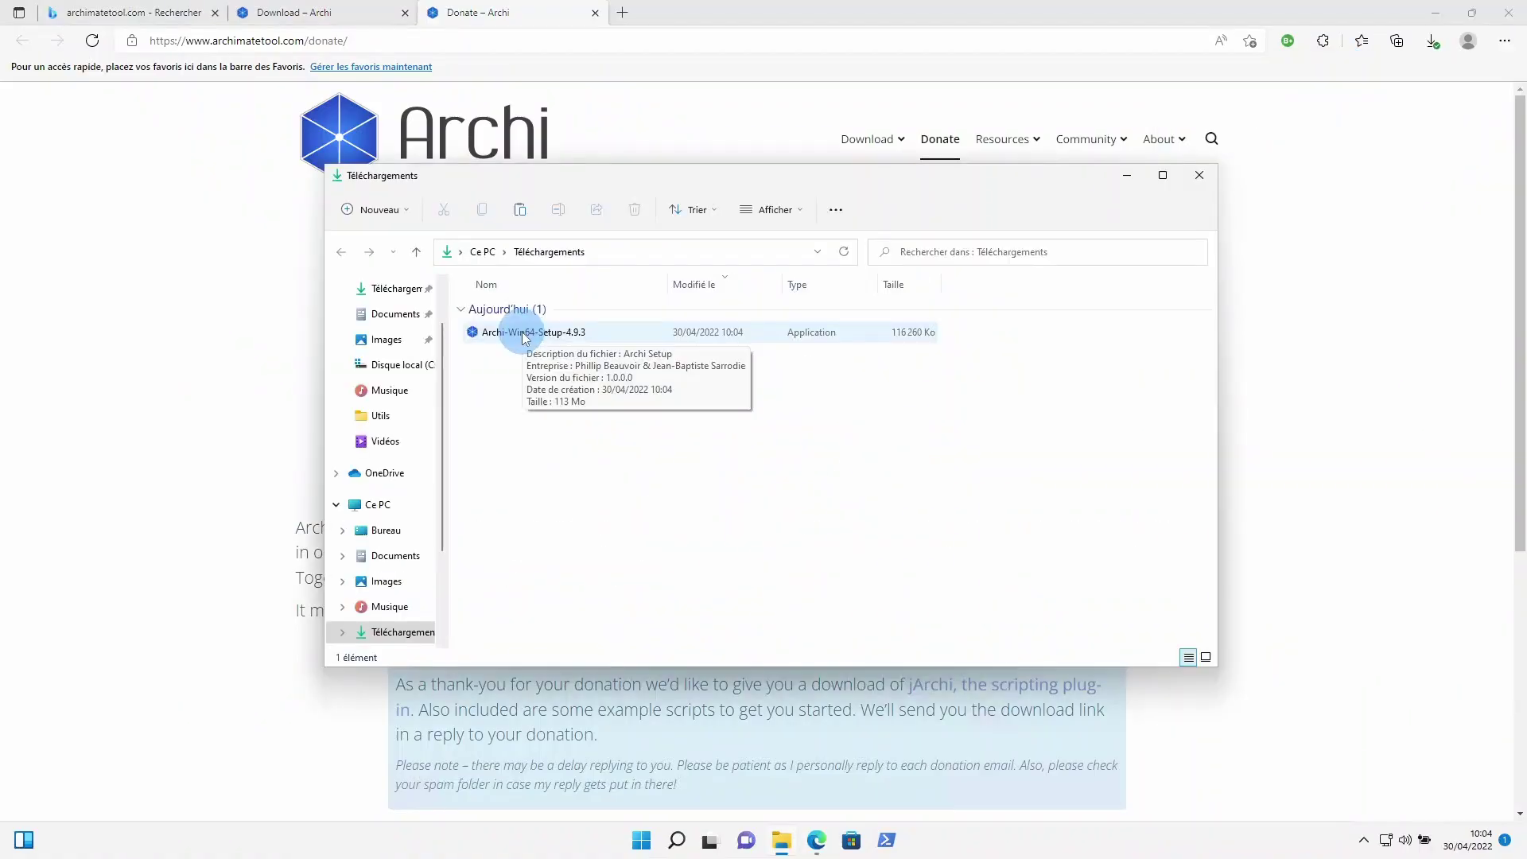
double_click(524, 332)
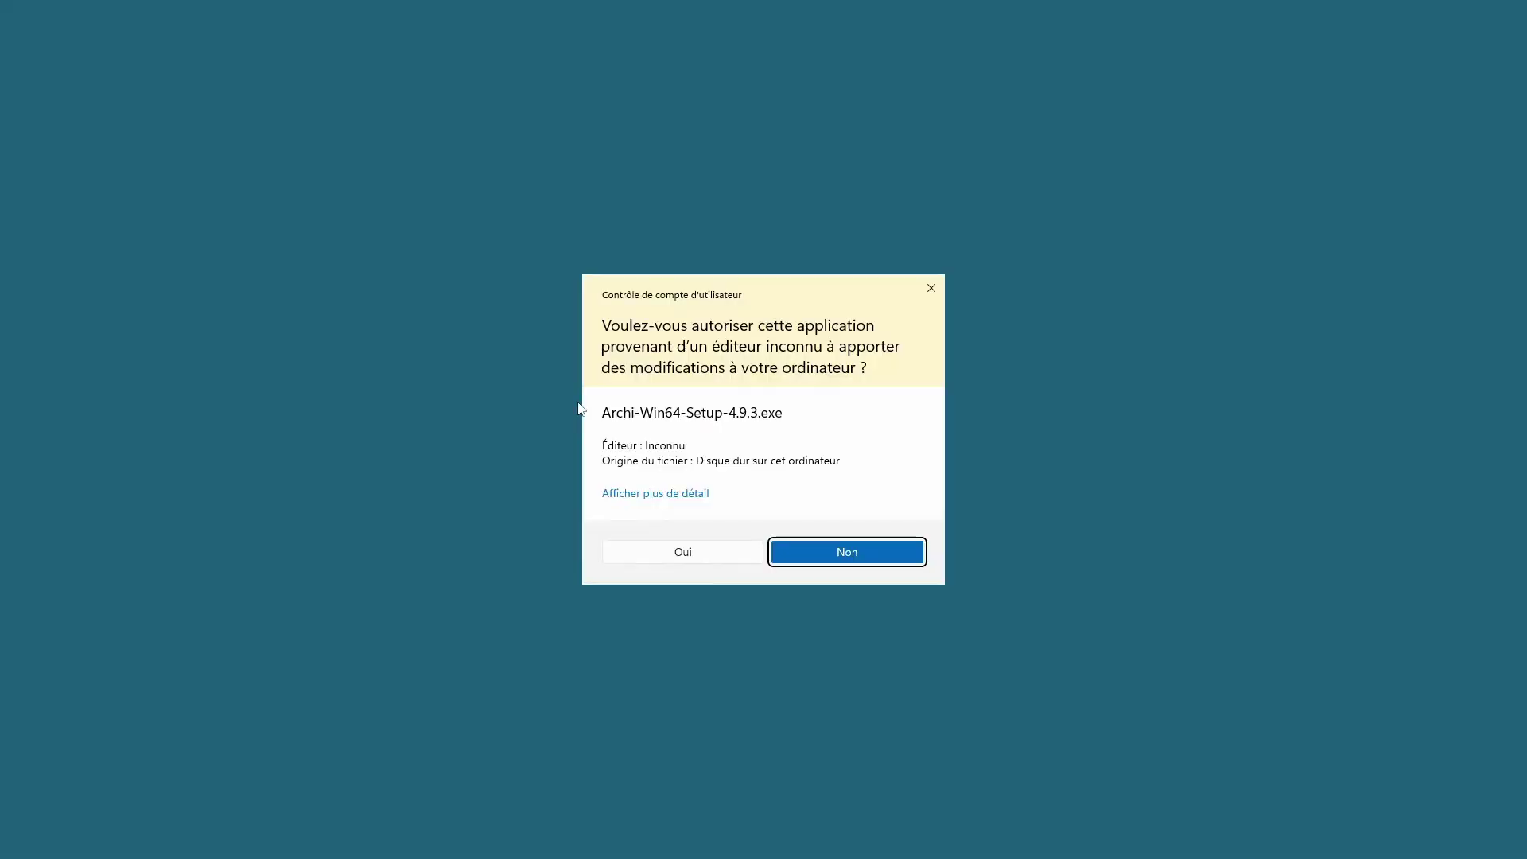
left_click(678, 552)
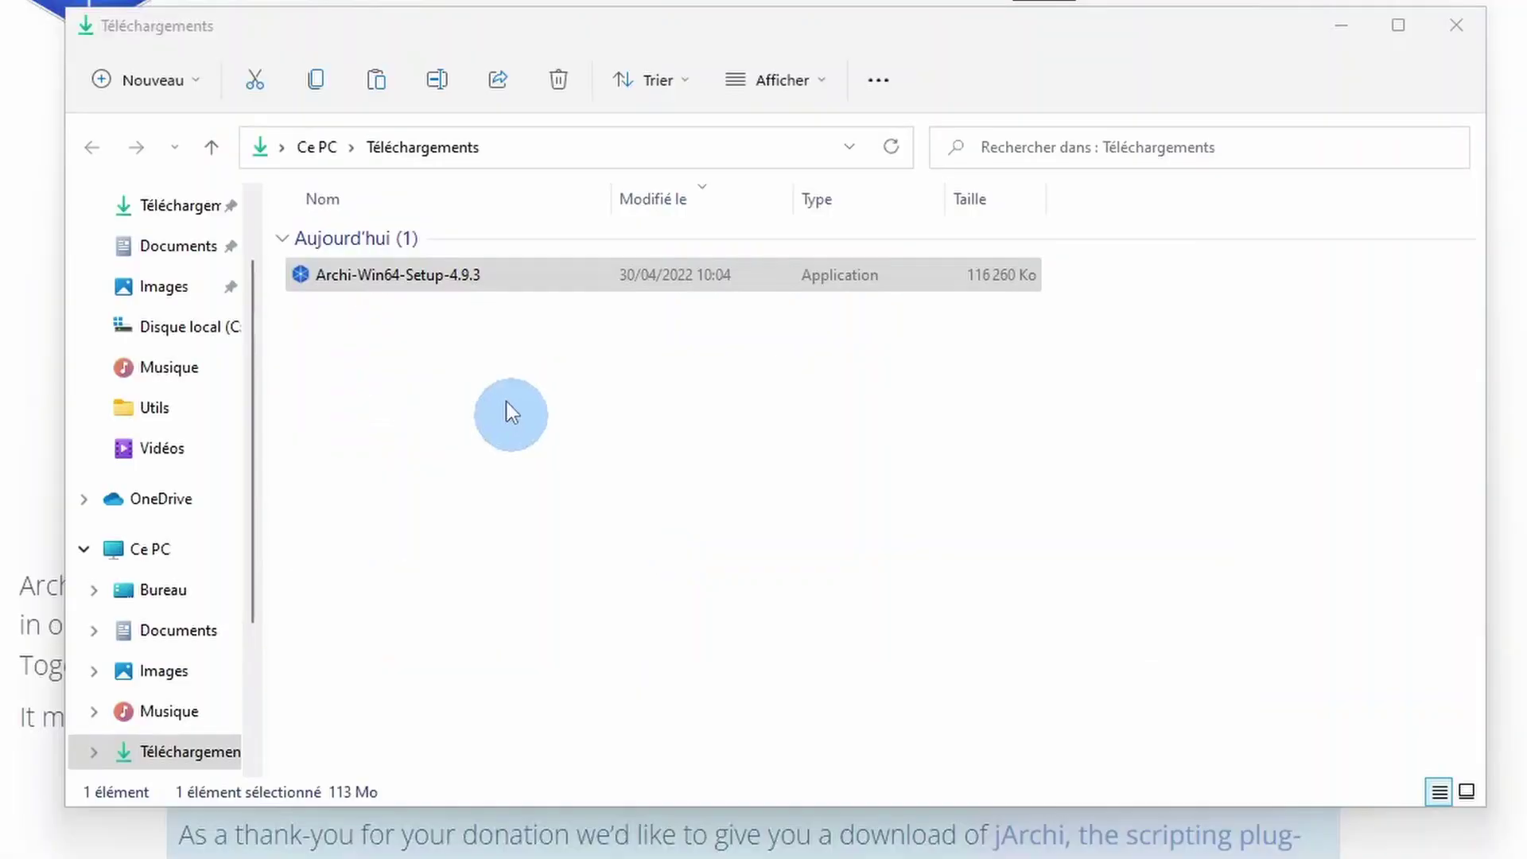
left_click(896, 614)
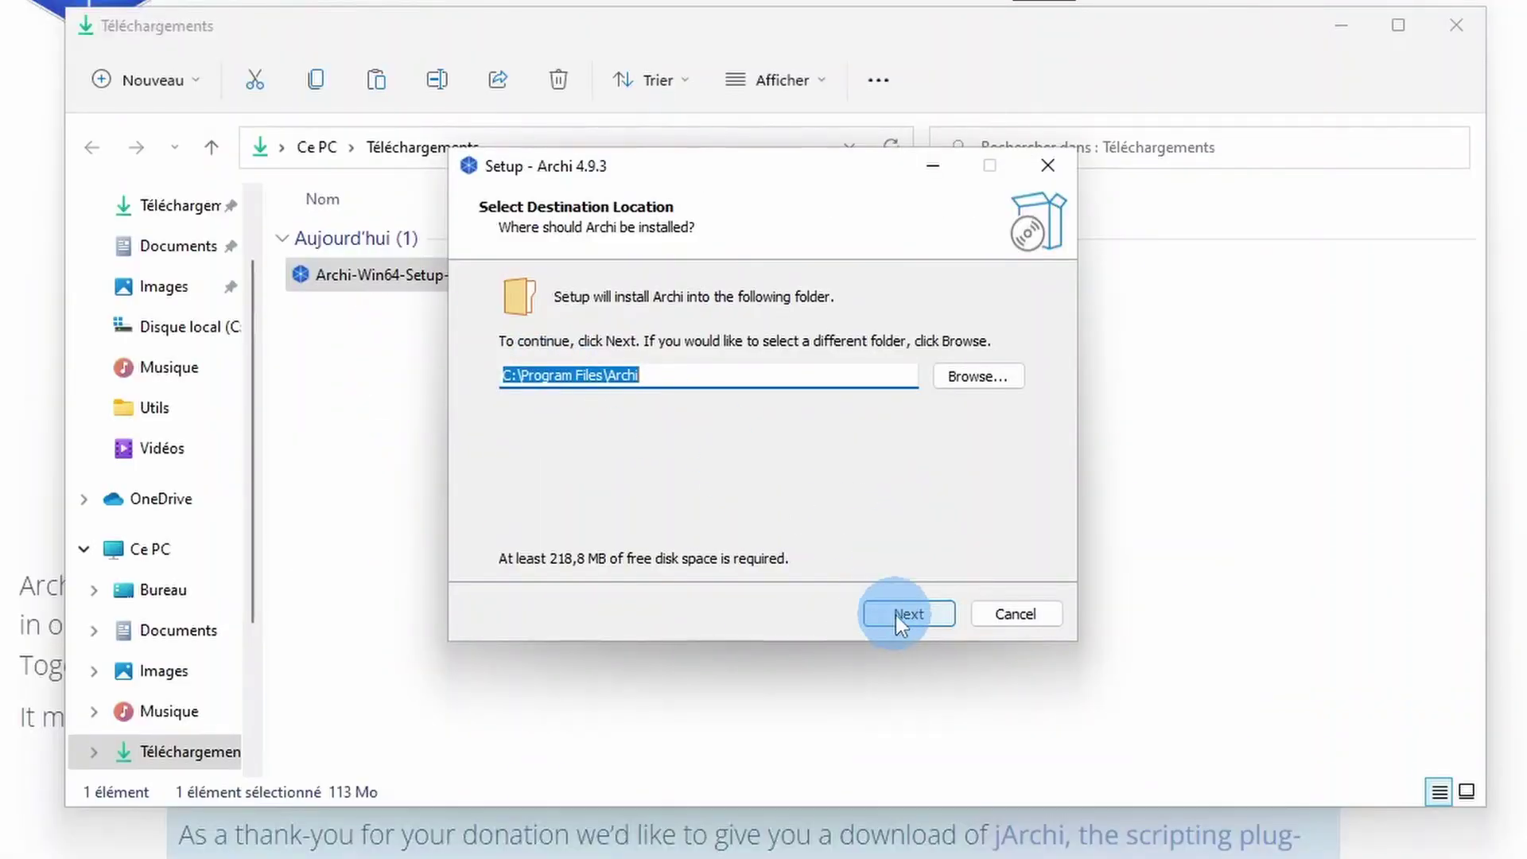
left_click(913, 615)
left_click(914, 616)
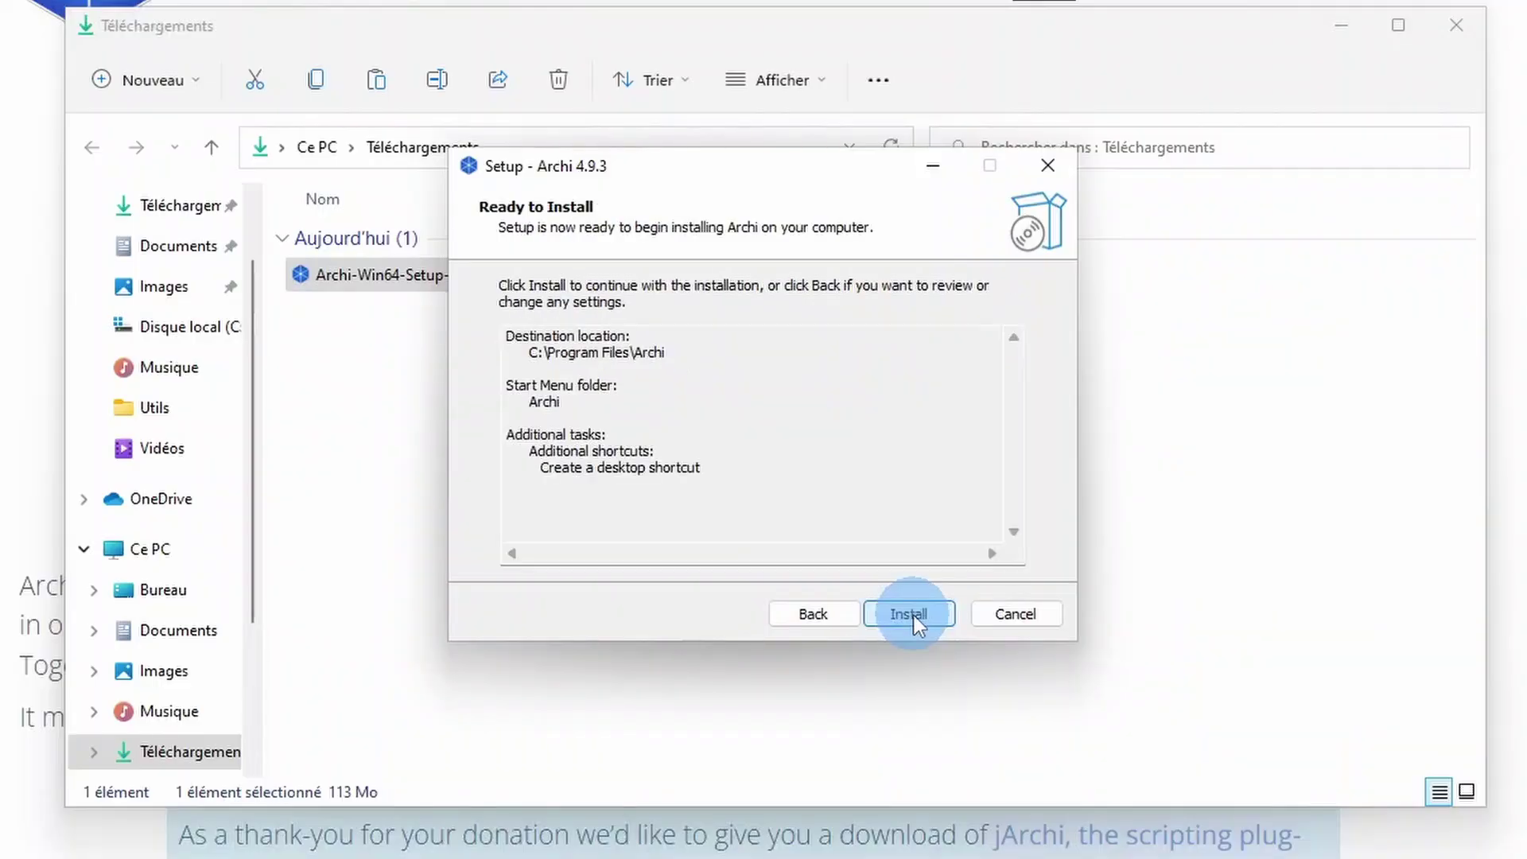
left_click(914, 615)
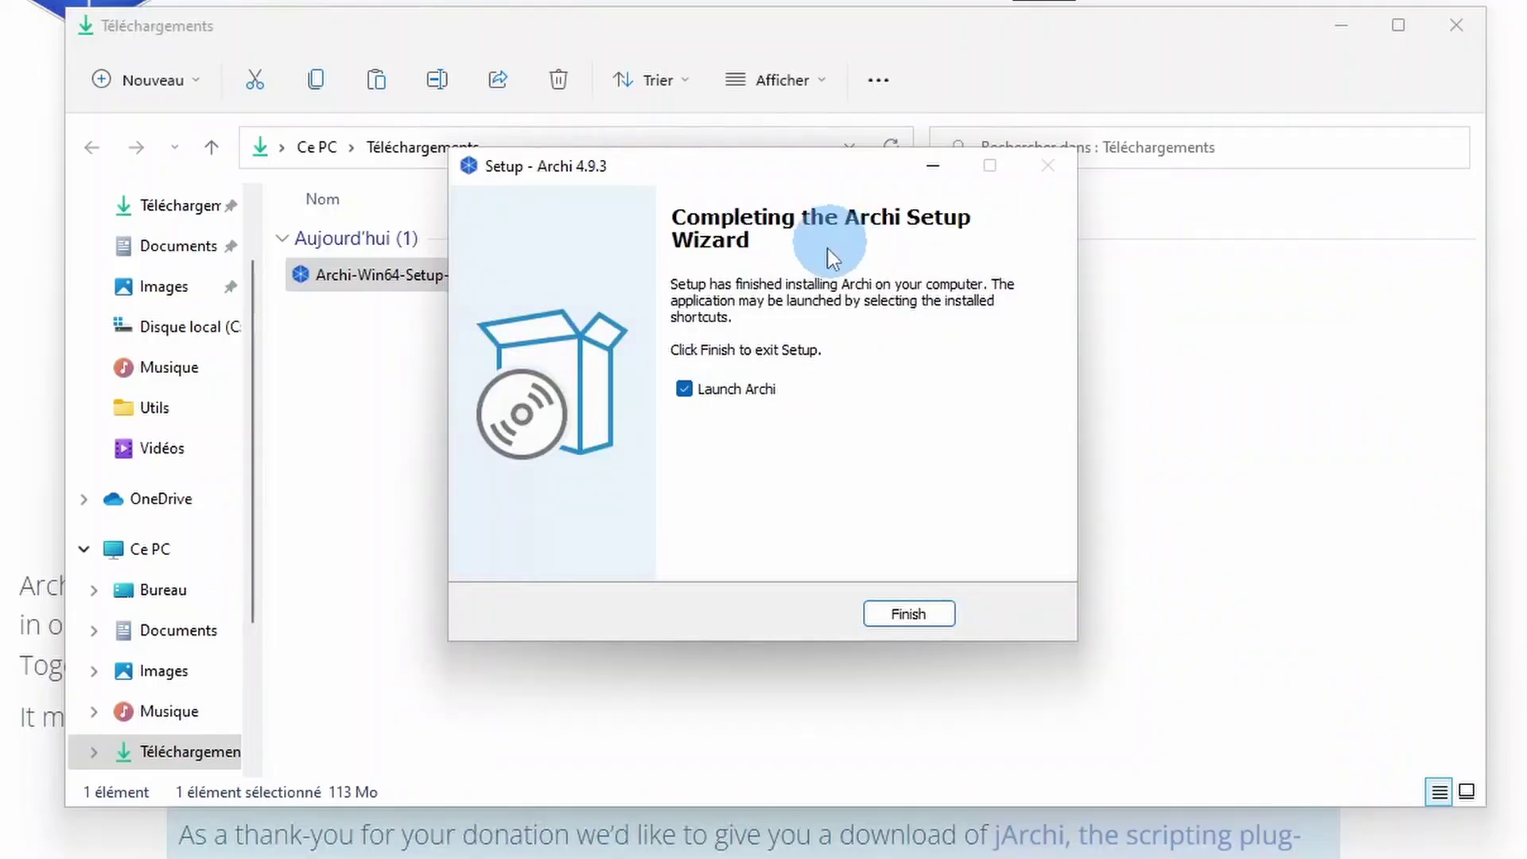
- Finish the setup wizard without launching Archi and close the downloads folder window
left_click(732, 388)
left_click(908, 613)
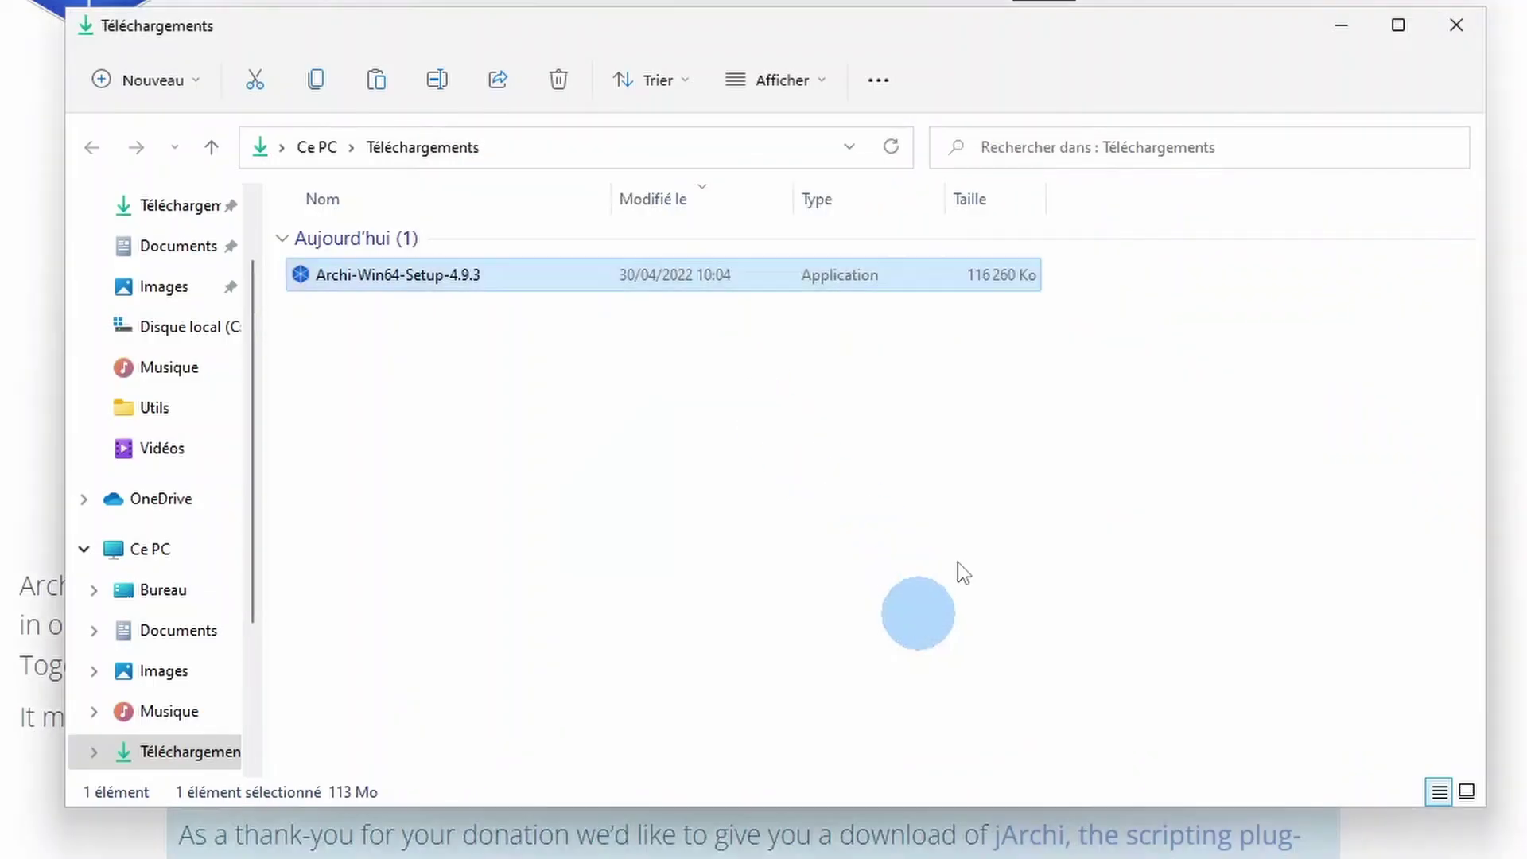
left_click(1468, 40)
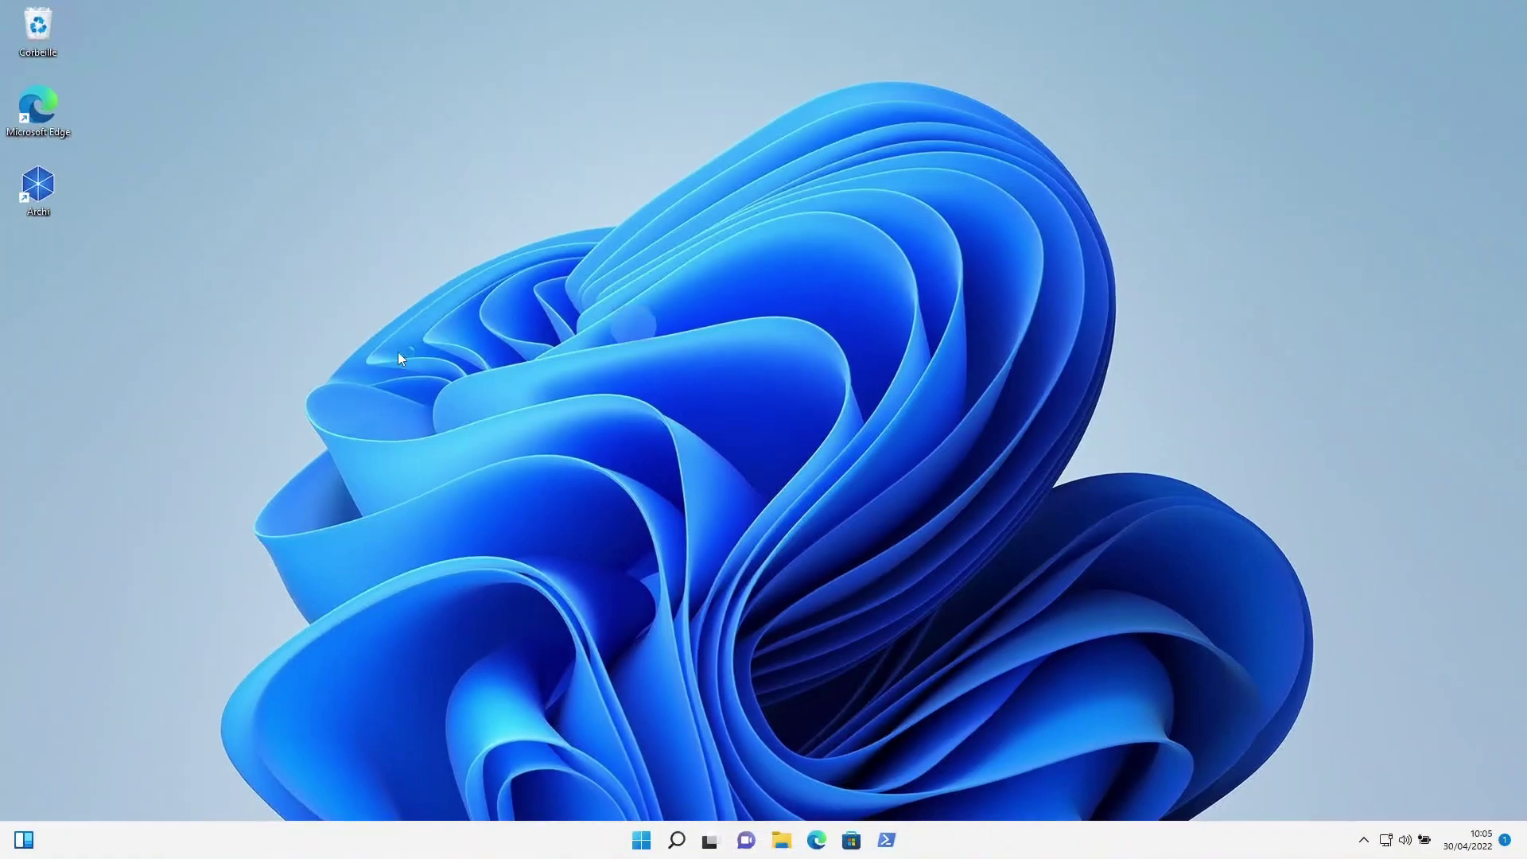
- Launch Archi from the desktop, maximize its window and create a new ArchiMate model
double_click(51, 184)
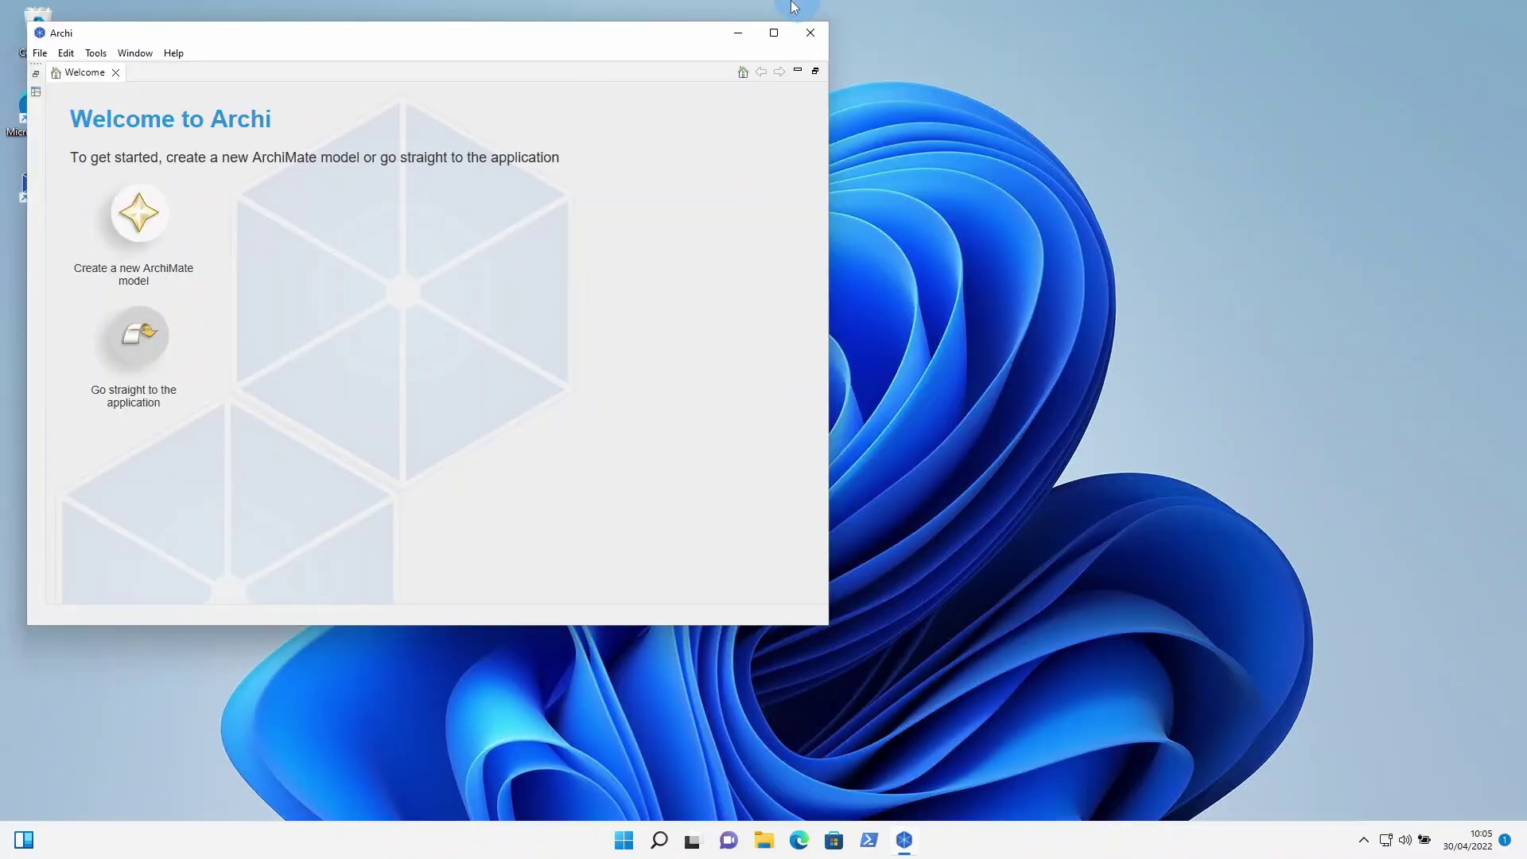
left_click(774, 33)
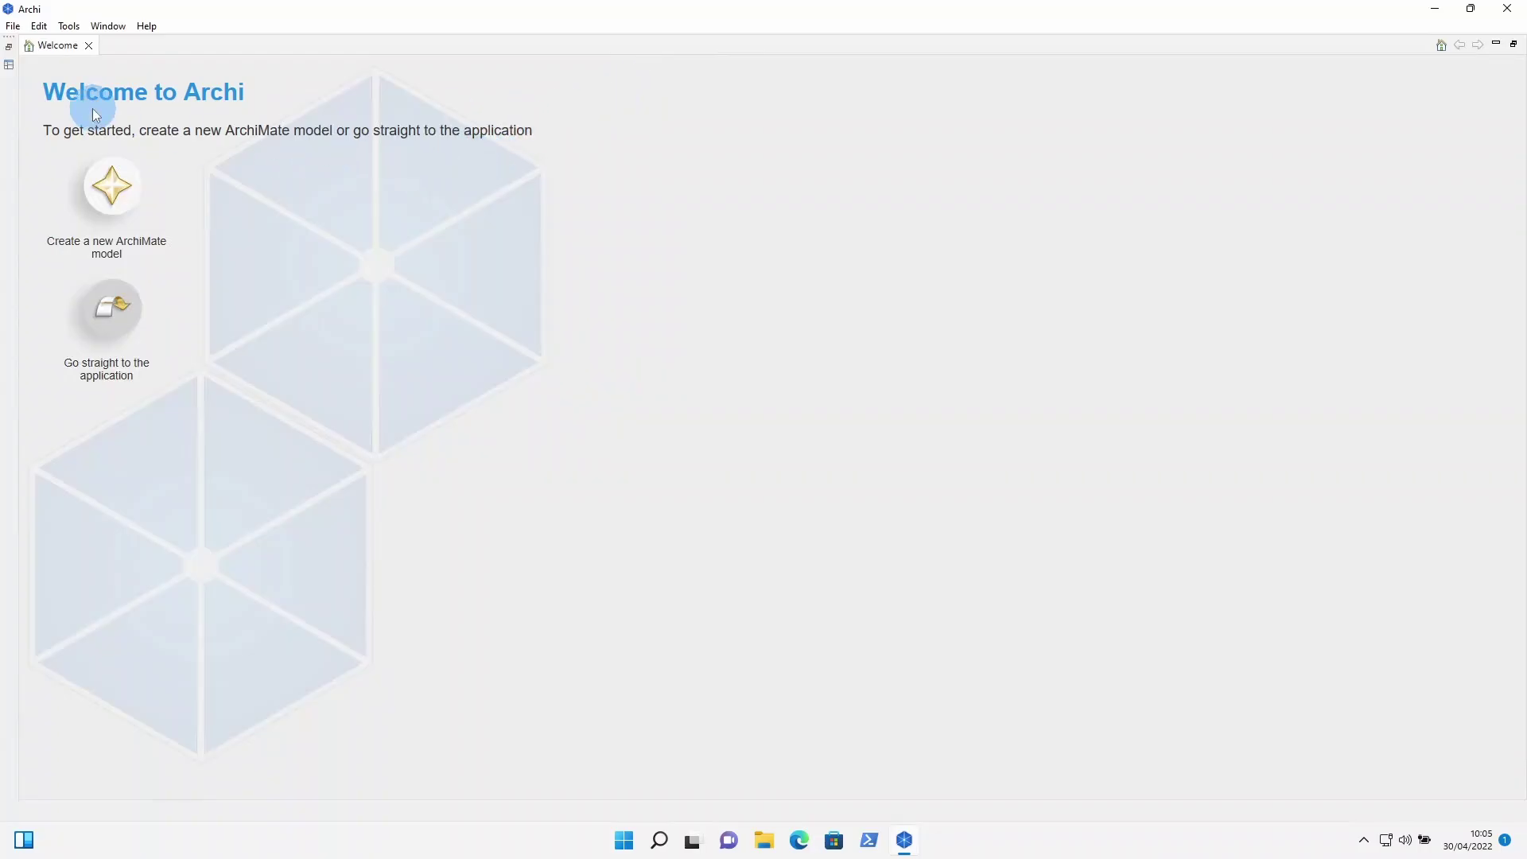
left_click(139, 191)
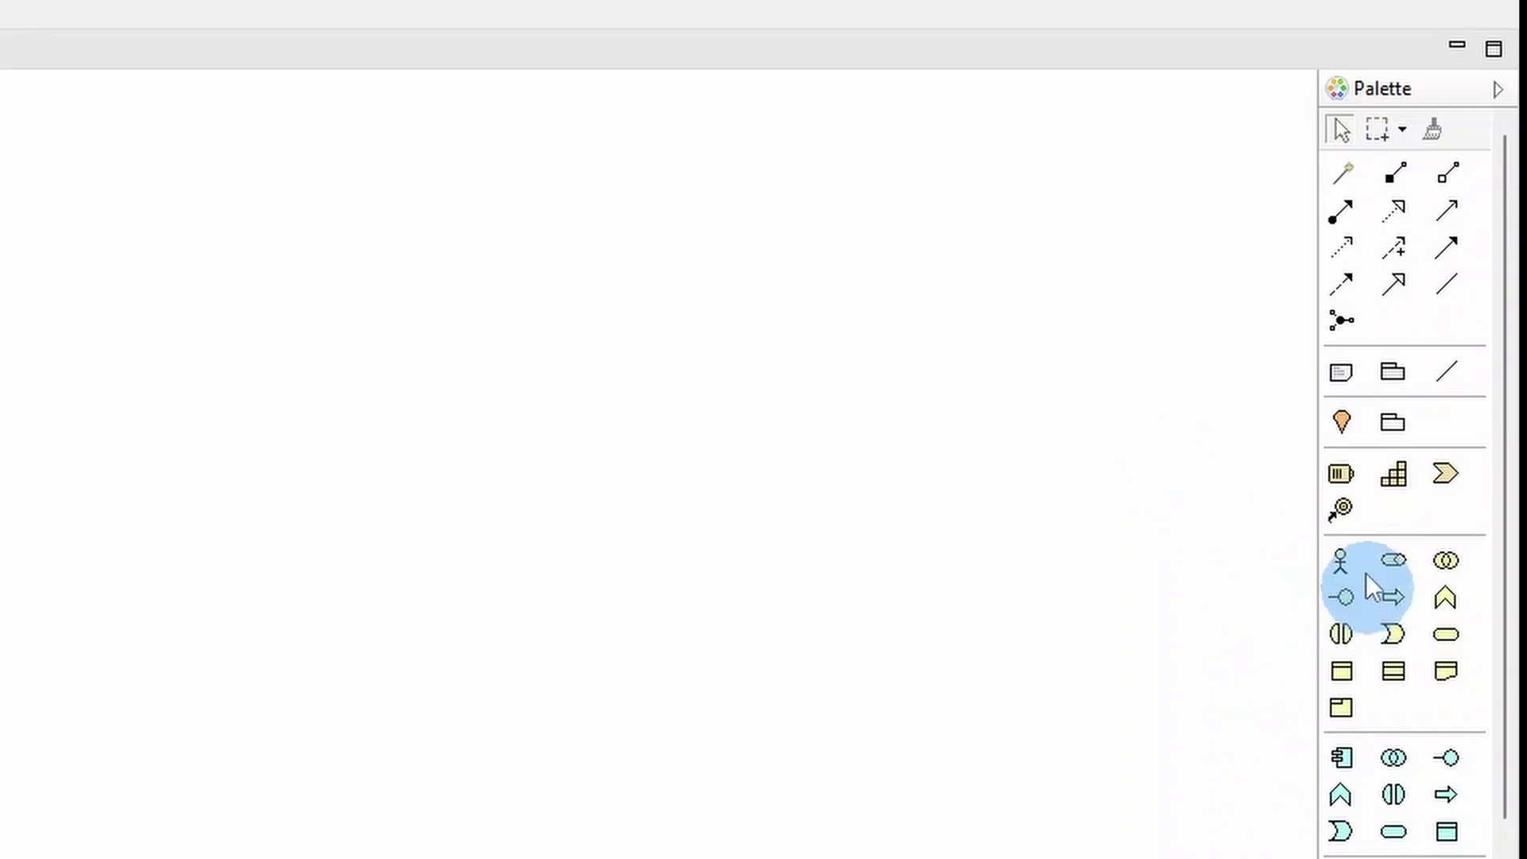
- Add a Business Actor element to the Default View, keeping its default name
left_click(1341, 561)
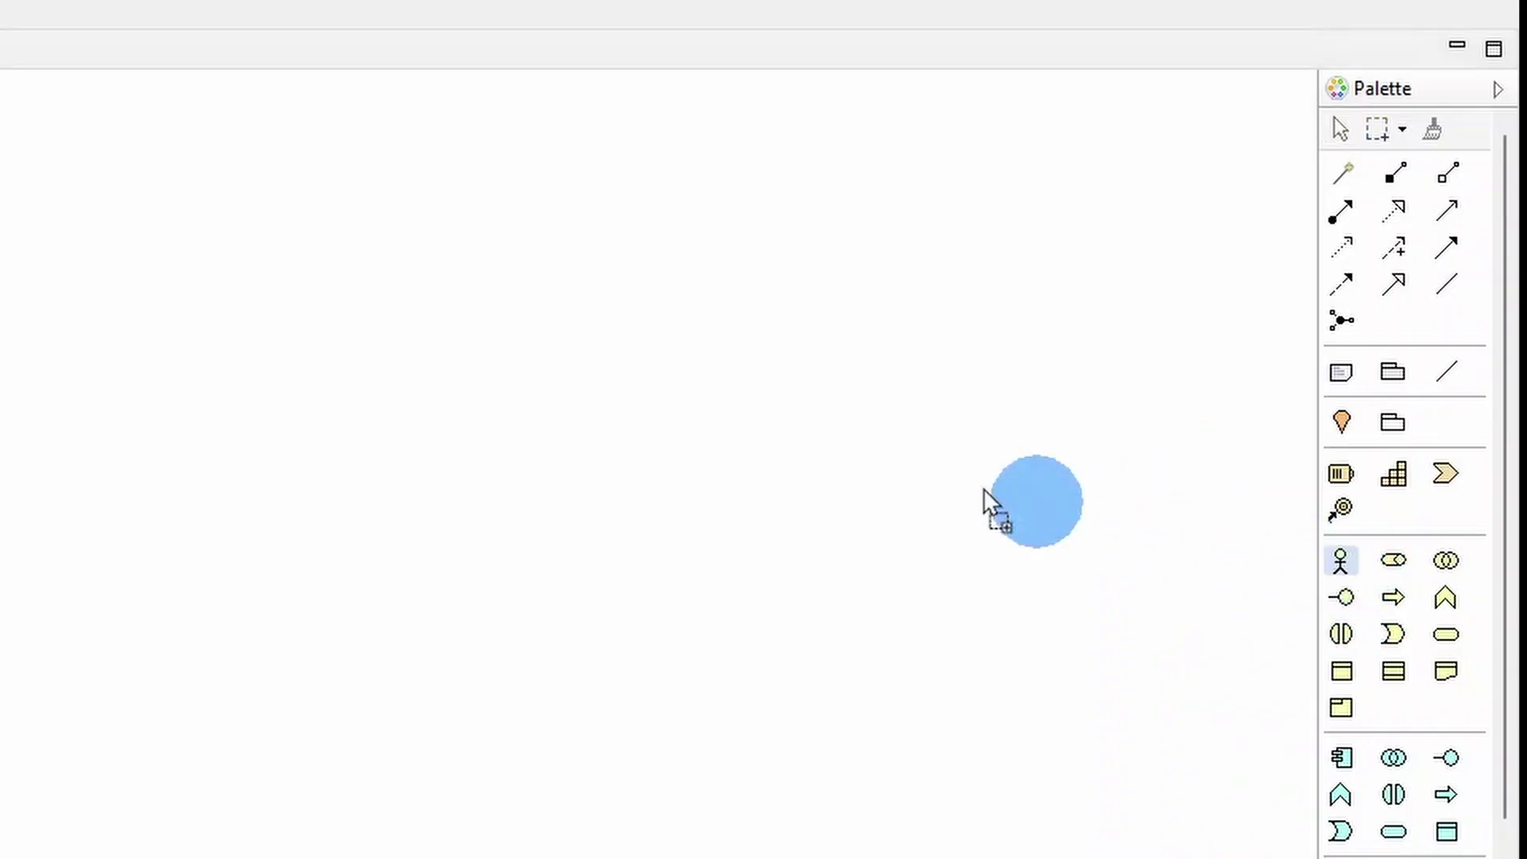
left_click(591, 460)
left_click(966, 704)
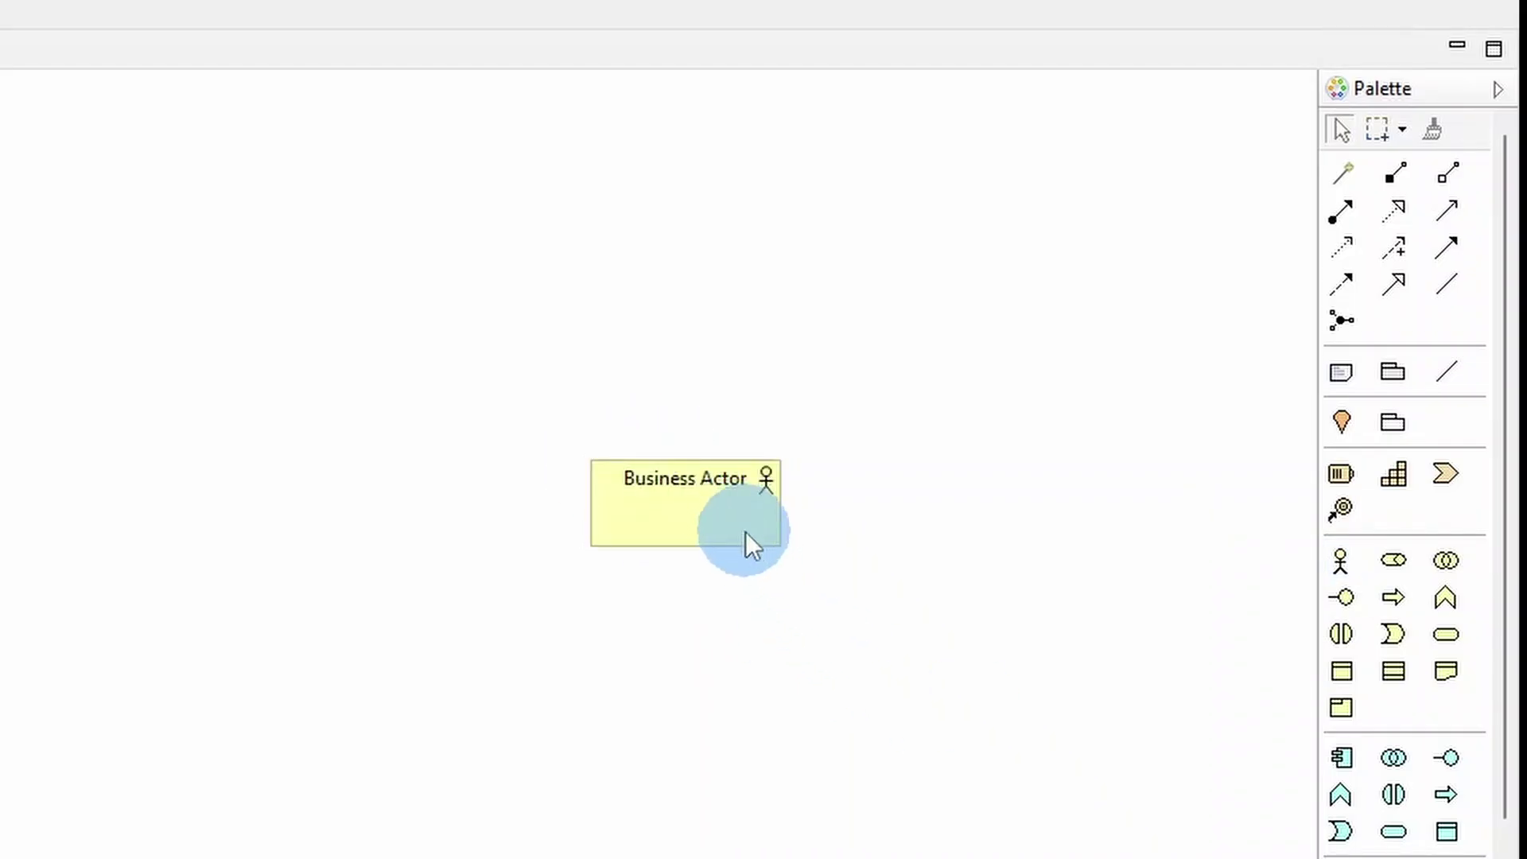
- Add an Application Component below the Business Actor with its default name, and widen the element palette
left_click(1344, 756)
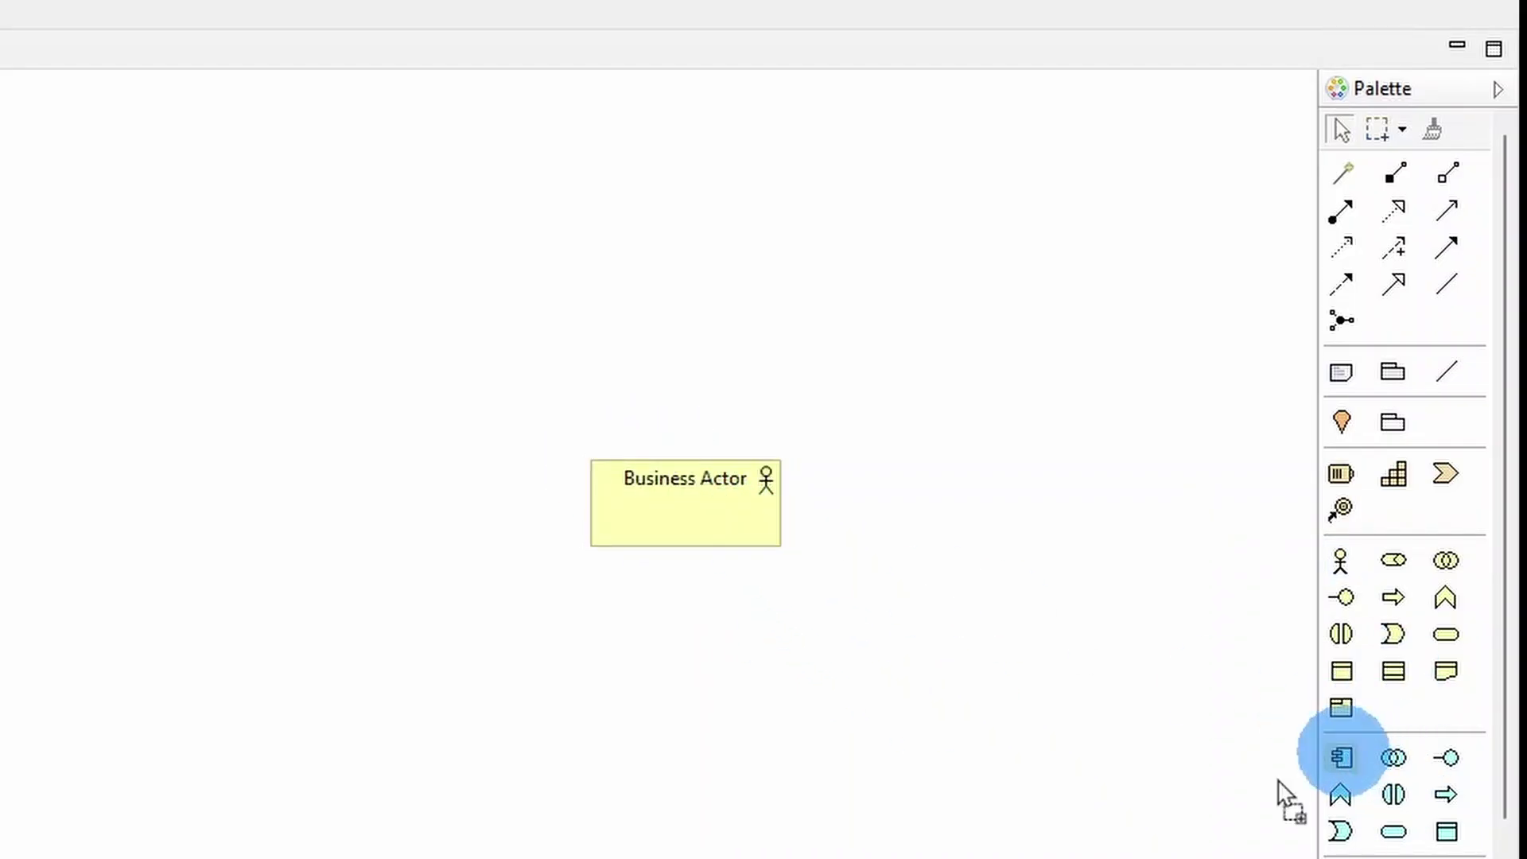
left_click(675, 728)
scroll(1371, 787, "down", 3)
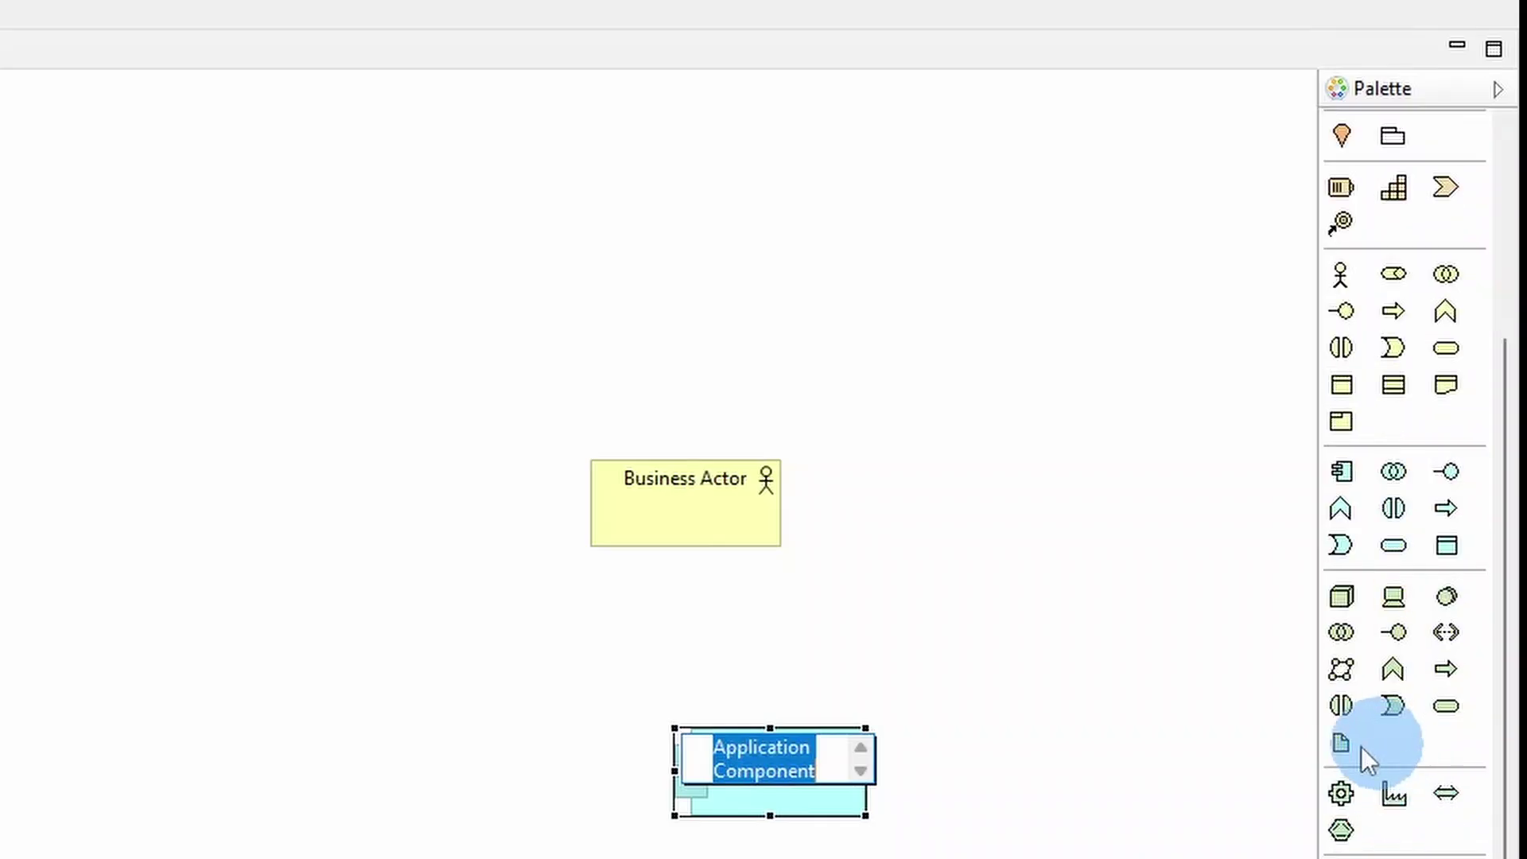
left_click_drag(1312, 745, 1205, 739)
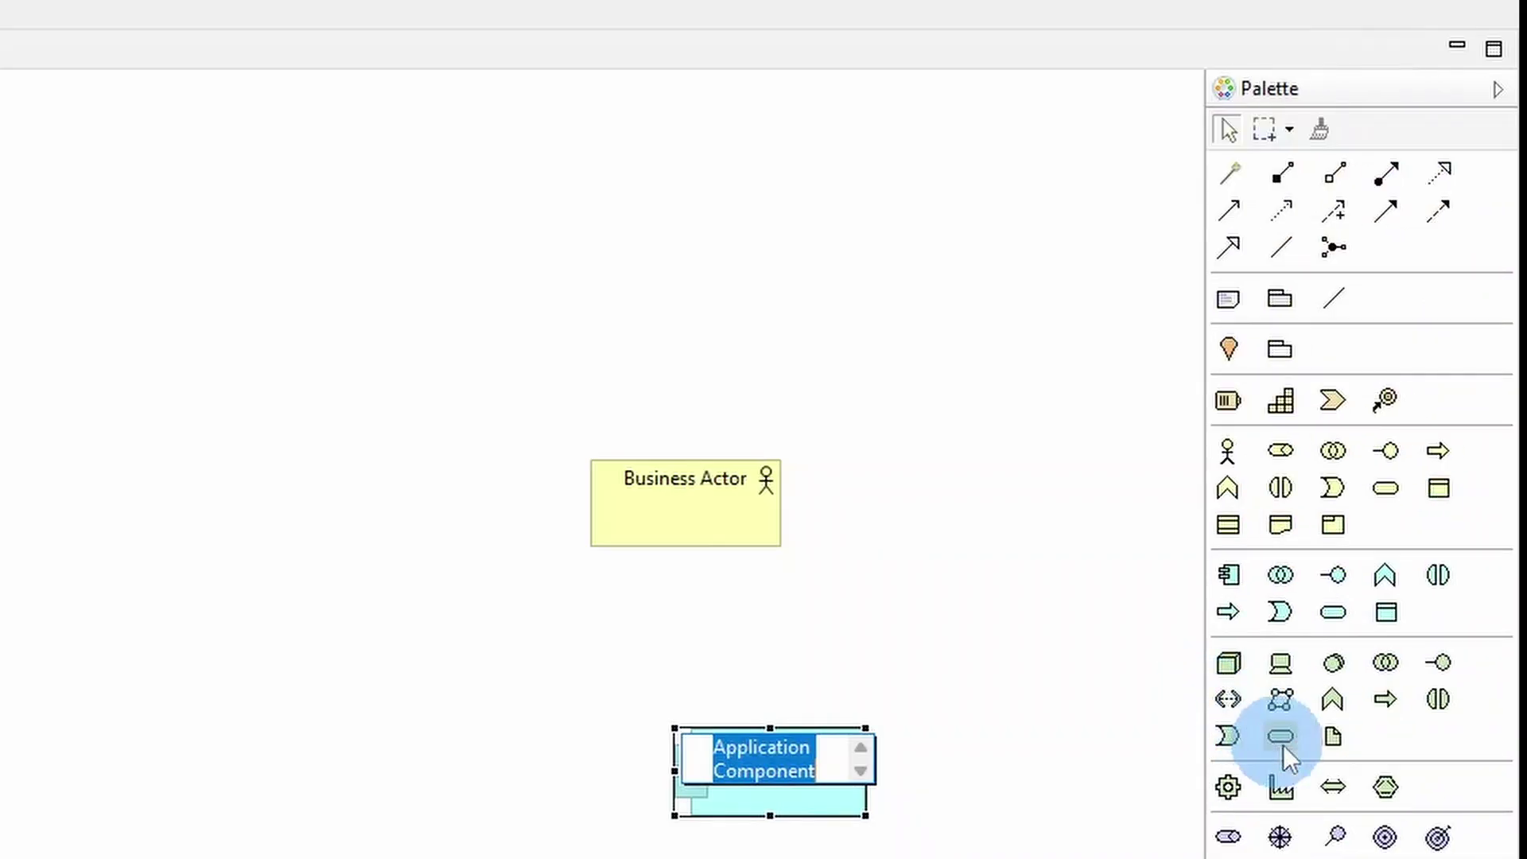
left_click(970, 445)
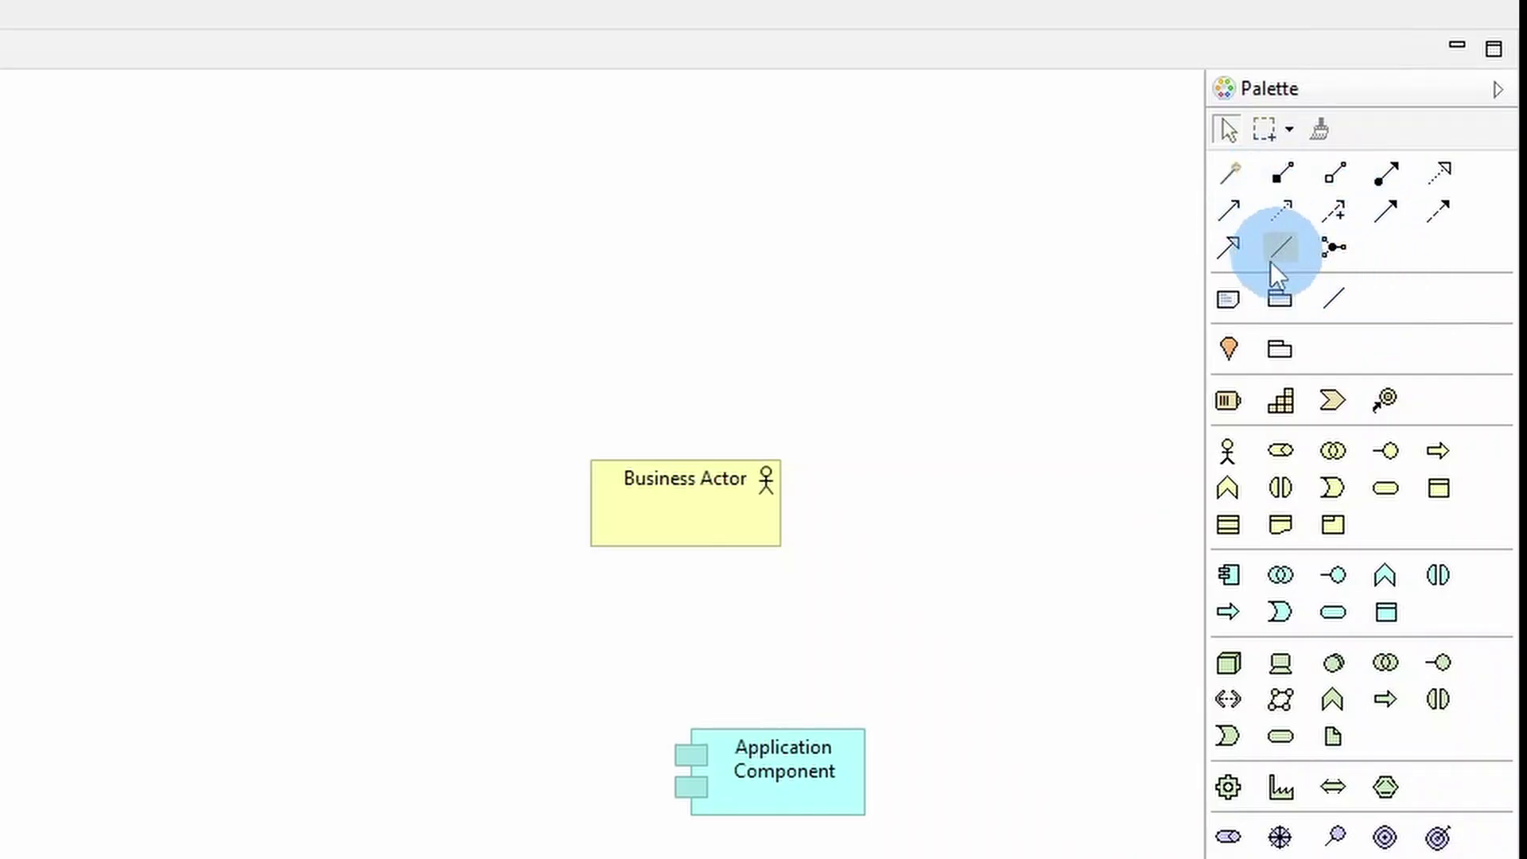
- Connect the Application Component to the Business Actor with a Serving relationship
left_click(1237, 210)
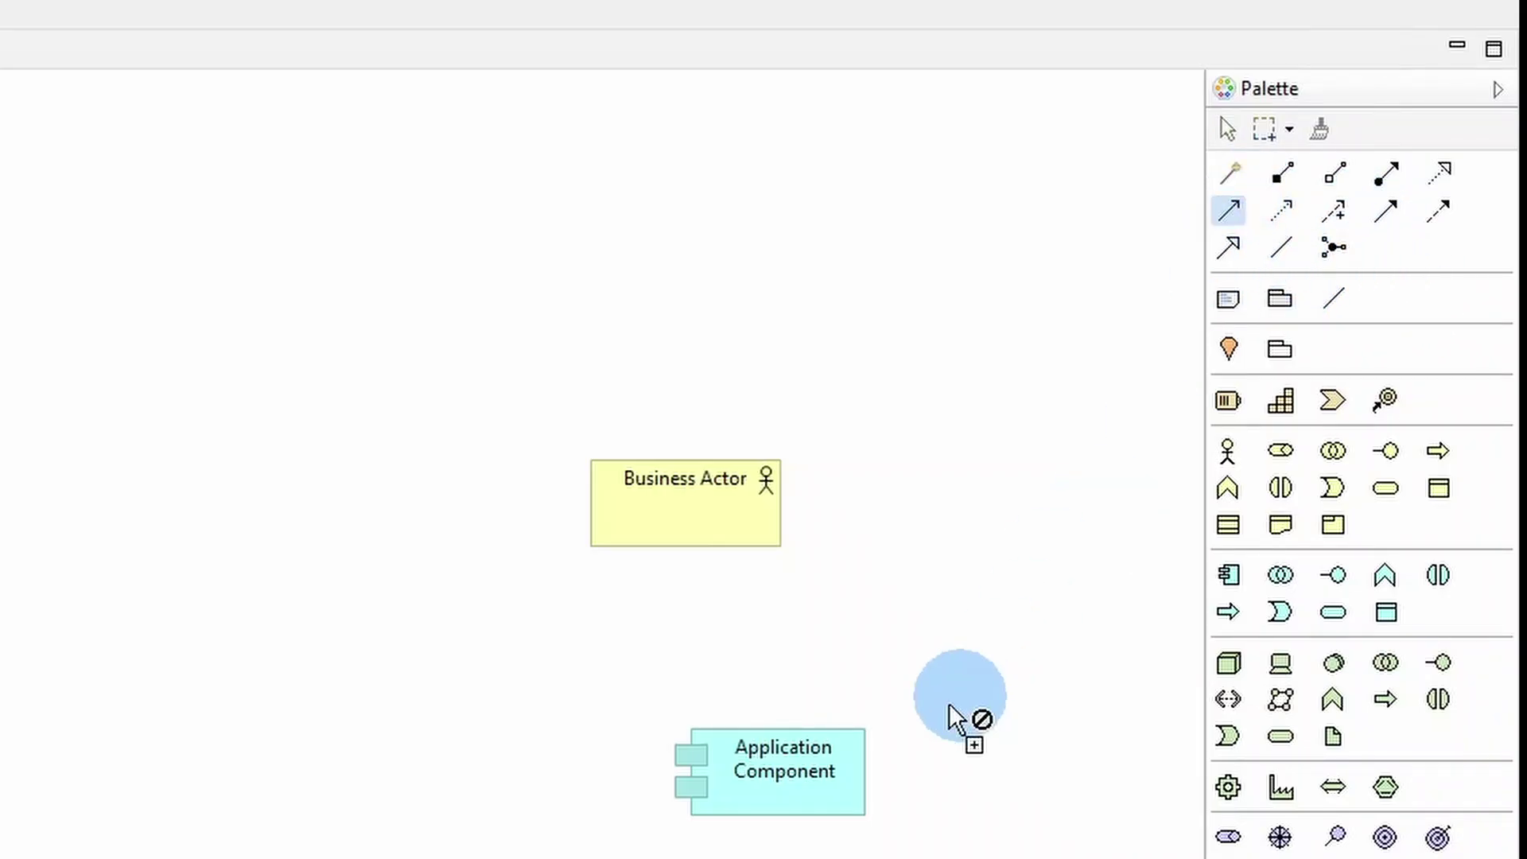
left_click(818, 784)
left_click(690, 513)
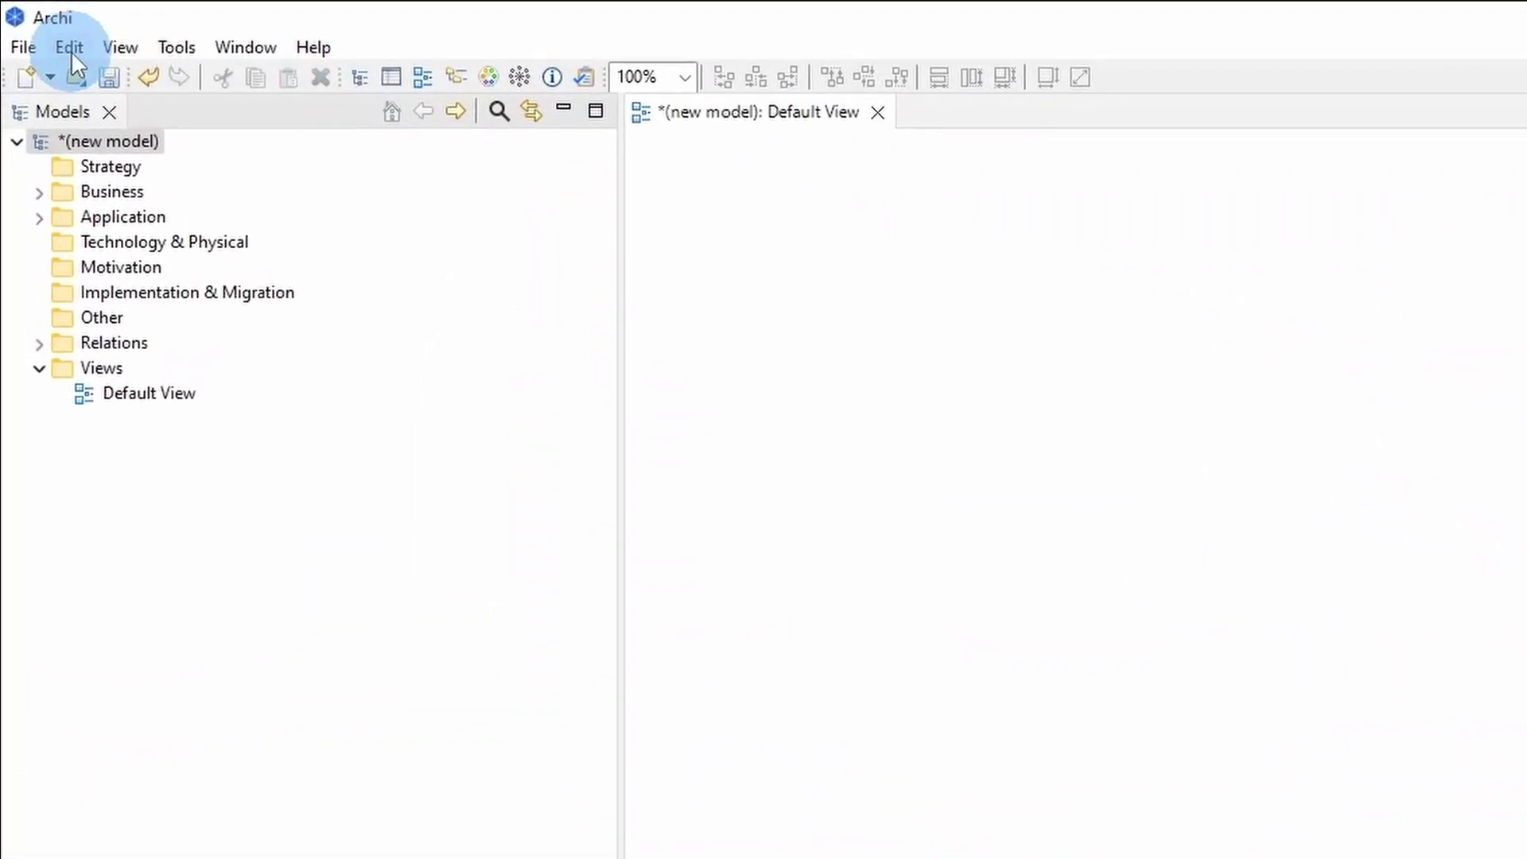
- In the diagram appearance preferences, set the default gradient for new ArchiMate figures to Top and apply it
left_click(58, 42)
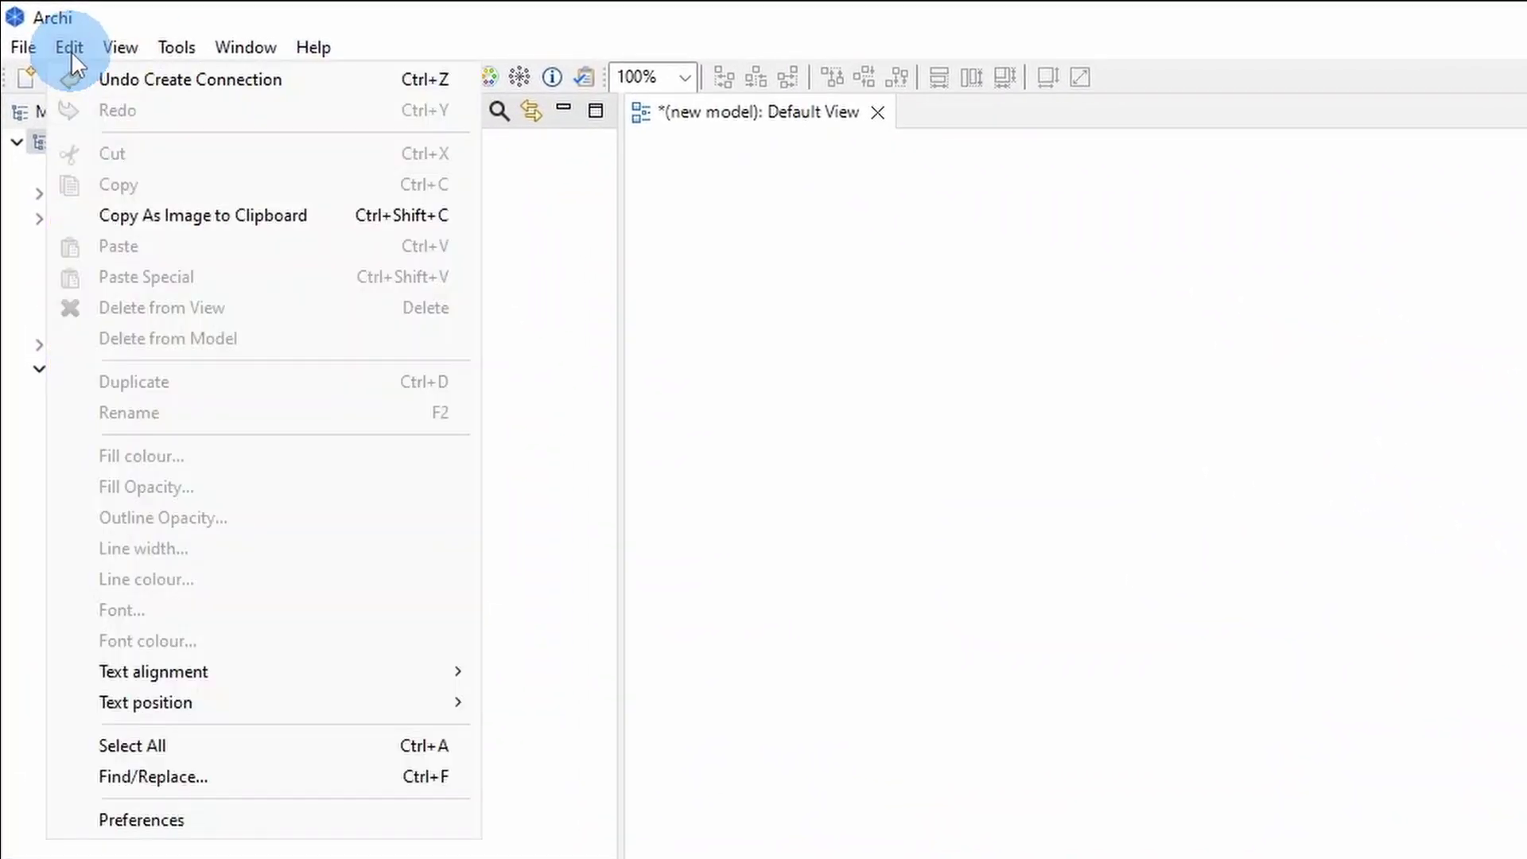
left_click(179, 819)
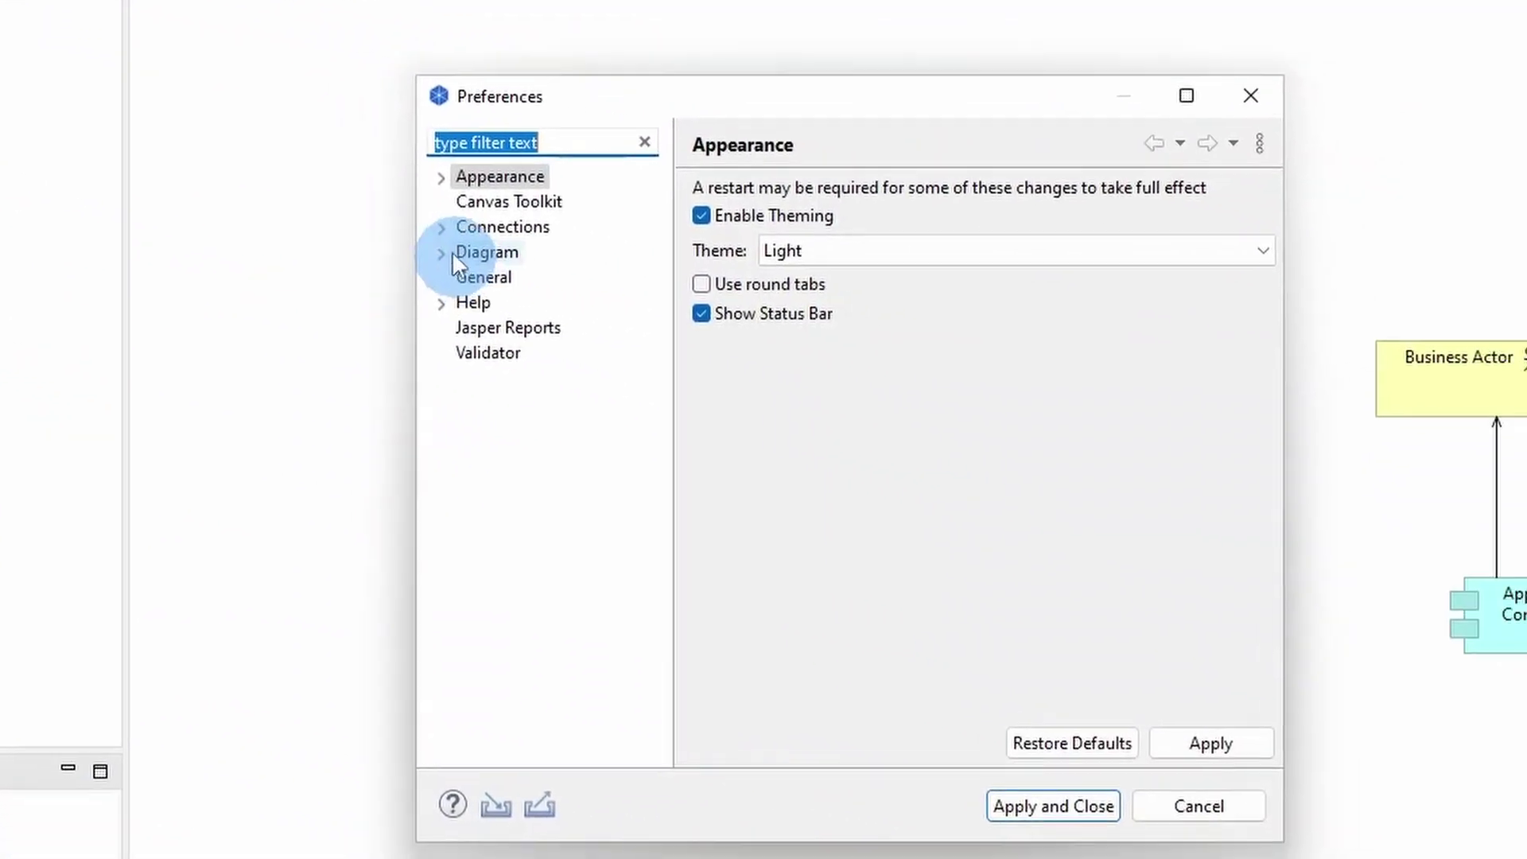
left_click(982, 384)
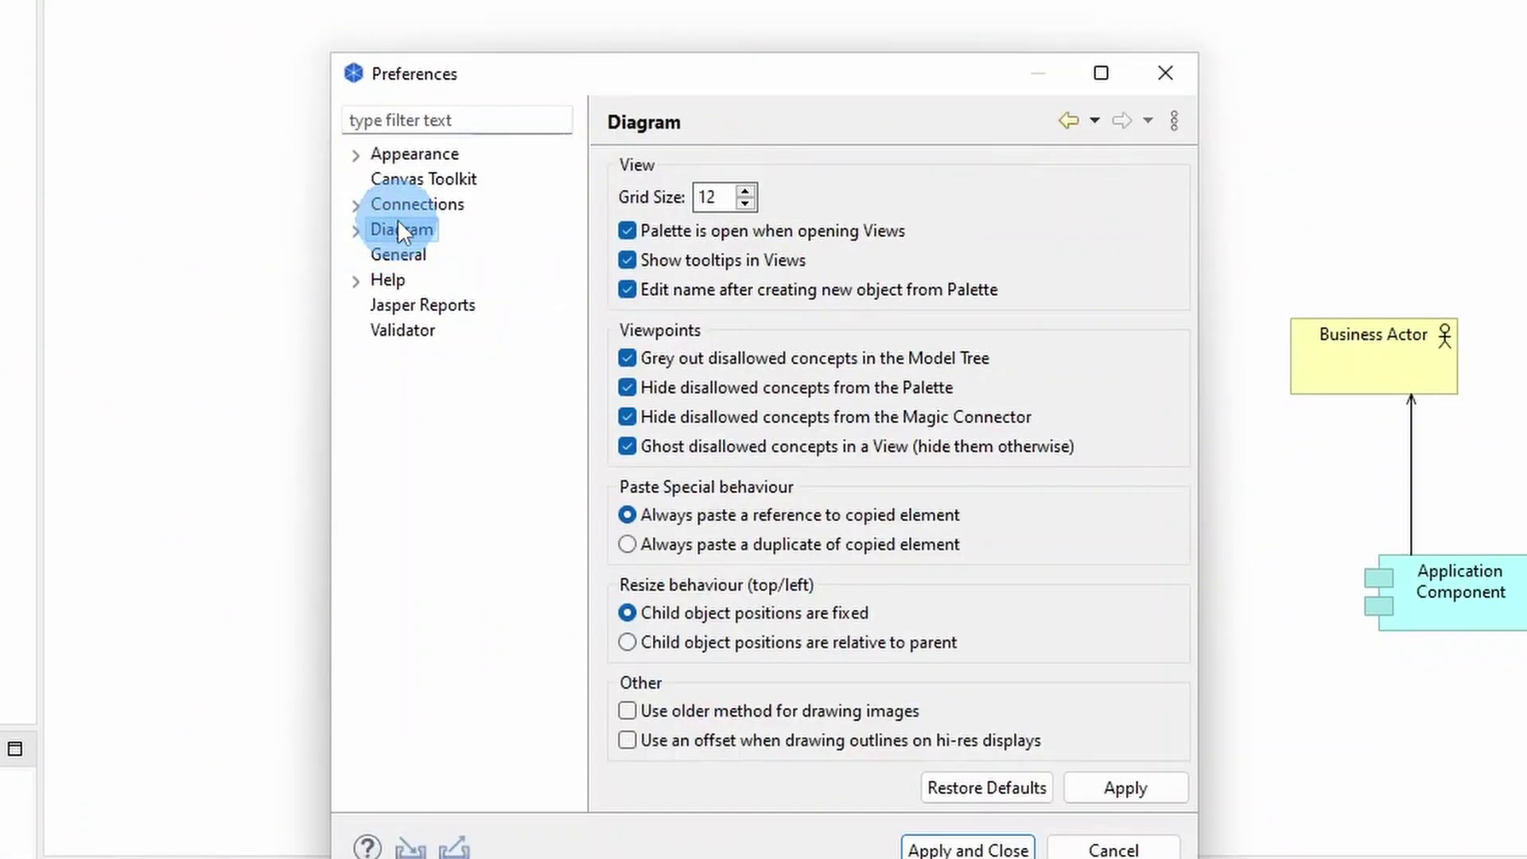
left_click(355, 227)
left_click(428, 254)
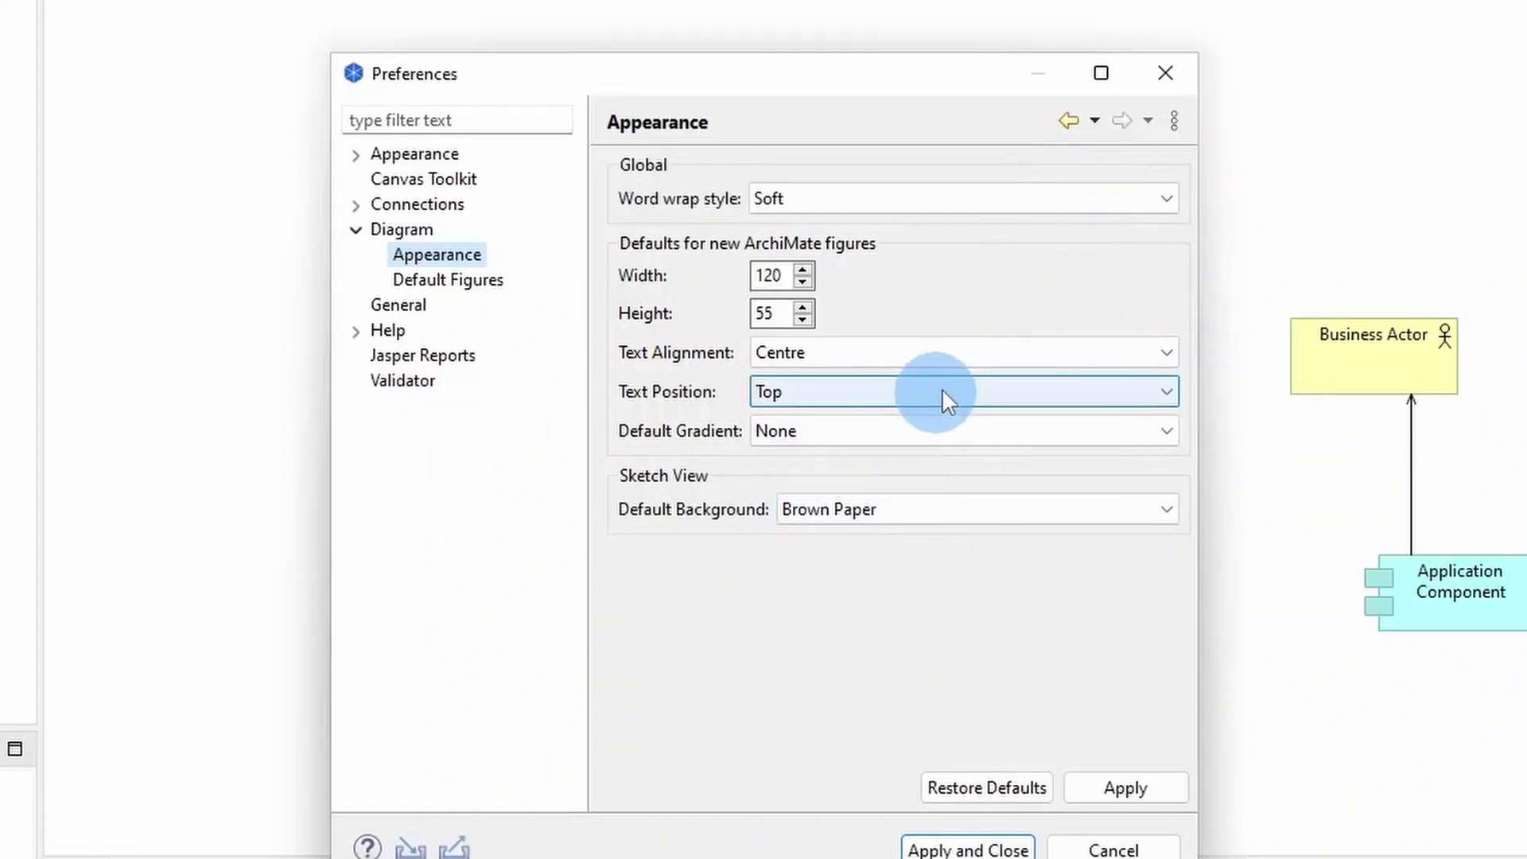
left_click(964, 427)
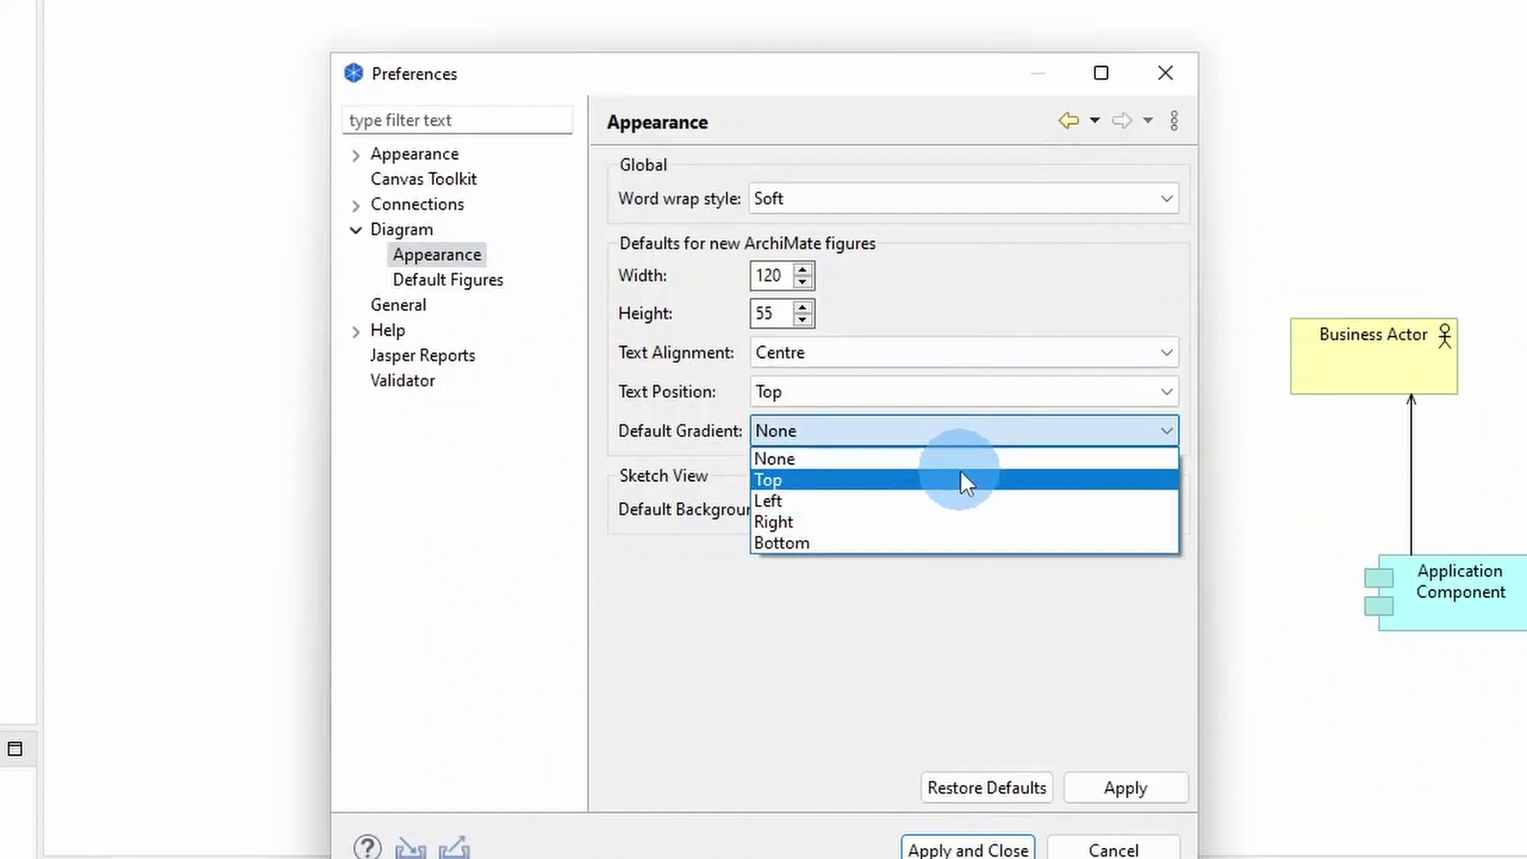
left_click(962, 480)
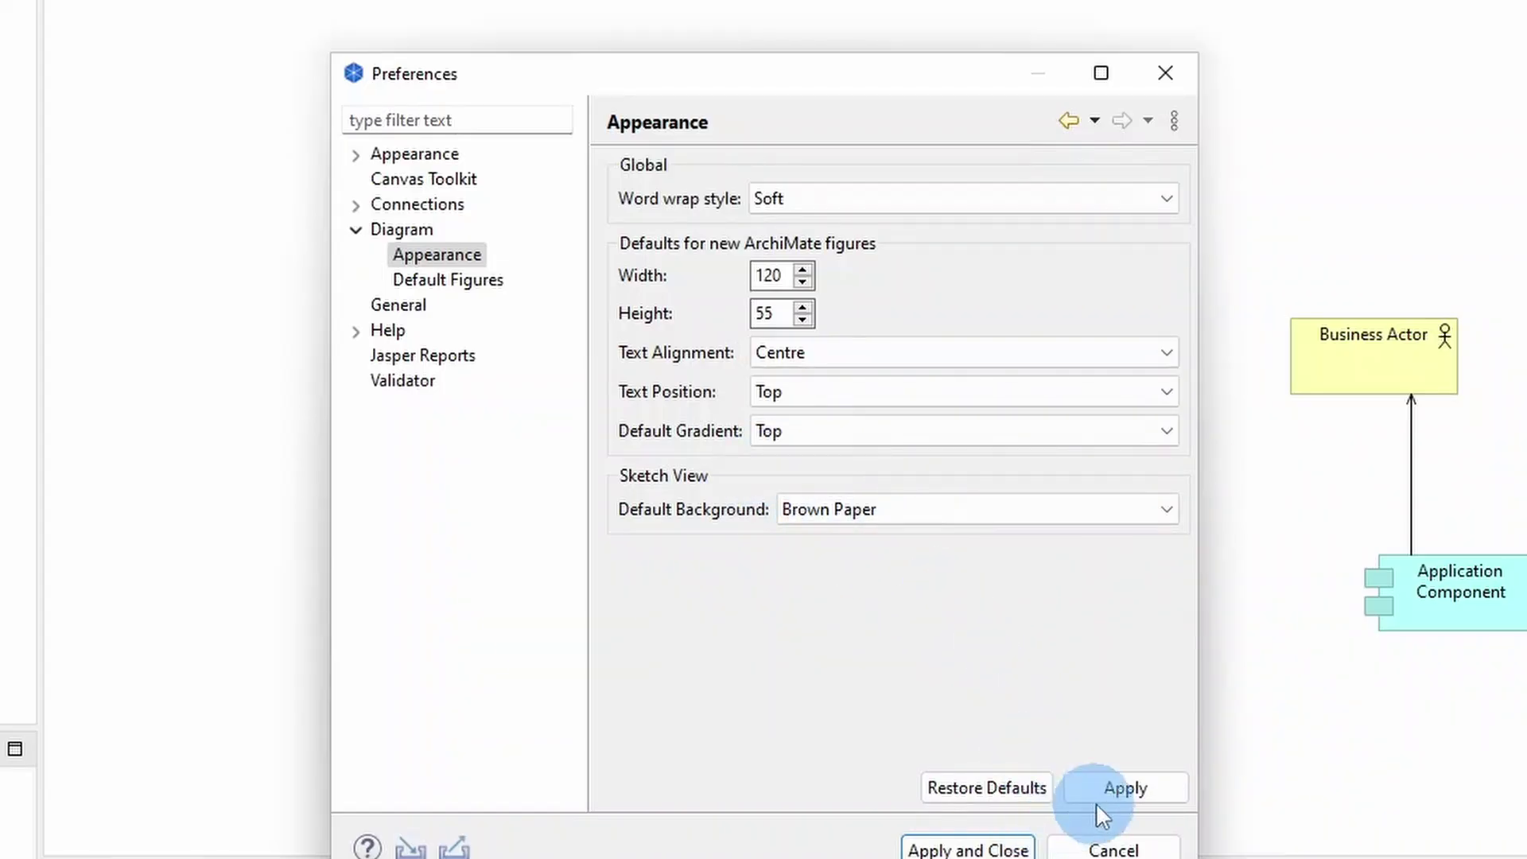
left_click(1121, 787)
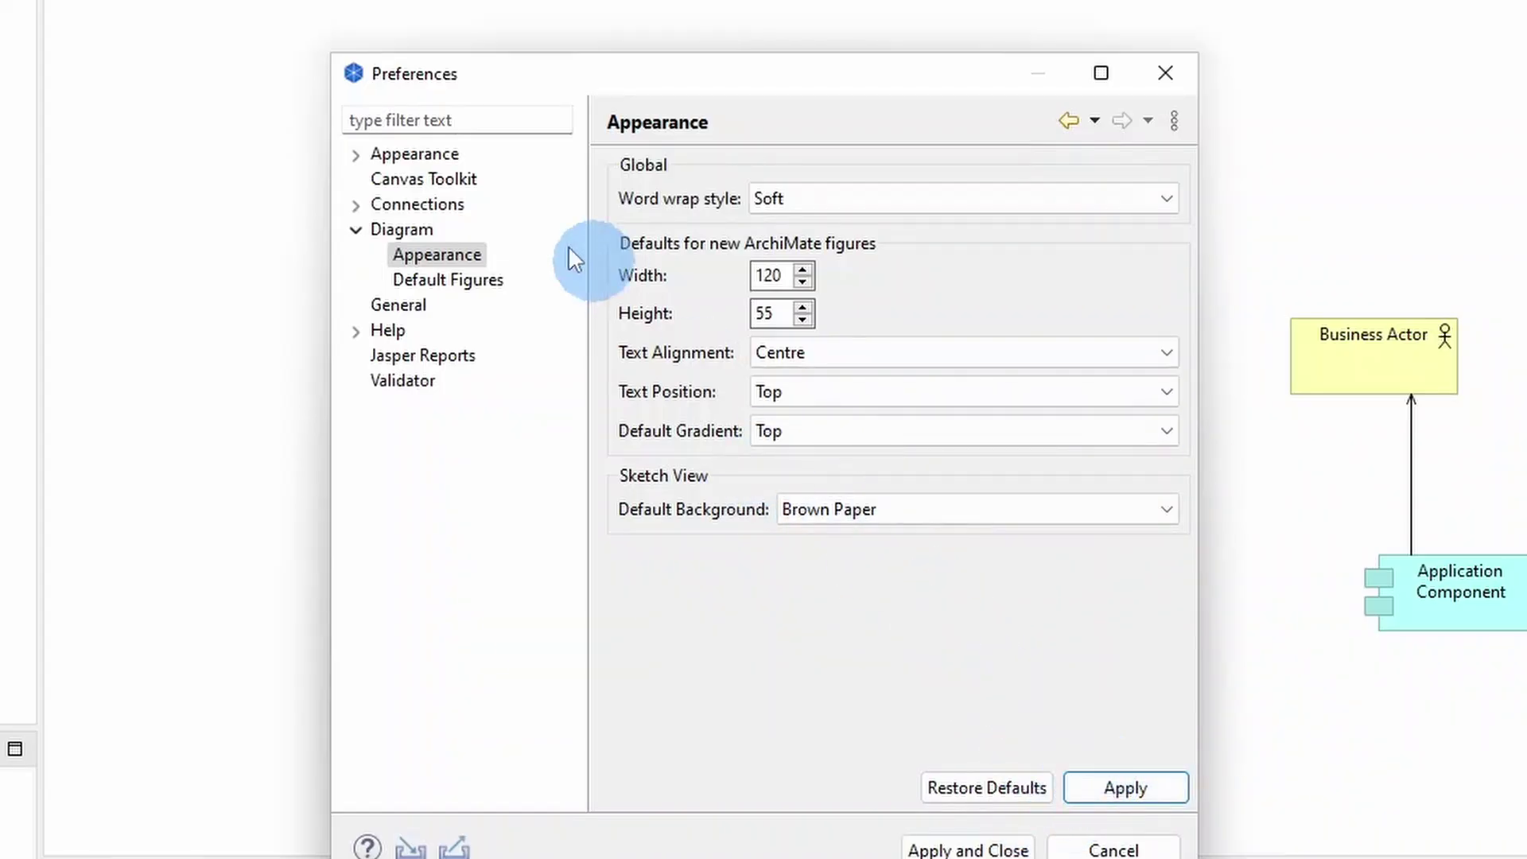
- Try the alternative default figures for Application Event and Business Actor, and close the preferences with the changes applied
left_click(484, 279)
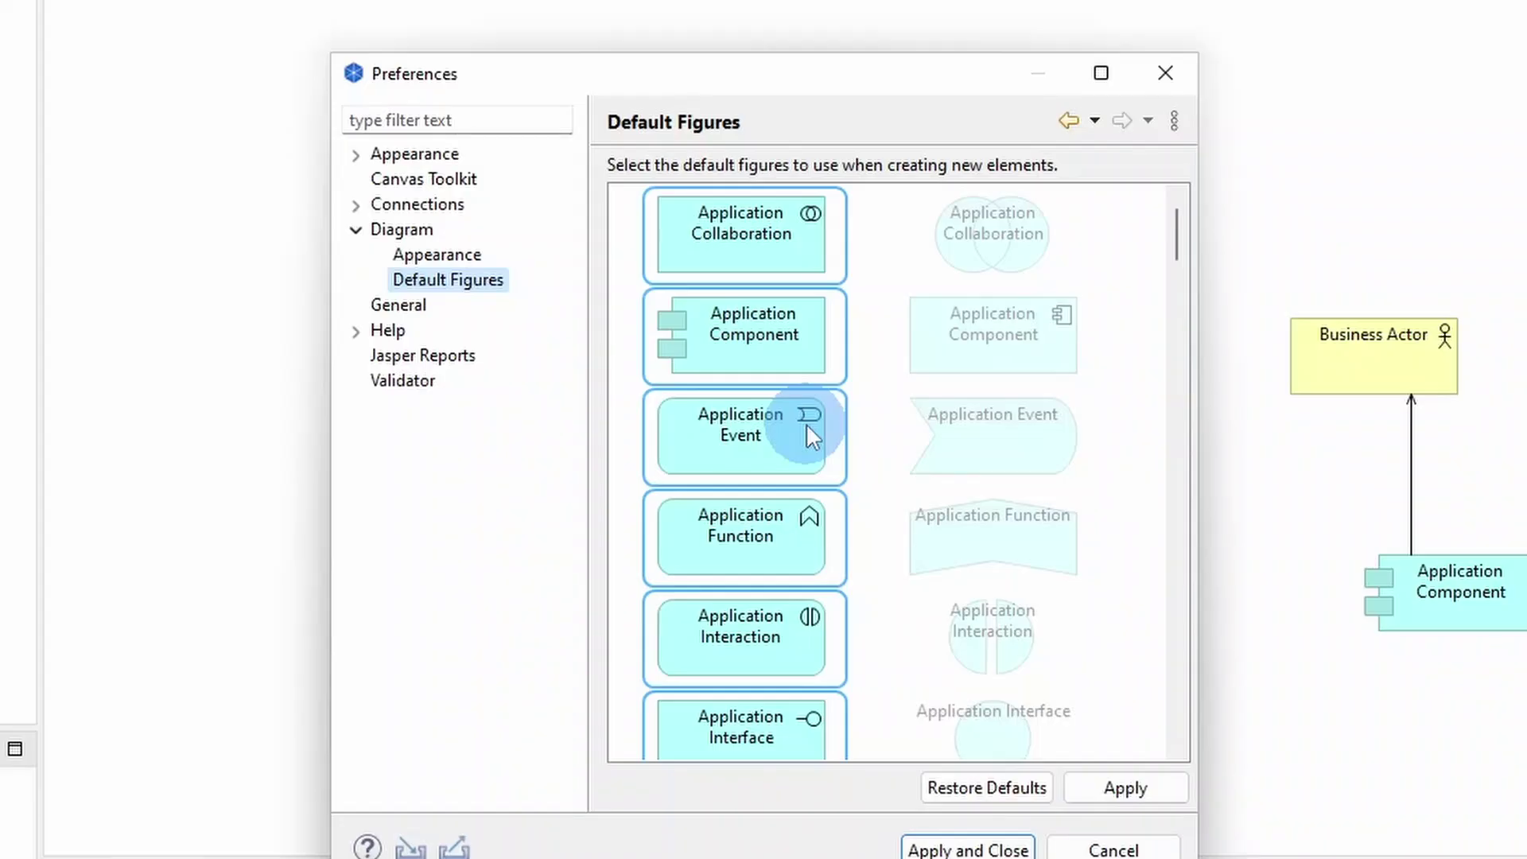
left_click(995, 428)
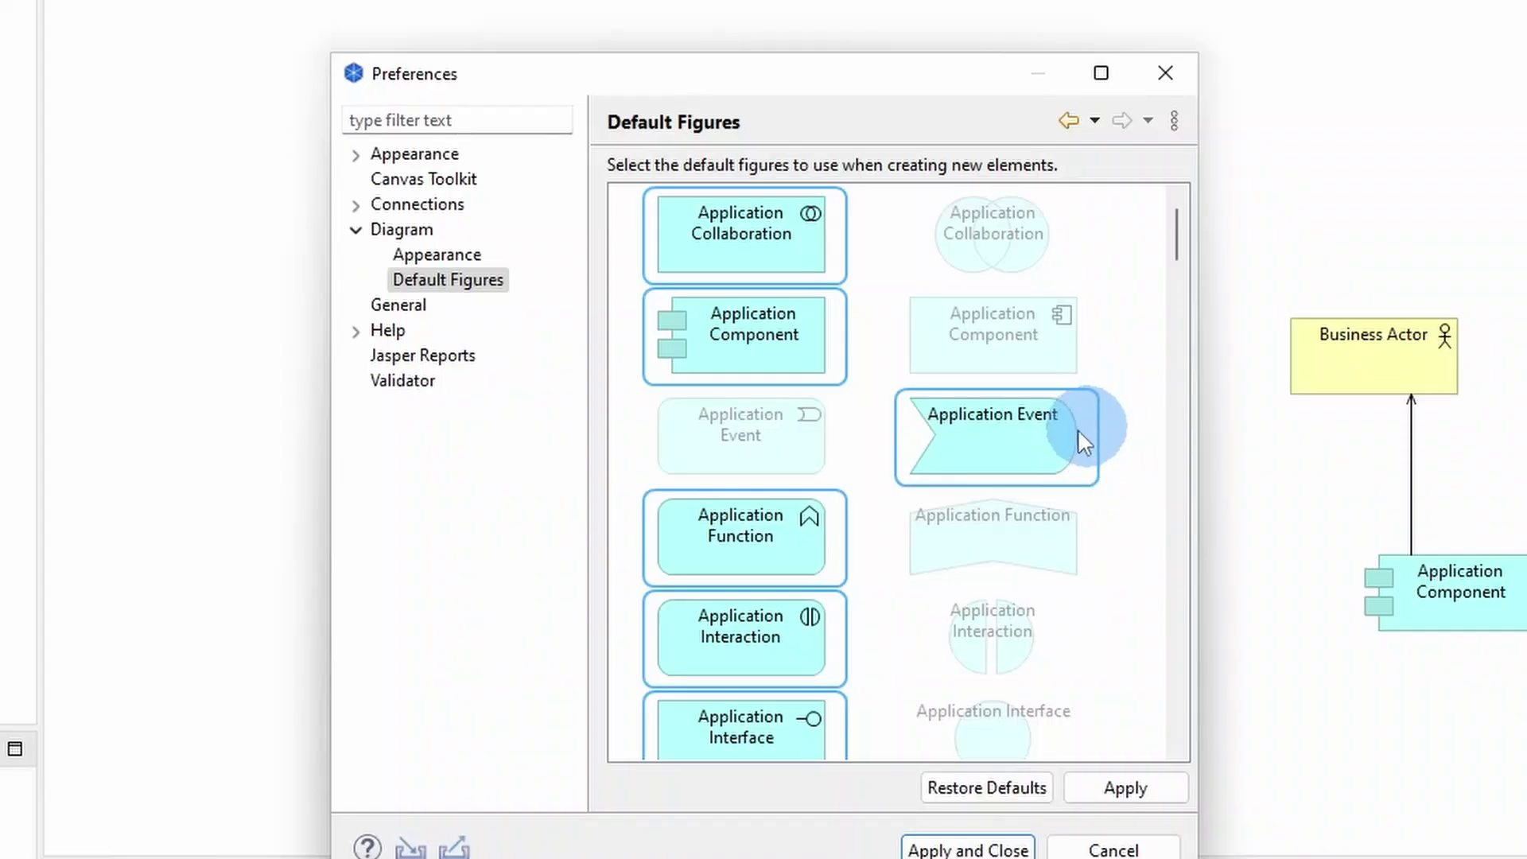
scroll(1077, 427, "down", 5)
scroll(1076, 428, "up", 3)
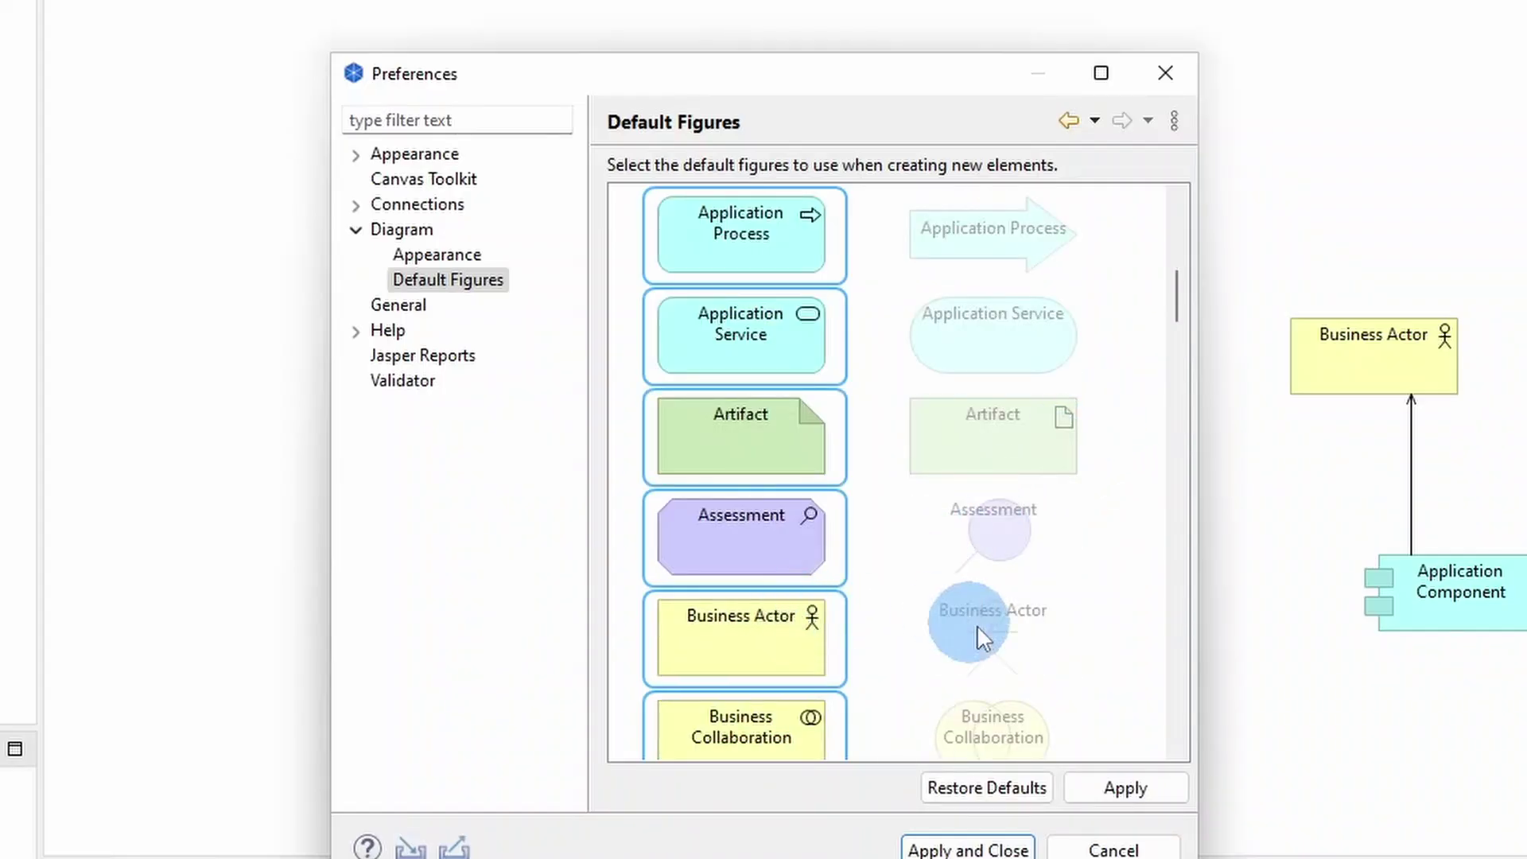
left_click(1001, 630)
scroll(1009, 631, "up", 6)
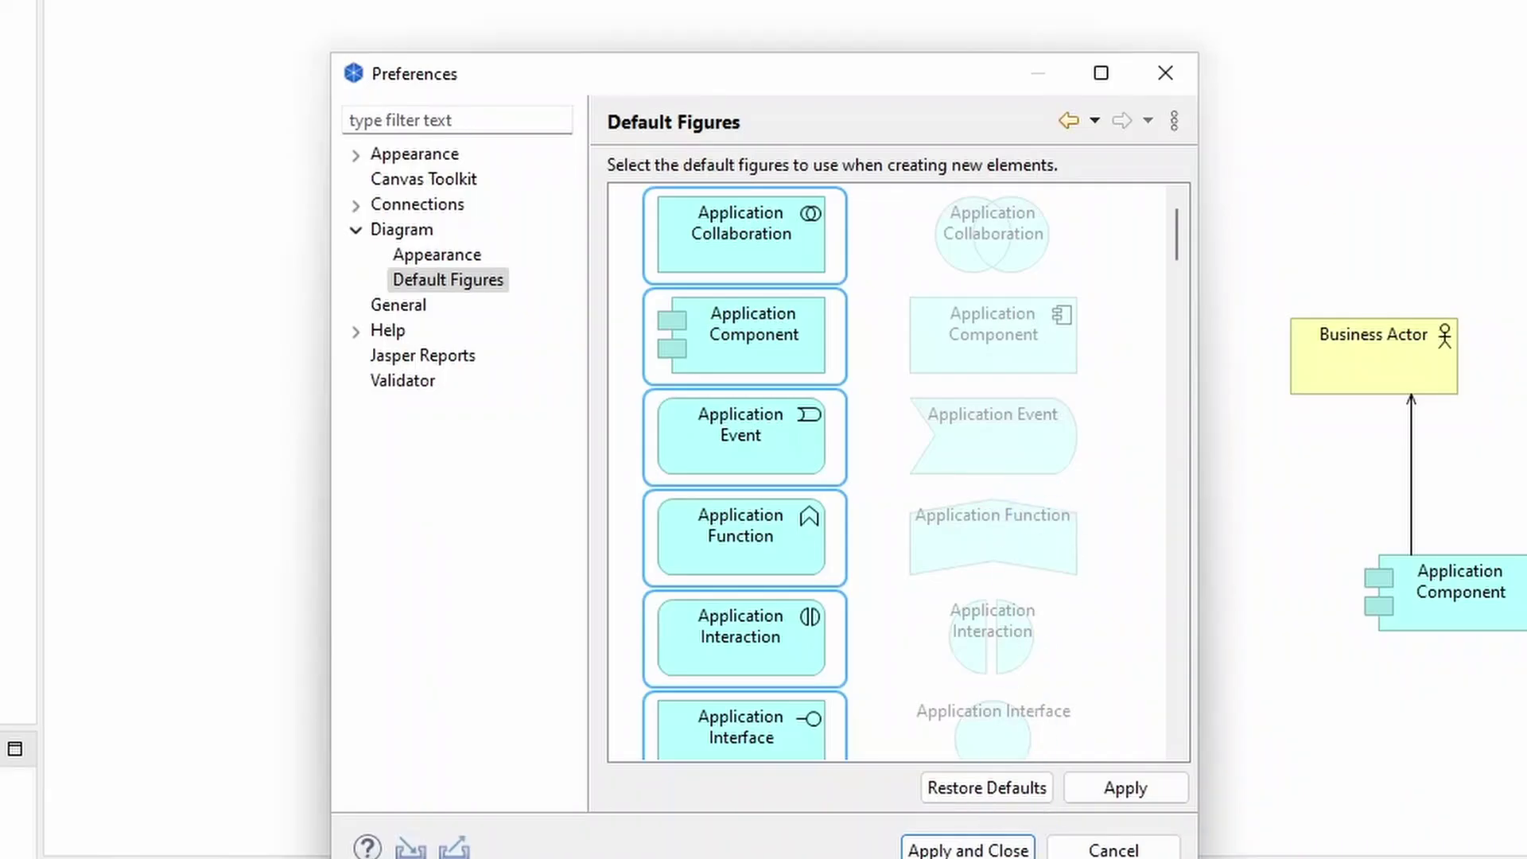
left_click(1000, 849)
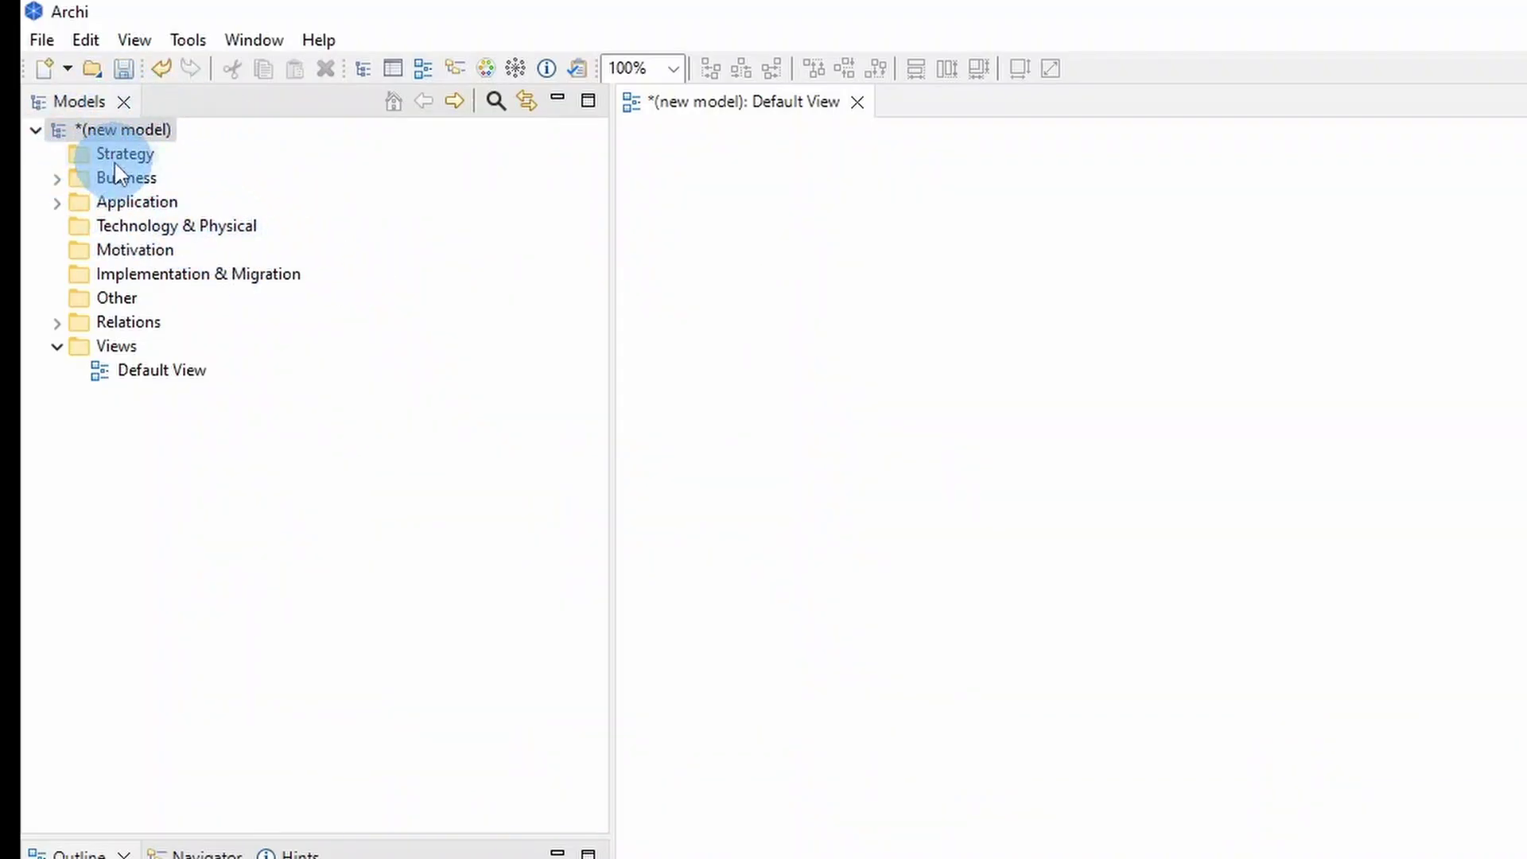
- Create a subfolder named "Application 1" in the model's Application folder and move the Application Component into it
left_click(57, 180)
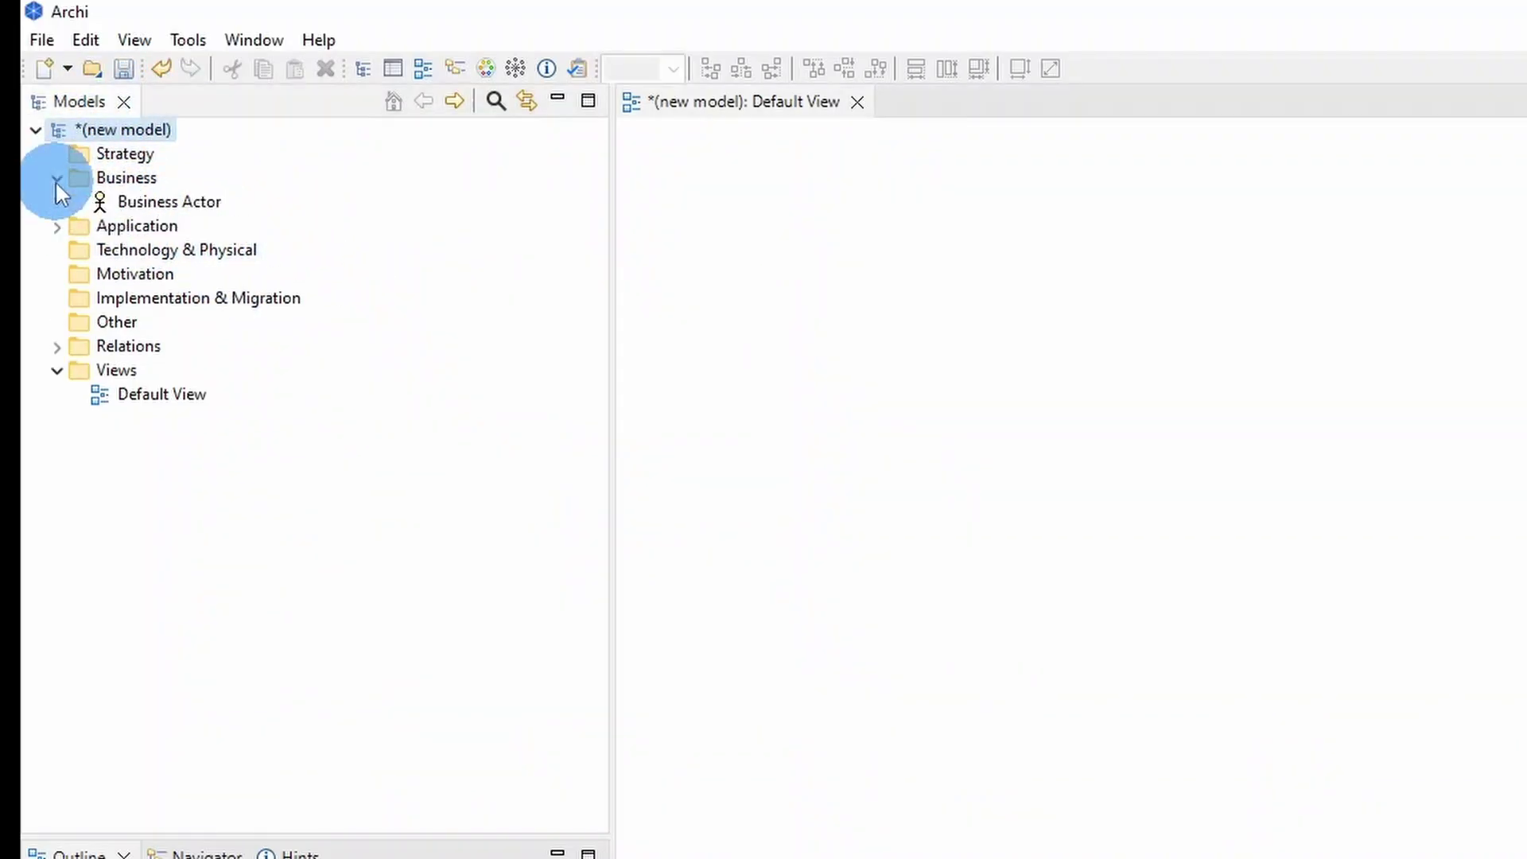
left_click(56, 225)
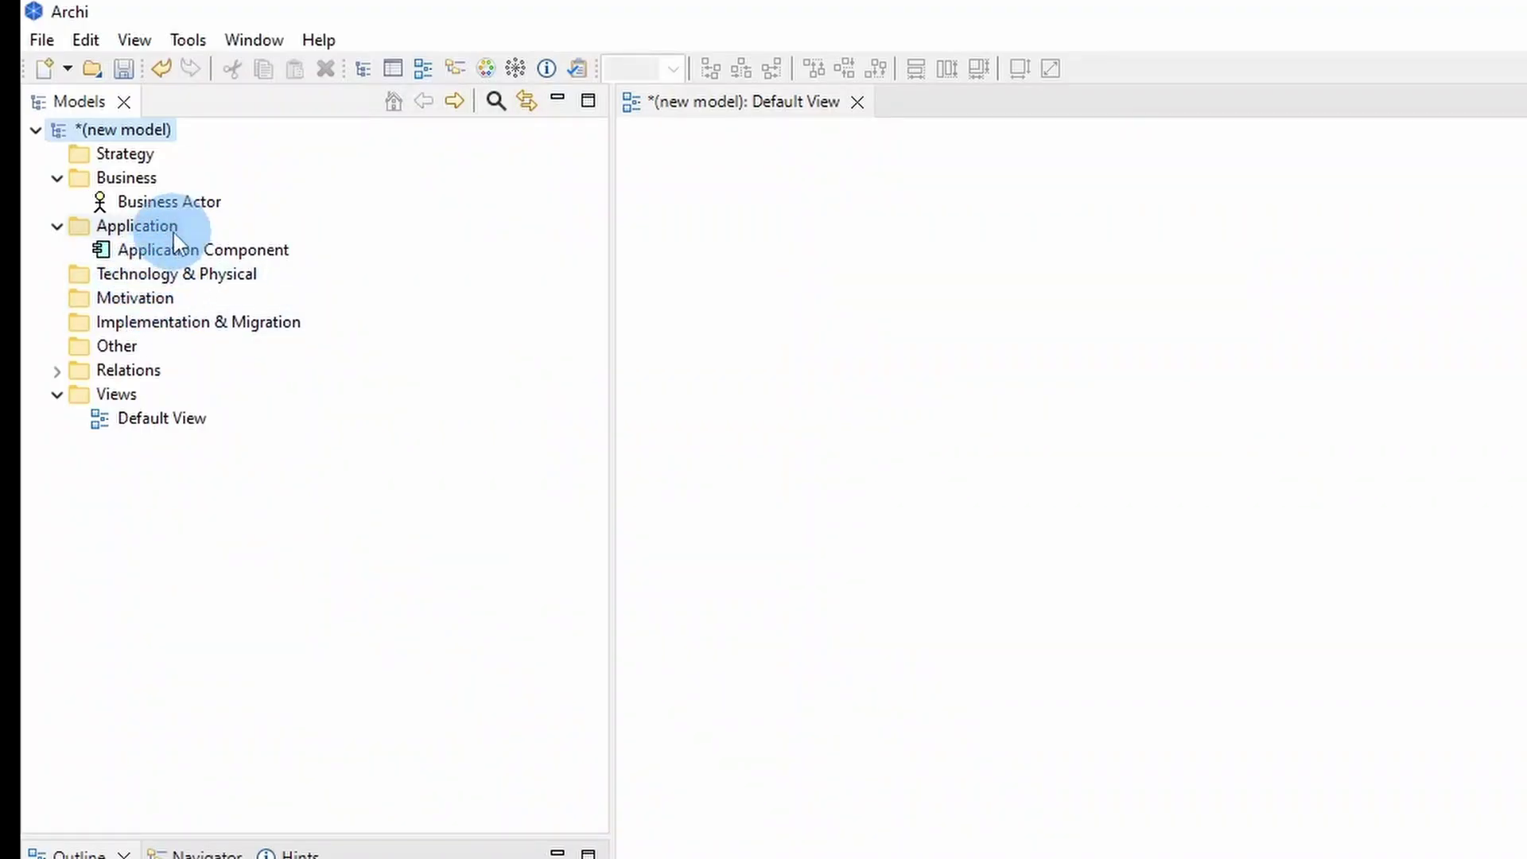
right_click(127, 230)
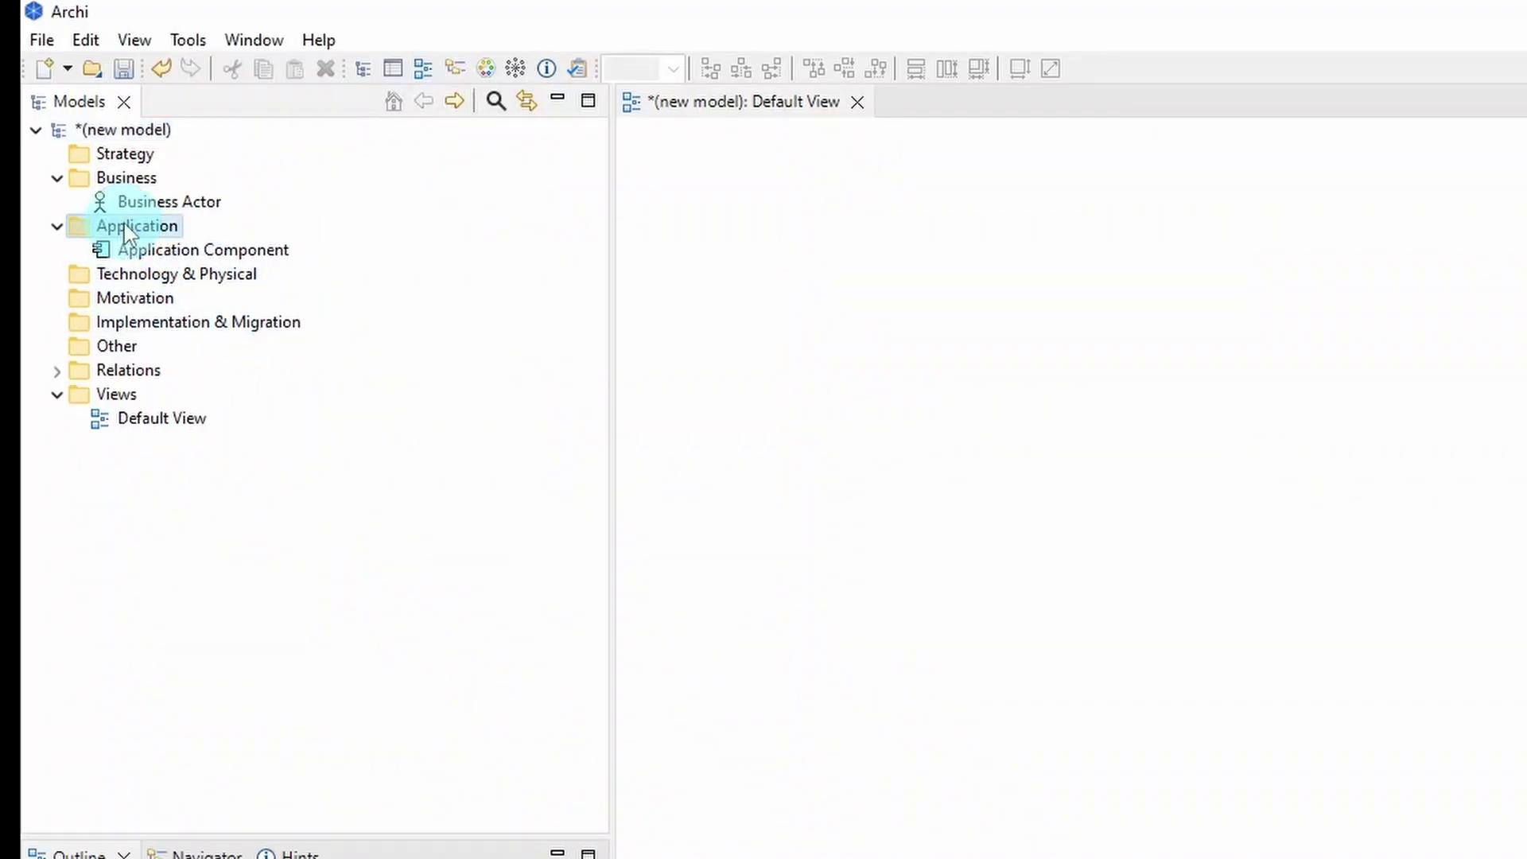
left_click(454, 239)
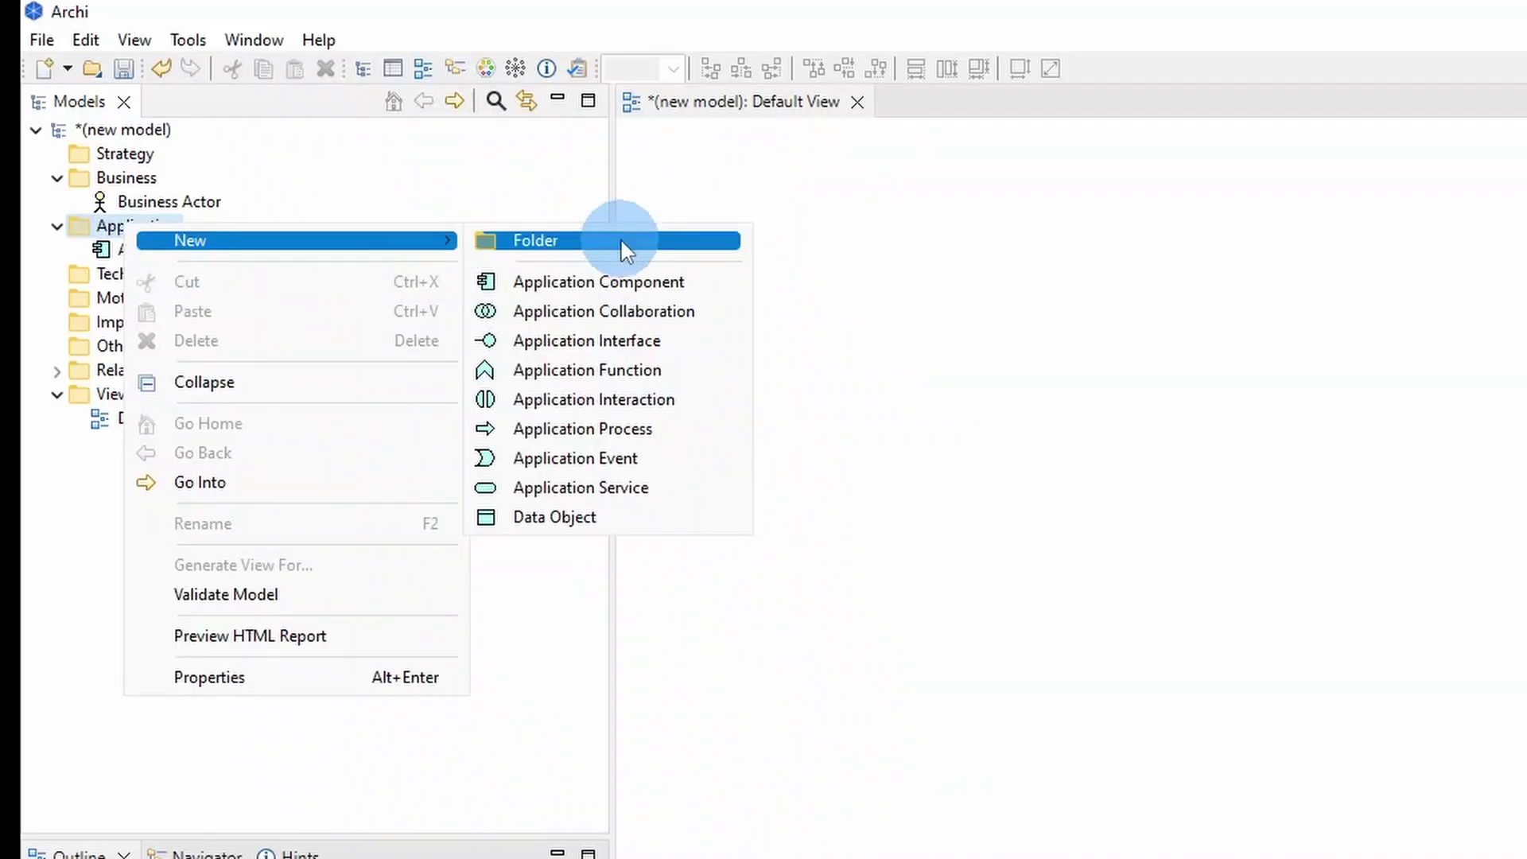
left_click(618, 239)
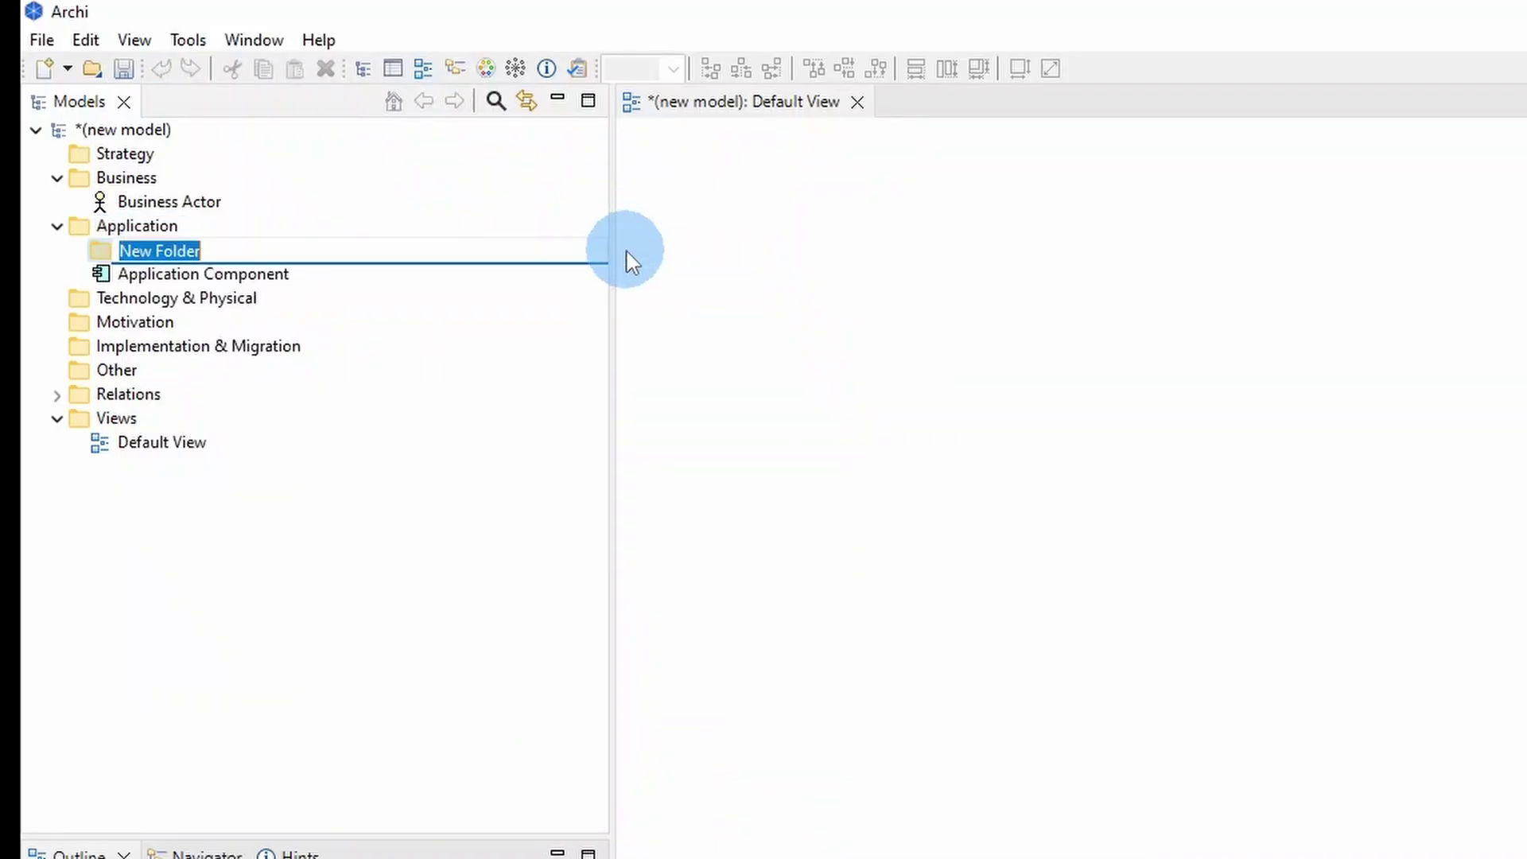
type("Application")
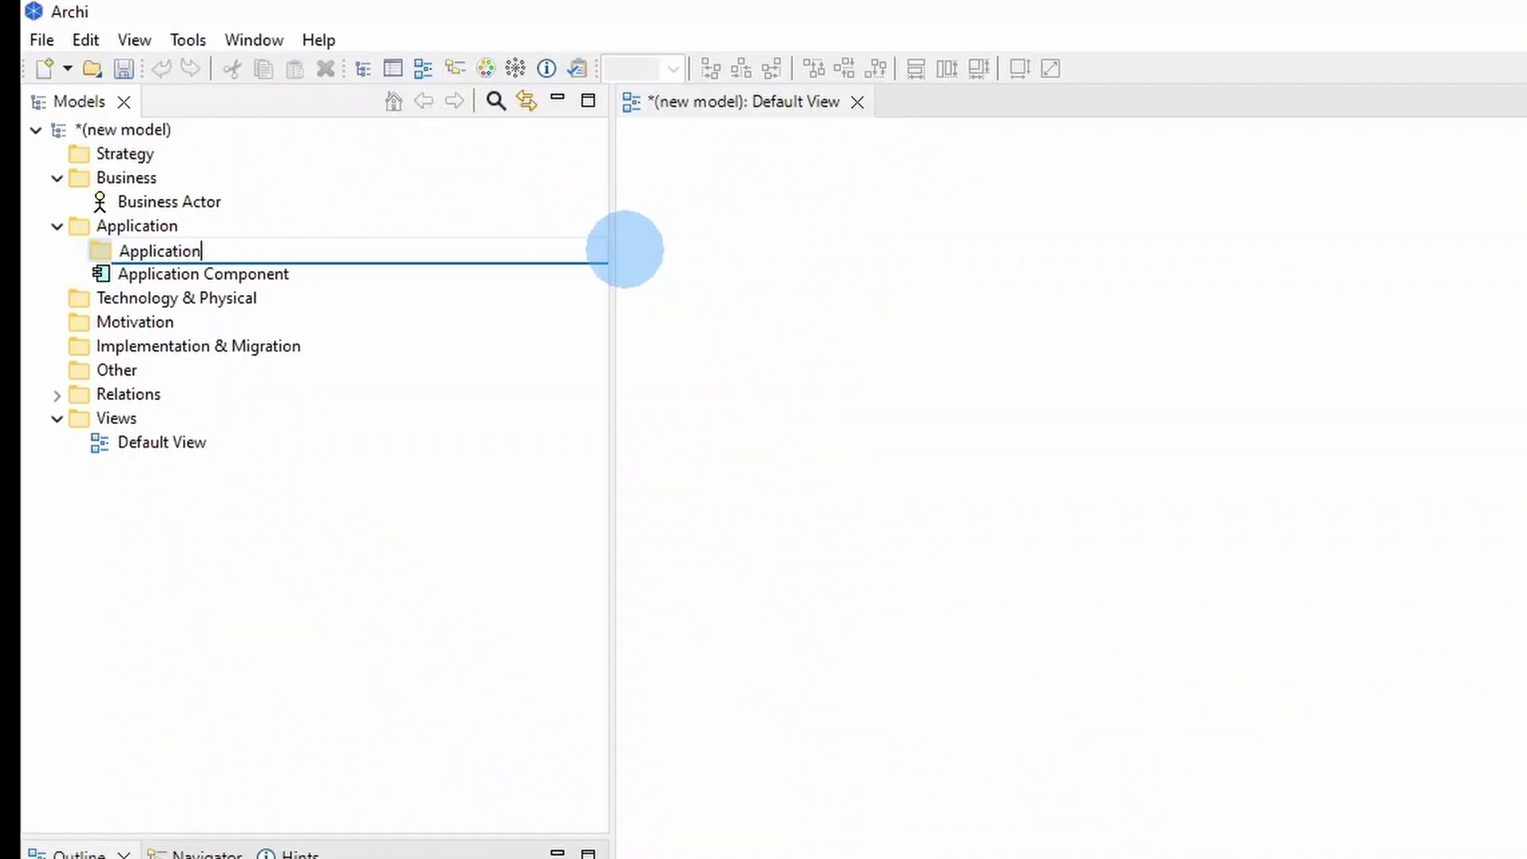
type(" 1")
left_click(625, 249)
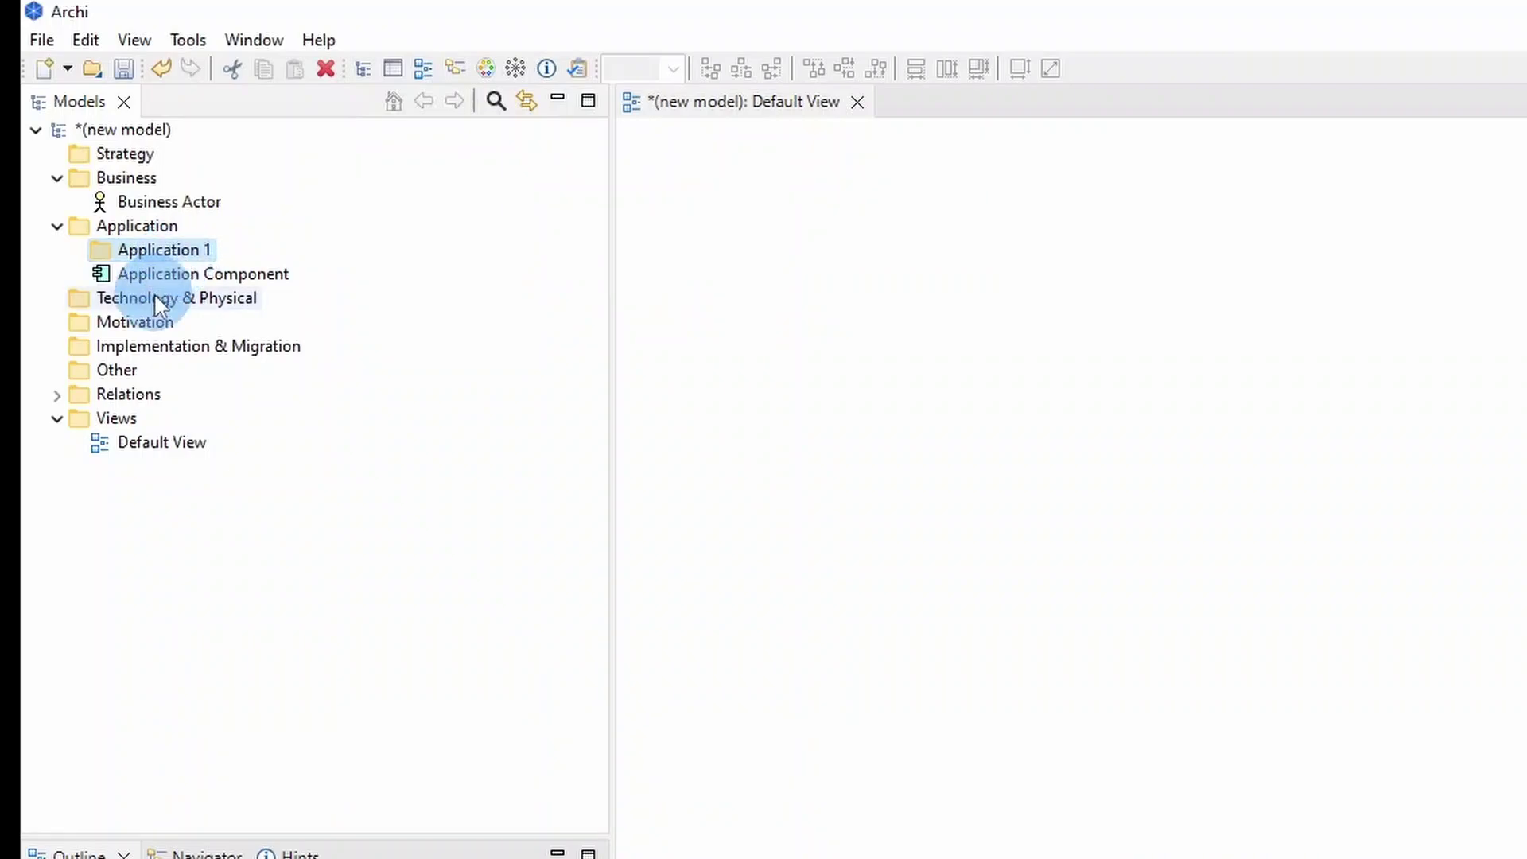
left_click_drag(163, 278, 188, 256)
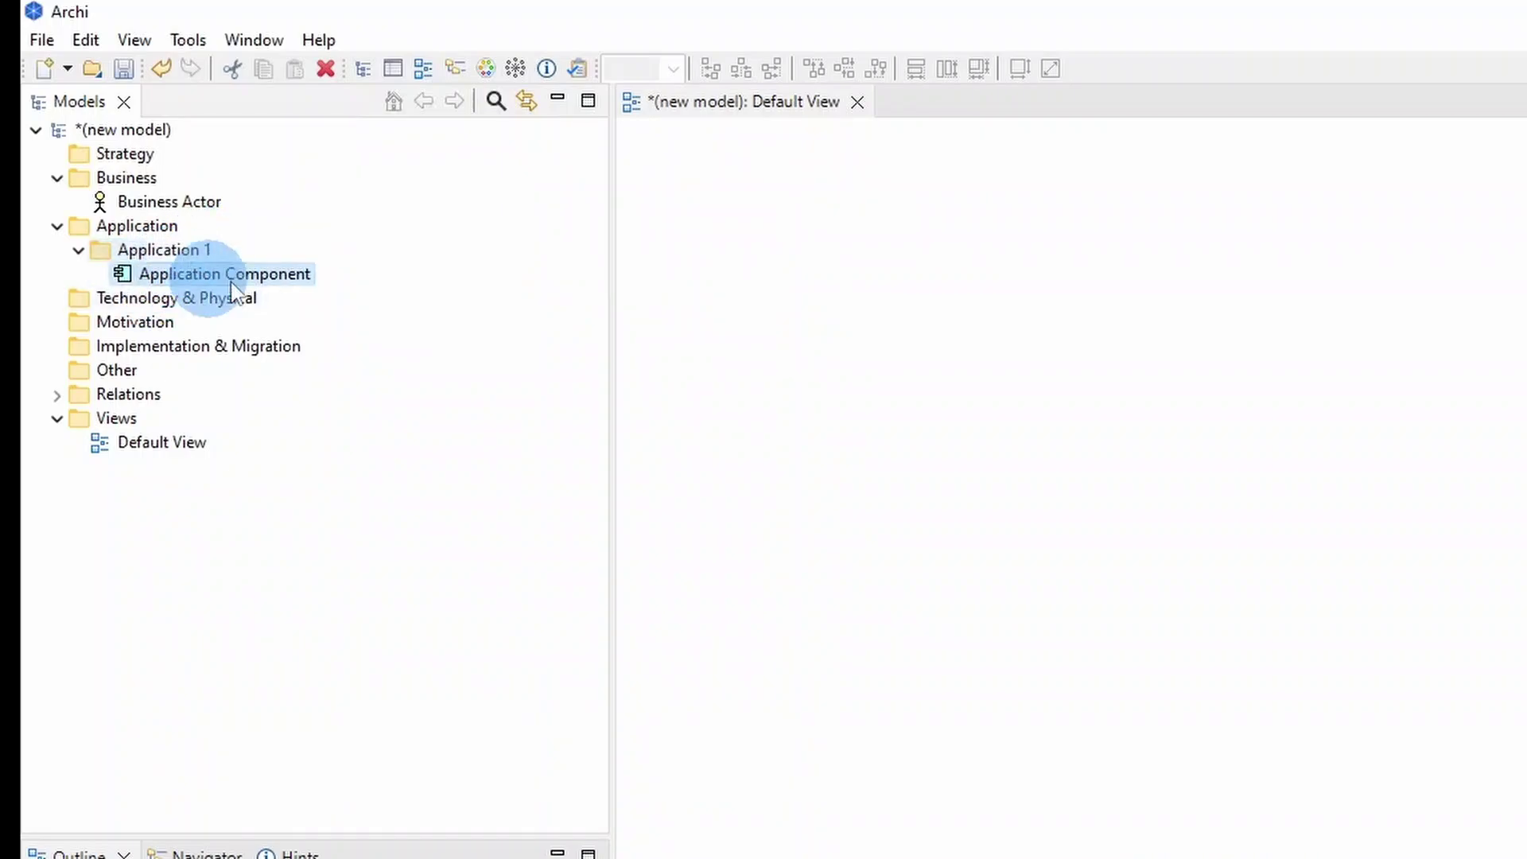
- Create a new ArchiMate view named "Nouvelle vue" in the Views folder
right_click(115, 419)
mouse_move(177, 436)
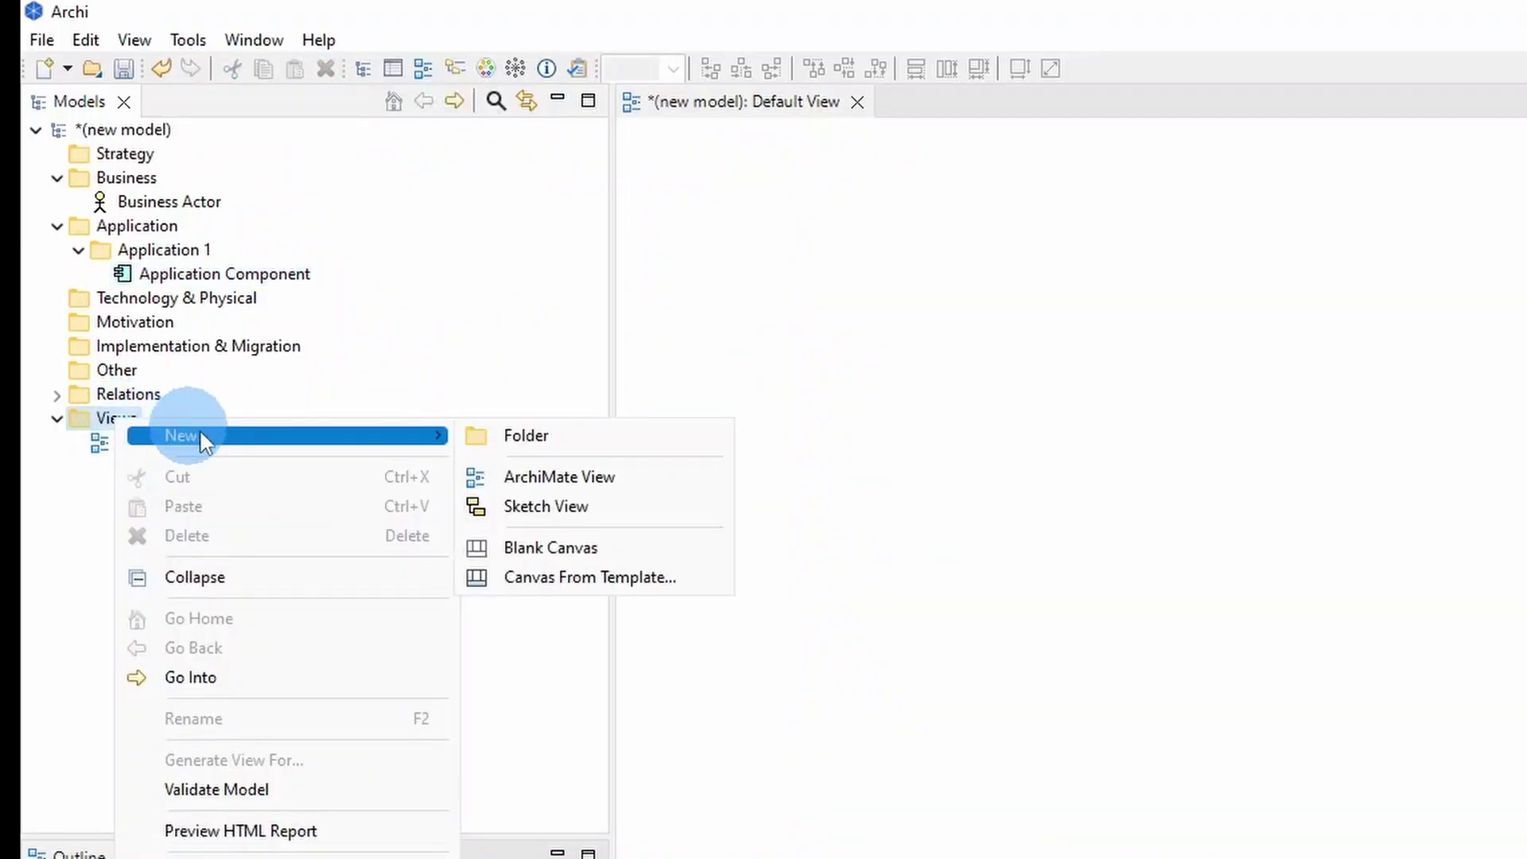
left_click(600, 477)
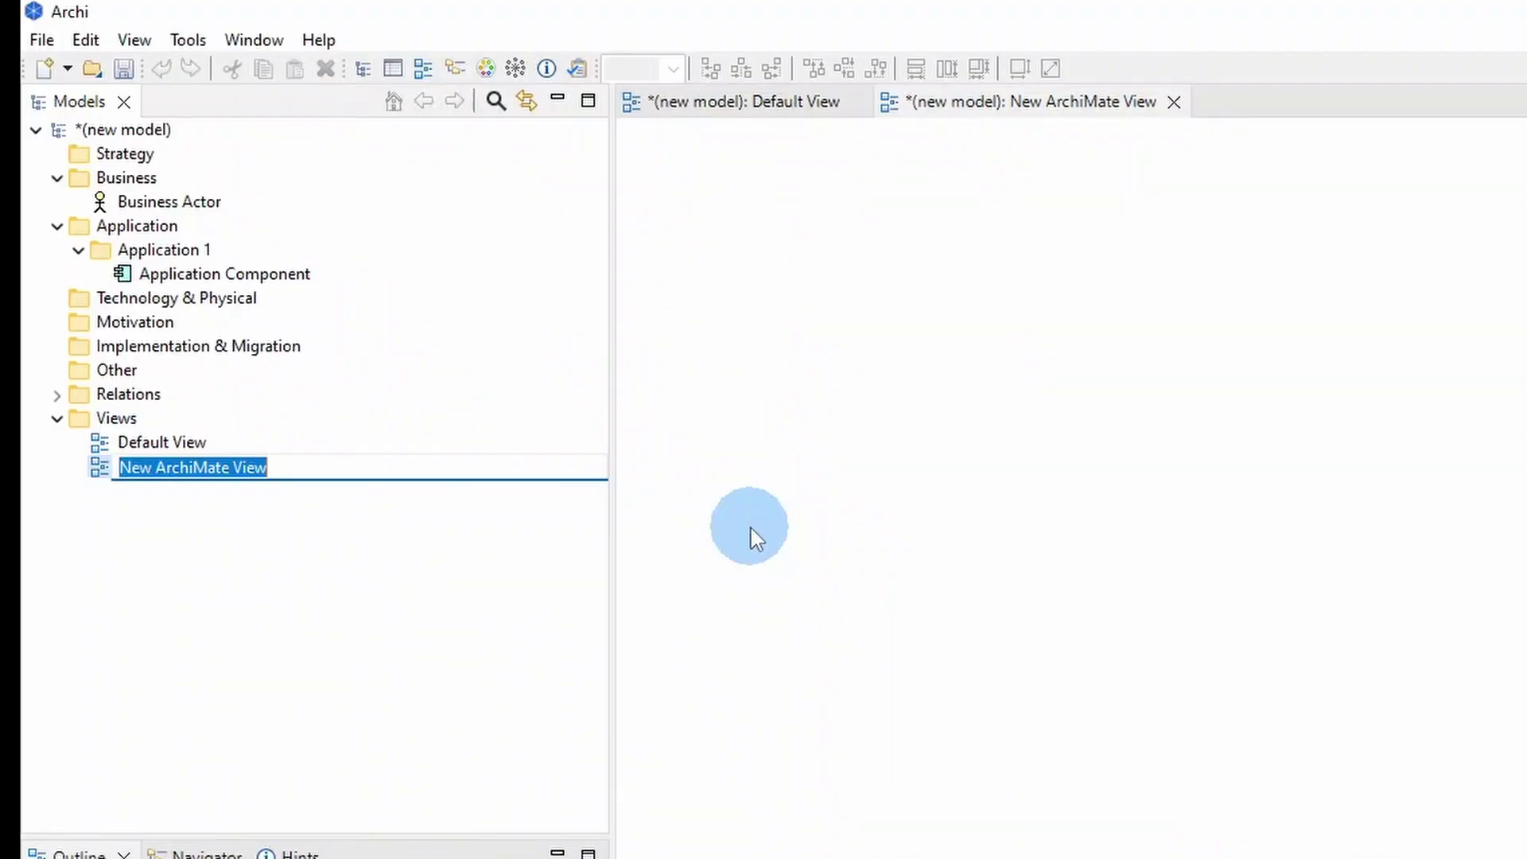
type("Nouvelle vue")
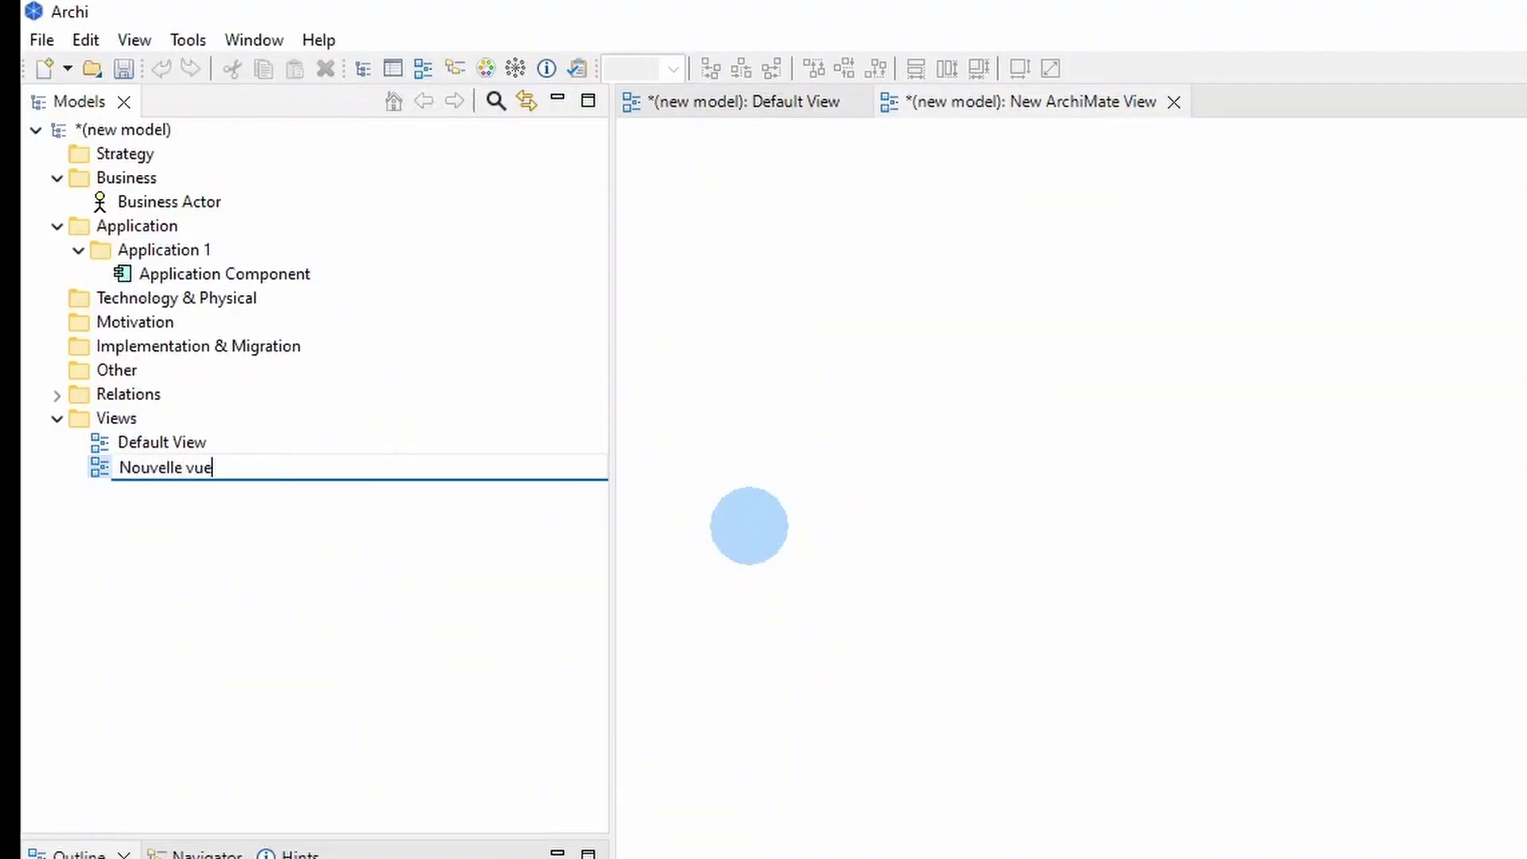
key("Return")
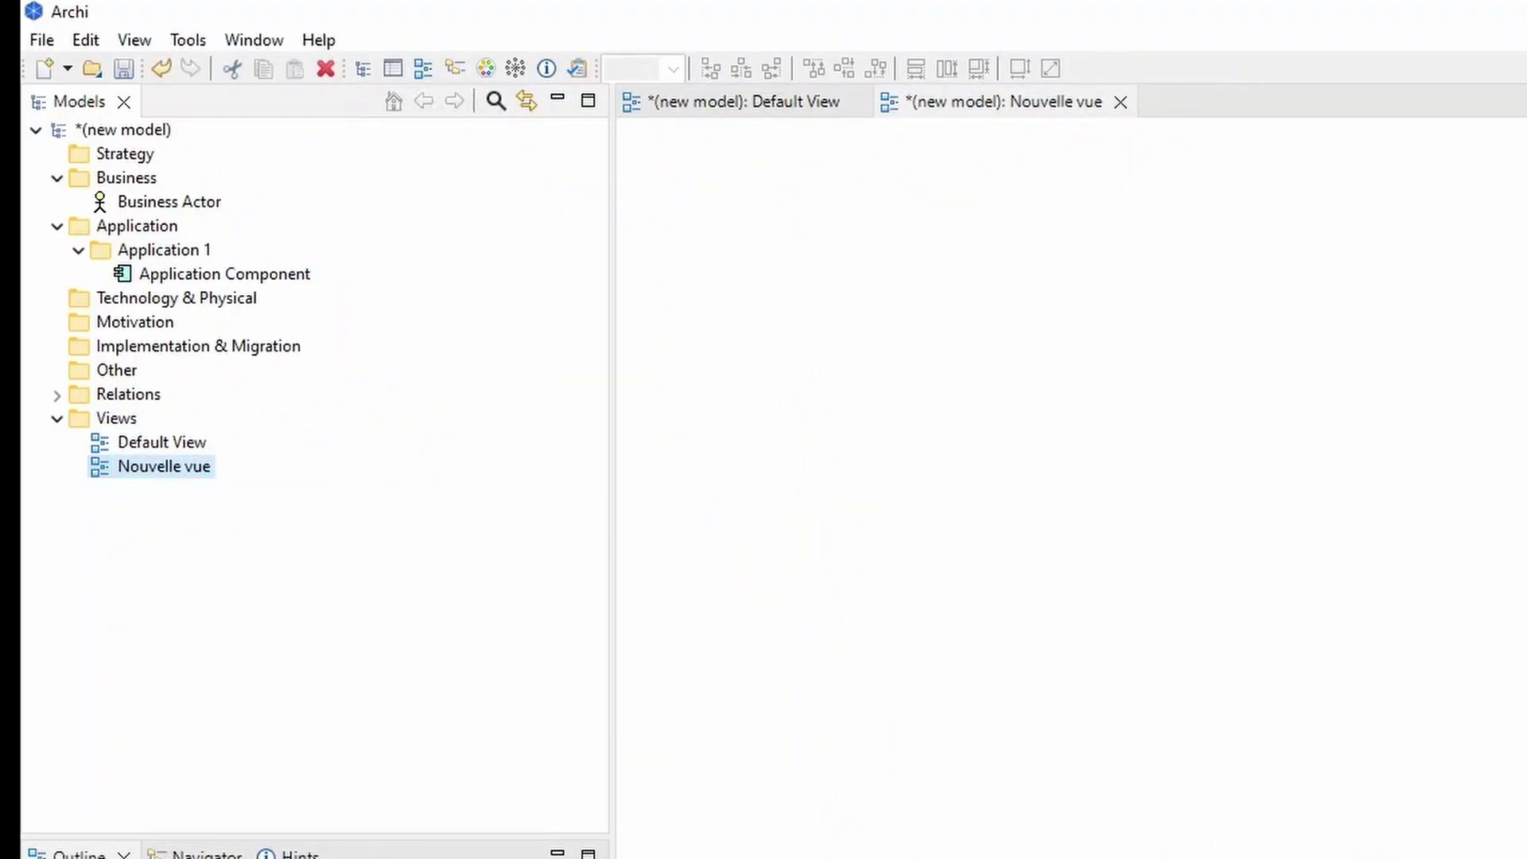
- Reopen the Default View, maximize its editor and restore it to the normal layout
left_click(193, 442)
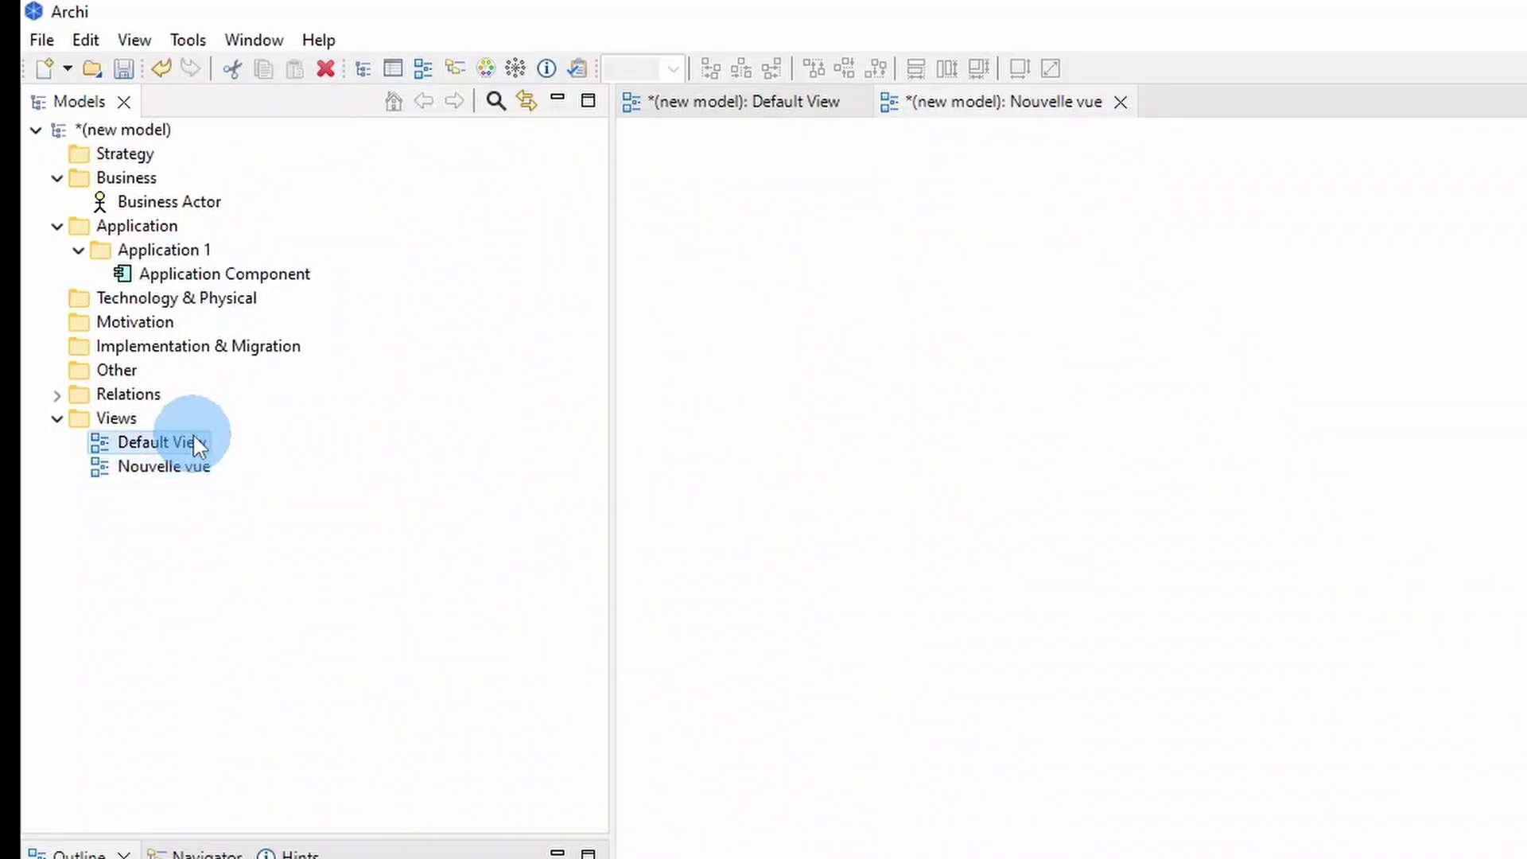
double_click(183, 444)
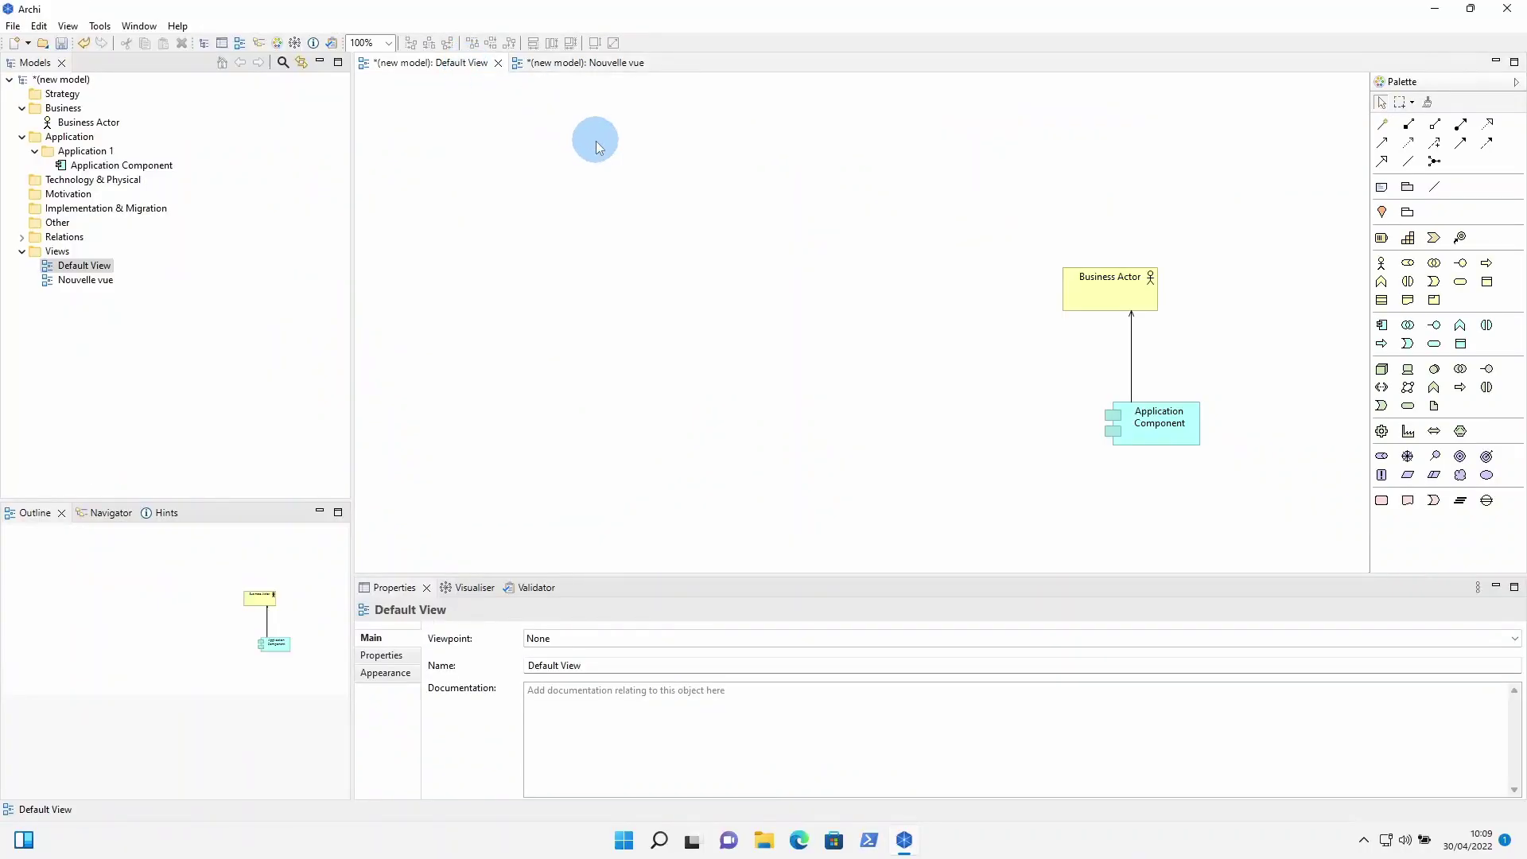
double_click(422, 67)
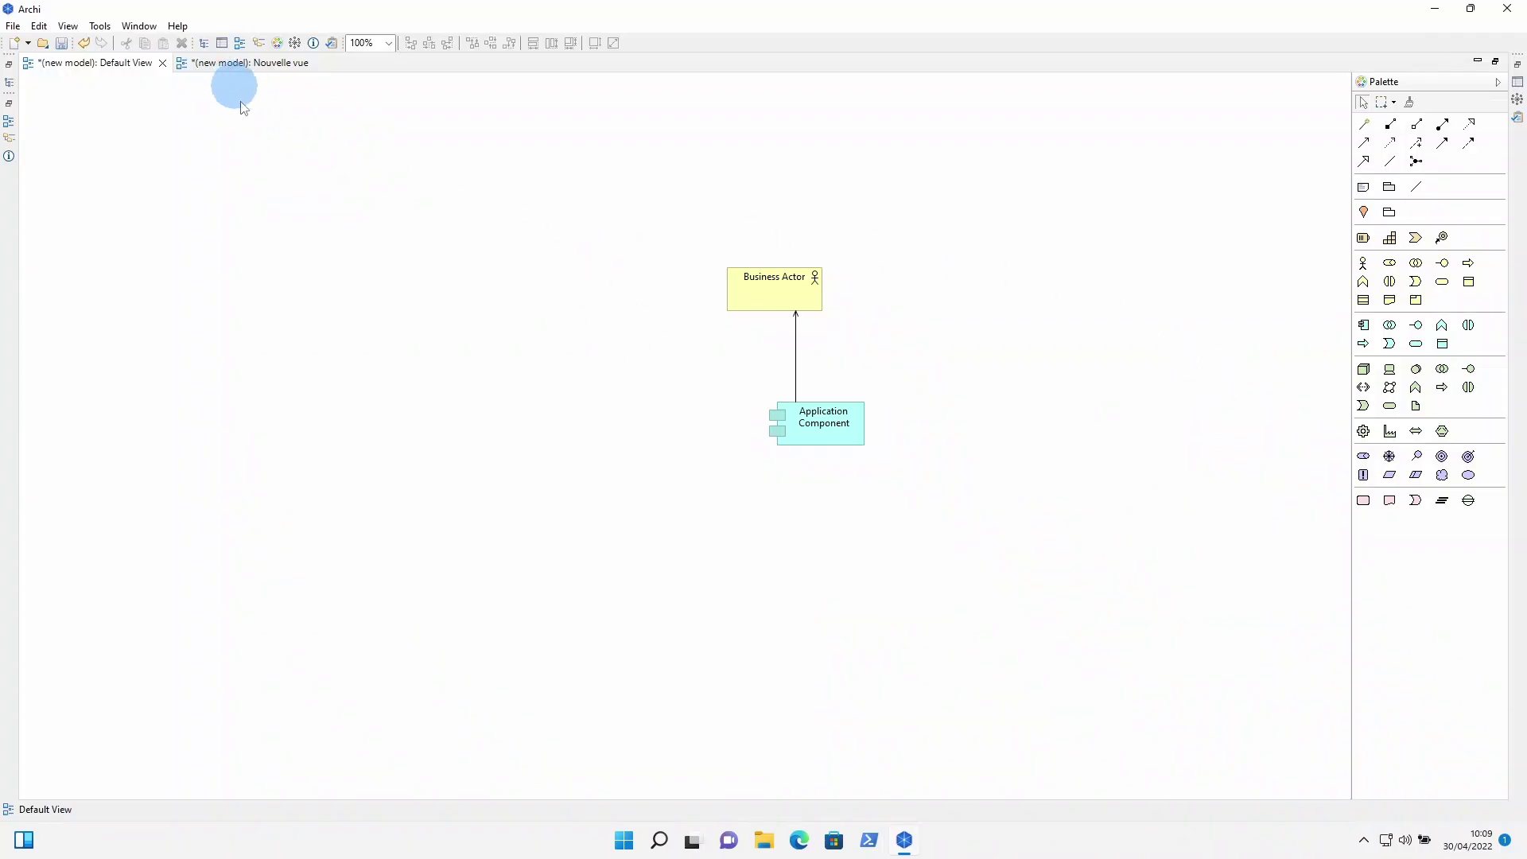
double_click(90, 65)
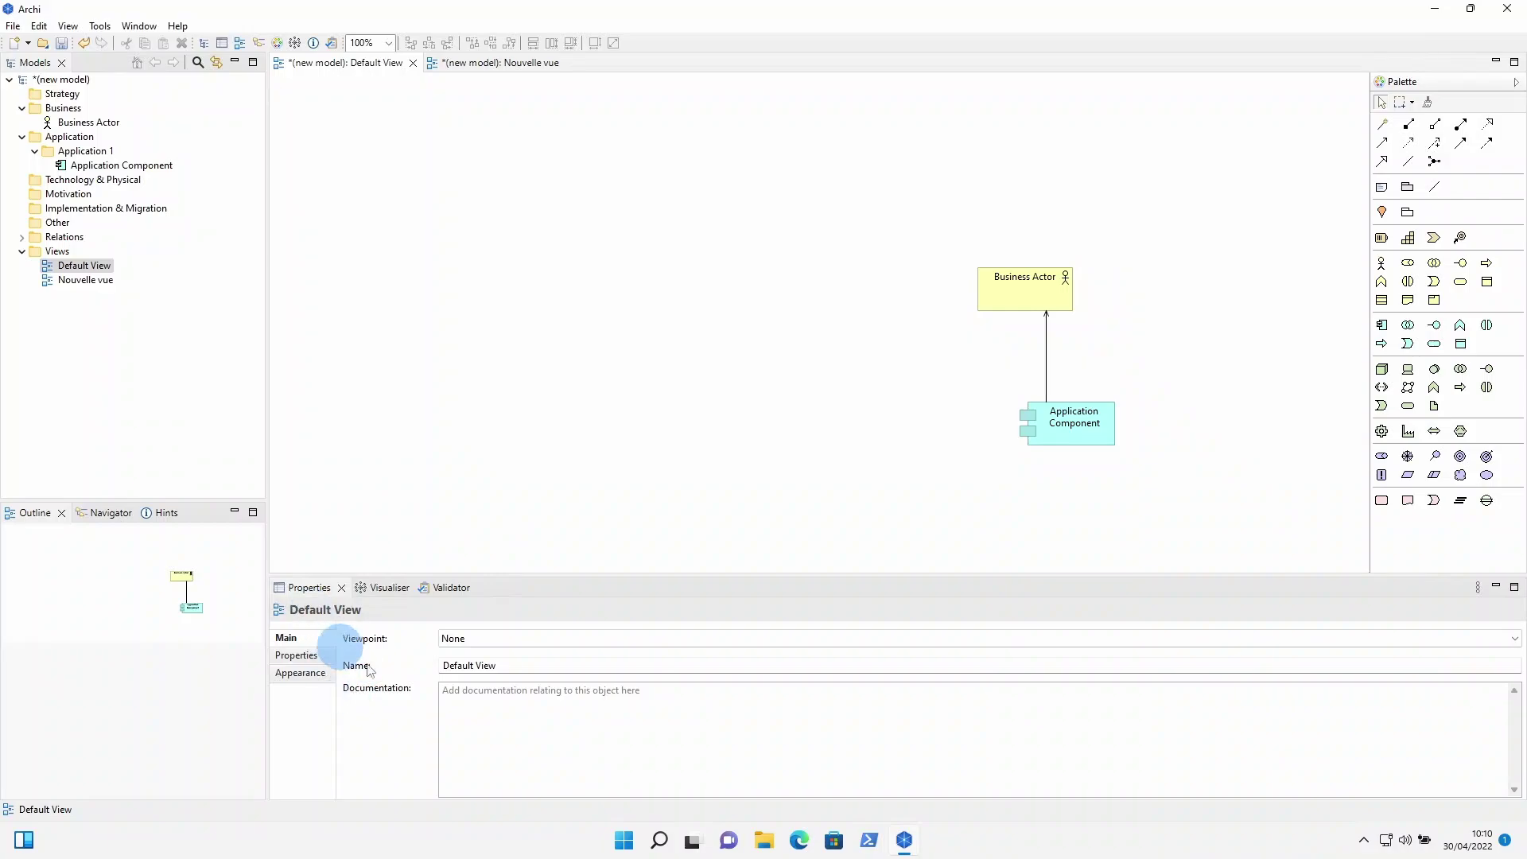
- Rename the Business Actor in the Default View to "CEO" through its main properties
left_click(1028, 293)
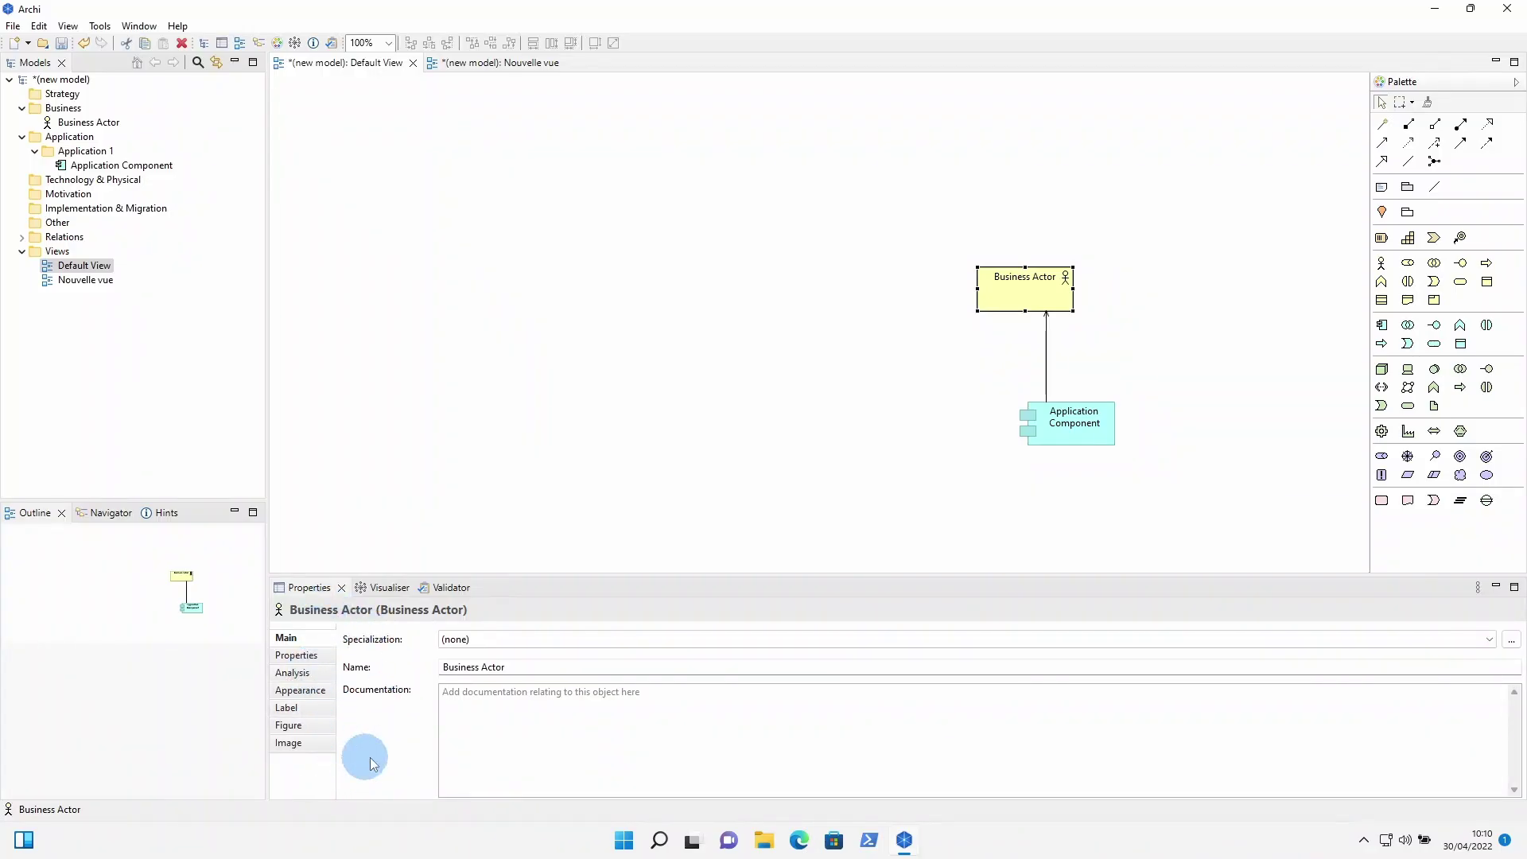
left_click(641, 367)
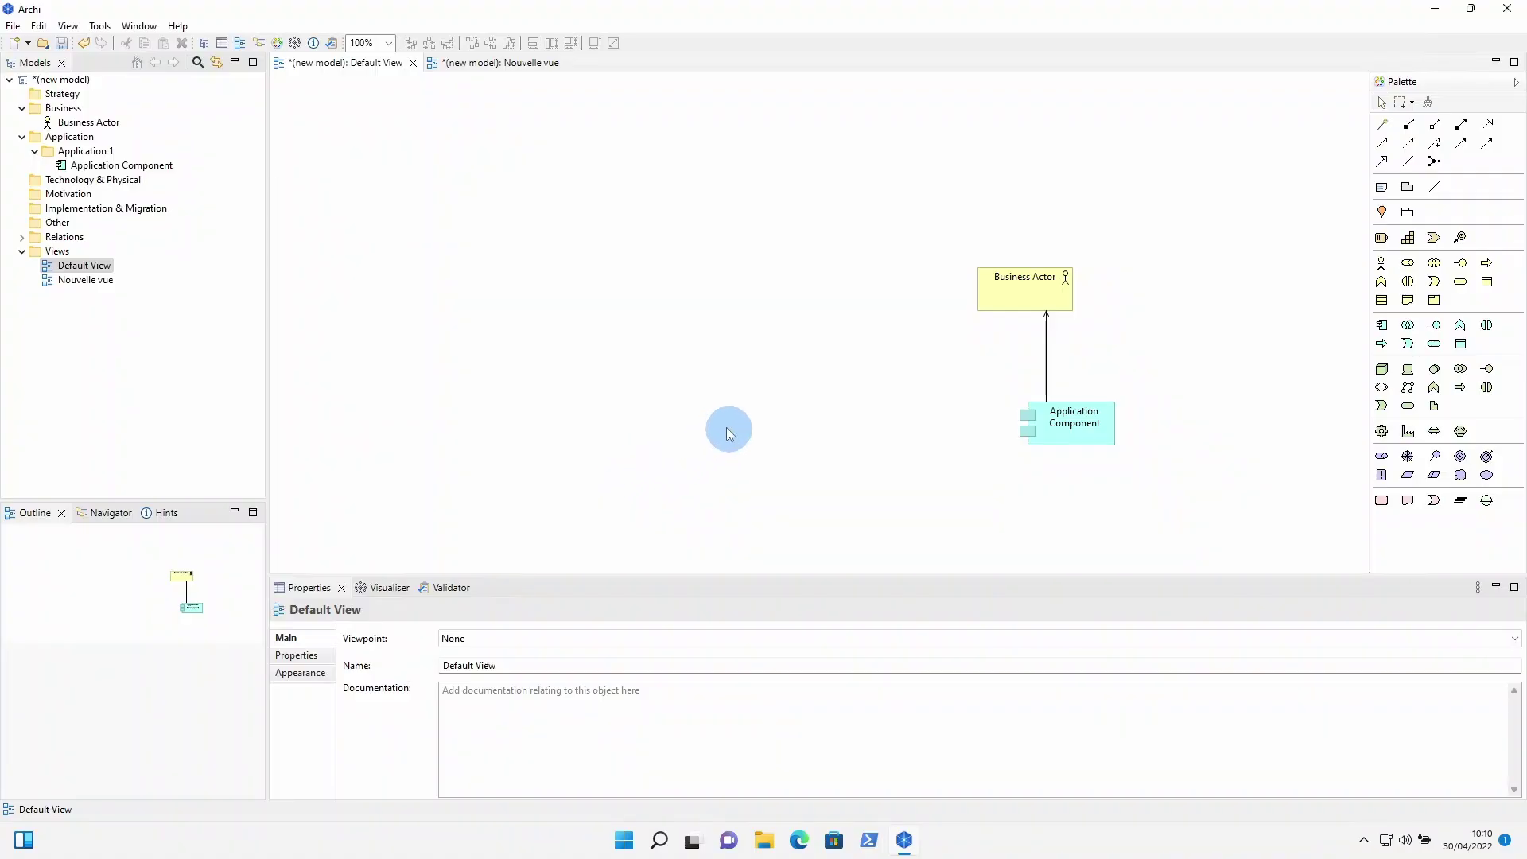
left_click(1029, 303)
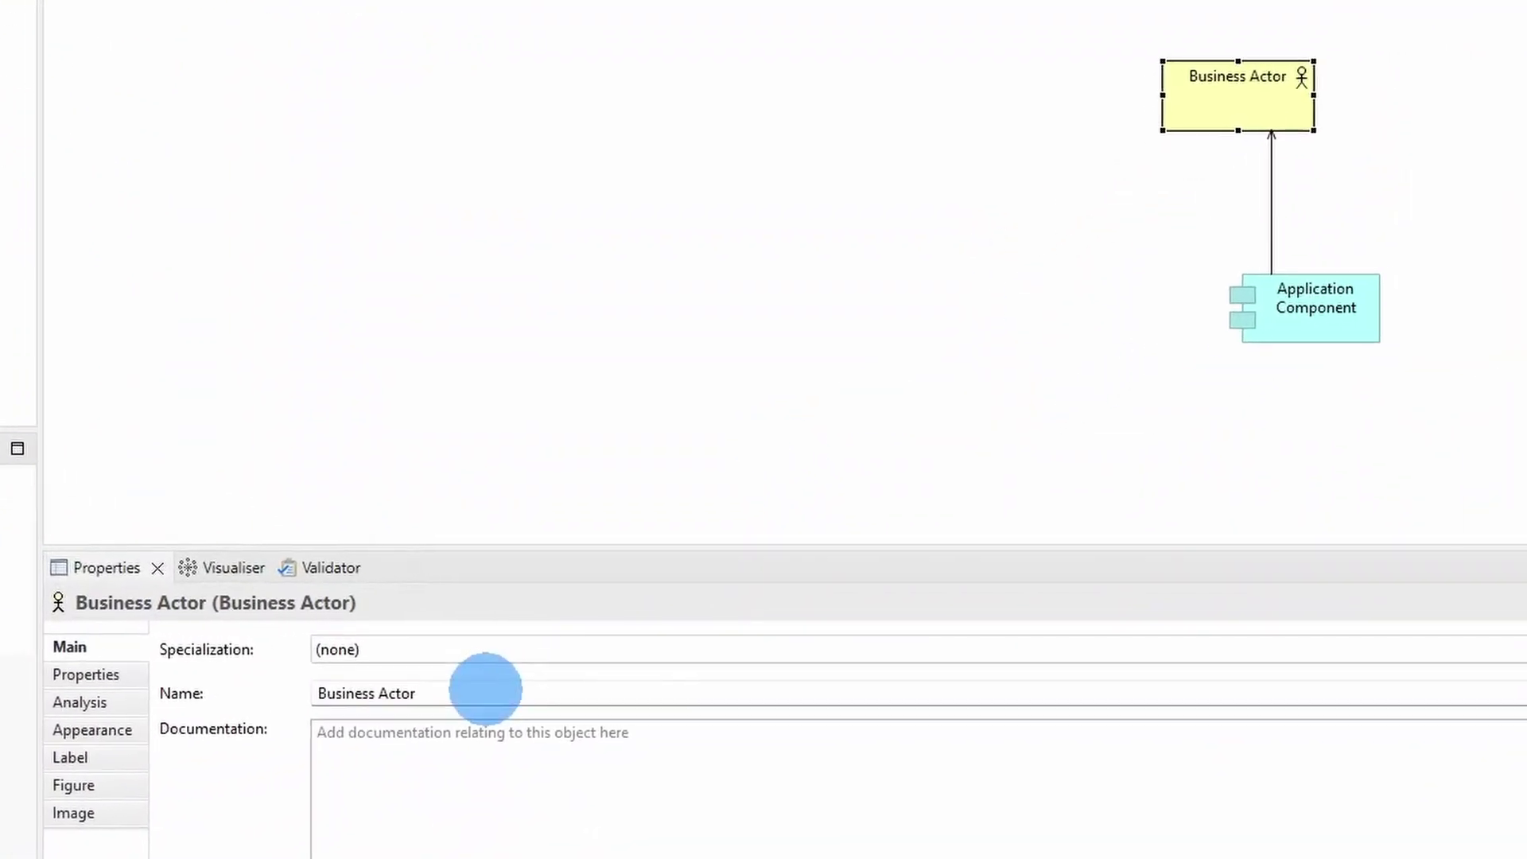
left_click_drag(343, 689, 858, 693)
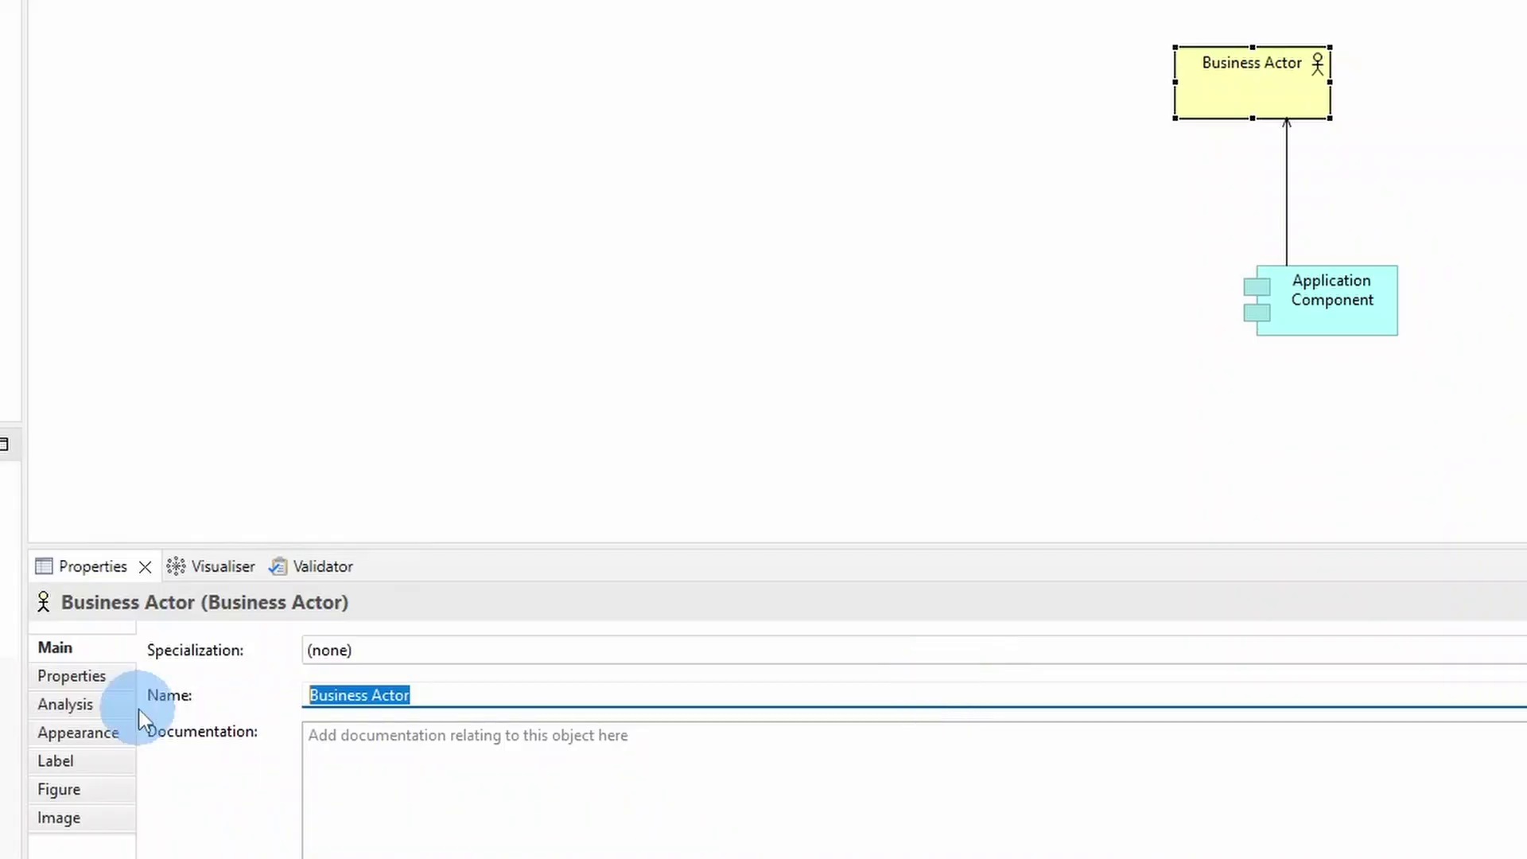
type("D")
key("BackSpace")
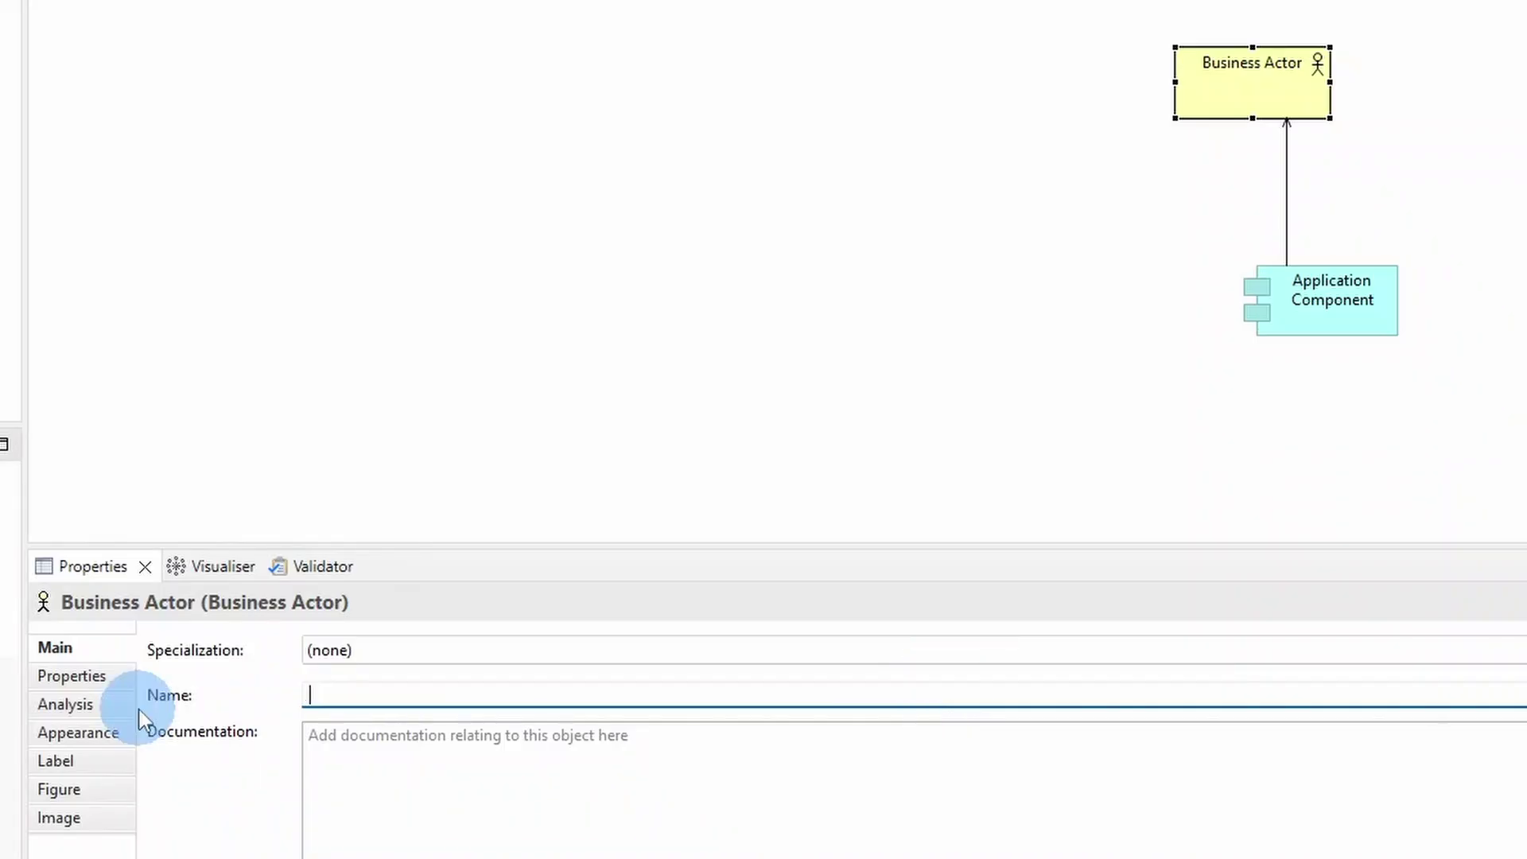
type("CEO")
key("Return")
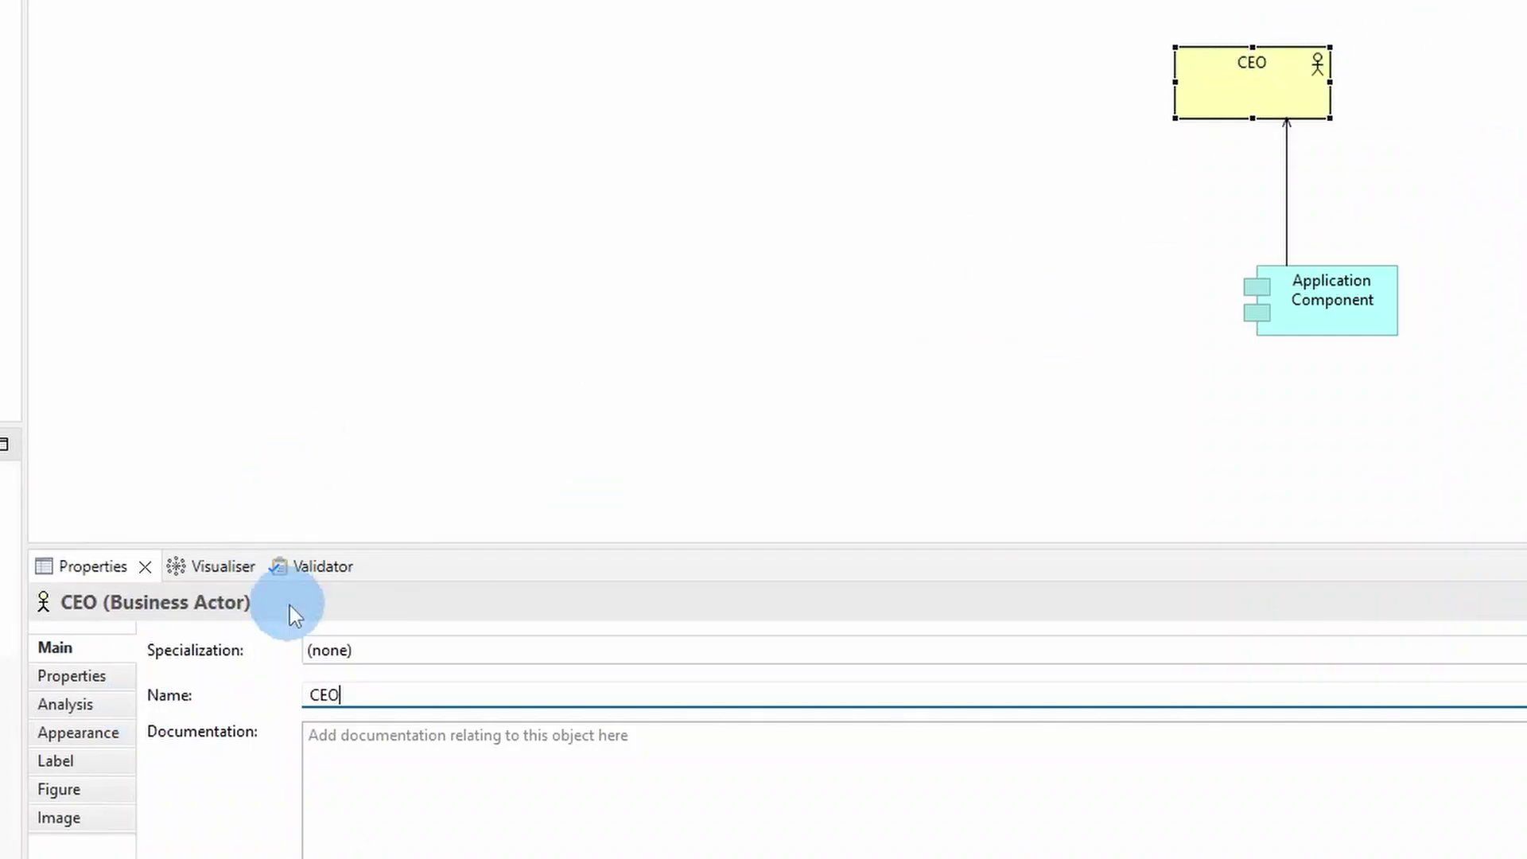
- Review the CEO element's user properties, its usage and relations analysis, and its appearance settings
left_click(63, 675)
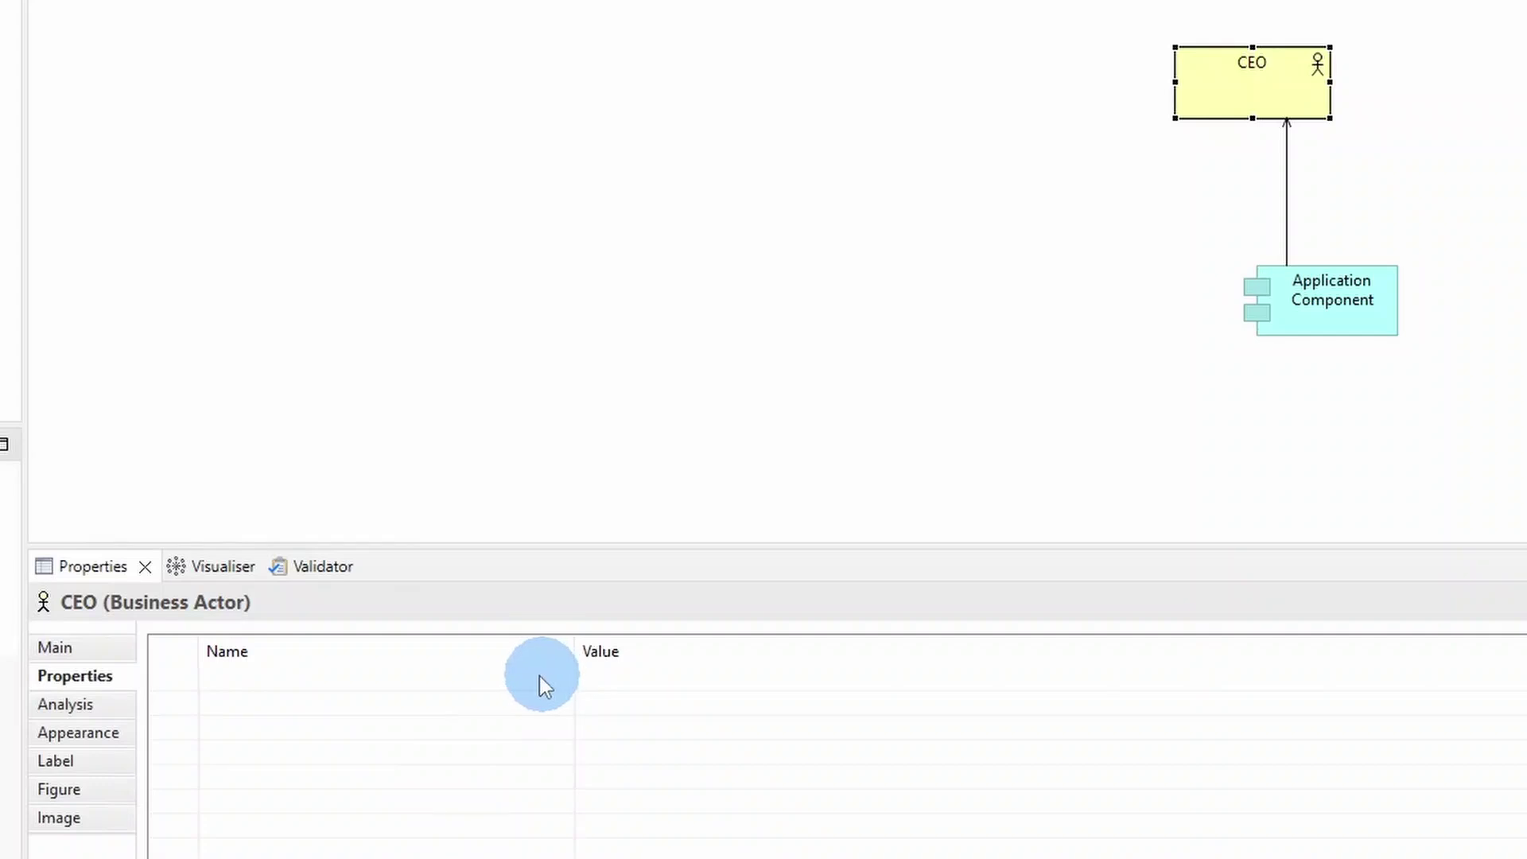
left_click(602, 648)
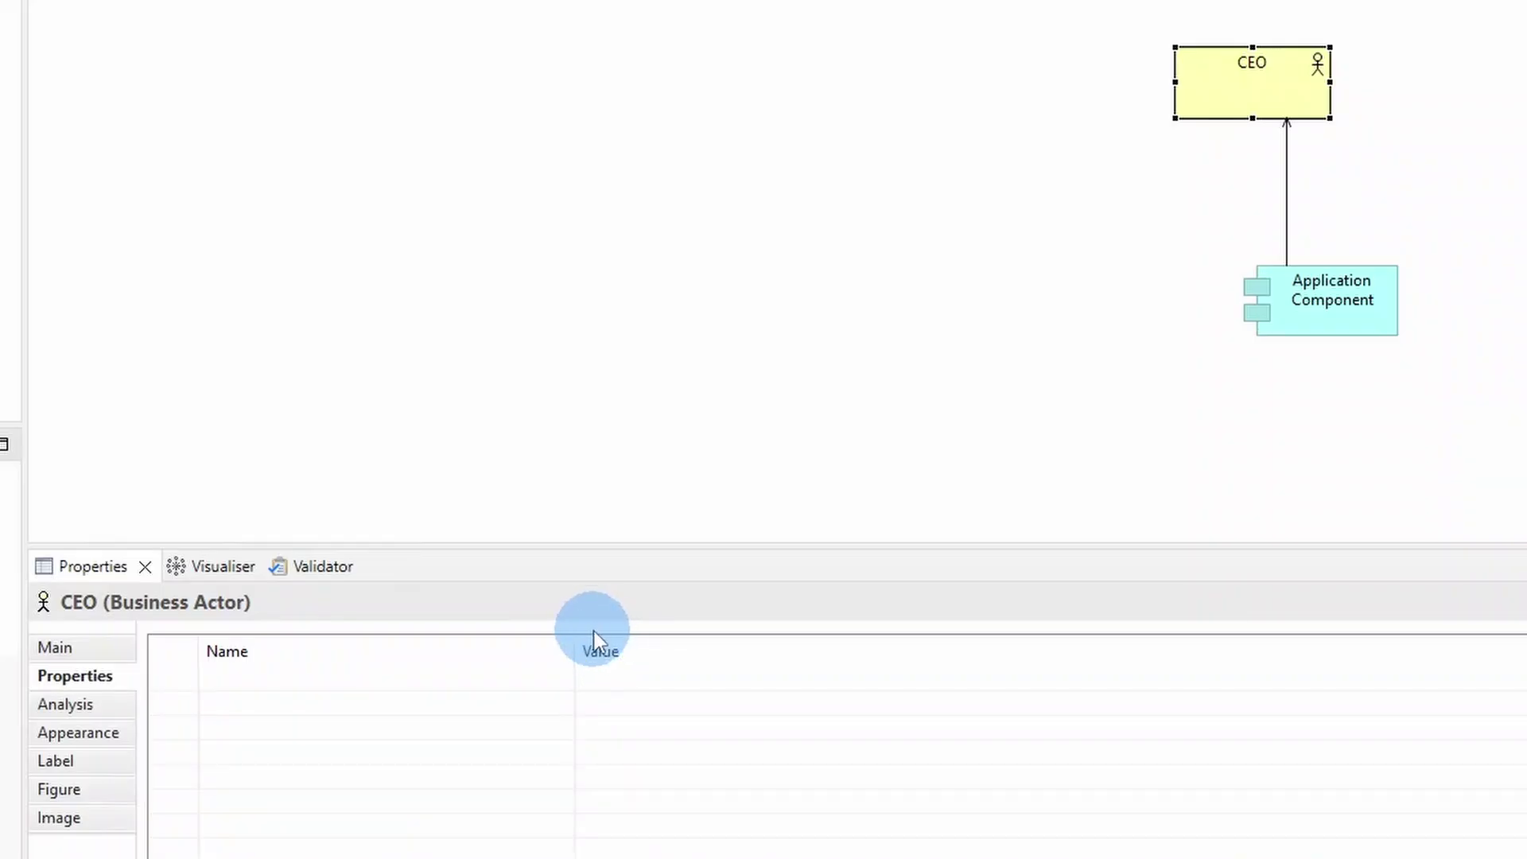
left_click(71, 704)
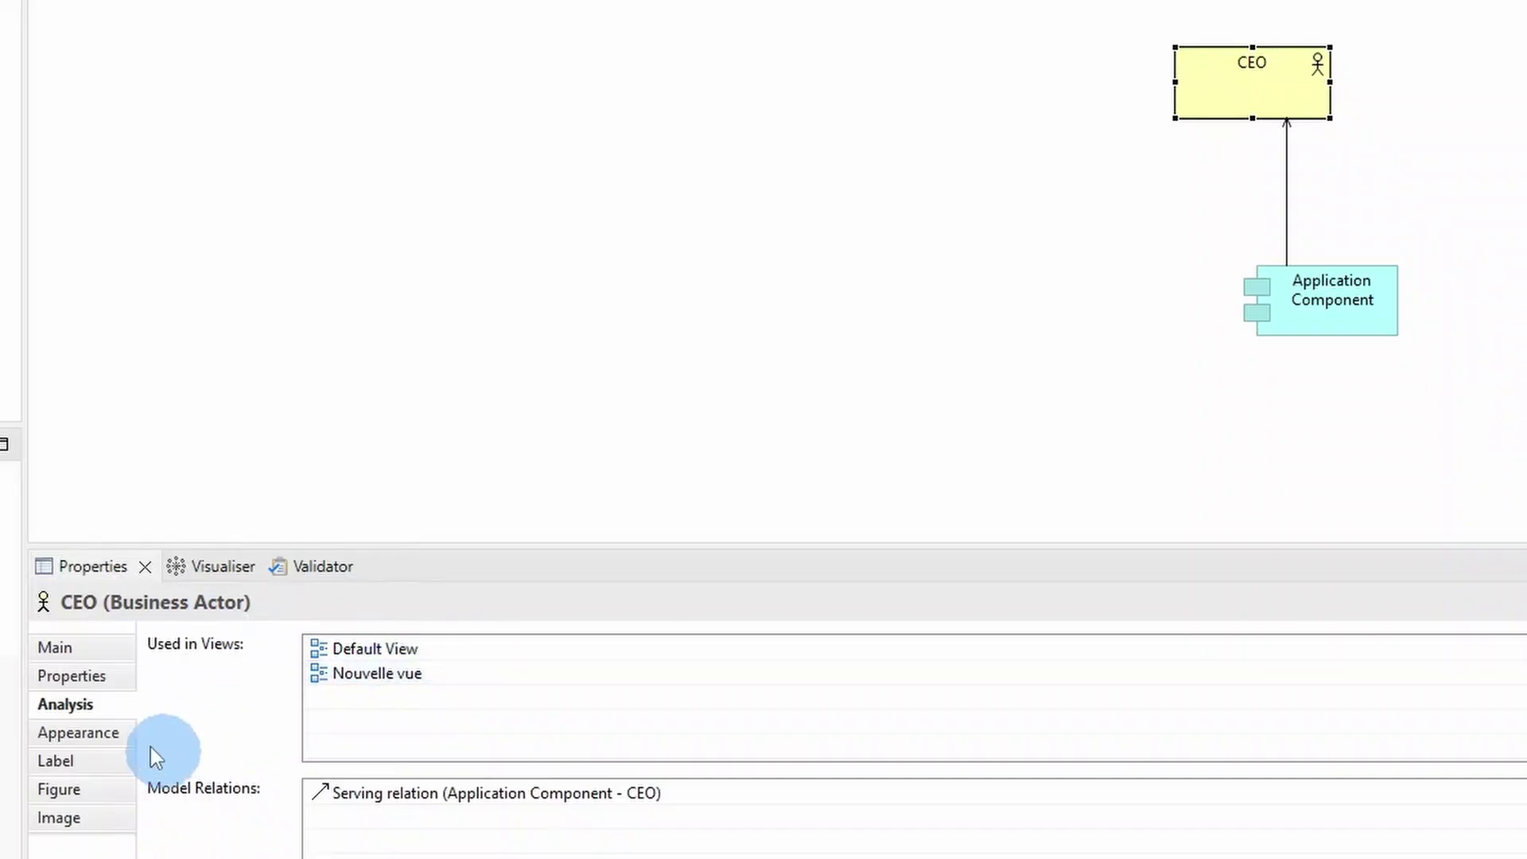
left_click(103, 730)
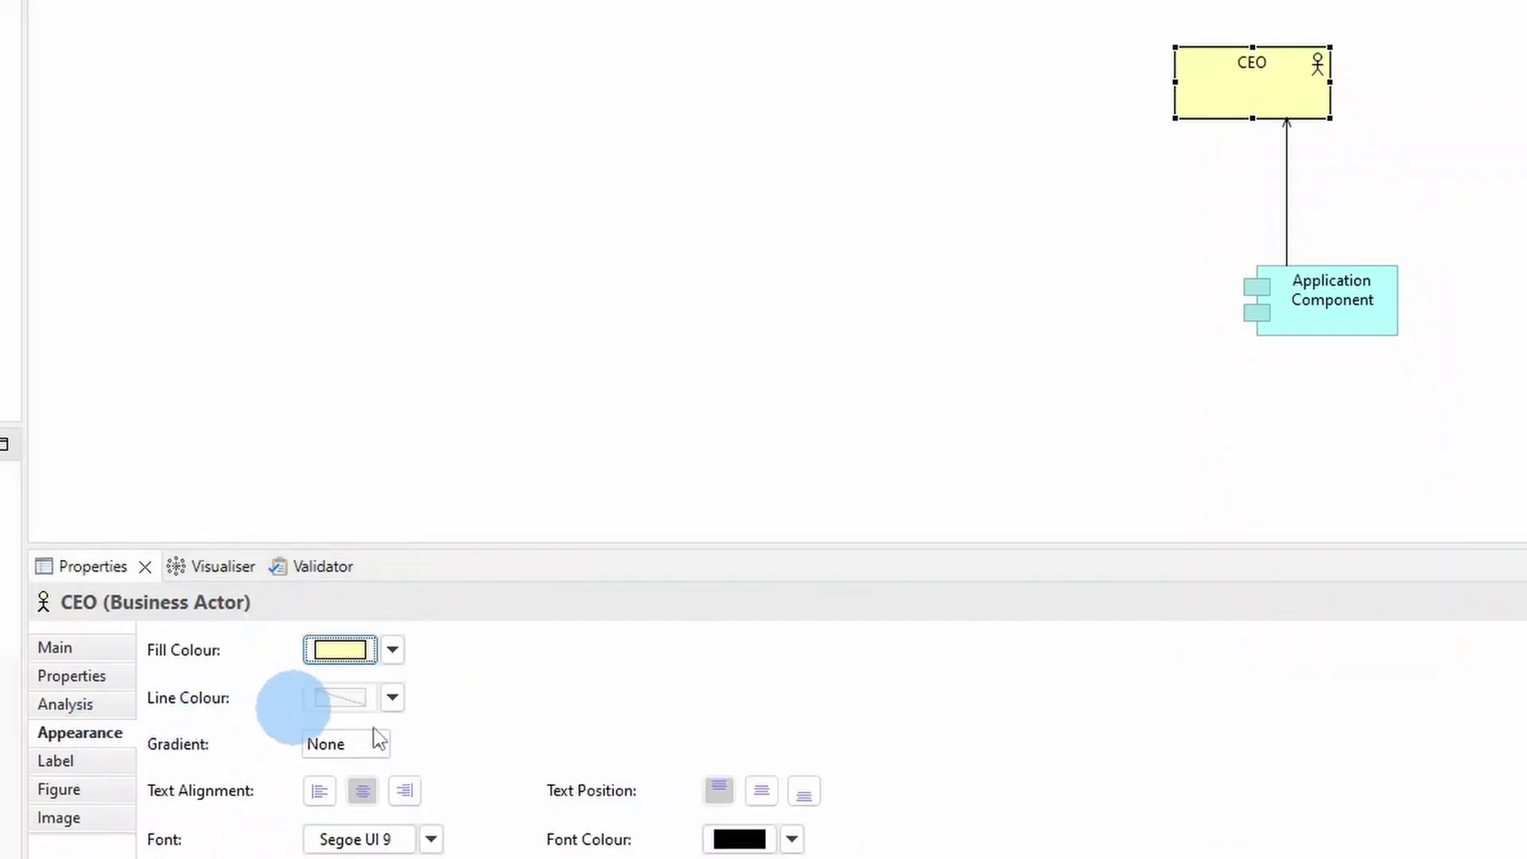
- Reposition the CEO element in the Default View and move the Application Component directly beneath it
left_click_drag(1032, 299, 963, 267)
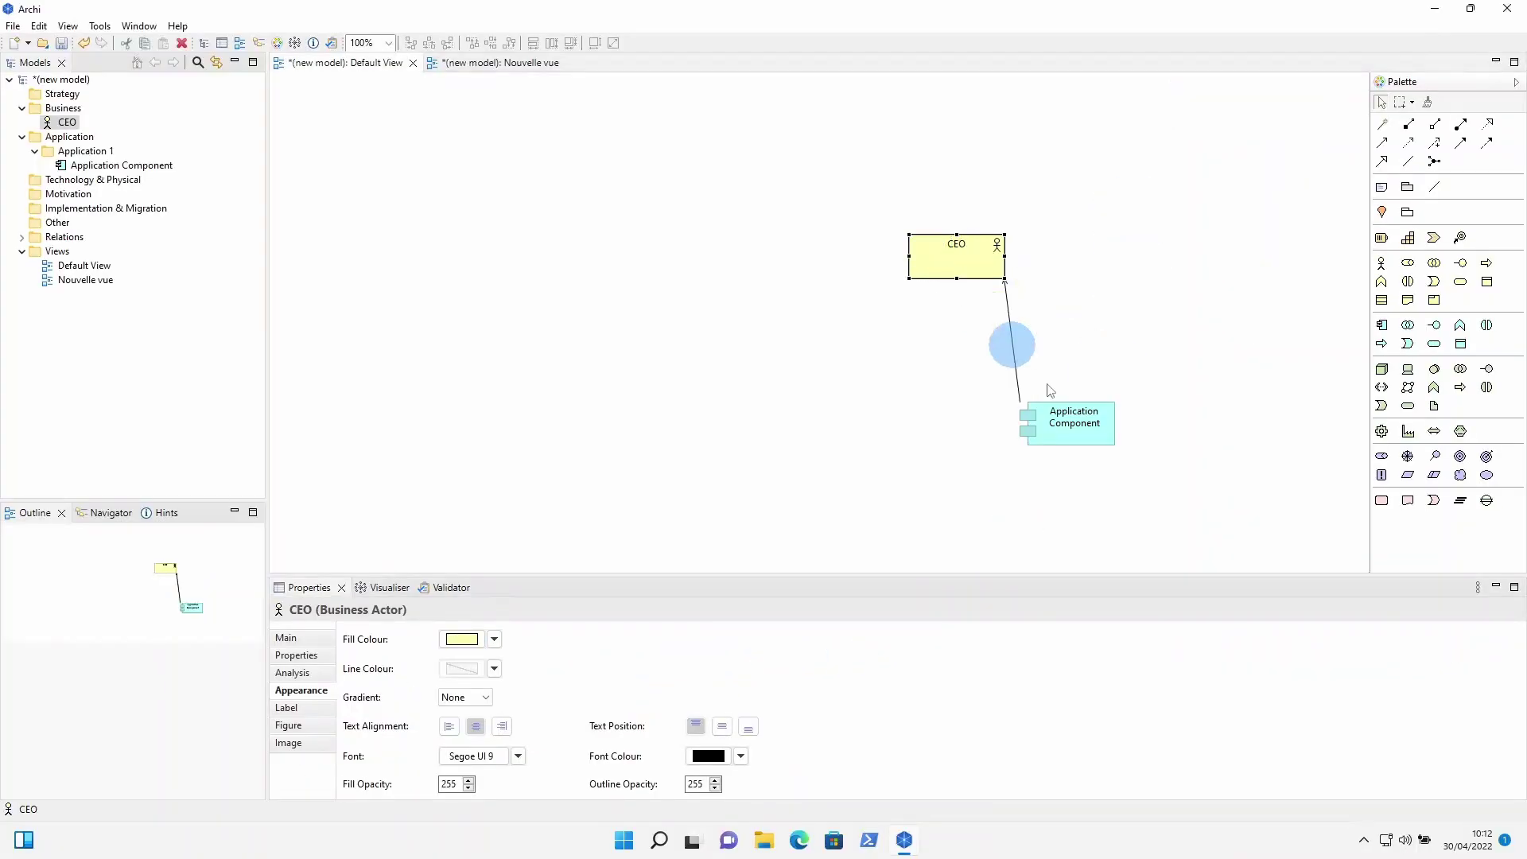
left_click_drag(1063, 426, 961, 393)
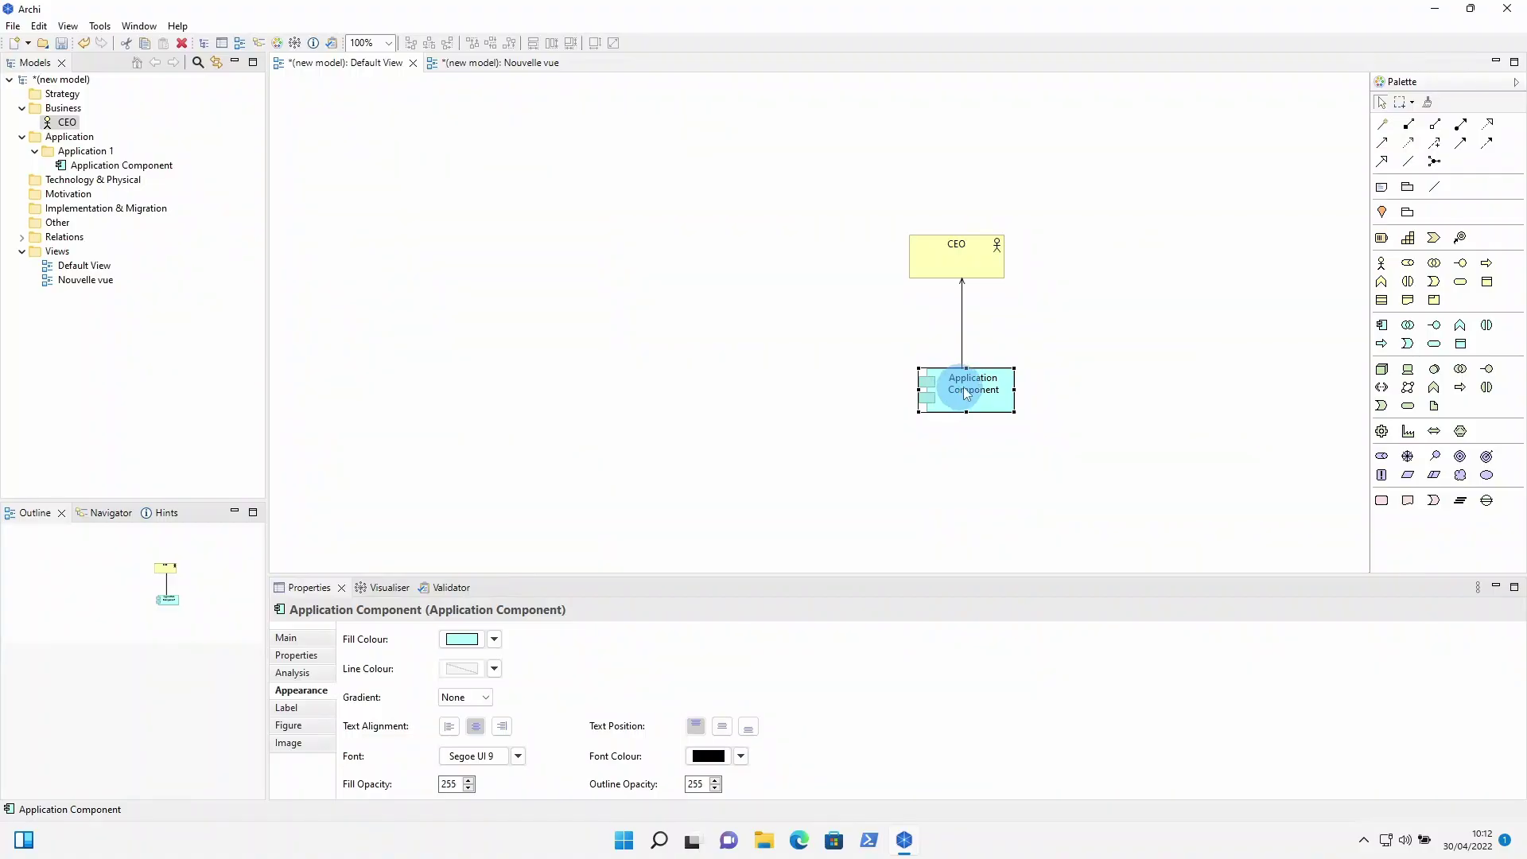
- Give the CEO element a stronger yellow custom fill with a Top gradient, and try left text alignment
left_click(957, 256)
left_click(478, 639)
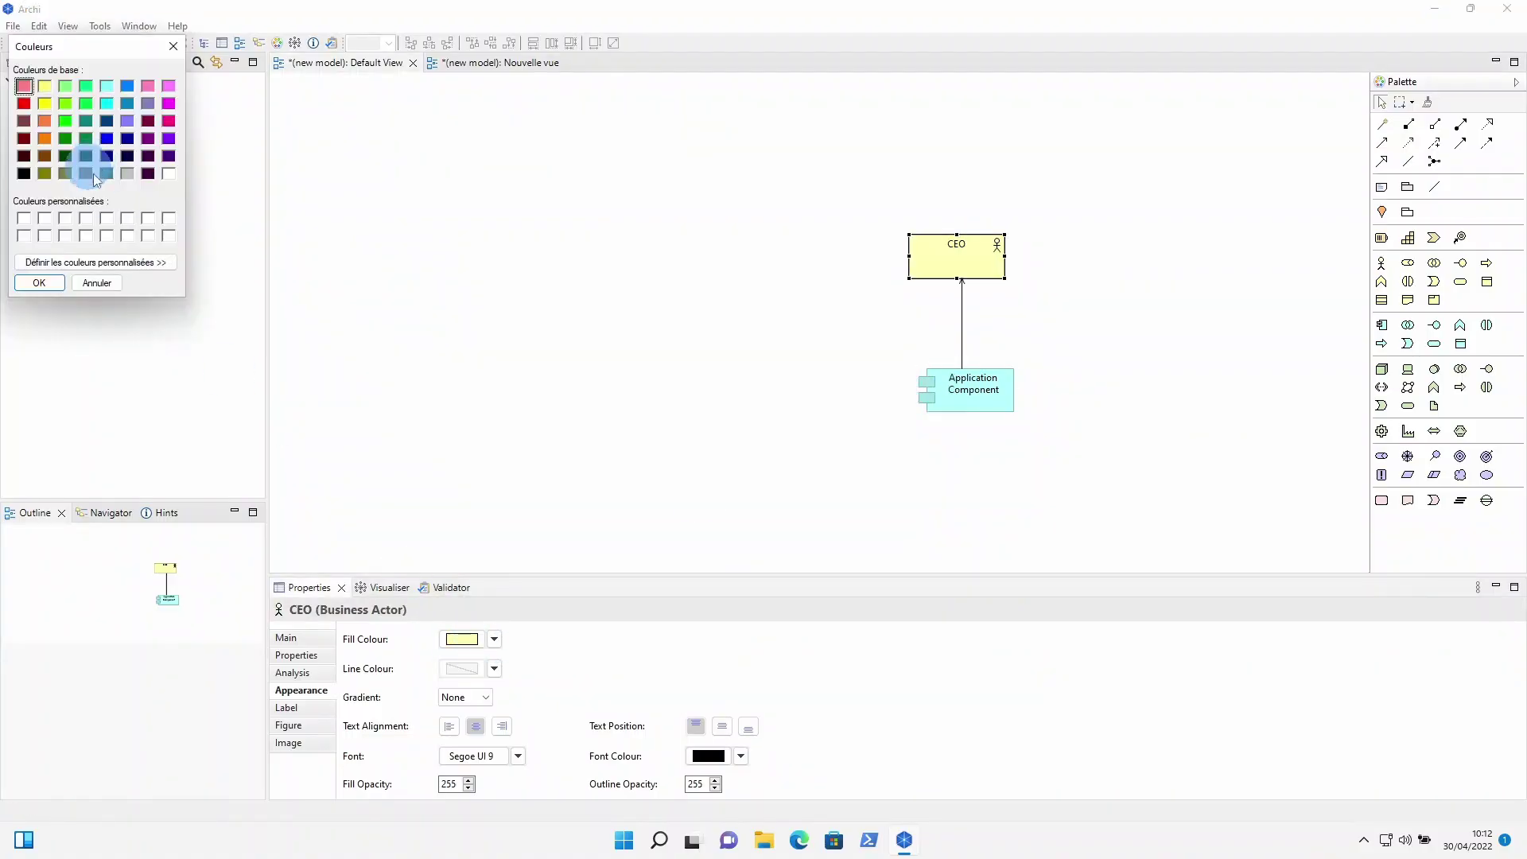
left_click(95, 262)
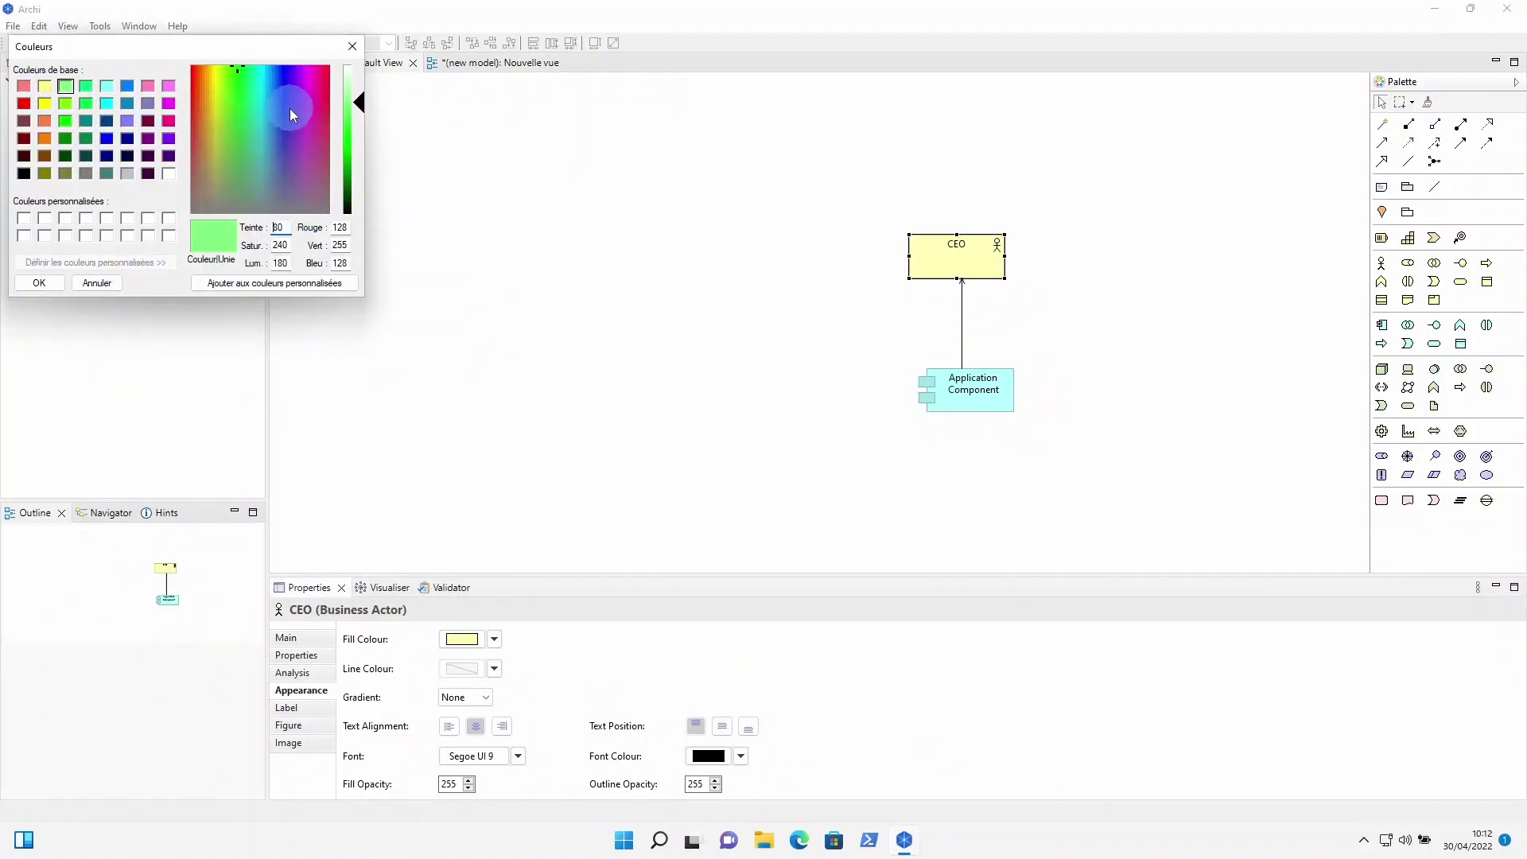
left_click(289, 108)
left_click(38, 282)
left_click(478, 697)
left_click(461, 726)
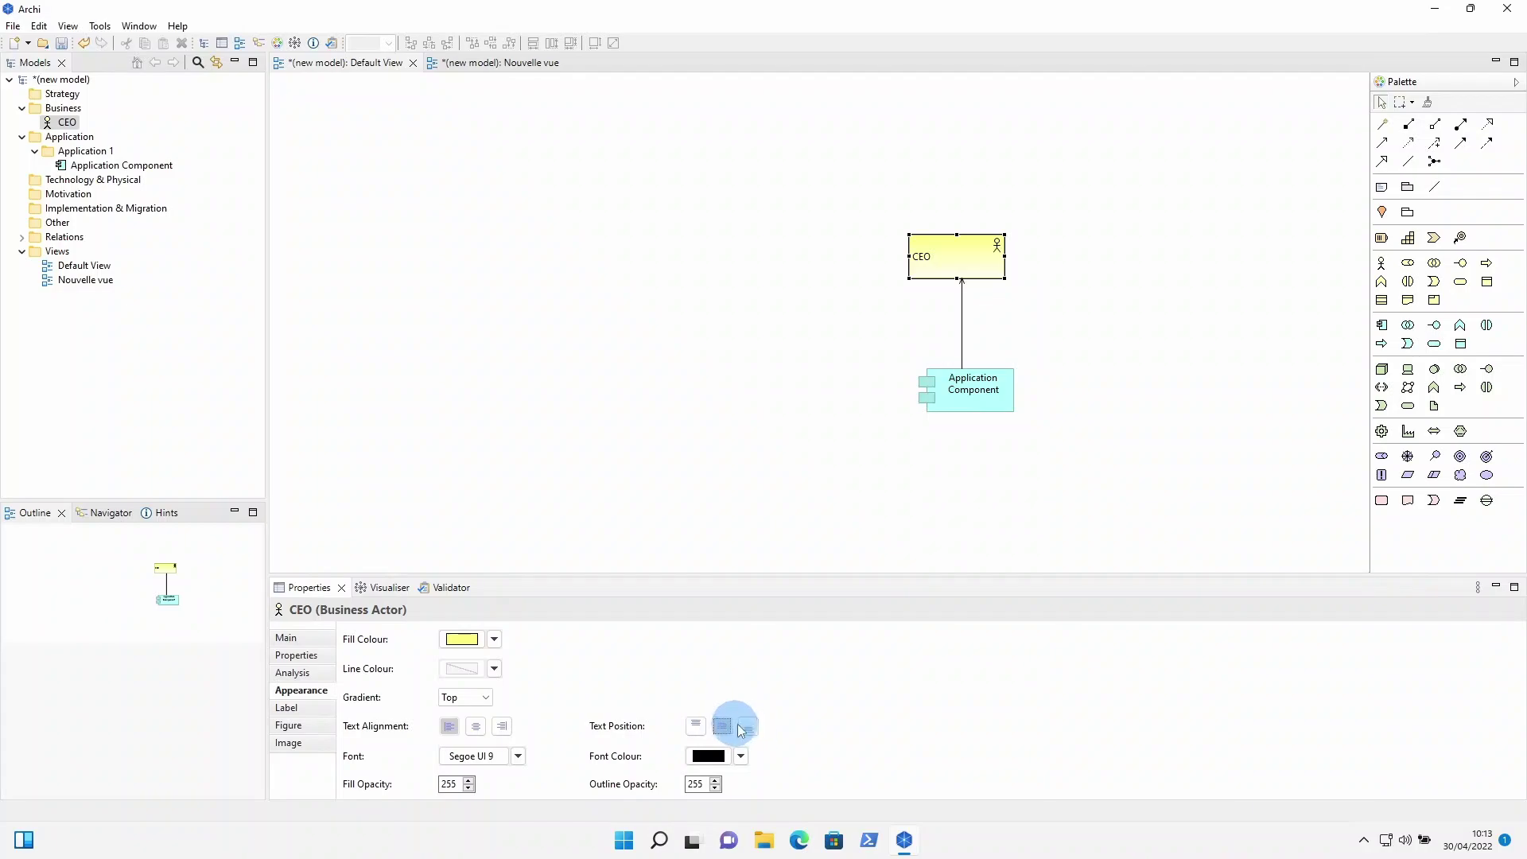
- Set the CEO element's font to Segoe UI bold (Gras) at size 12
left_click(496, 768)
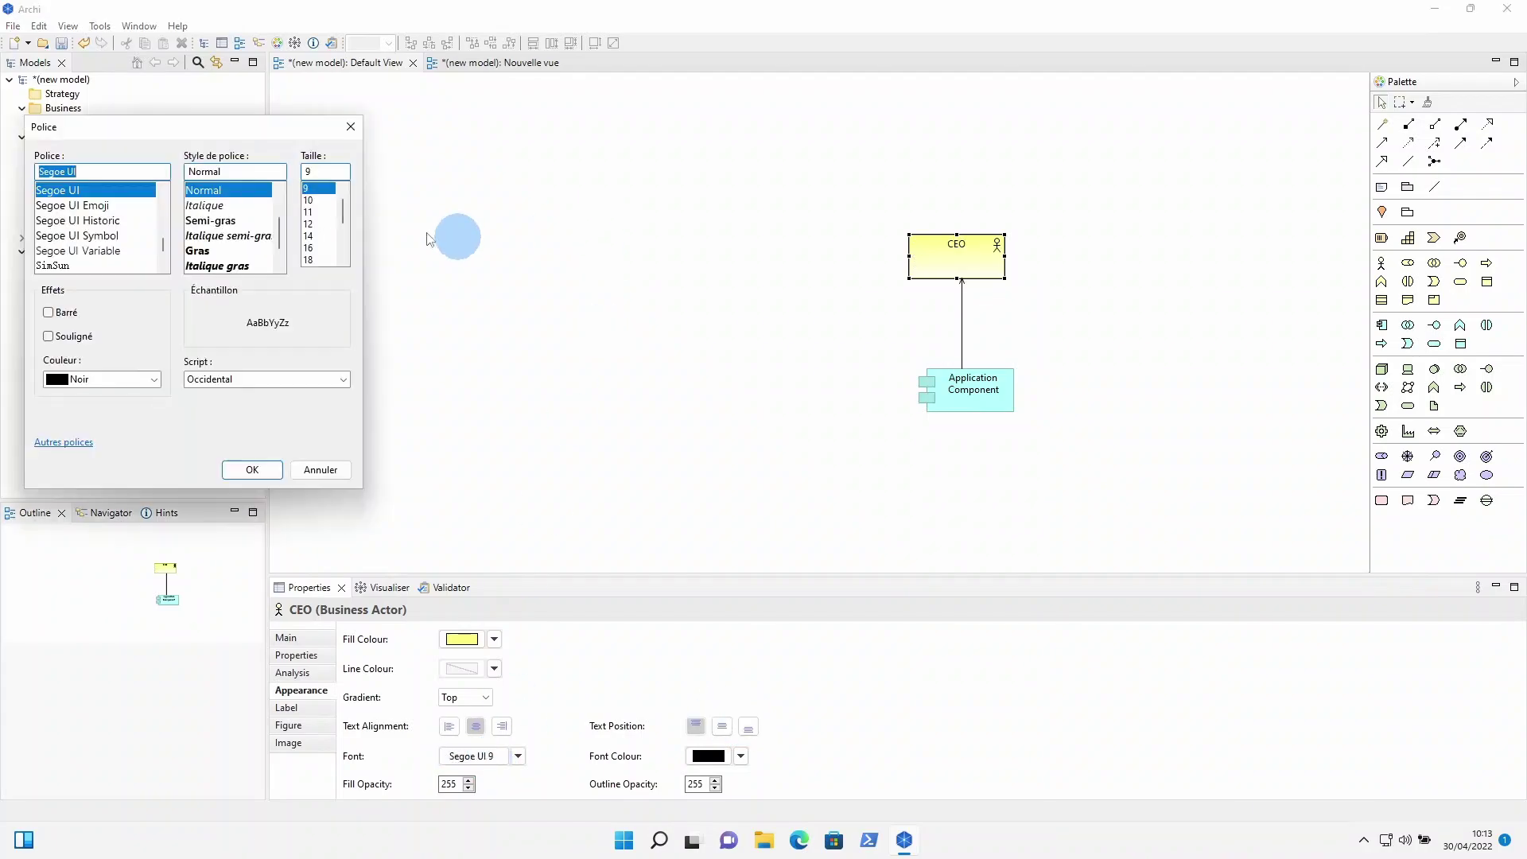
left_click(322, 224)
left_click(229, 251)
left_click(250, 469)
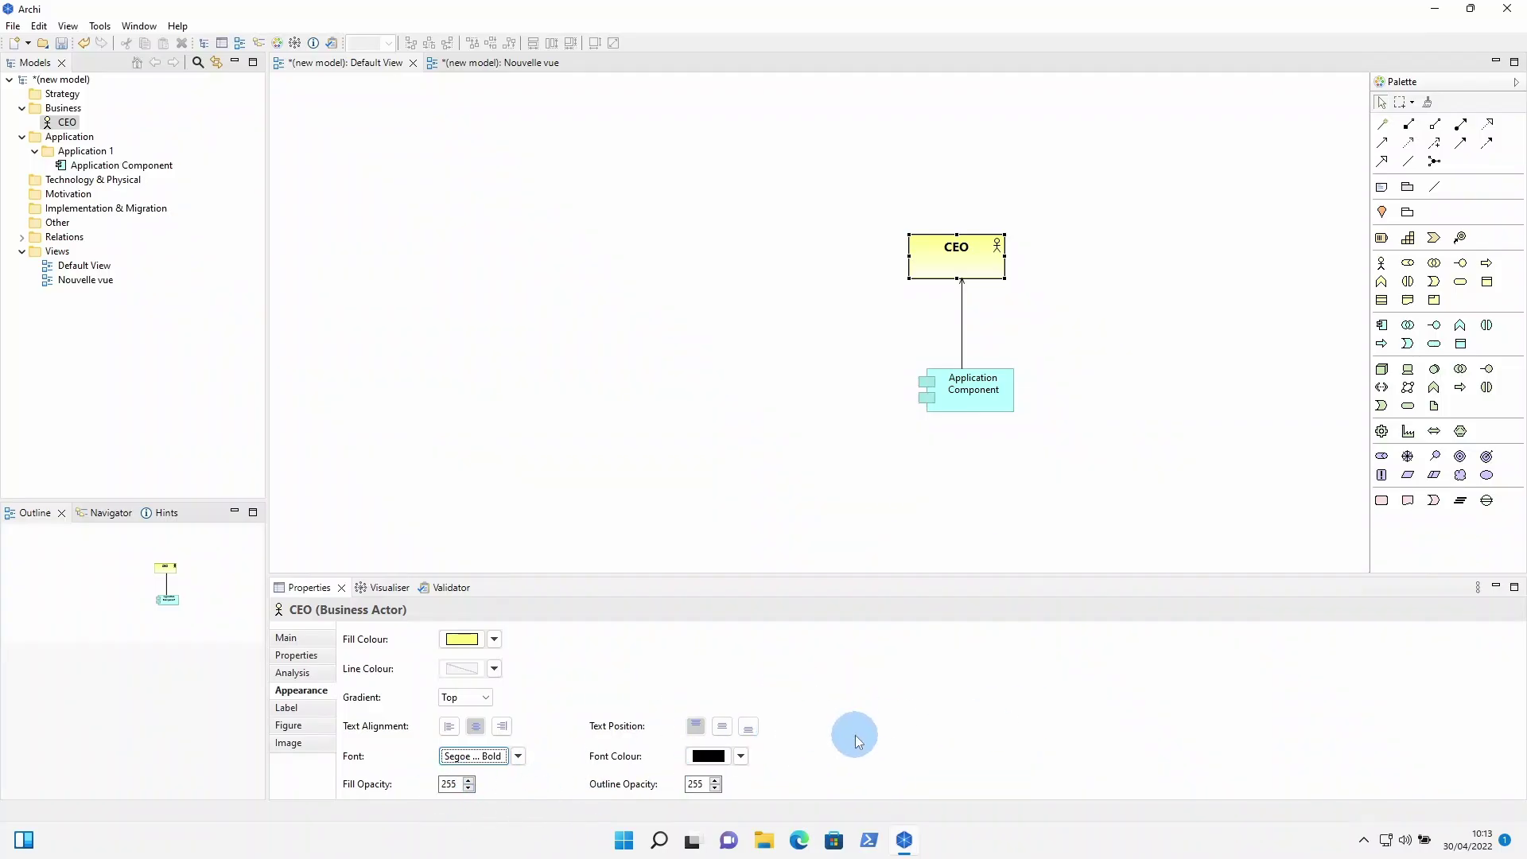
- Set the CEO element's label expression to "DG"
left_click(301, 714)
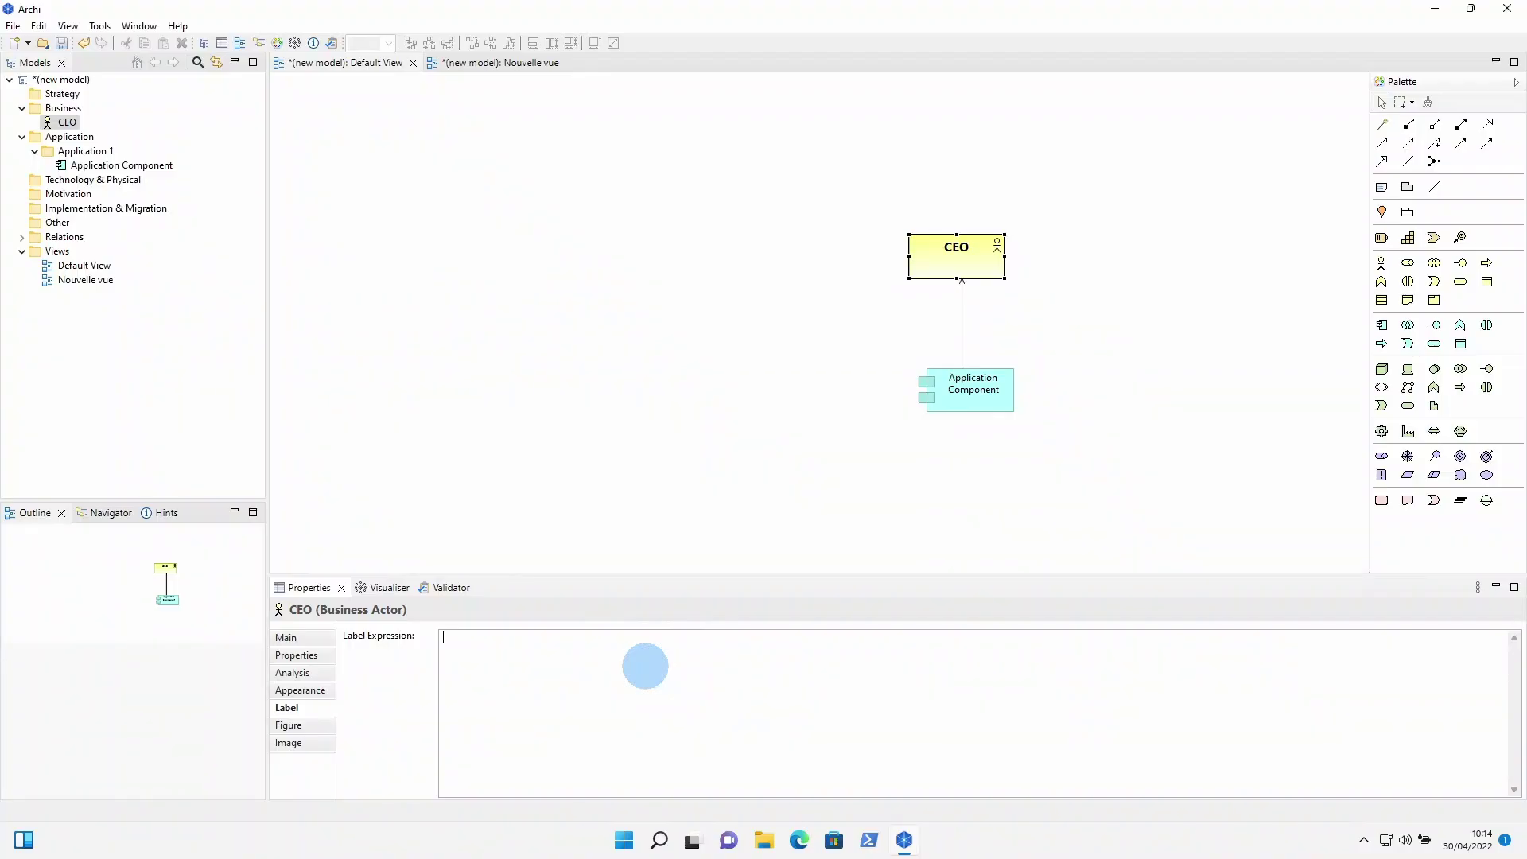
type("DG")
left_click(322, 606)
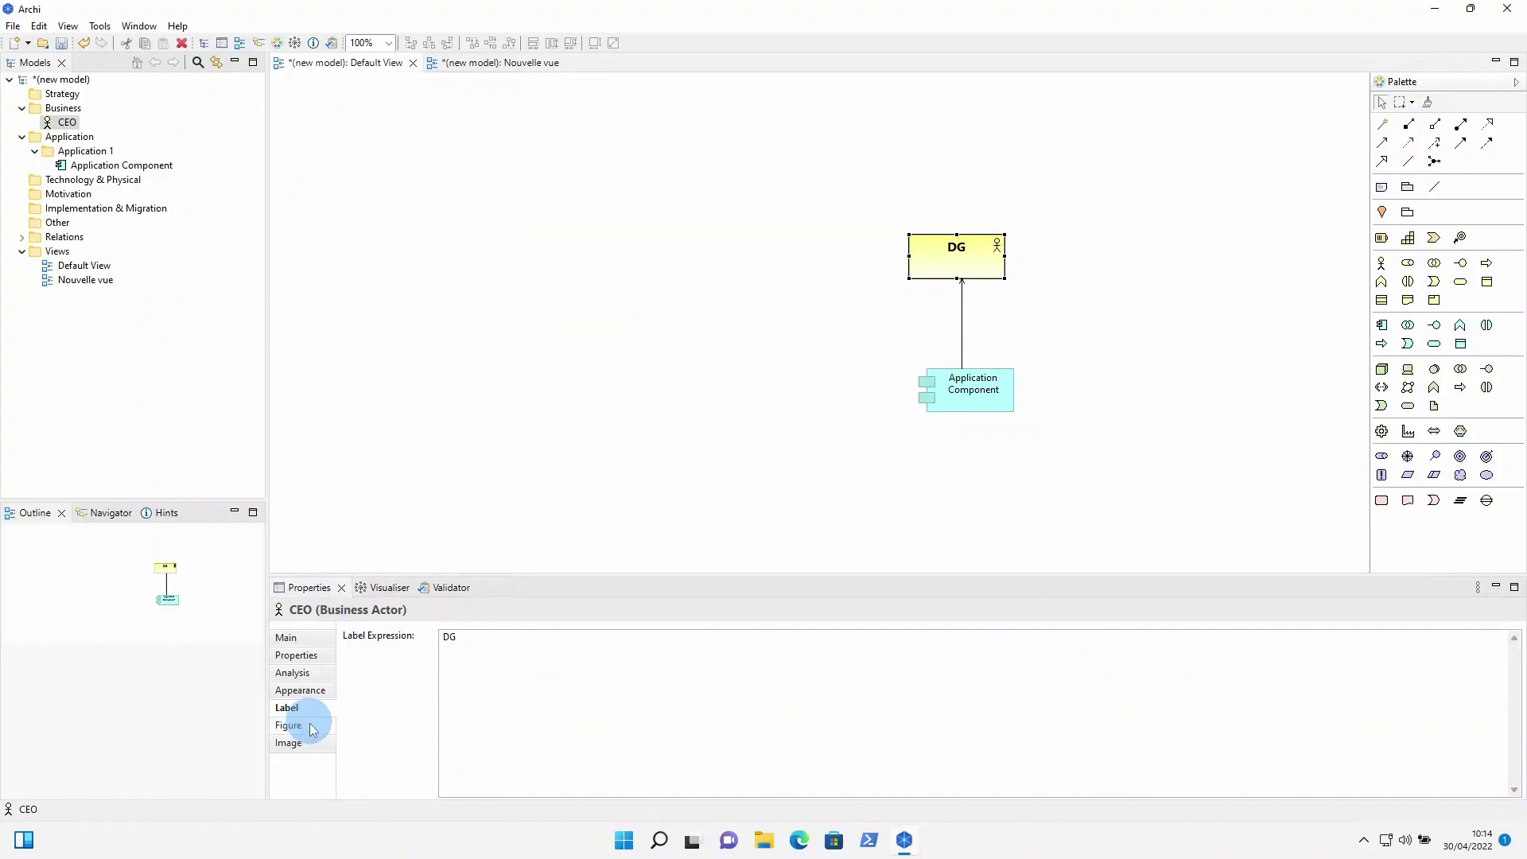
- Try the stick-figure representation for the CEO element and switch it back to the box figure
left_click(302, 725)
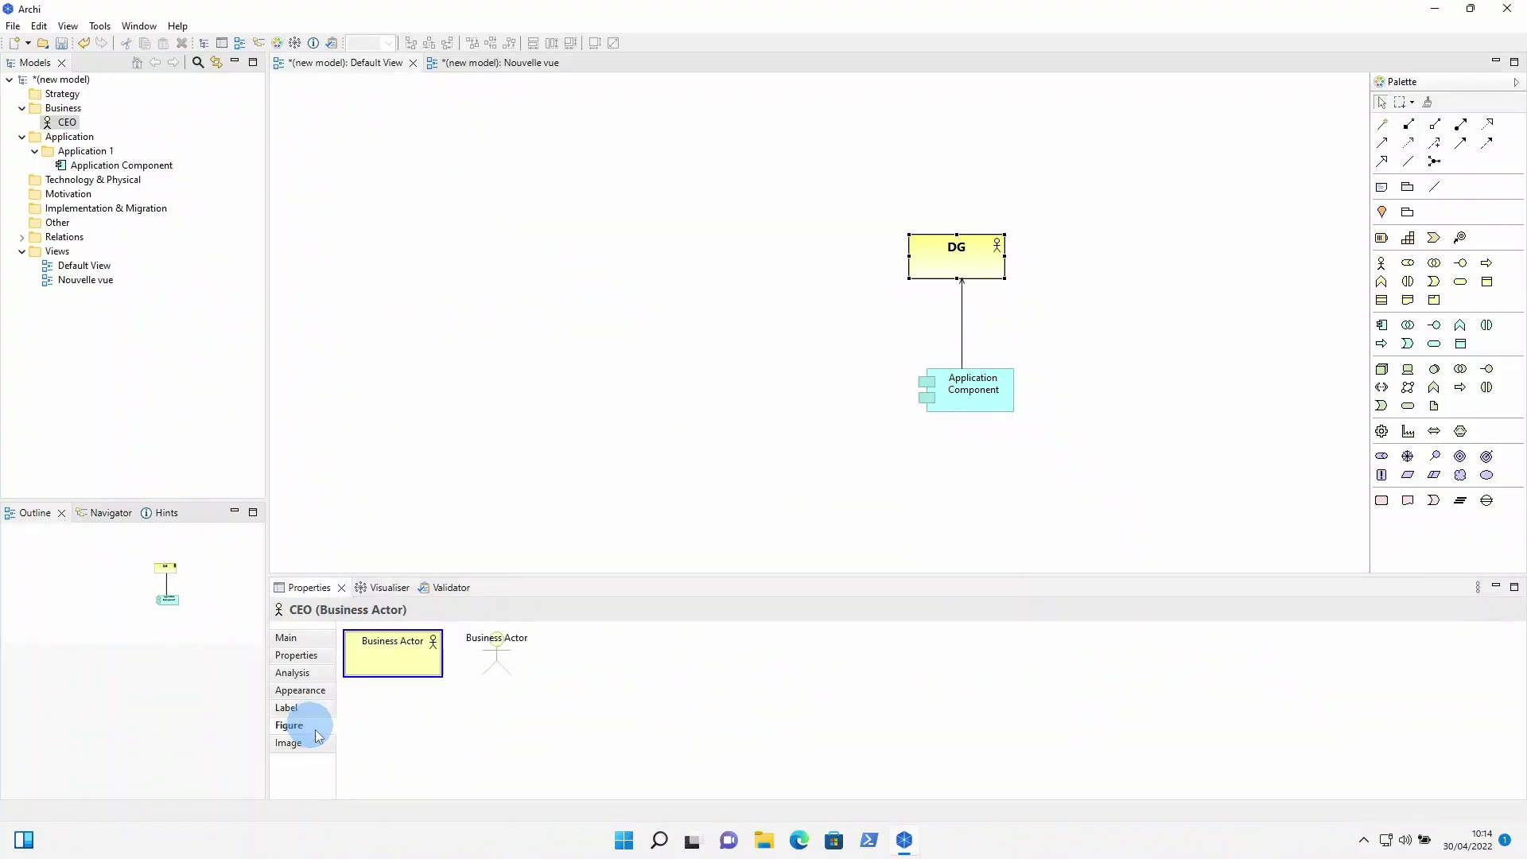
left_click(504, 657)
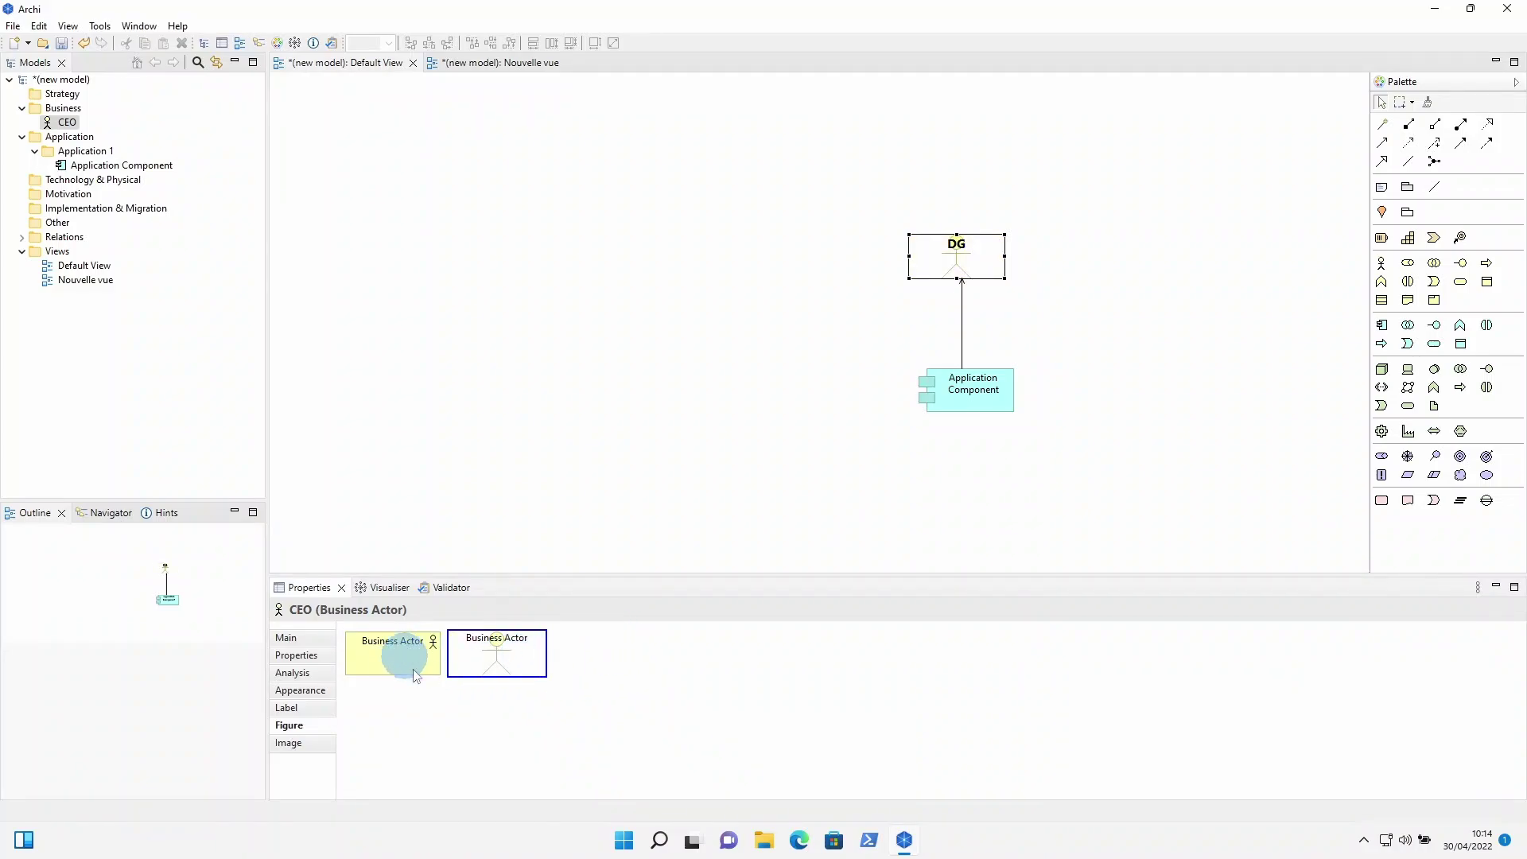
left_click(421, 648)
left_click(486, 672)
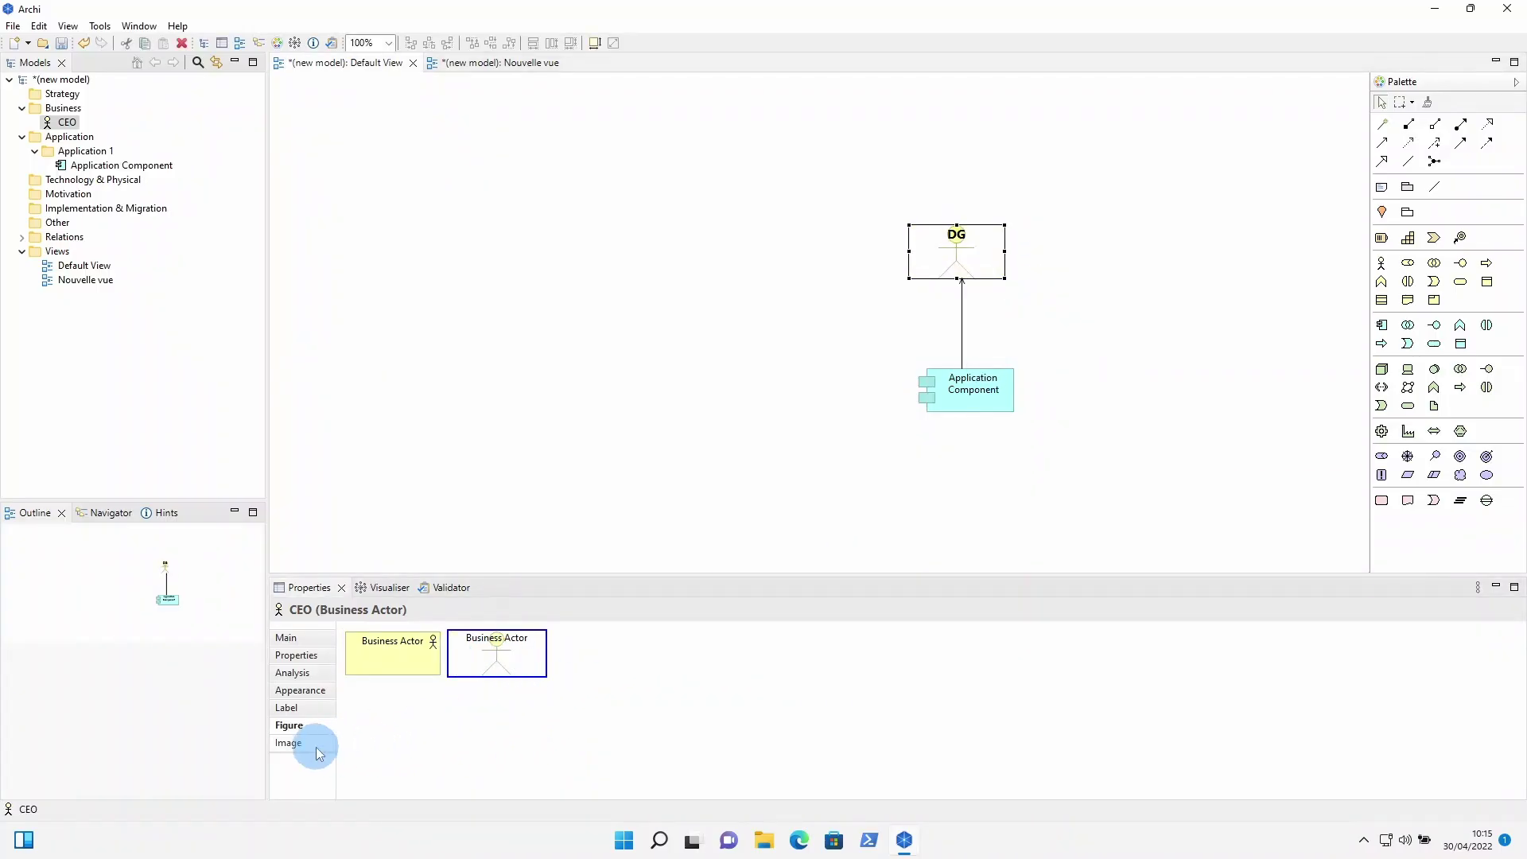
left_click(386, 660)
- Show the CEO element's image settings and align the element above the Application Component
left_click(314, 743)
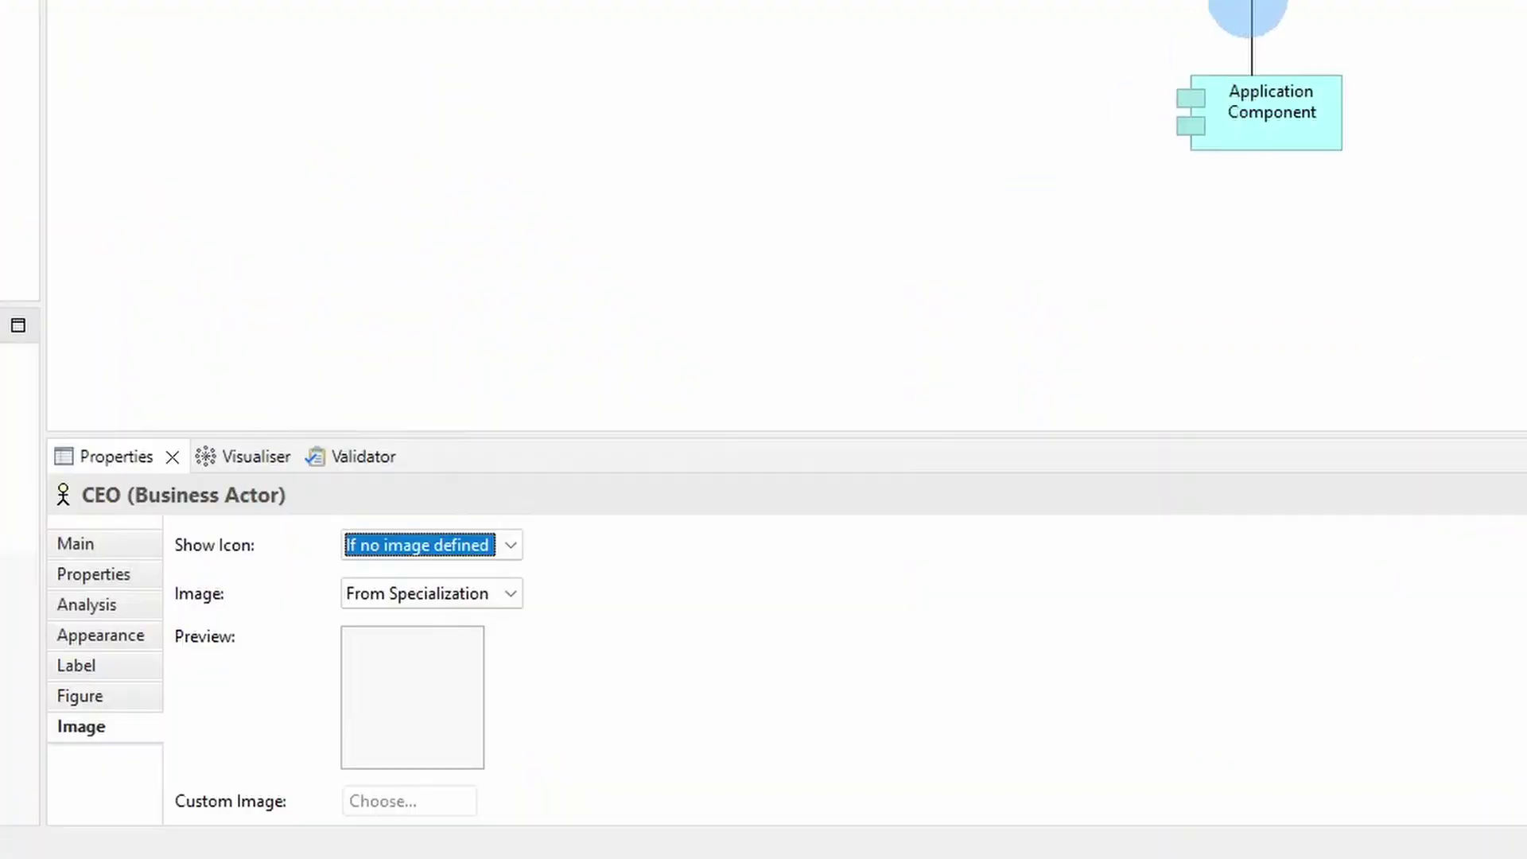
left_click(982, 255)
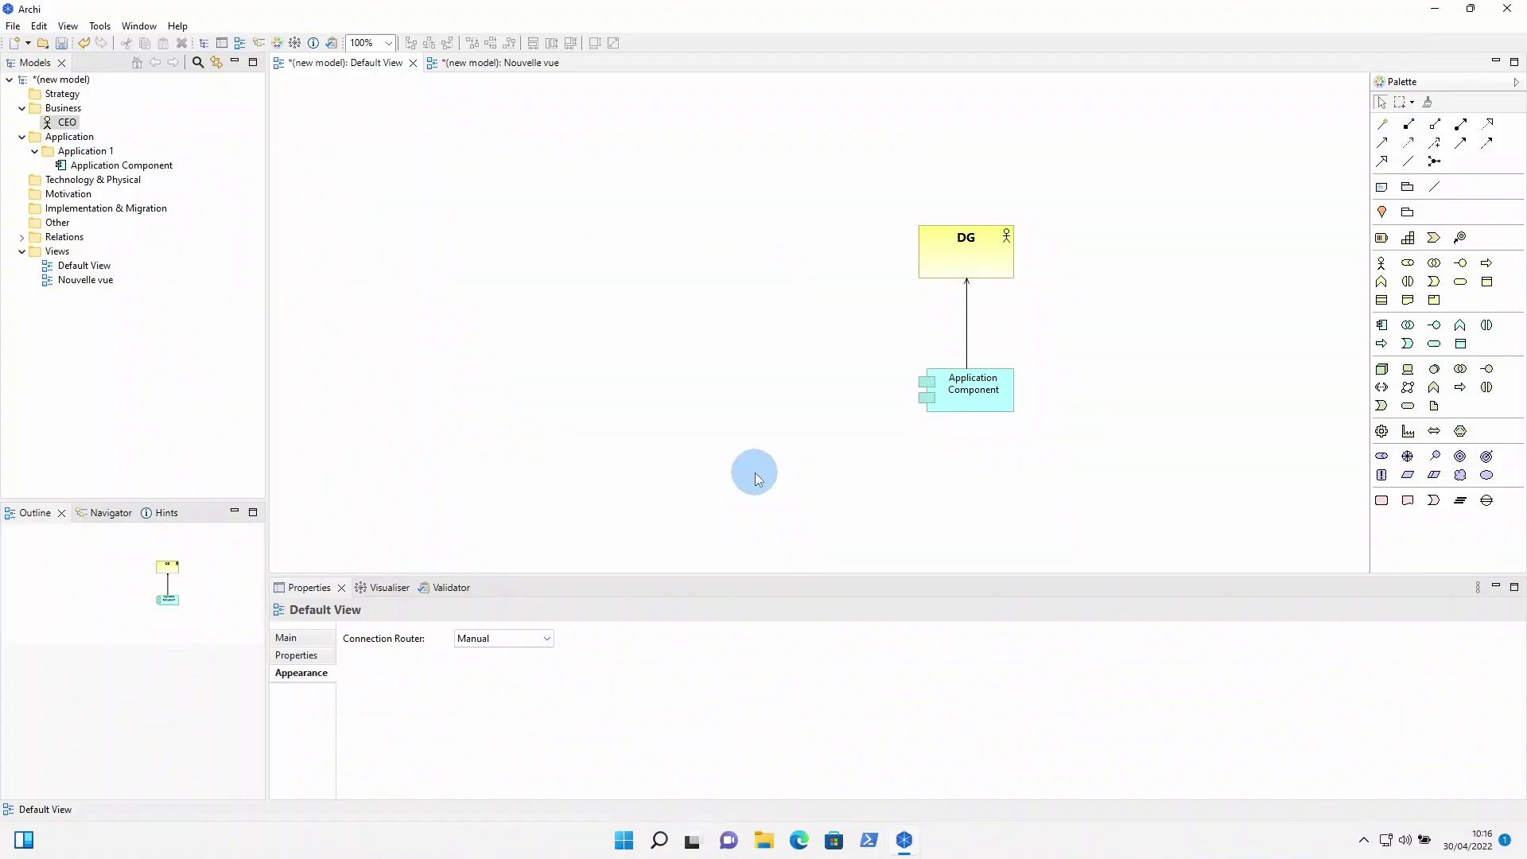
- Bring up the Hints view and dock it beside the Properties view beneath the diagram
left_click(151, 514)
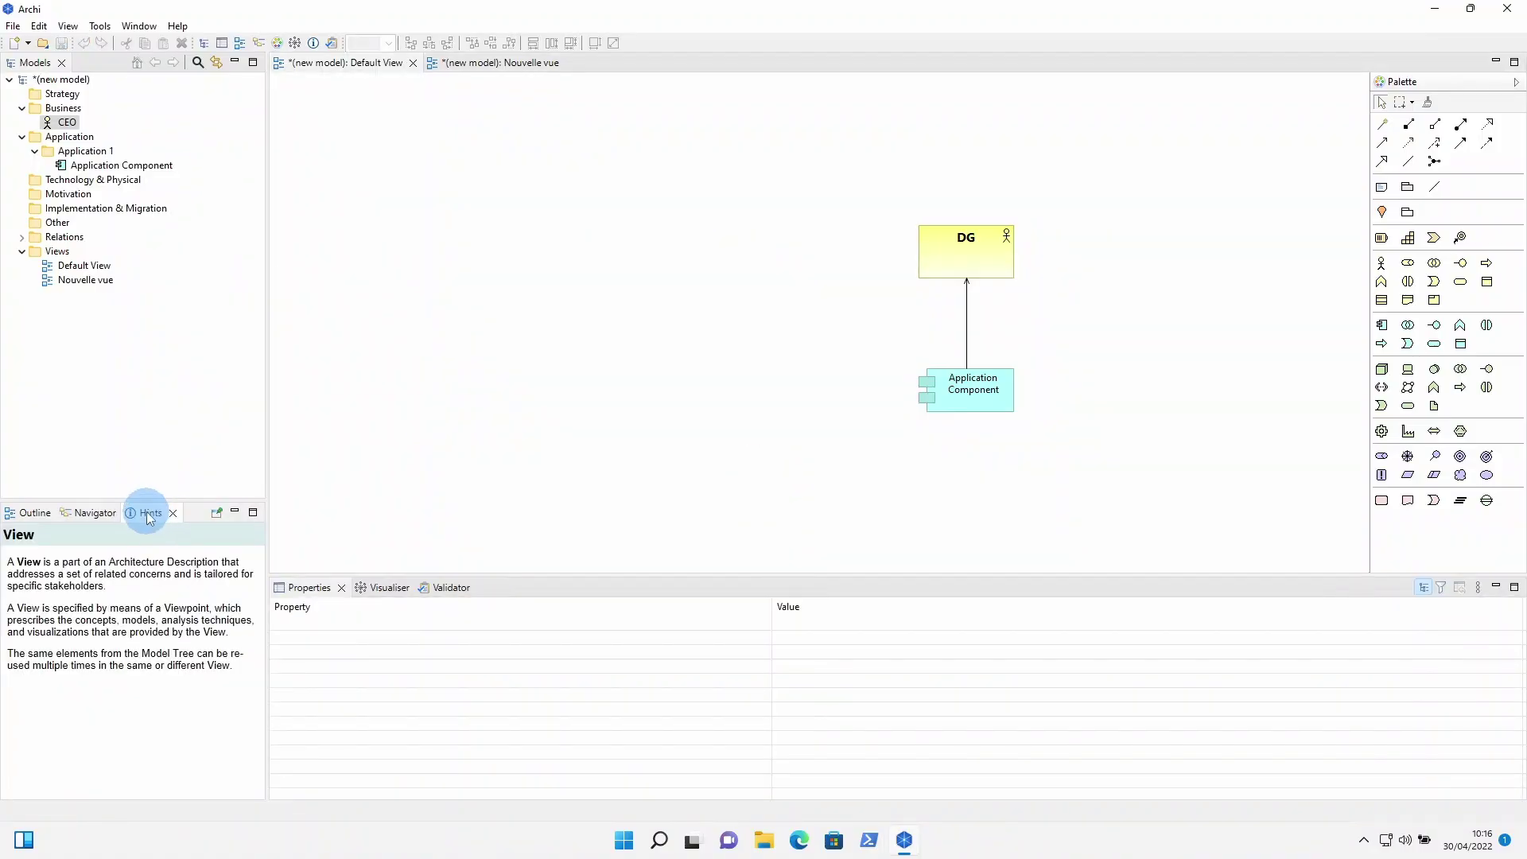
left_click_drag(150, 515, 1211, 625)
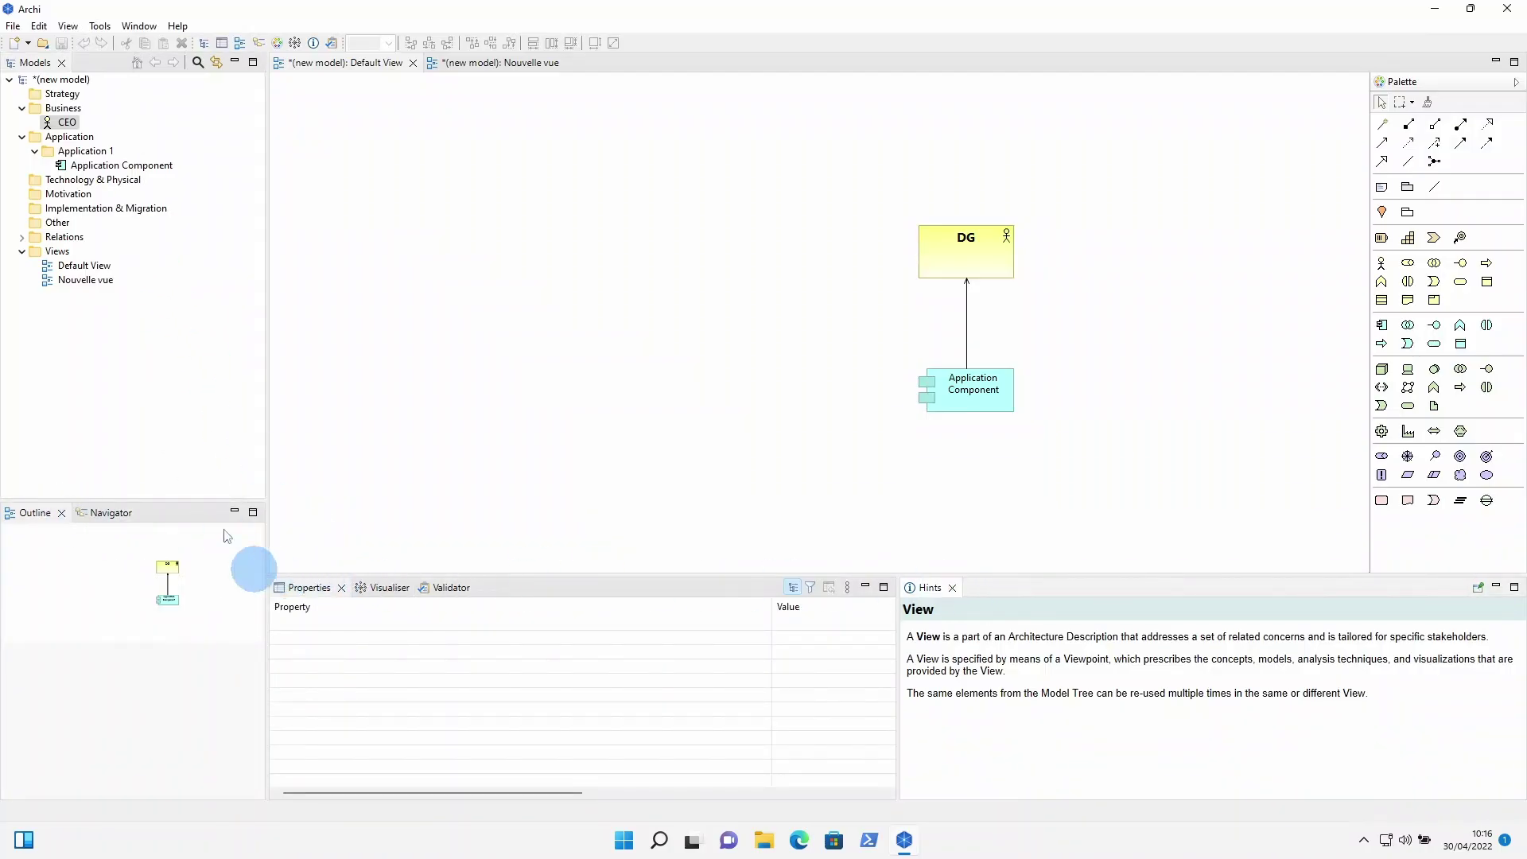
left_click(1114, 604)
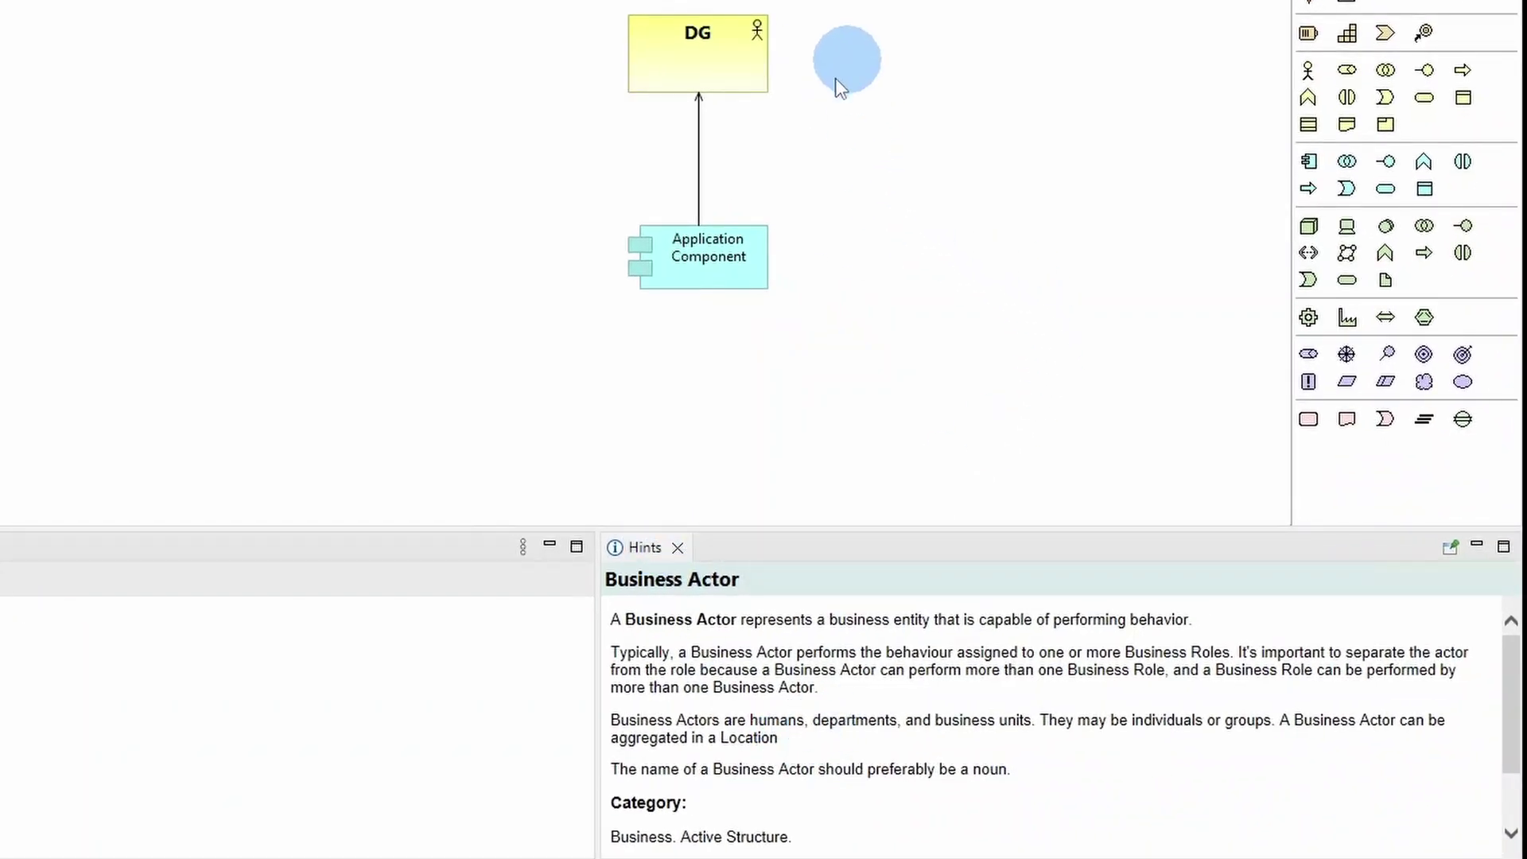
- Select the DG element and read through the Business Actor description in the Hints view
left_click(719, 70)
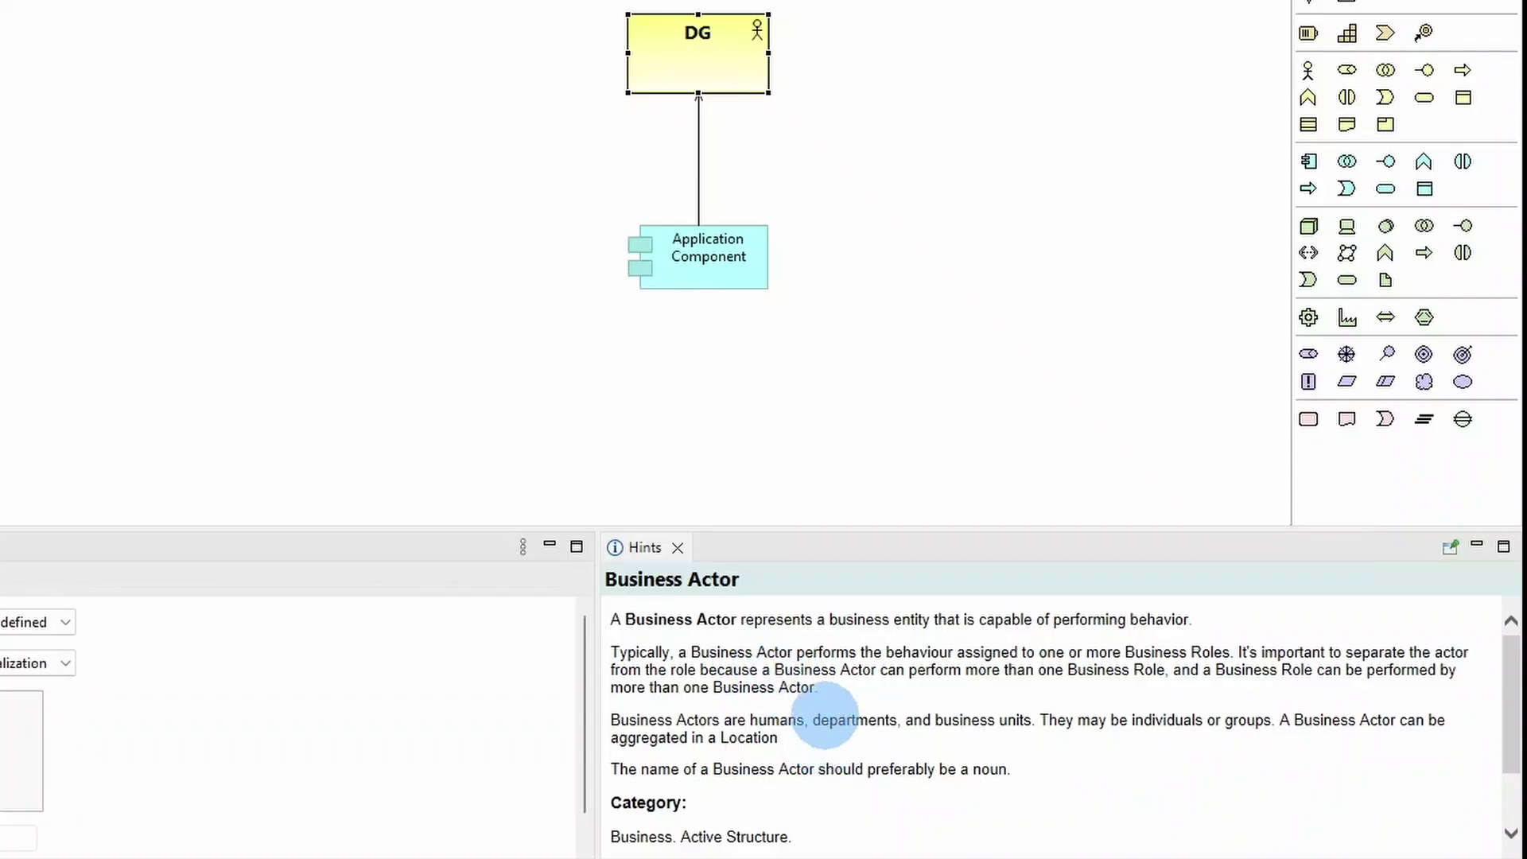
scroll(825, 718, "down", 2)
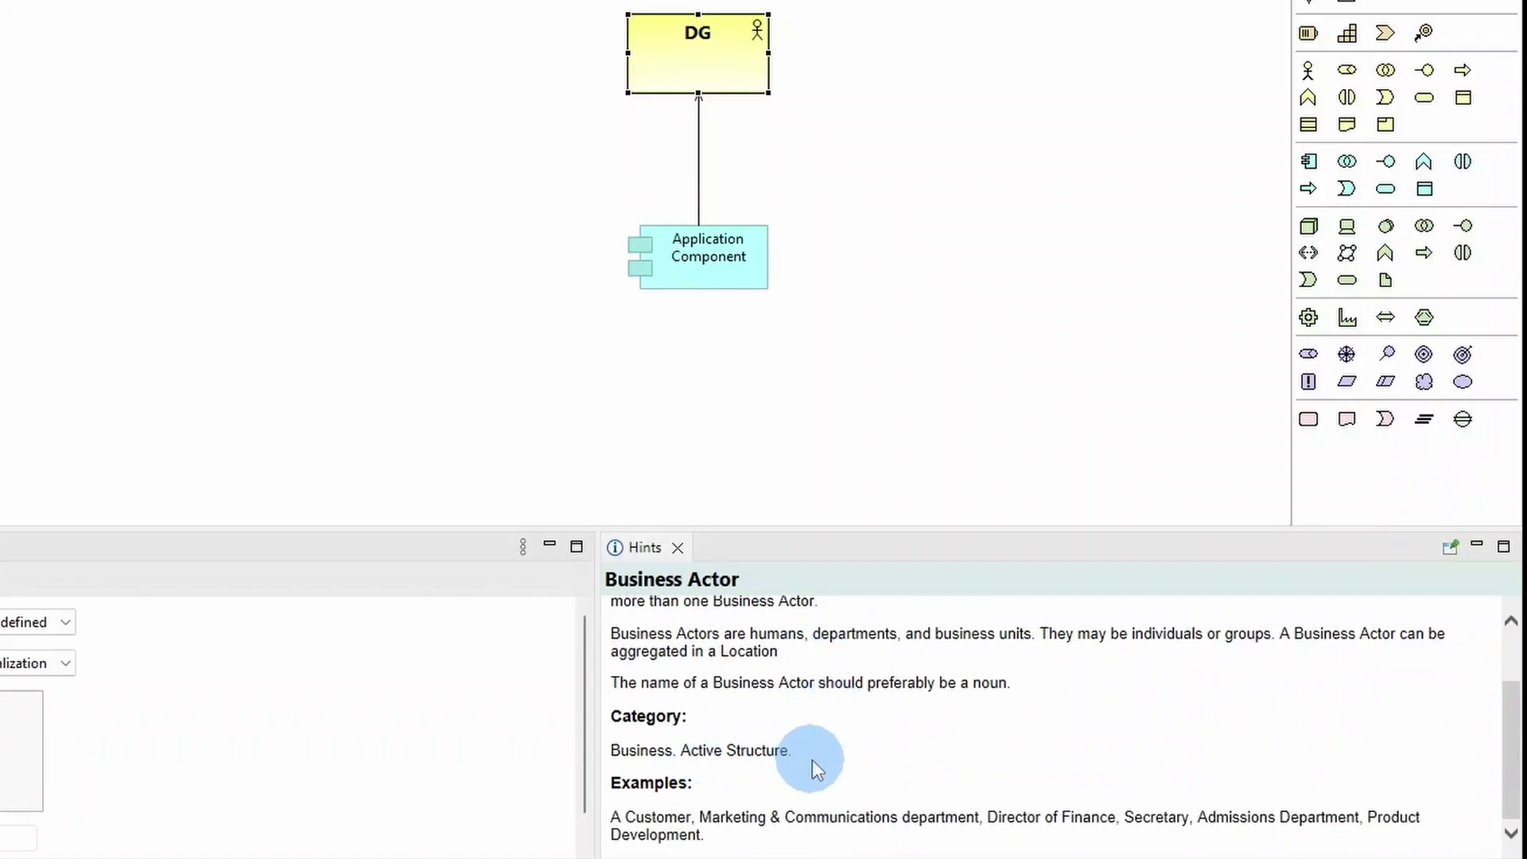
scroll(782, 727, "up", 2)
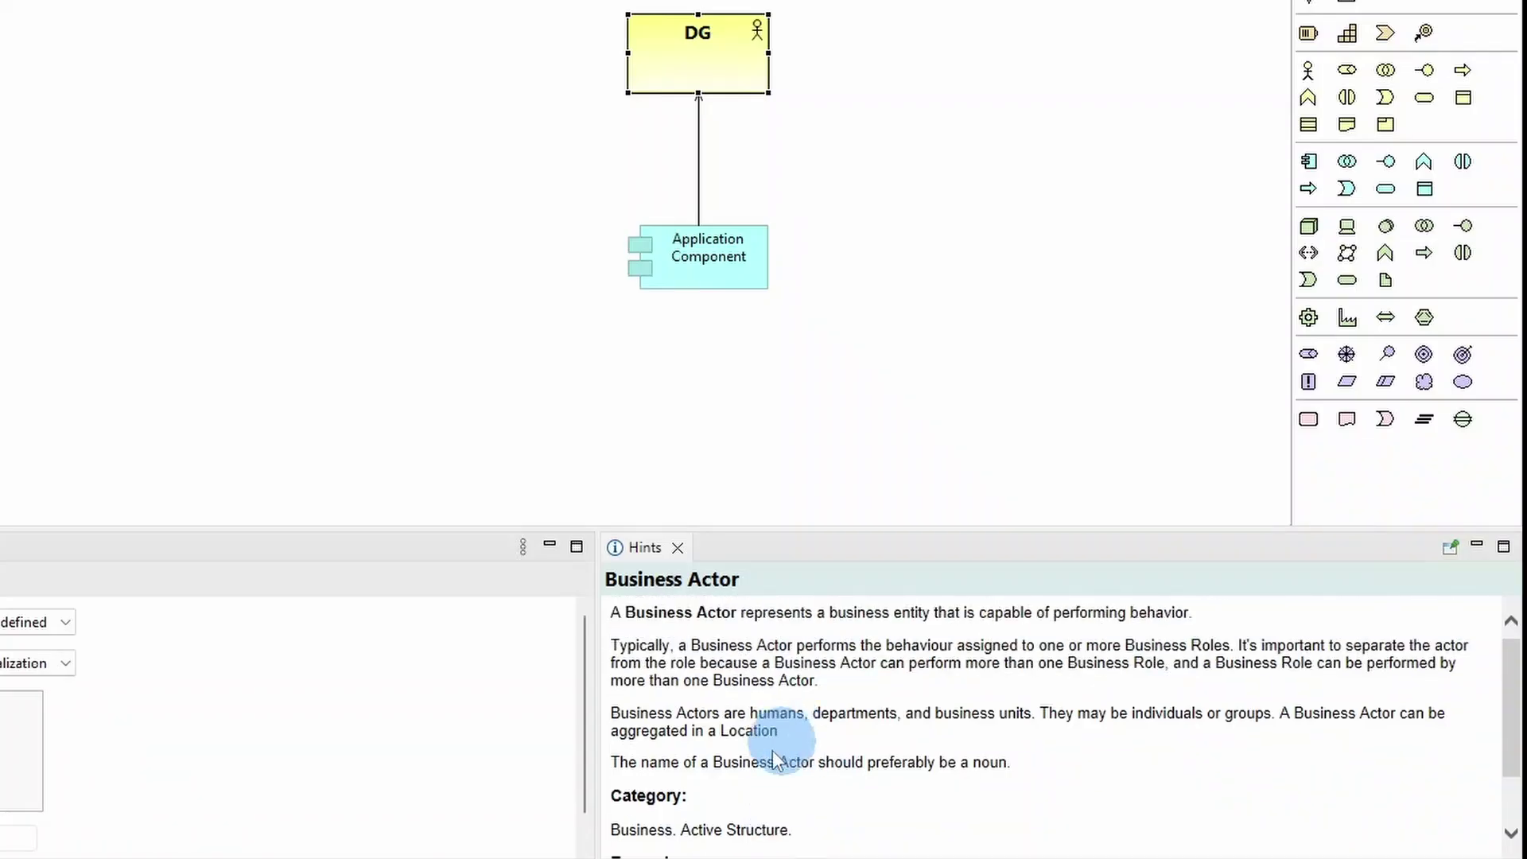
left_click(793, 239)
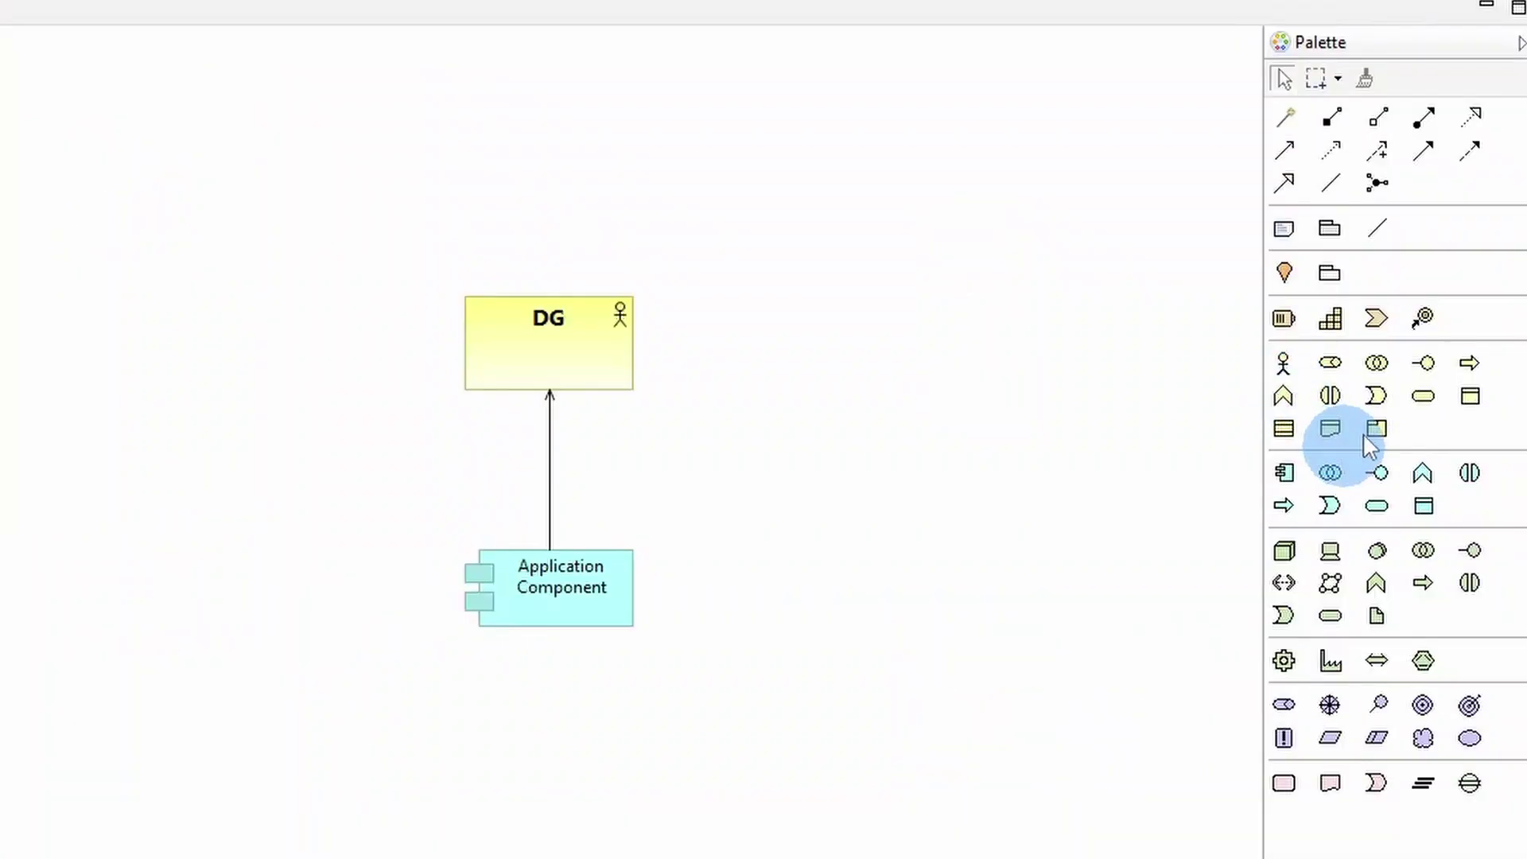
- Add a Business Actor beside the DG element and connect it to DG with a "Composed of" relation using the Magic Connector
left_click(1282, 362)
left_click(950, 334)
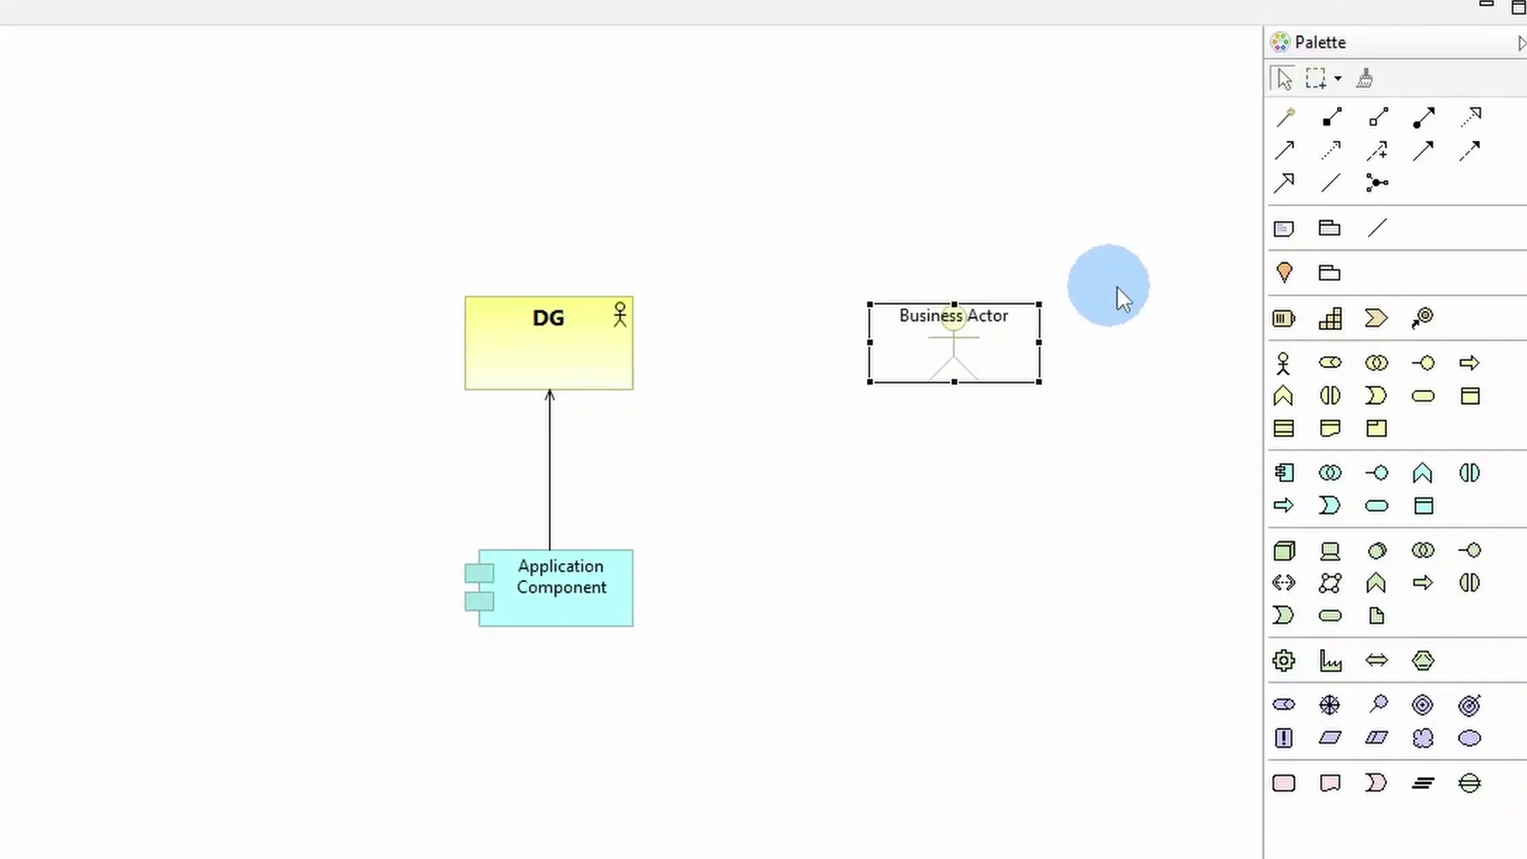
left_click(1285, 118)
left_click(962, 350)
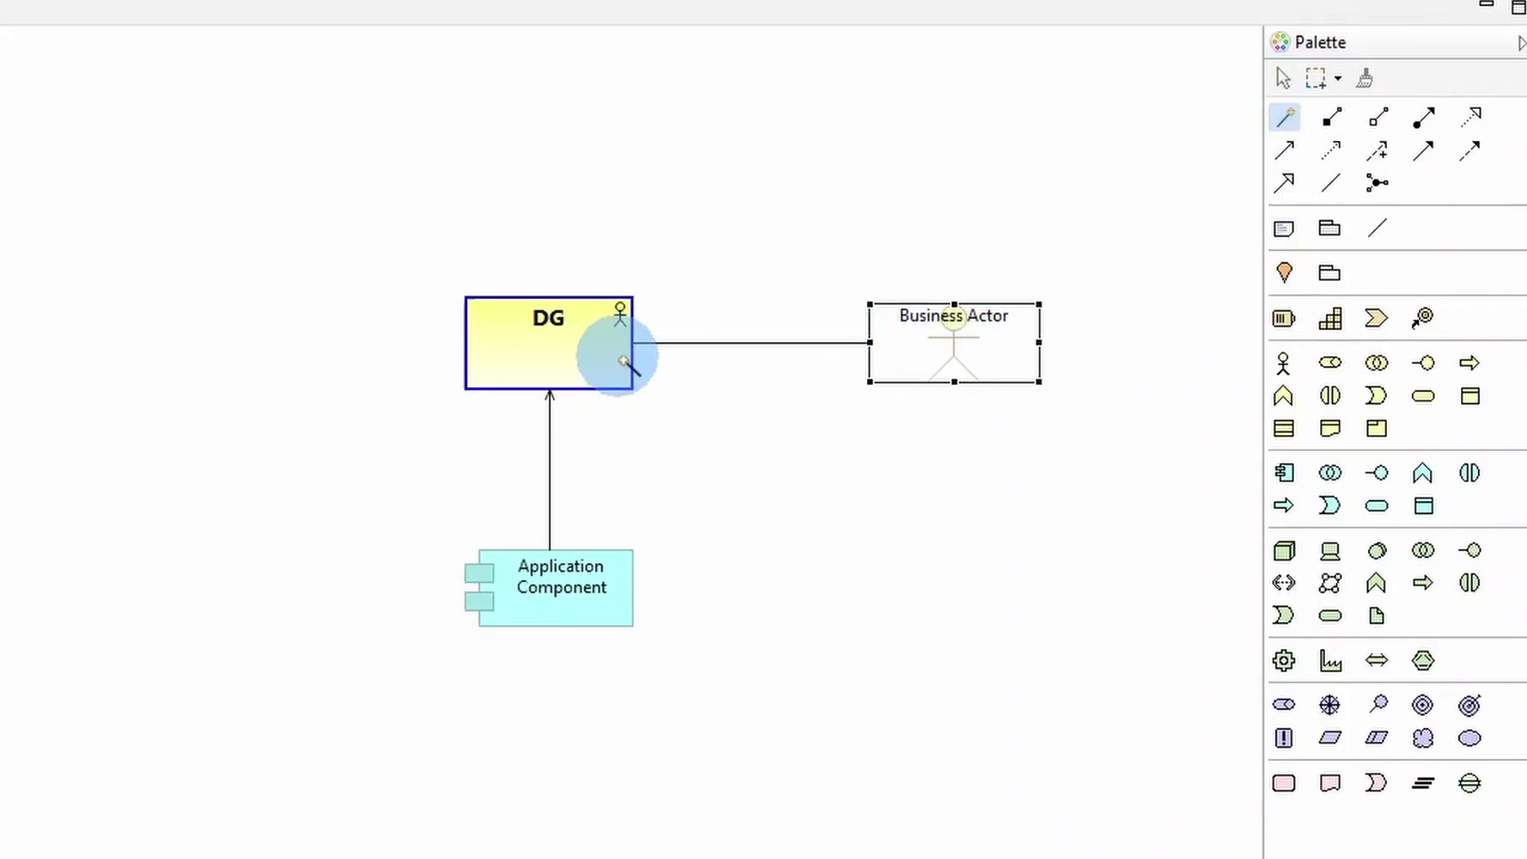
left_click(625, 362)
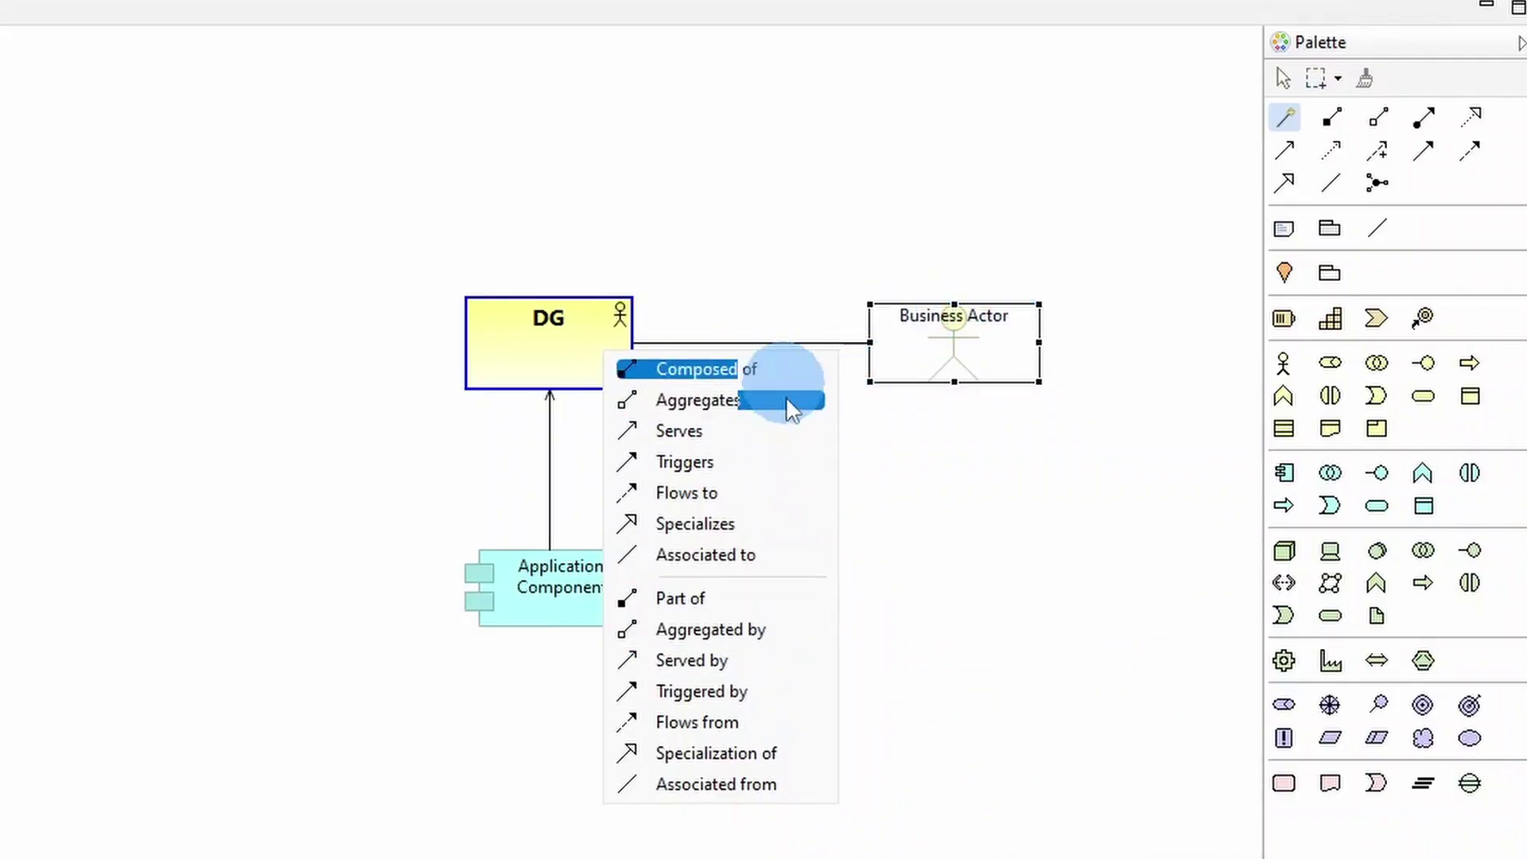
left_click(787, 370)
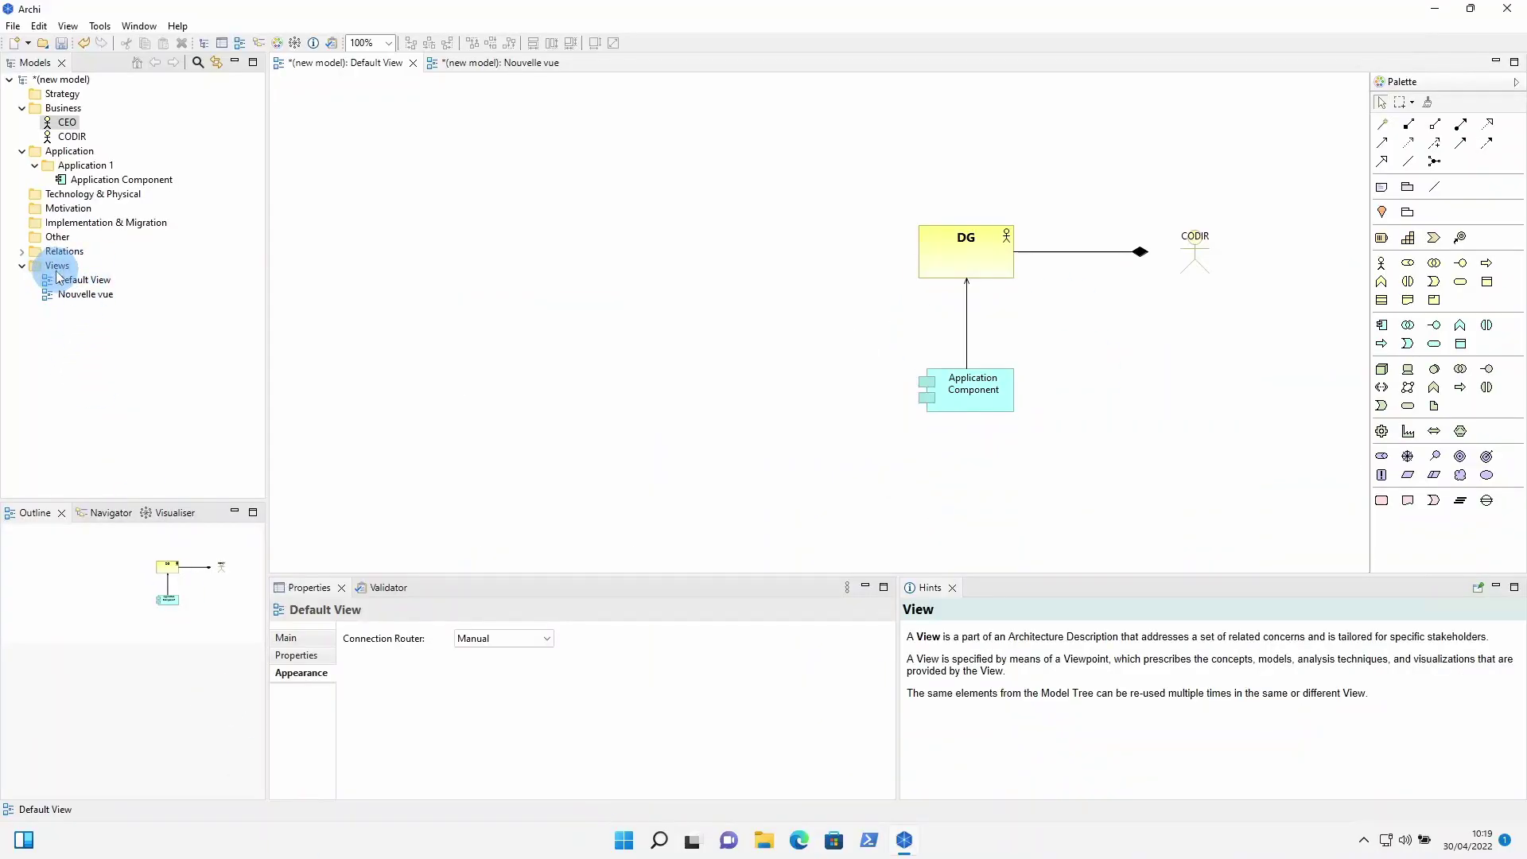
- Create a new ArchiMate view named "Présentation DRH" in the Views folder
right_click(59, 268)
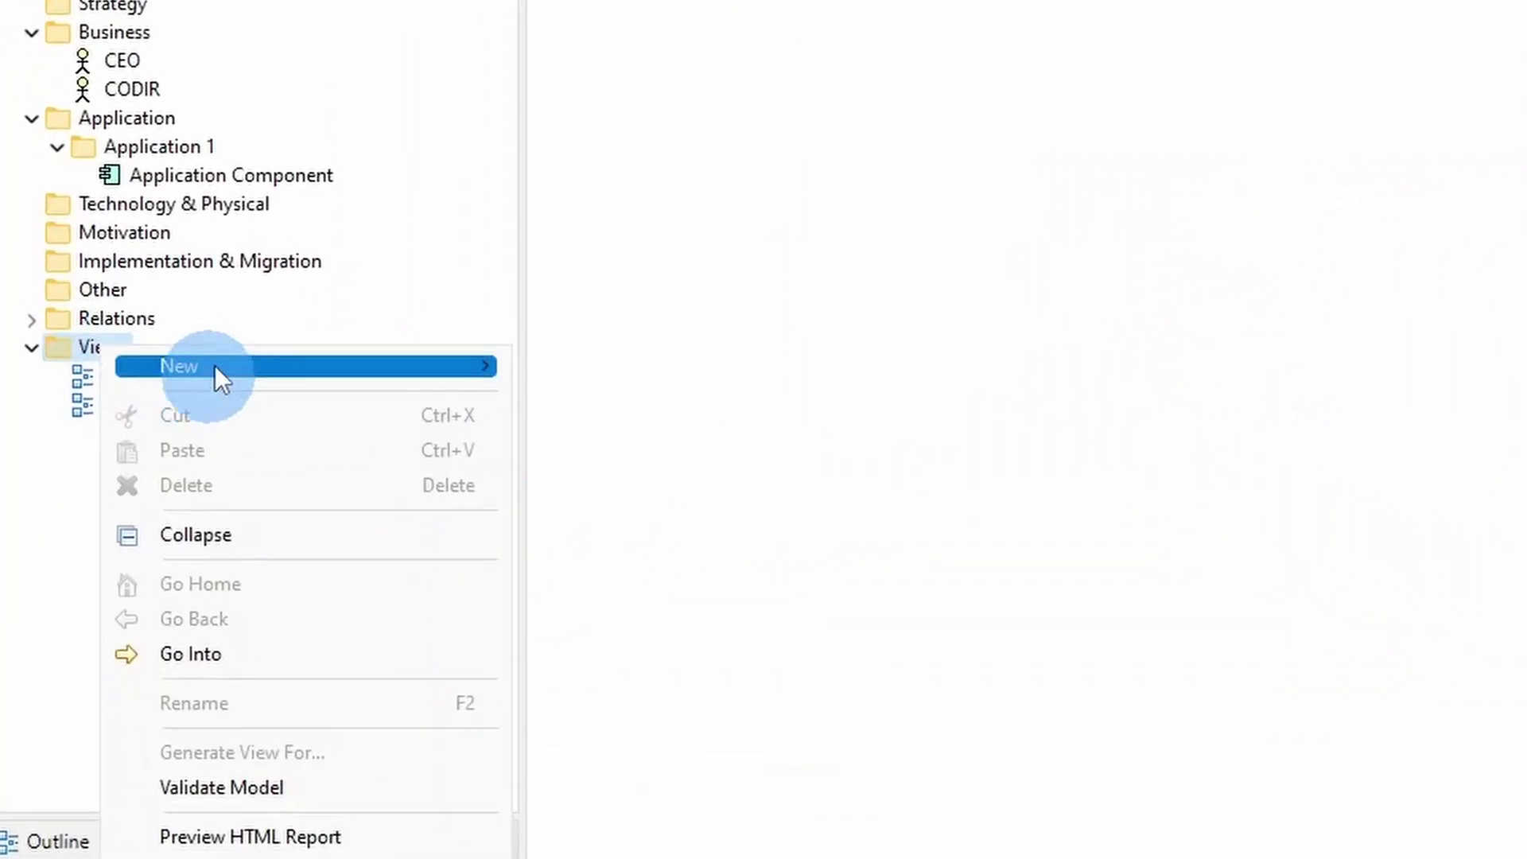
mouse_move(214, 365)
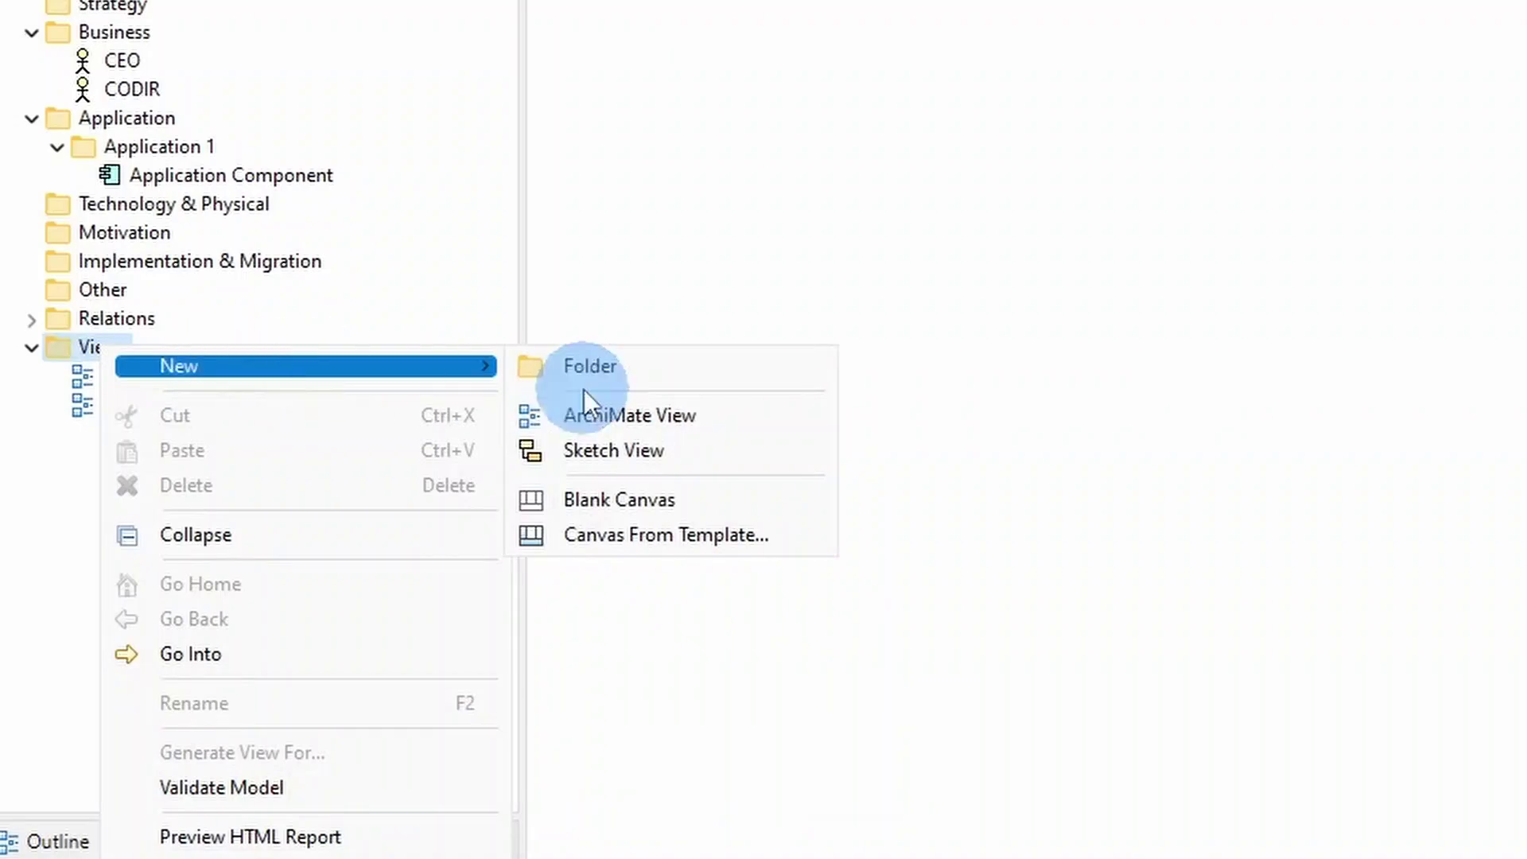
left_click(600, 413)
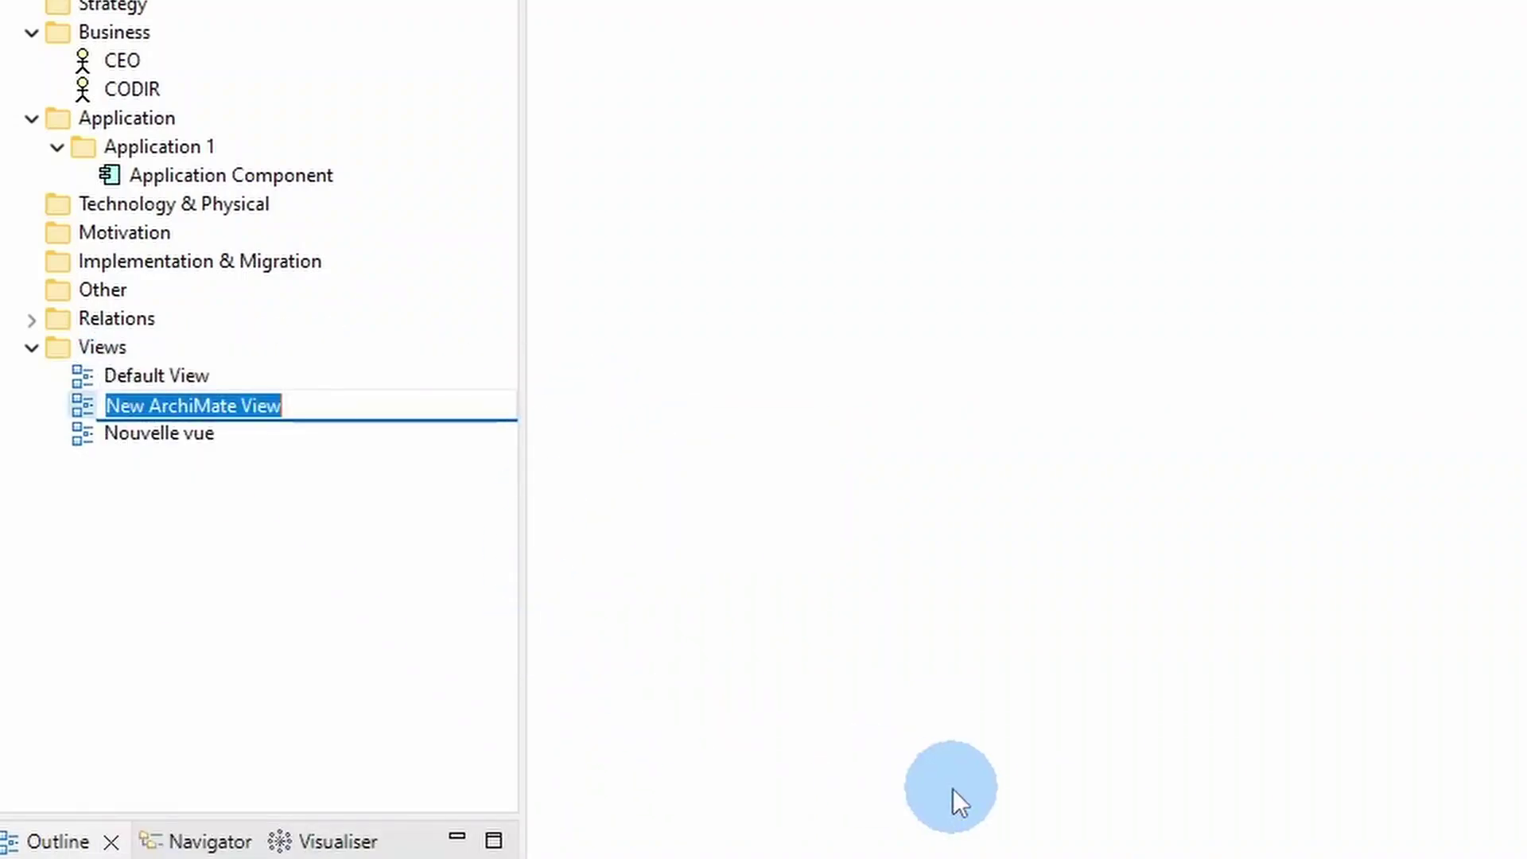
type("Pré")
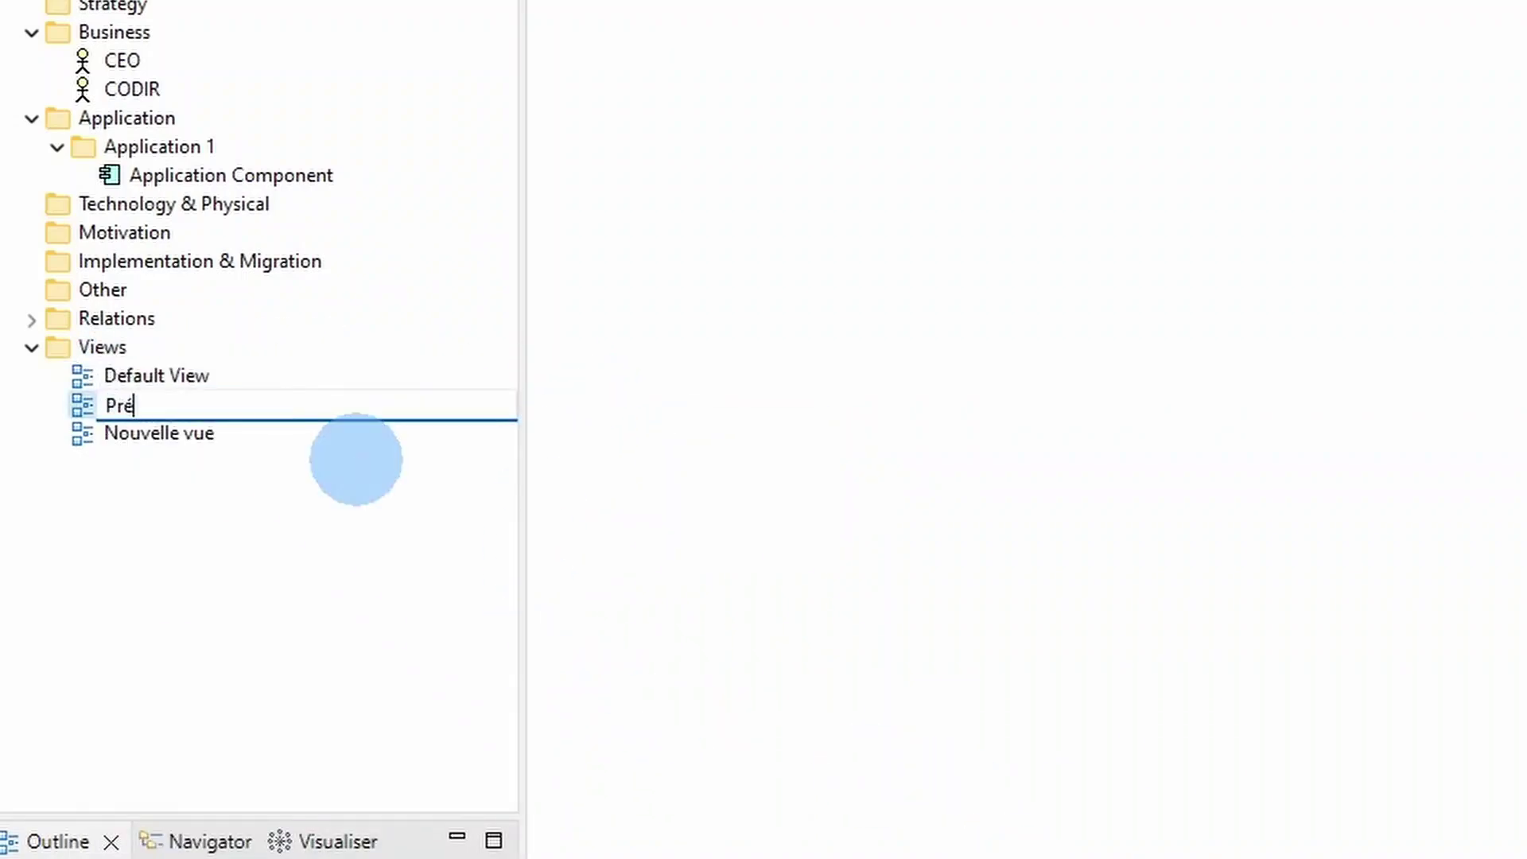
type("sentation DRH")
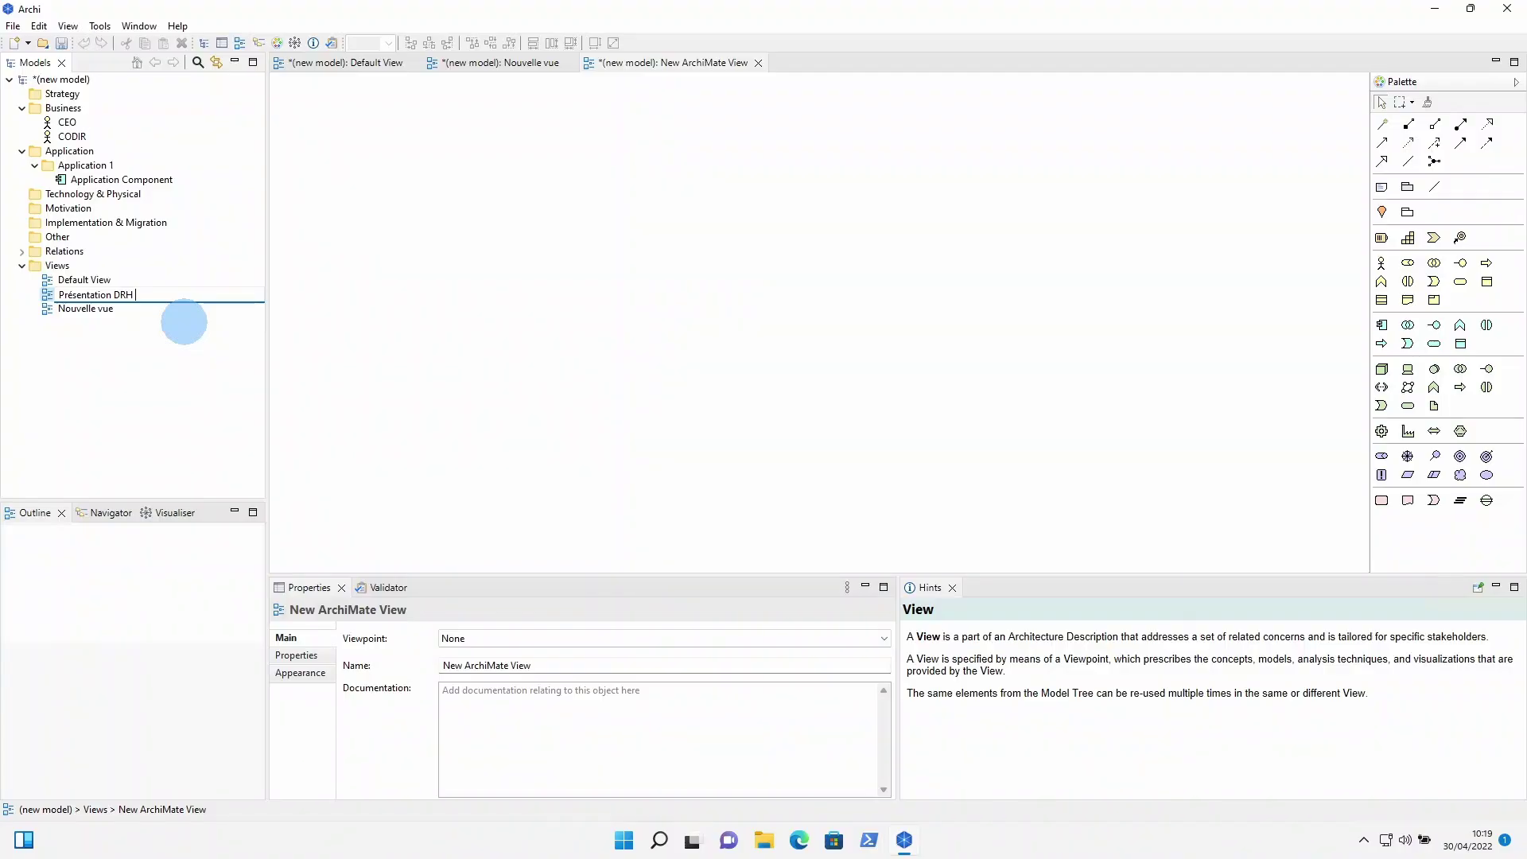
left_click(183, 322)
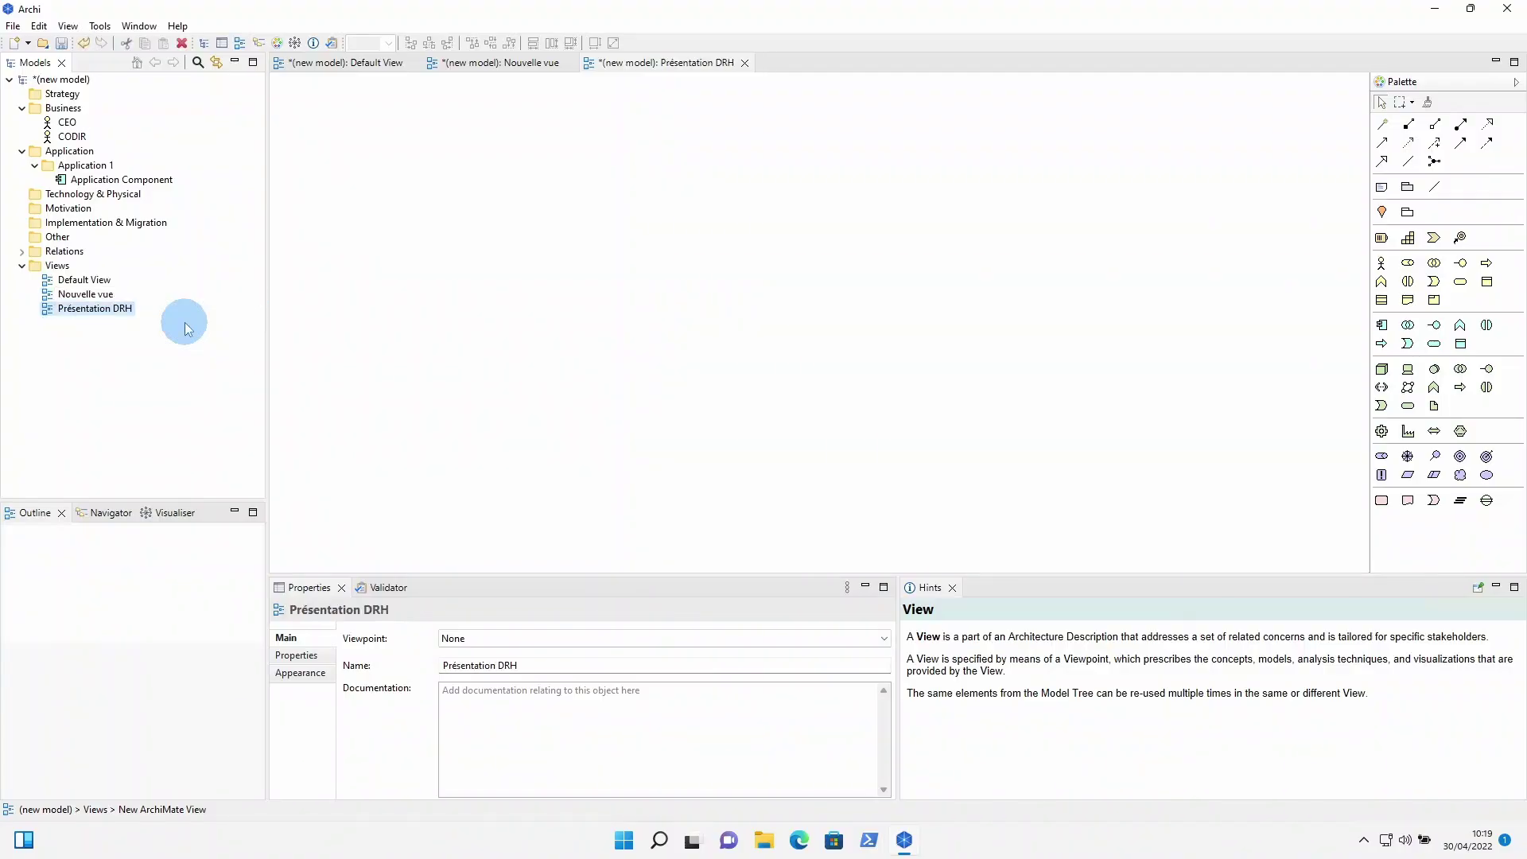
- Add a Business Actor to the Présentation DRH view, give it the rectangular box figure, and enlarge it slightly
left_click(361, 177)
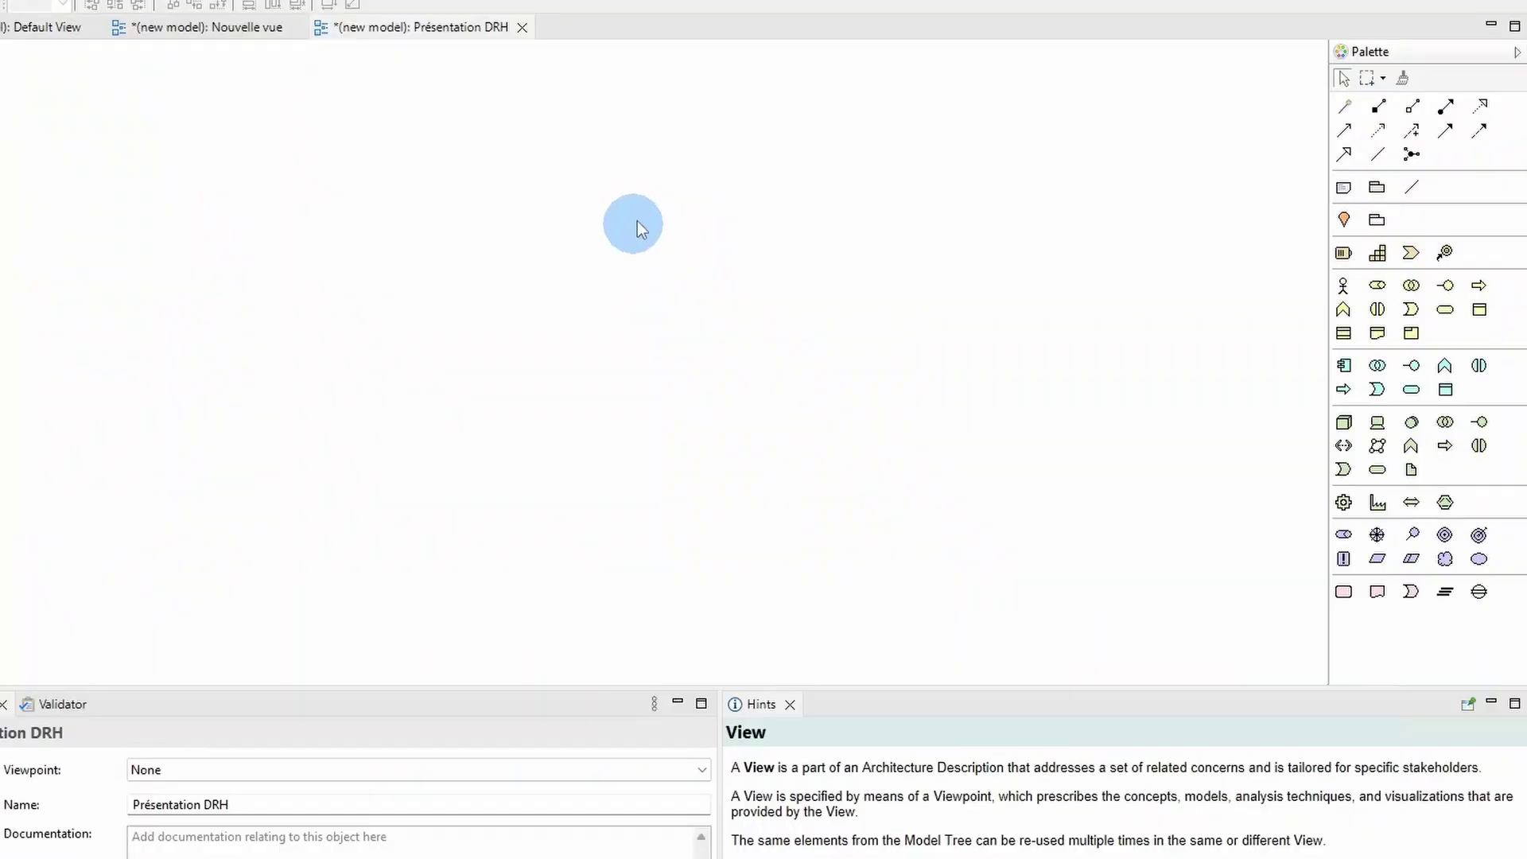
left_click(1381, 263)
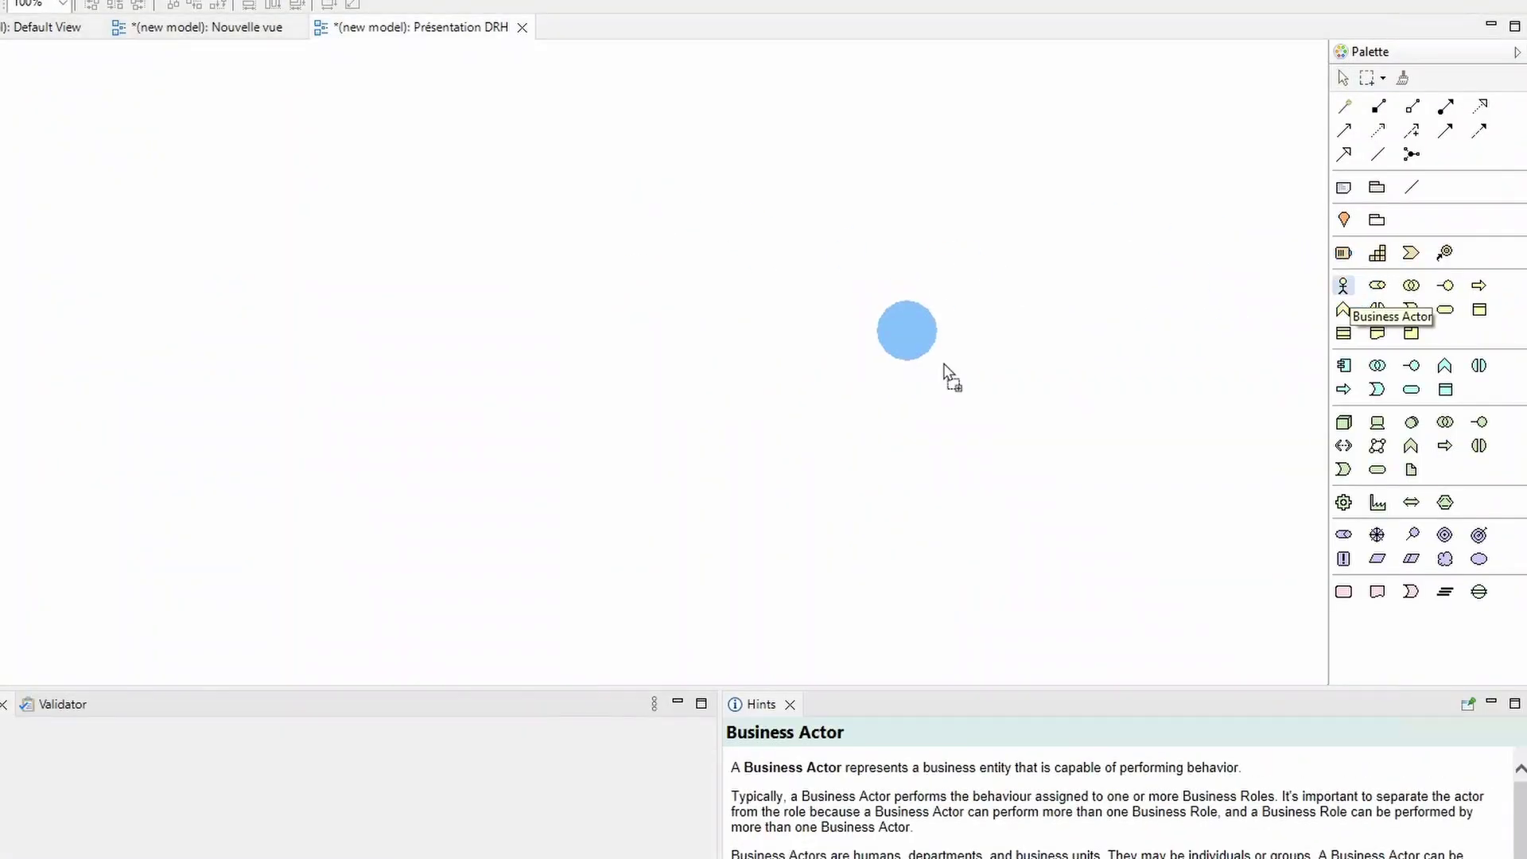
left_click(474, 224)
key("Return")
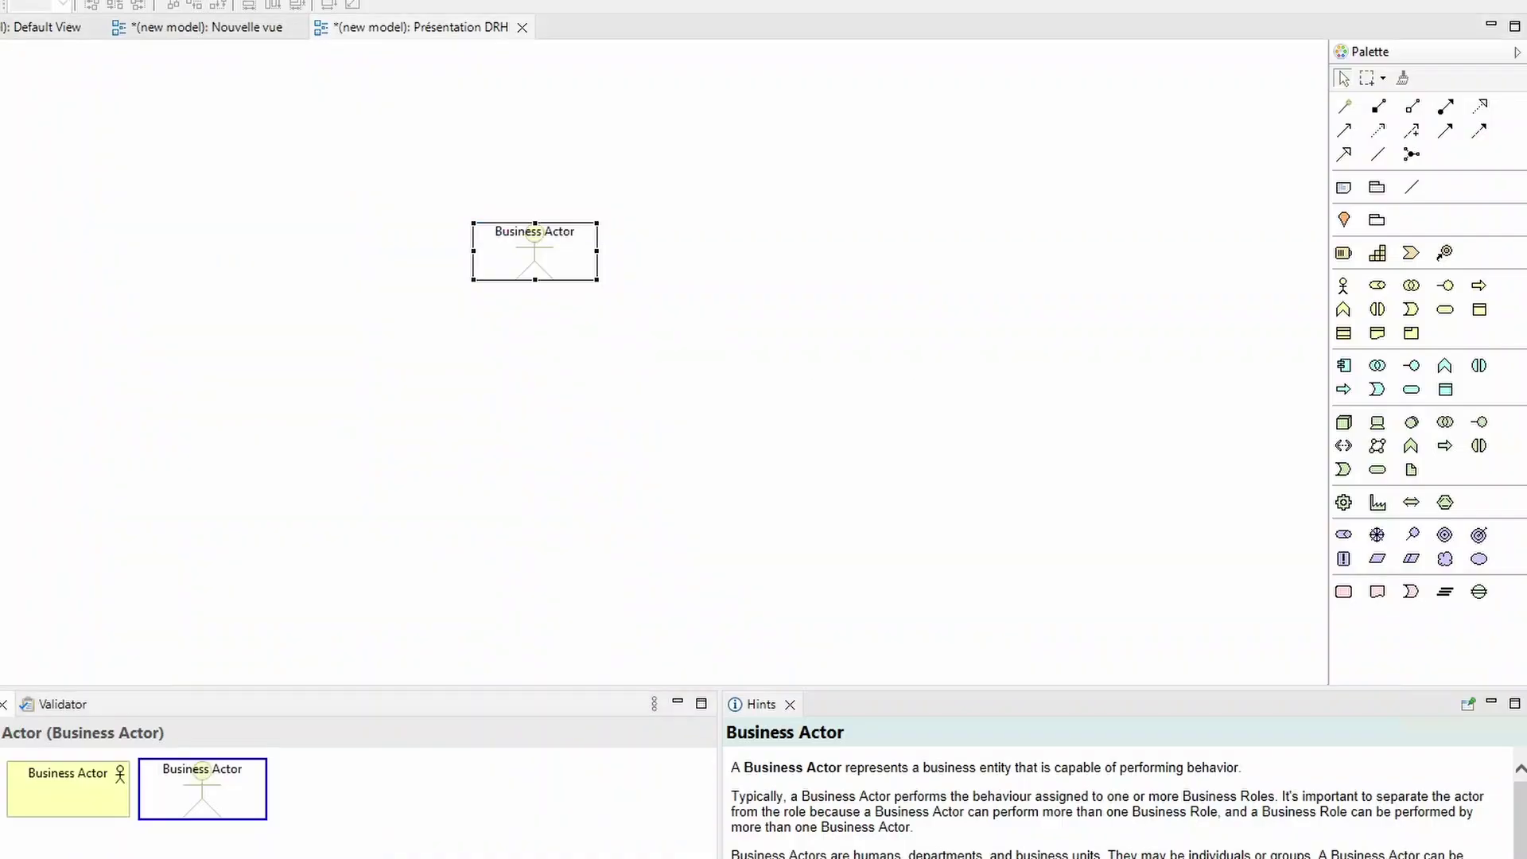
left_click(67, 787)
left_click_drag(596, 279, 624, 299)
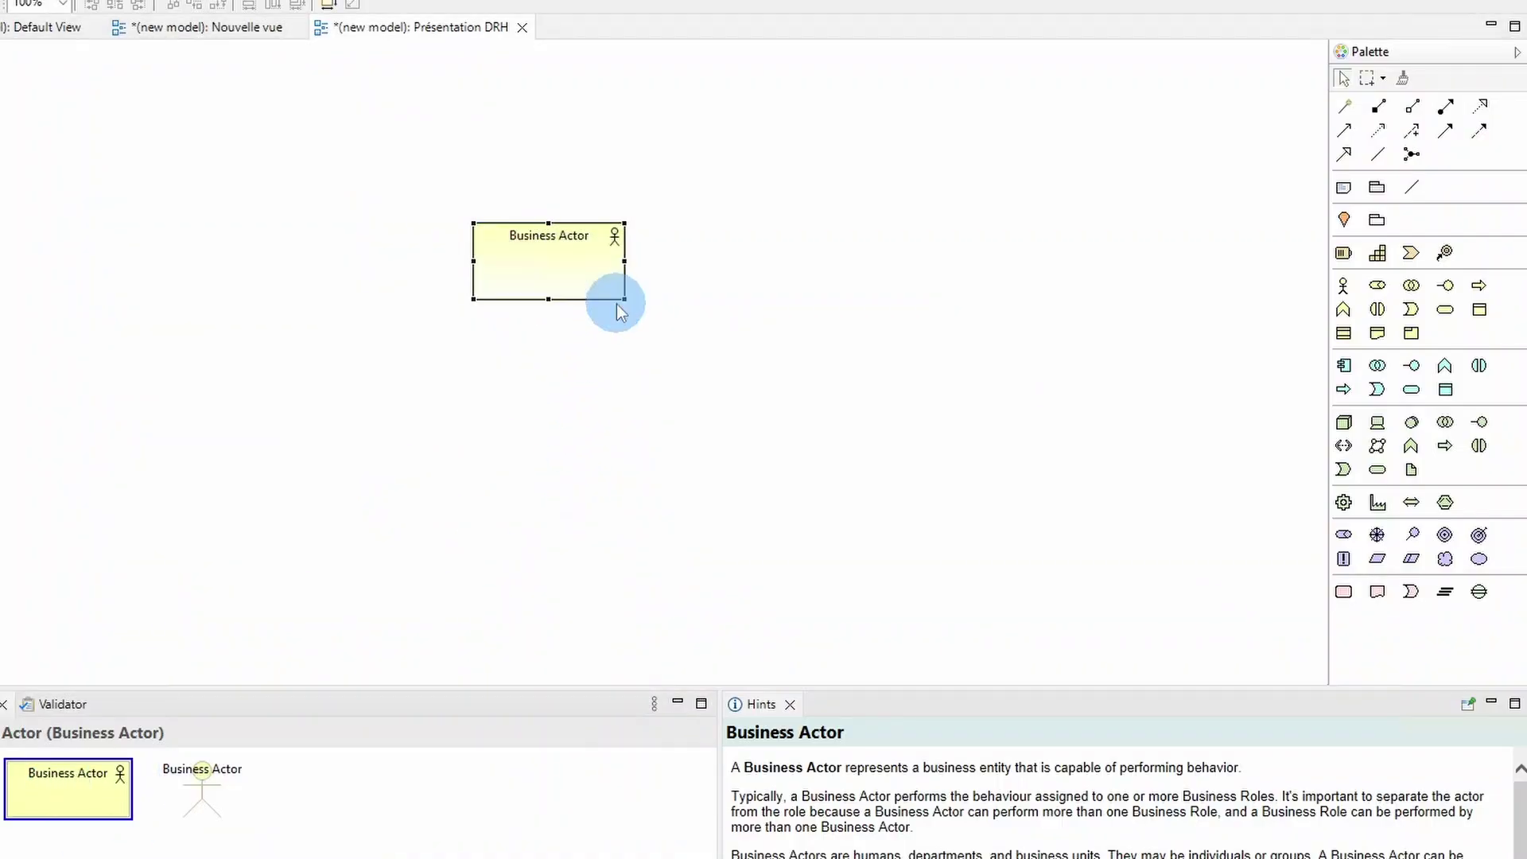
- Rename the new Business Actor as "Voyagez avec simplixITe"
double_click(545, 237)
type("Voyagez avec simpl")
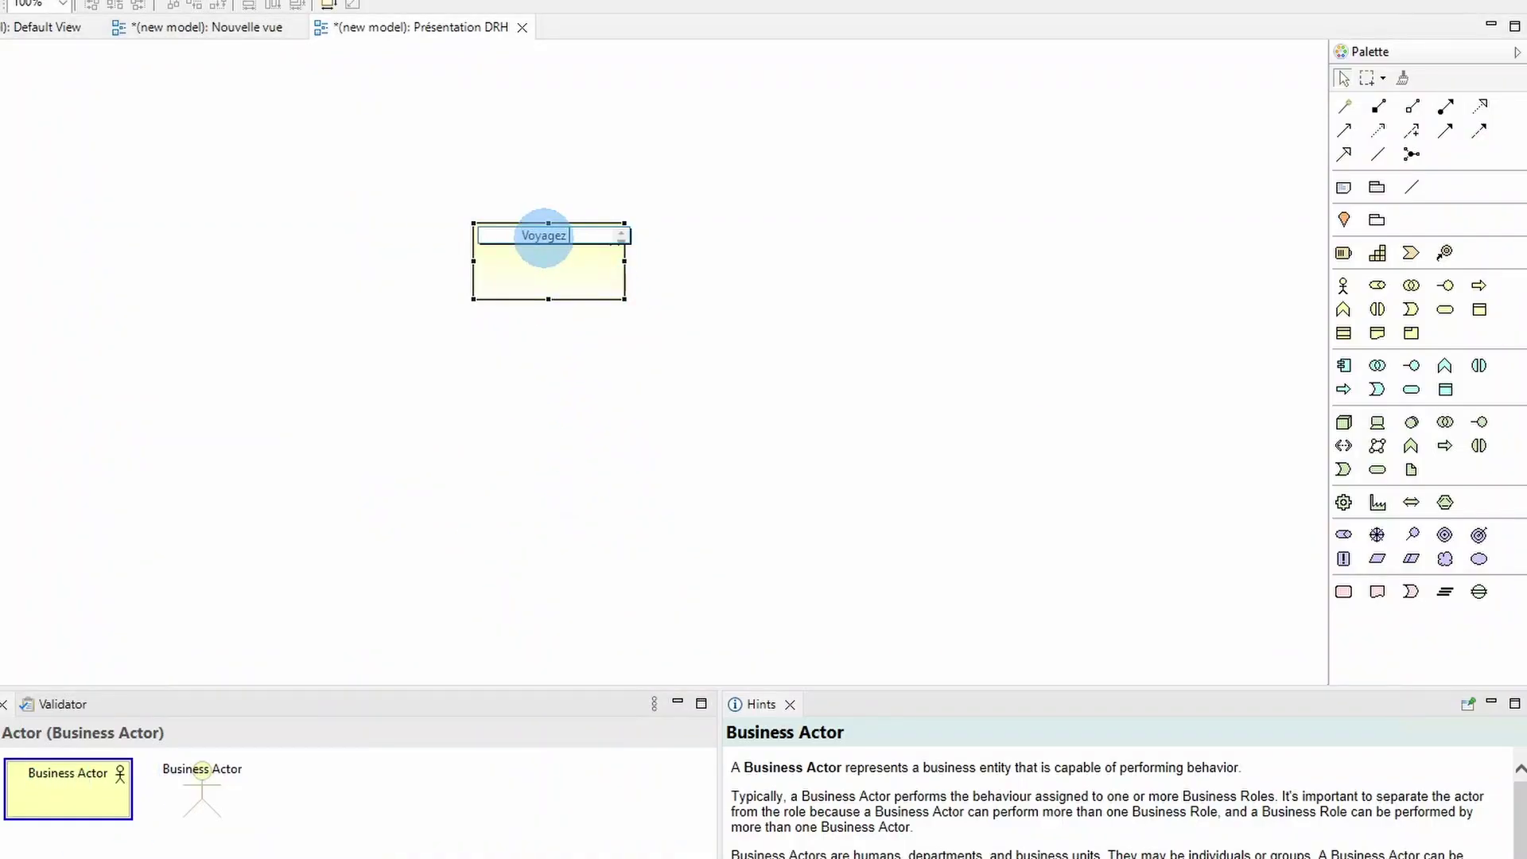
type("ixITe")
key("Return")
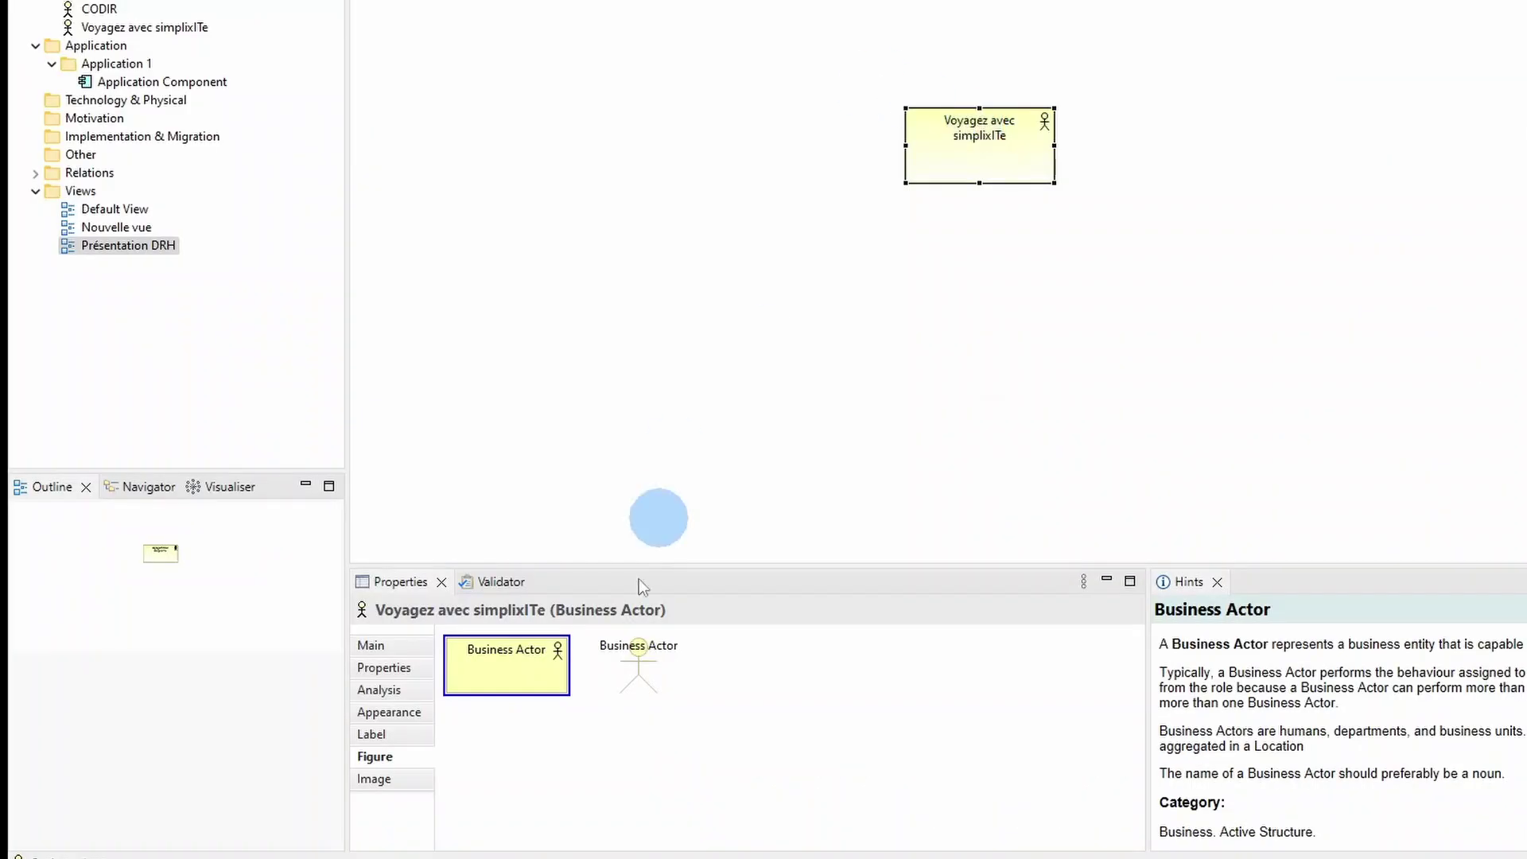
- Set the "Voyagez avec simplixITe" font to Segoe UI bold (Gras), size 14, then widen the box and move it up slightly
left_click(399, 733)
left_click(384, 718)
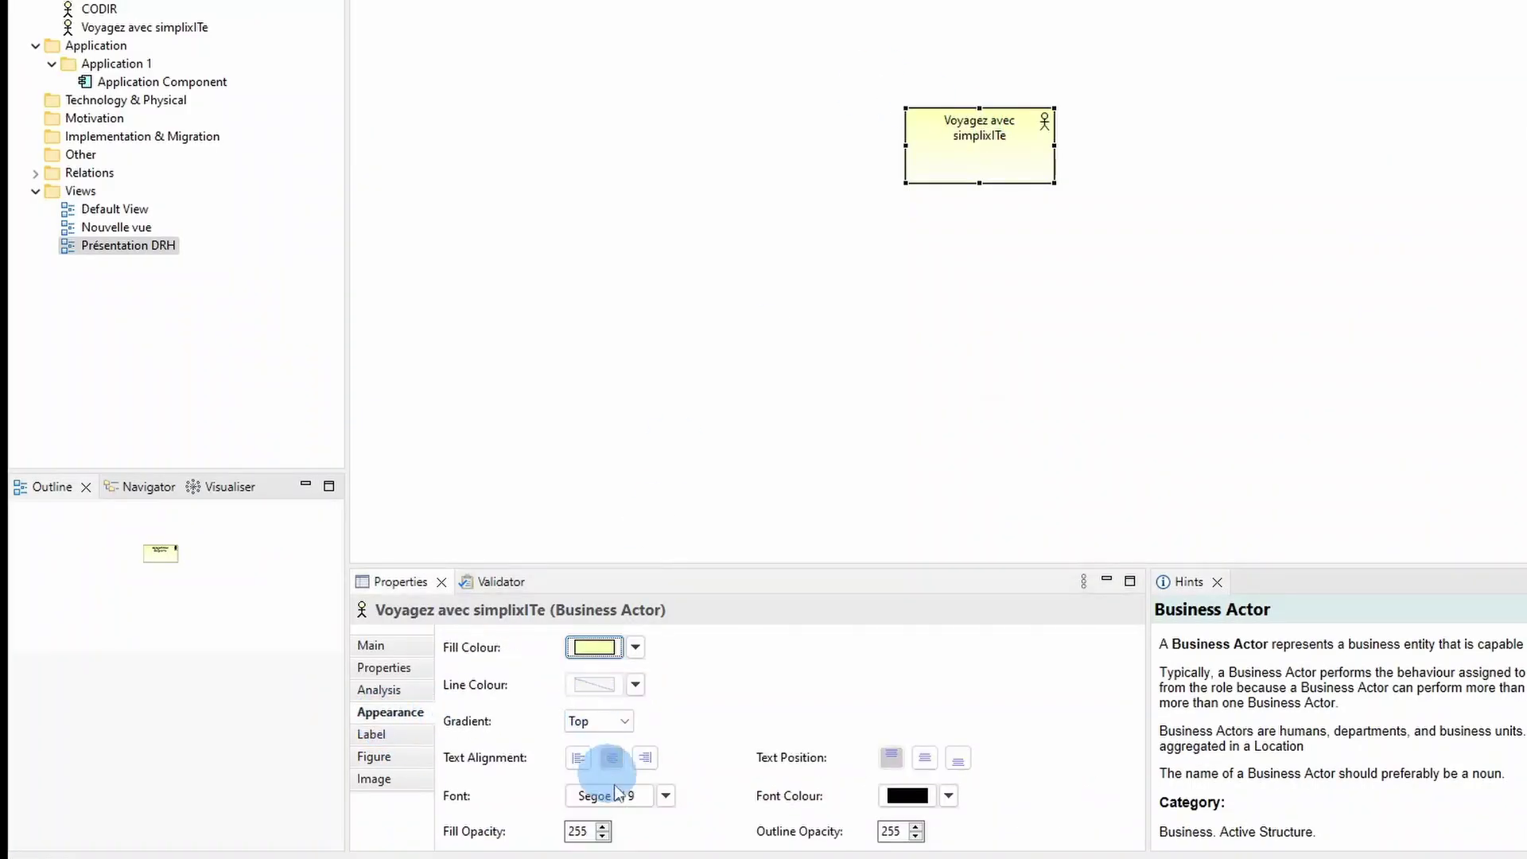
left_click(610, 795)
left_click(307, 155)
left_click(418, 132)
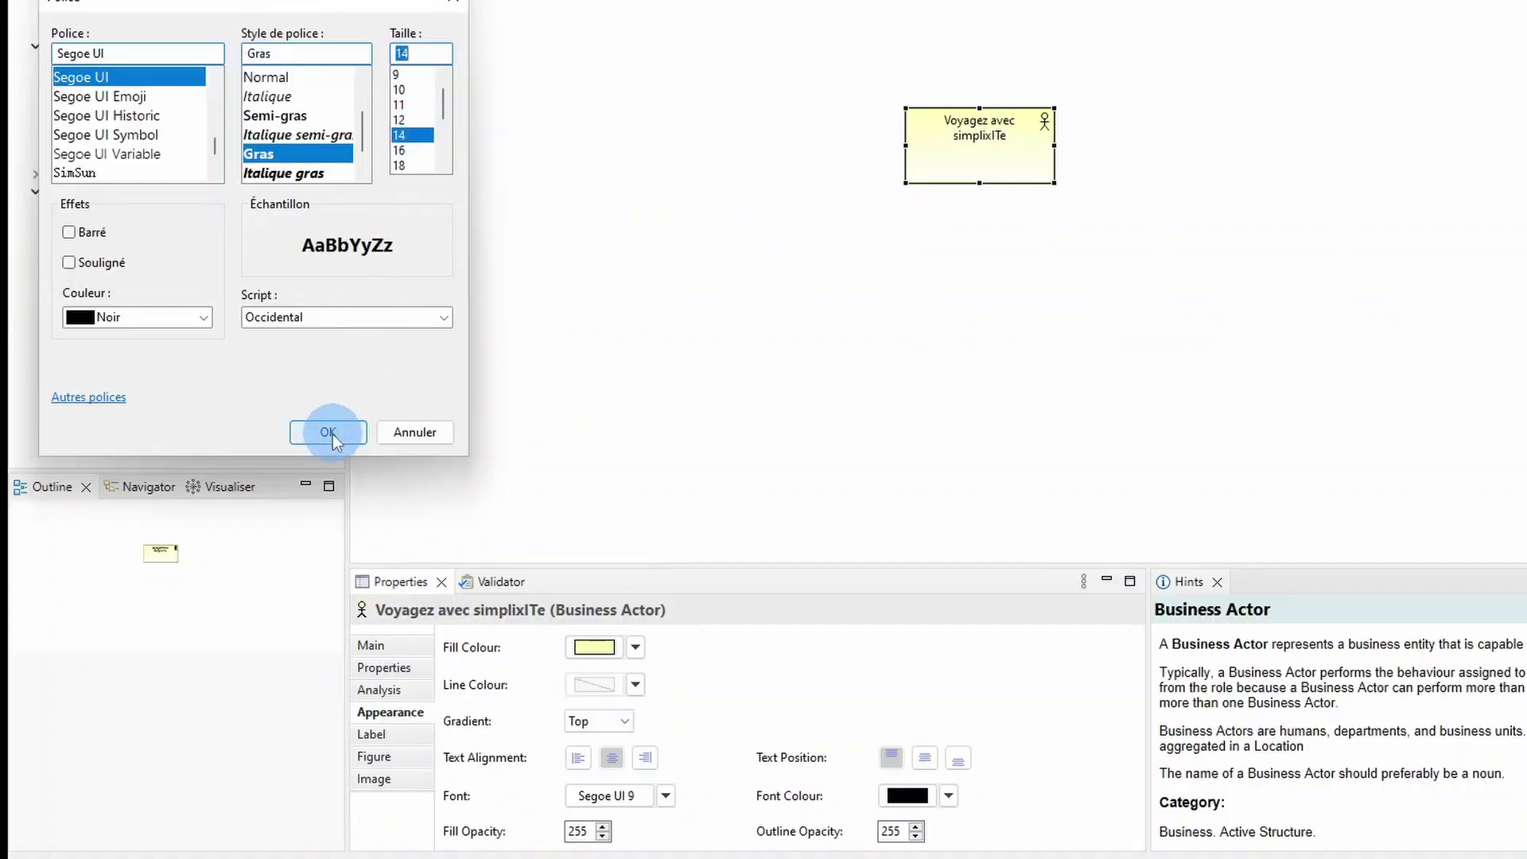
left_click(327, 432)
left_click_drag(1054, 146, 1114, 146)
left_click_drag(1028, 185, 1031, 151)
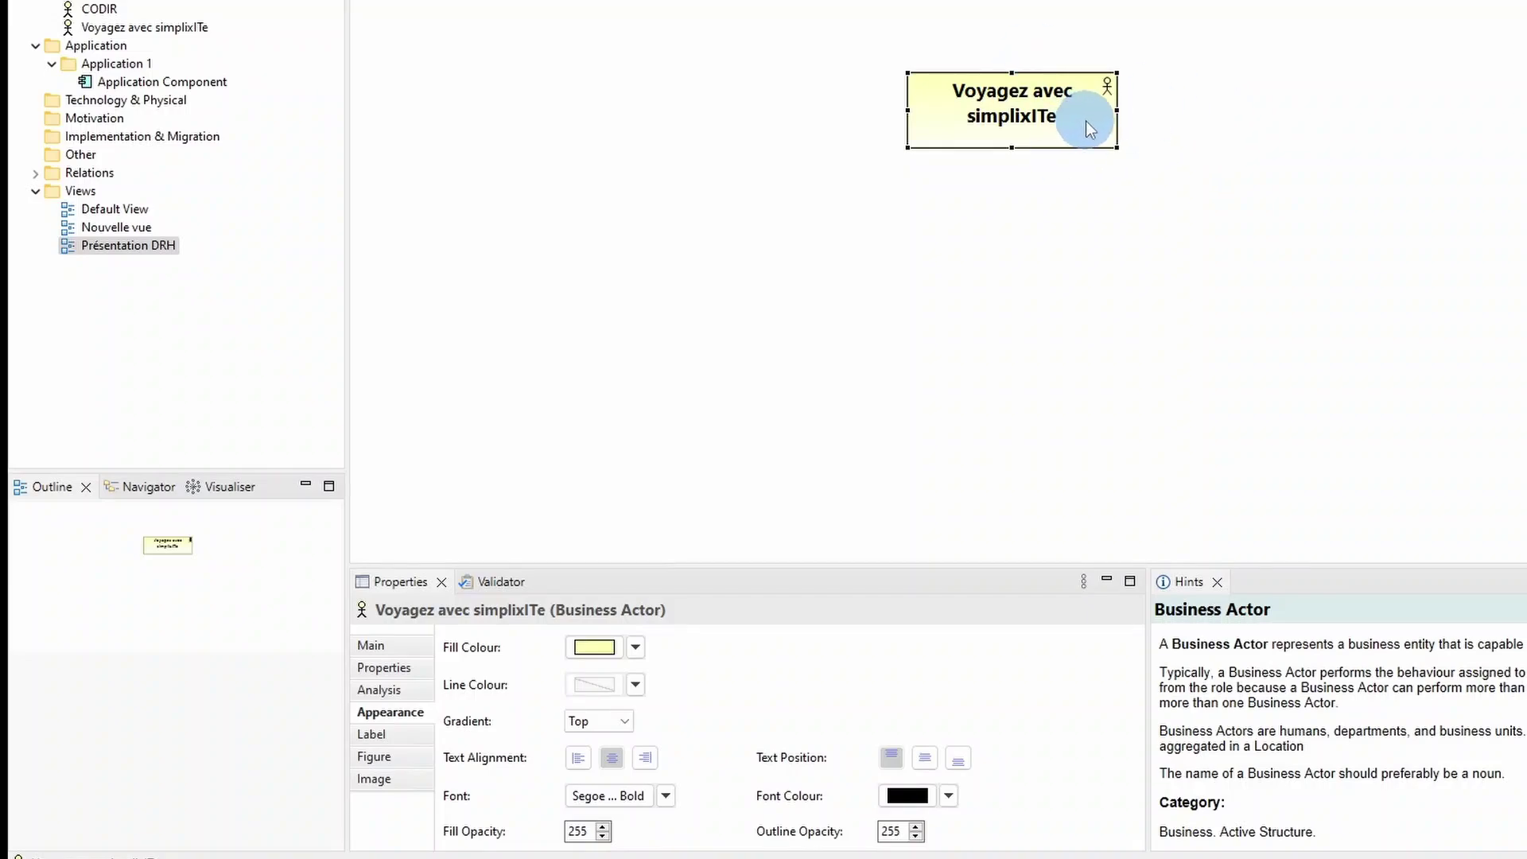
- Duplicate the "Voyagez avec simplixITe" actor, align the copy directly beneath the original, and rename it as "DRH"
right_click(1052, 117)
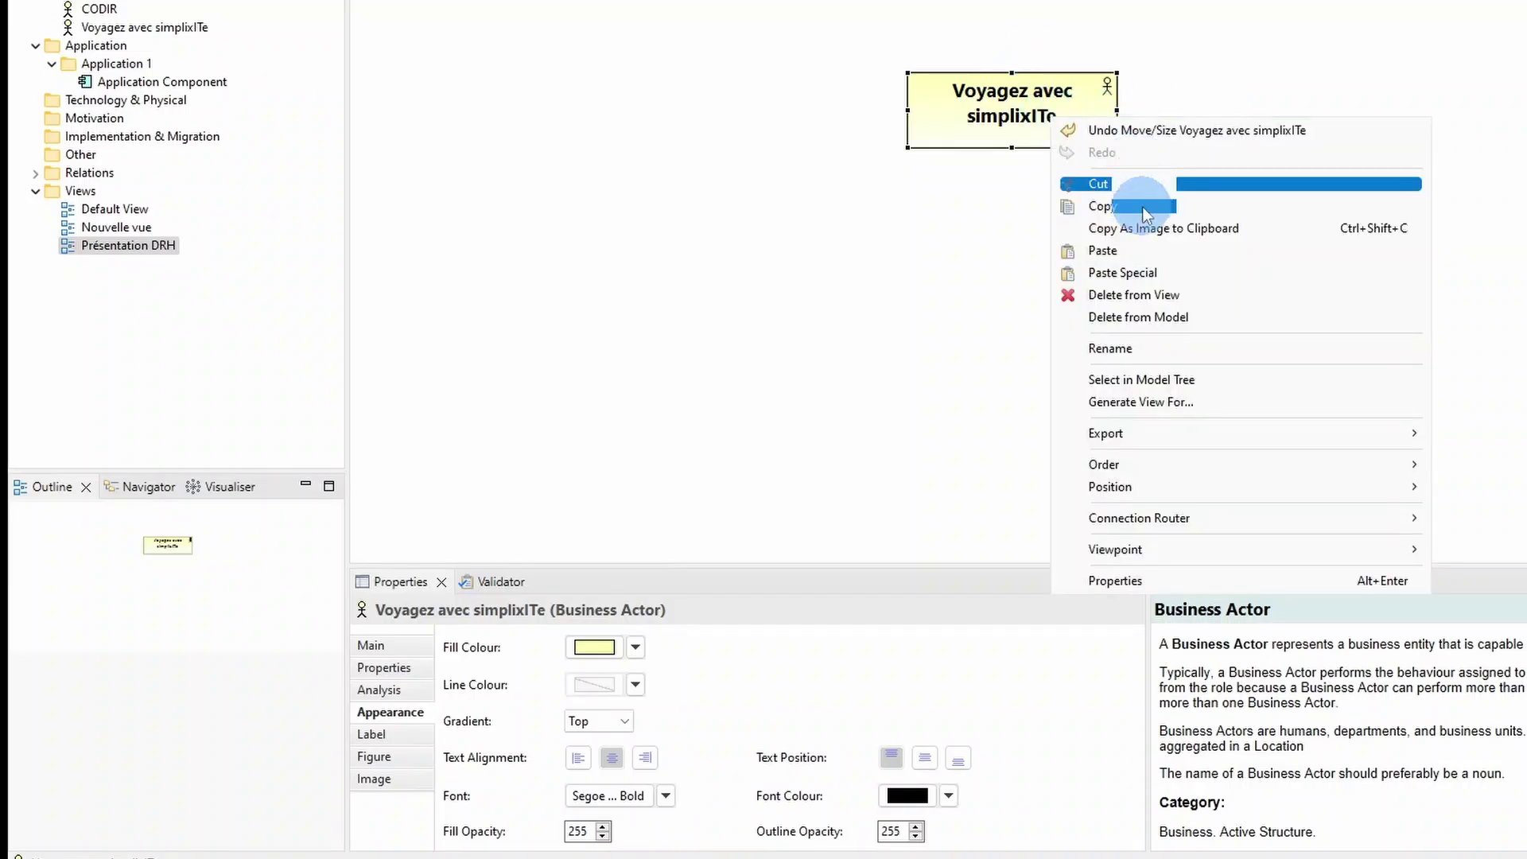
left_click(1143, 208)
right_click(1006, 235)
left_click(1119, 371)
left_click_drag(1070, 242, 979, 222)
left_click(1015, 240)
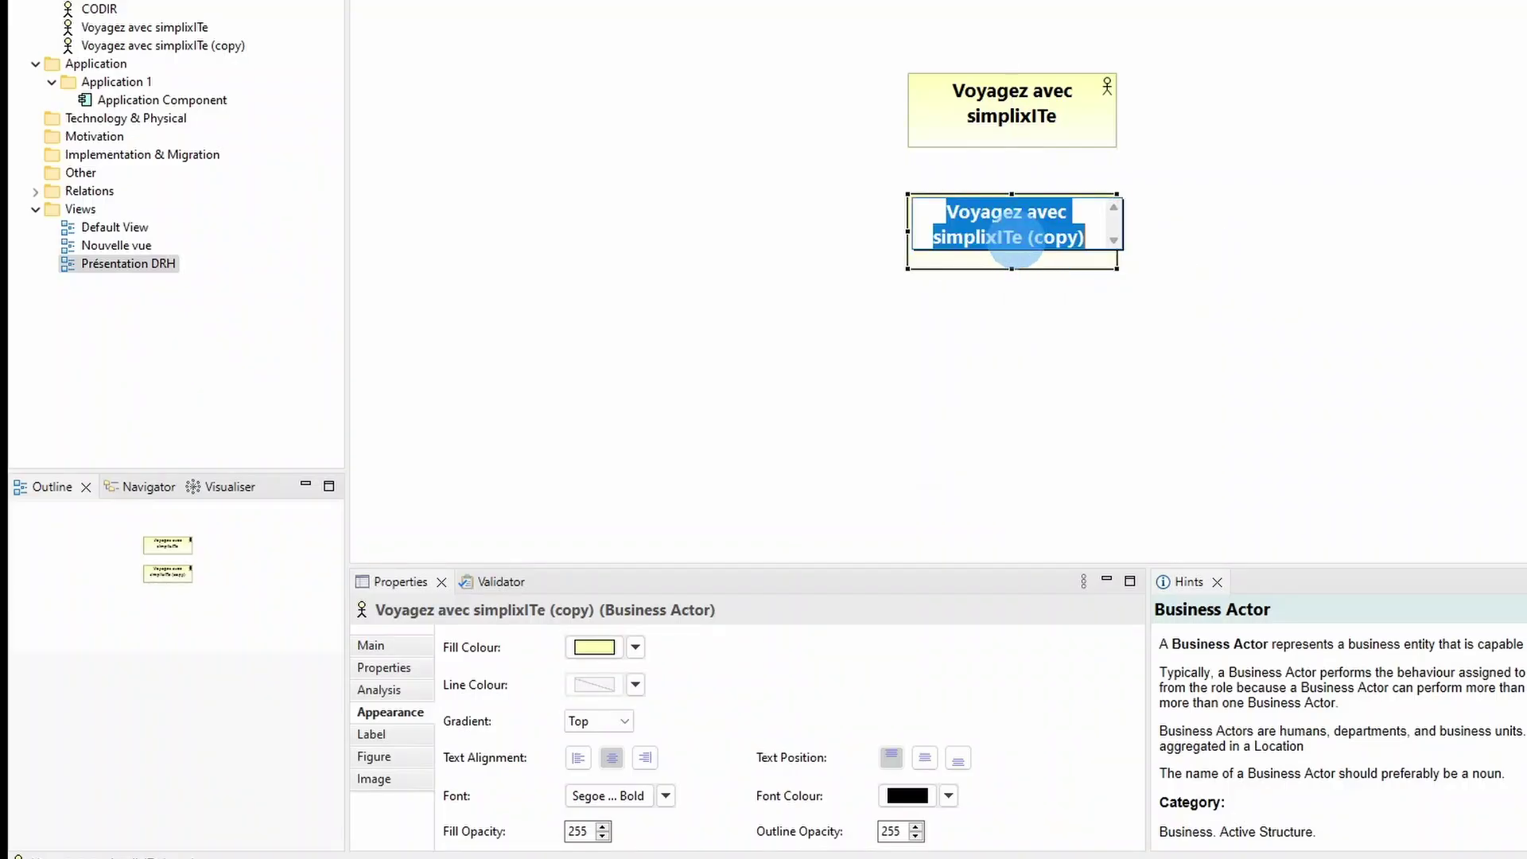
type("DRH")
key("Return")
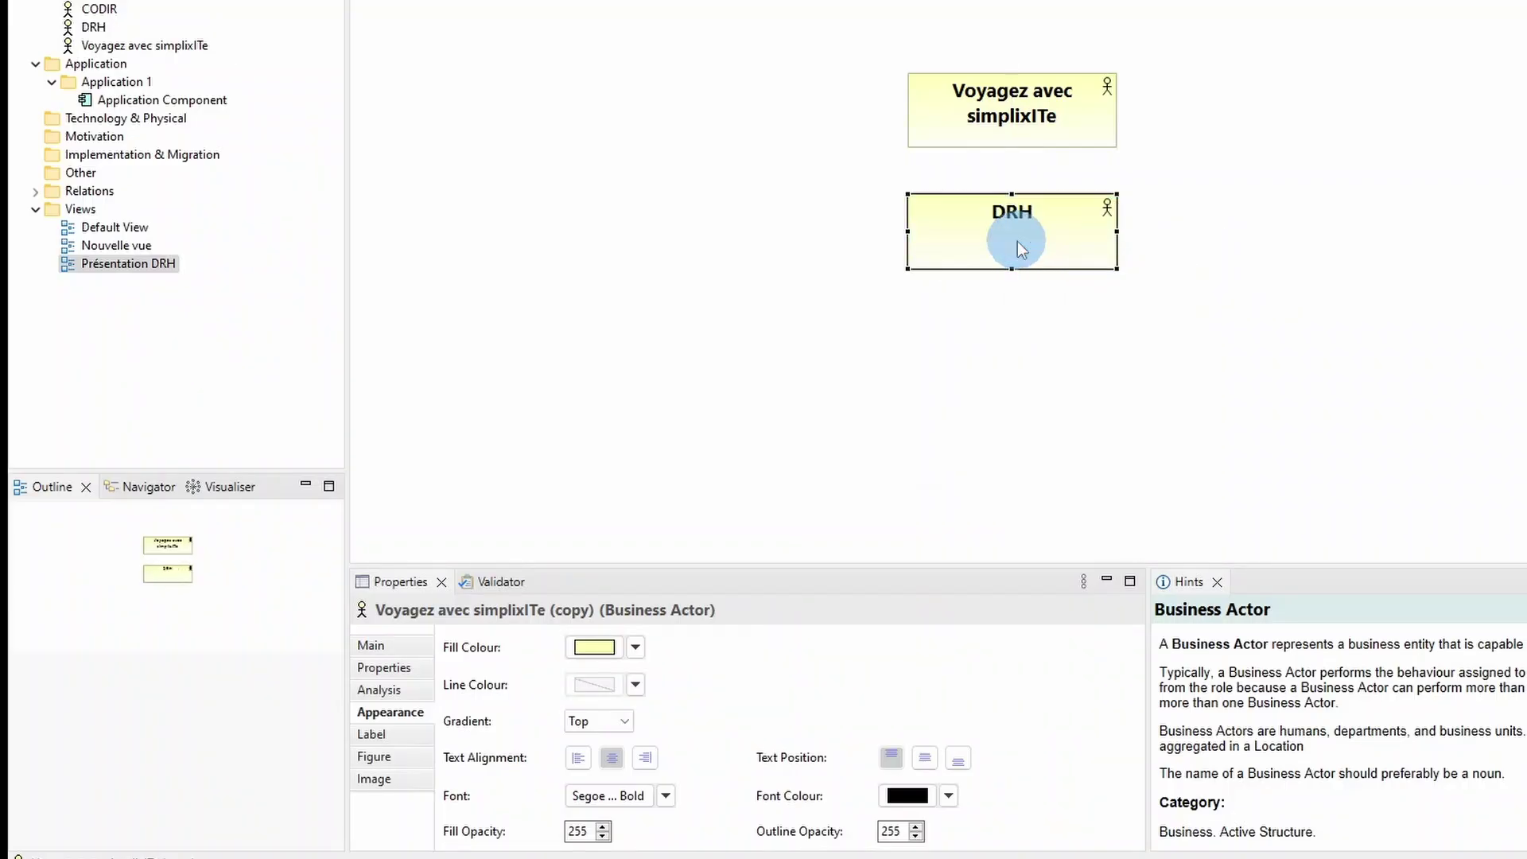
- Set the DRH actor's font to Segoe UI semi-bold (Semi-gras), size 12, and reduce the box to about half its height
left_click(636, 795)
left_click(299, 80)
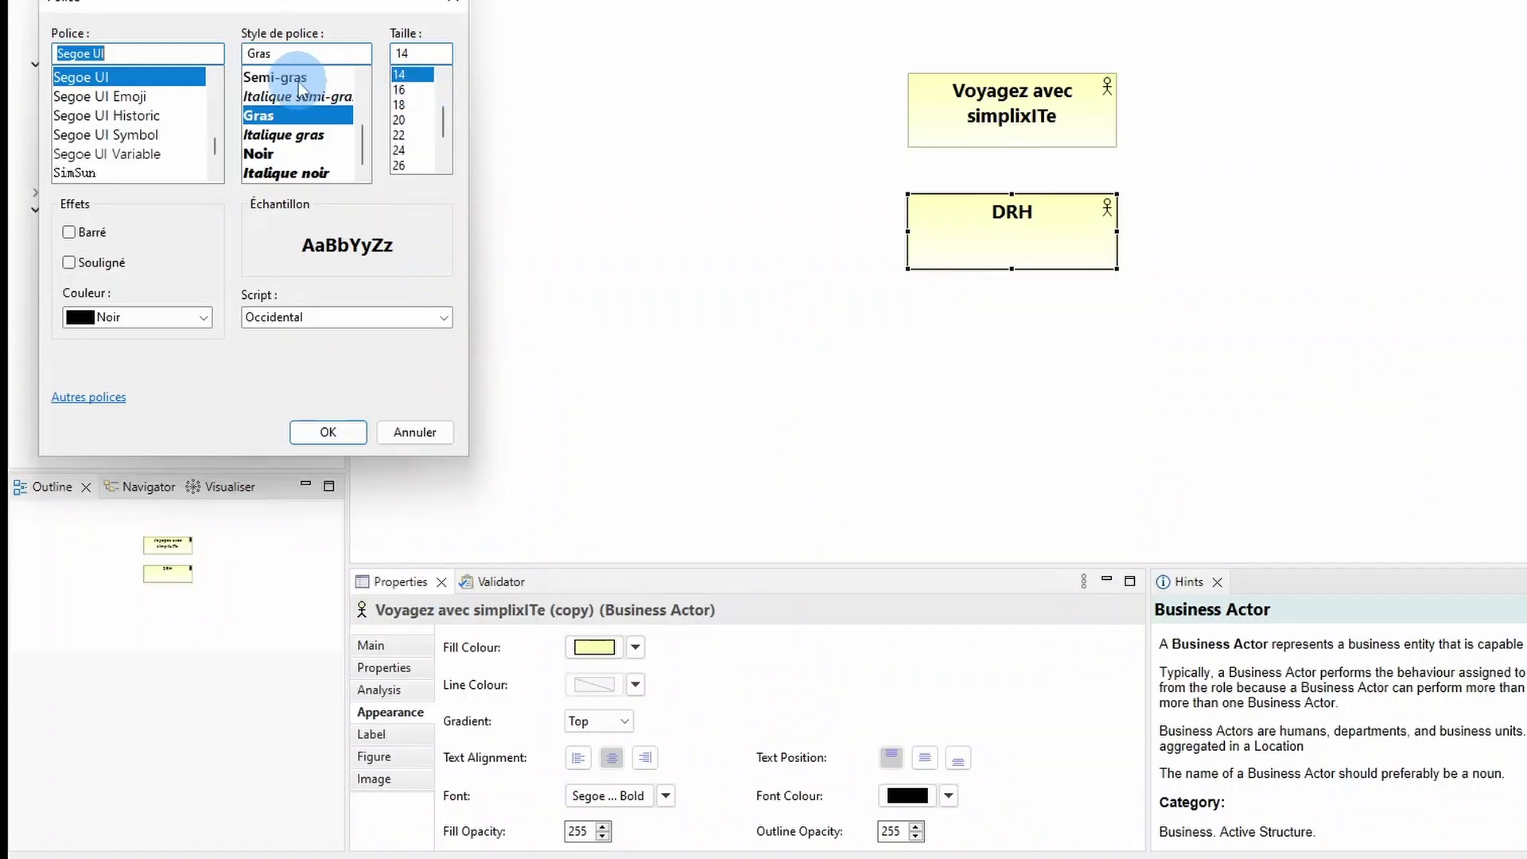
left_click(362, 75)
left_click(318, 96)
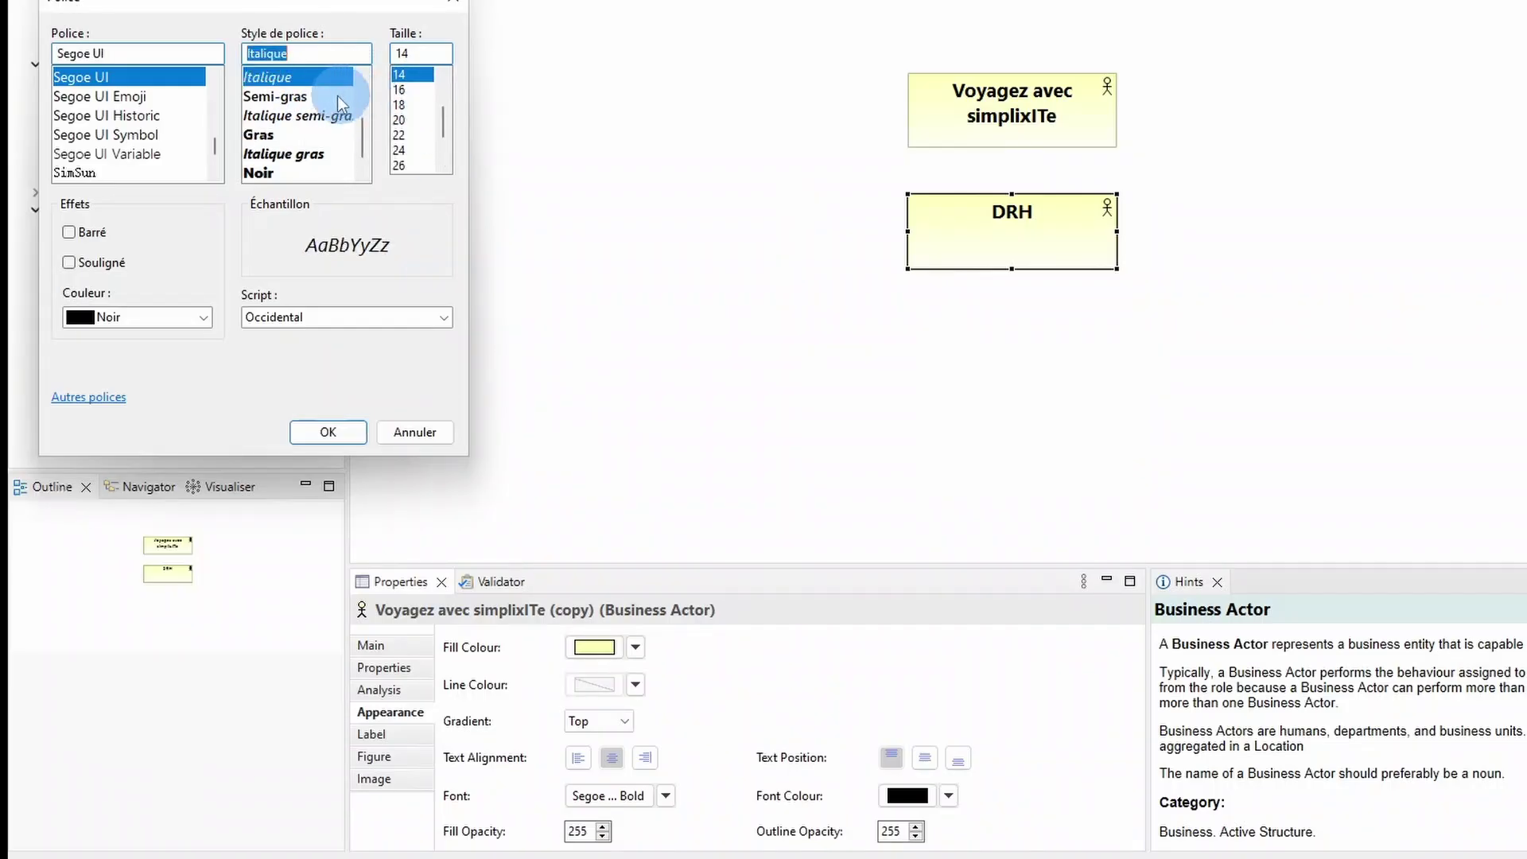
left_click(442, 74)
left_click(406, 74)
left_click(327, 432)
left_click_drag(1011, 269, 1011, 231)
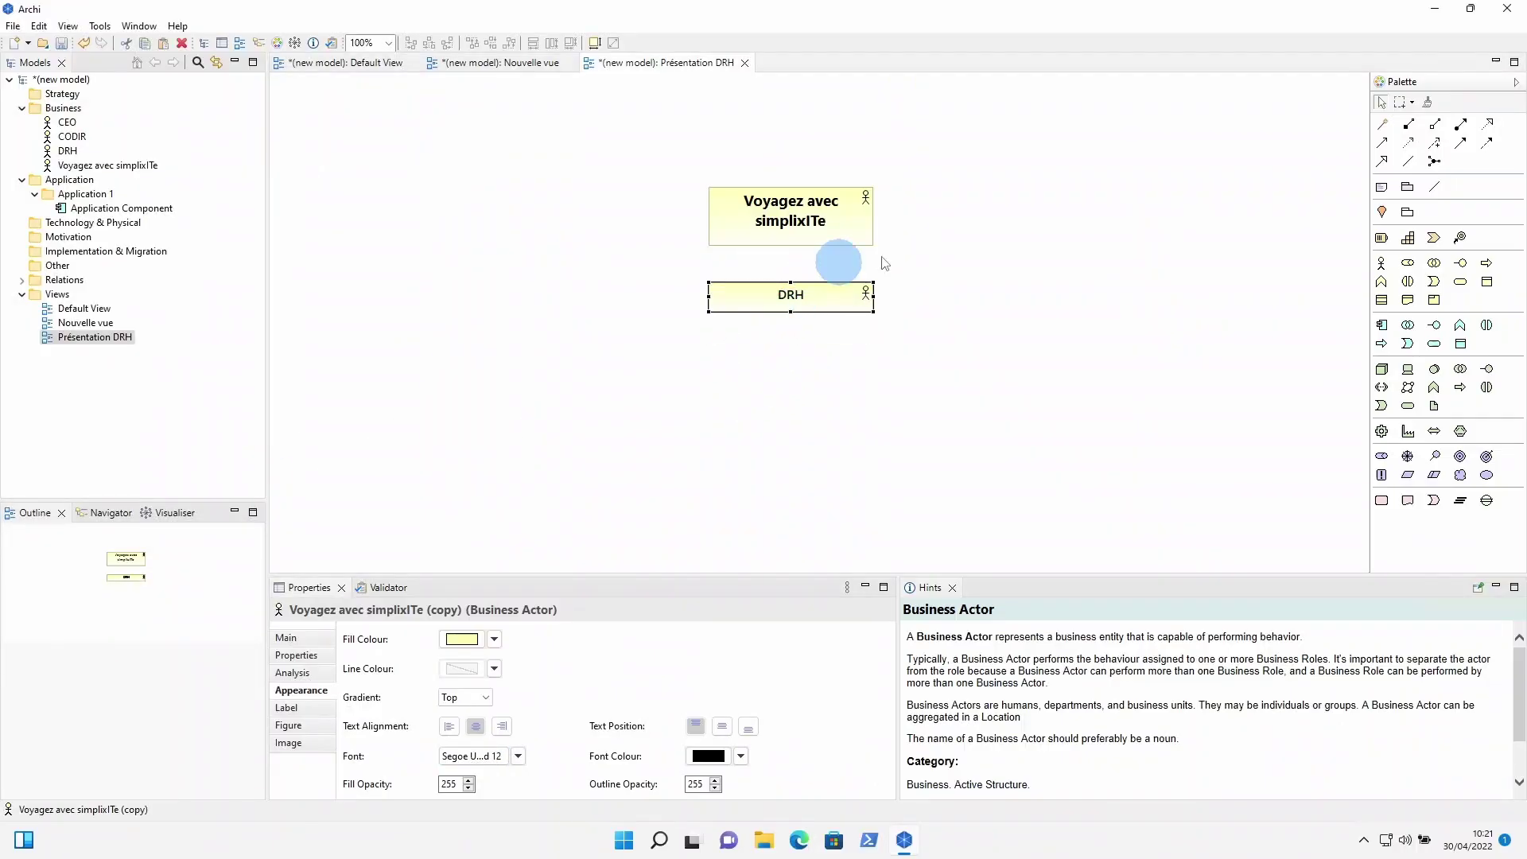
- Connect "Voyagez avec simplixITe" to DRH with a Composition relation using the Magic Connector
left_click(1381, 125)
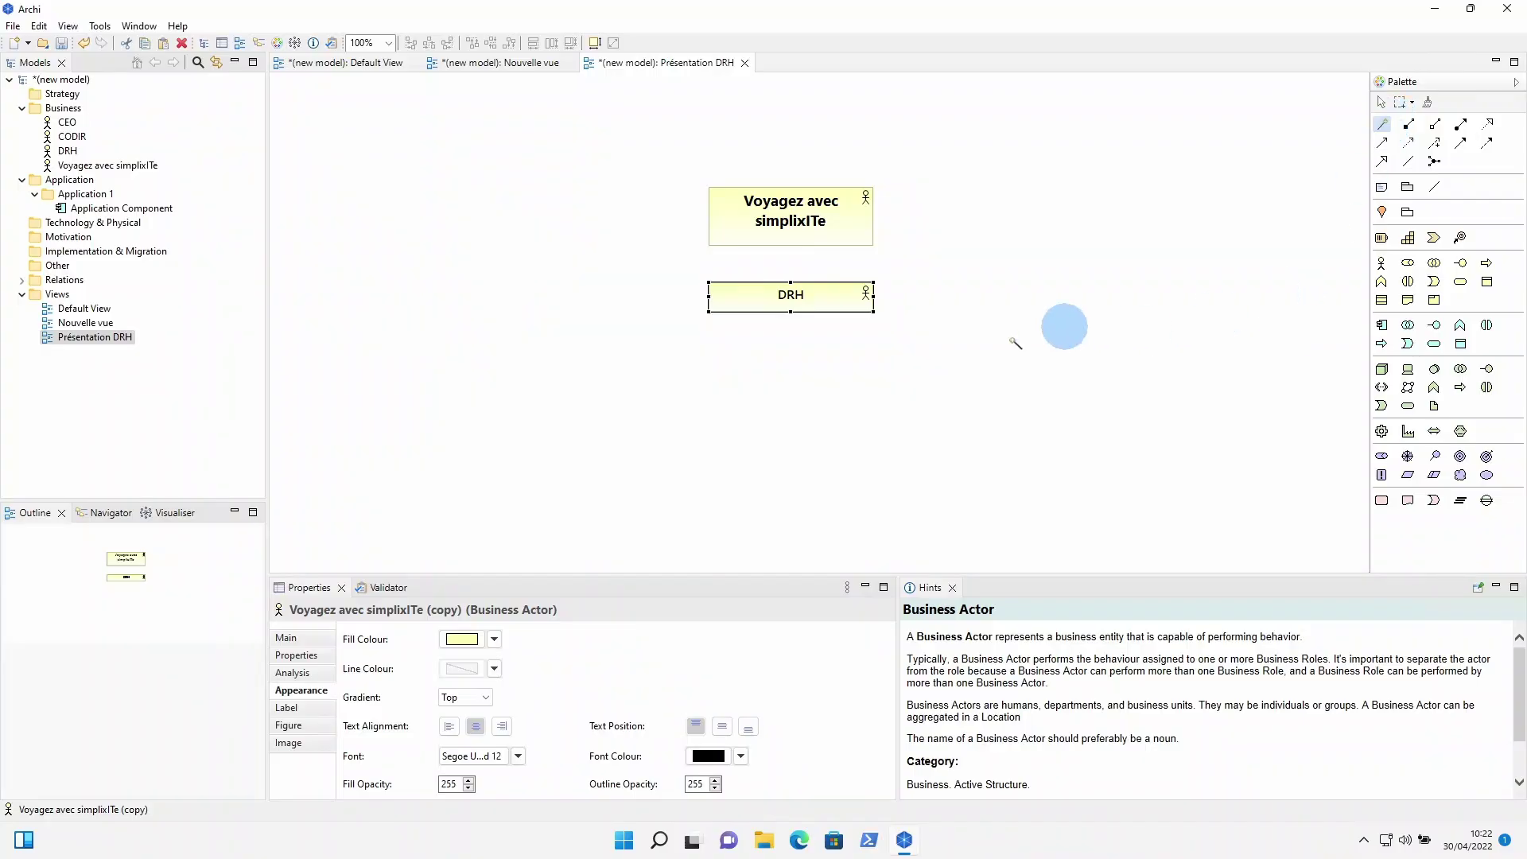
left_click(795, 283)
left_click(849, 304)
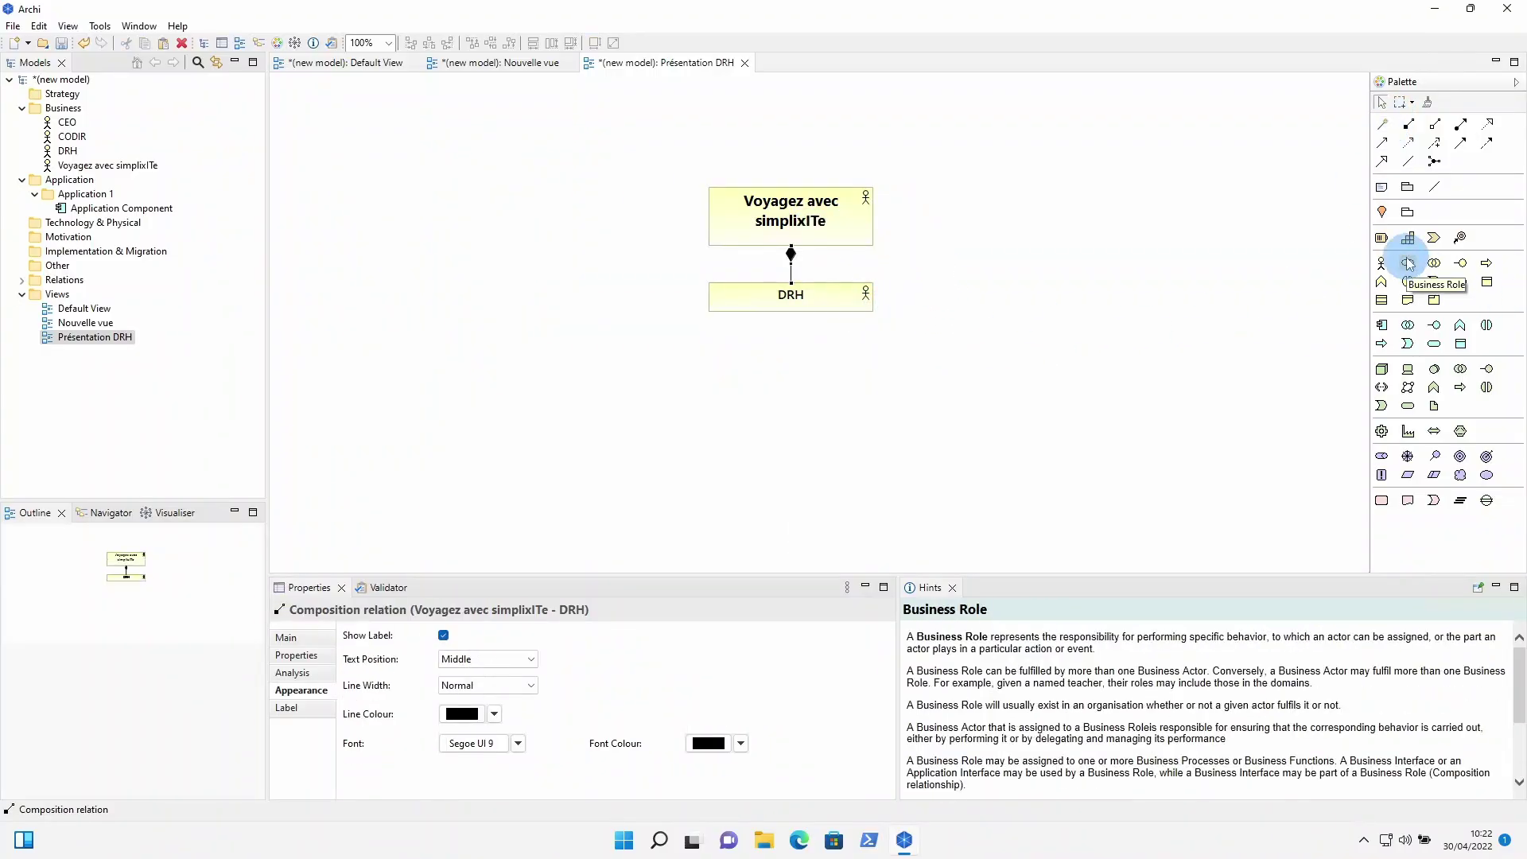
- Add a Business Role below and to the left of DRH and give it the cylinder figure
left_click(655, 402)
left_click_drag(747, 422, 677, 396)
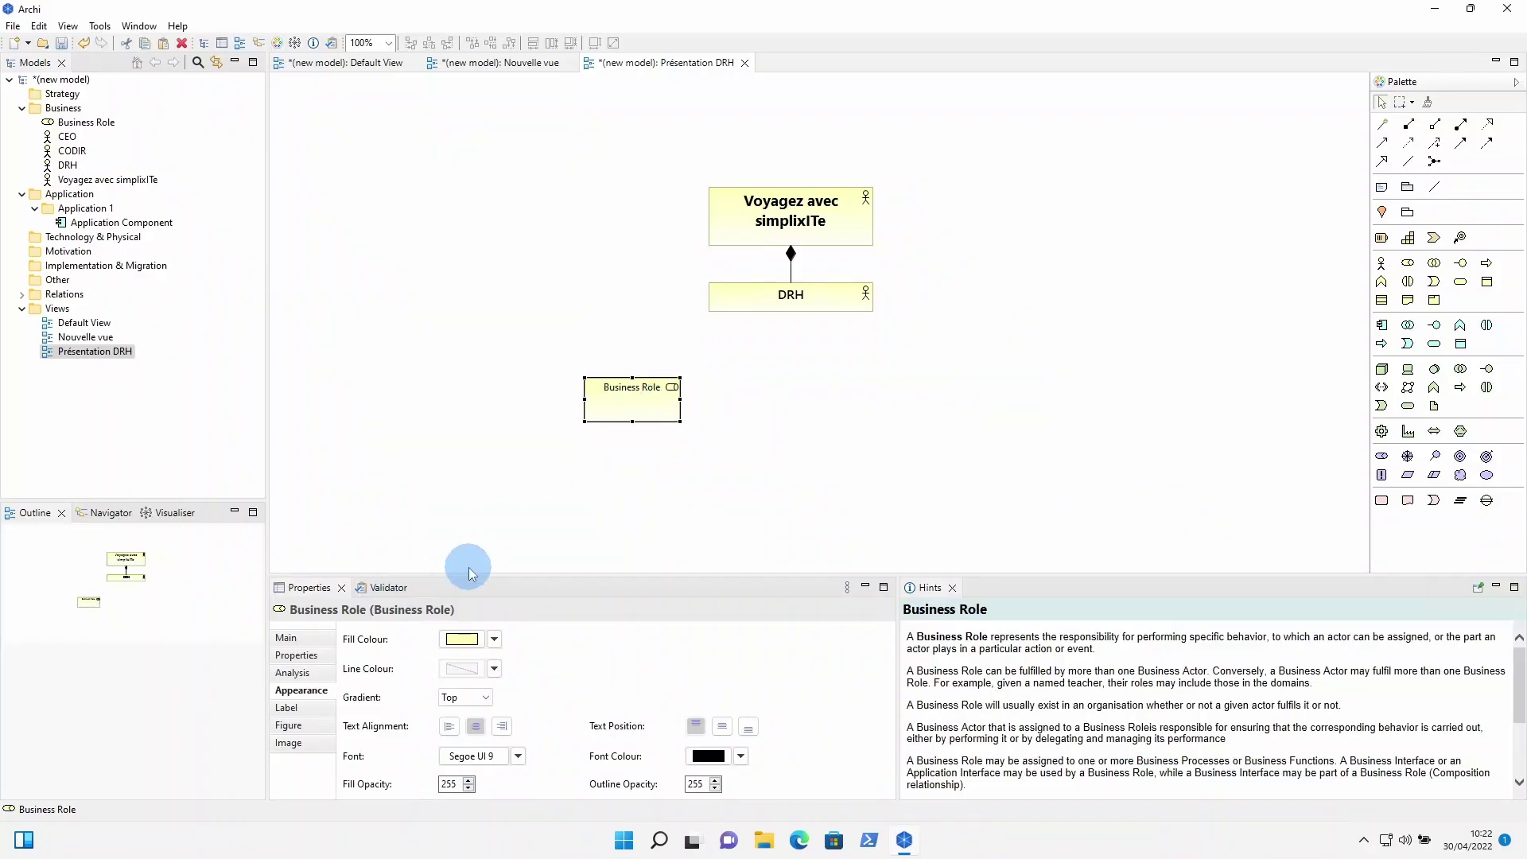
left_click(296, 725)
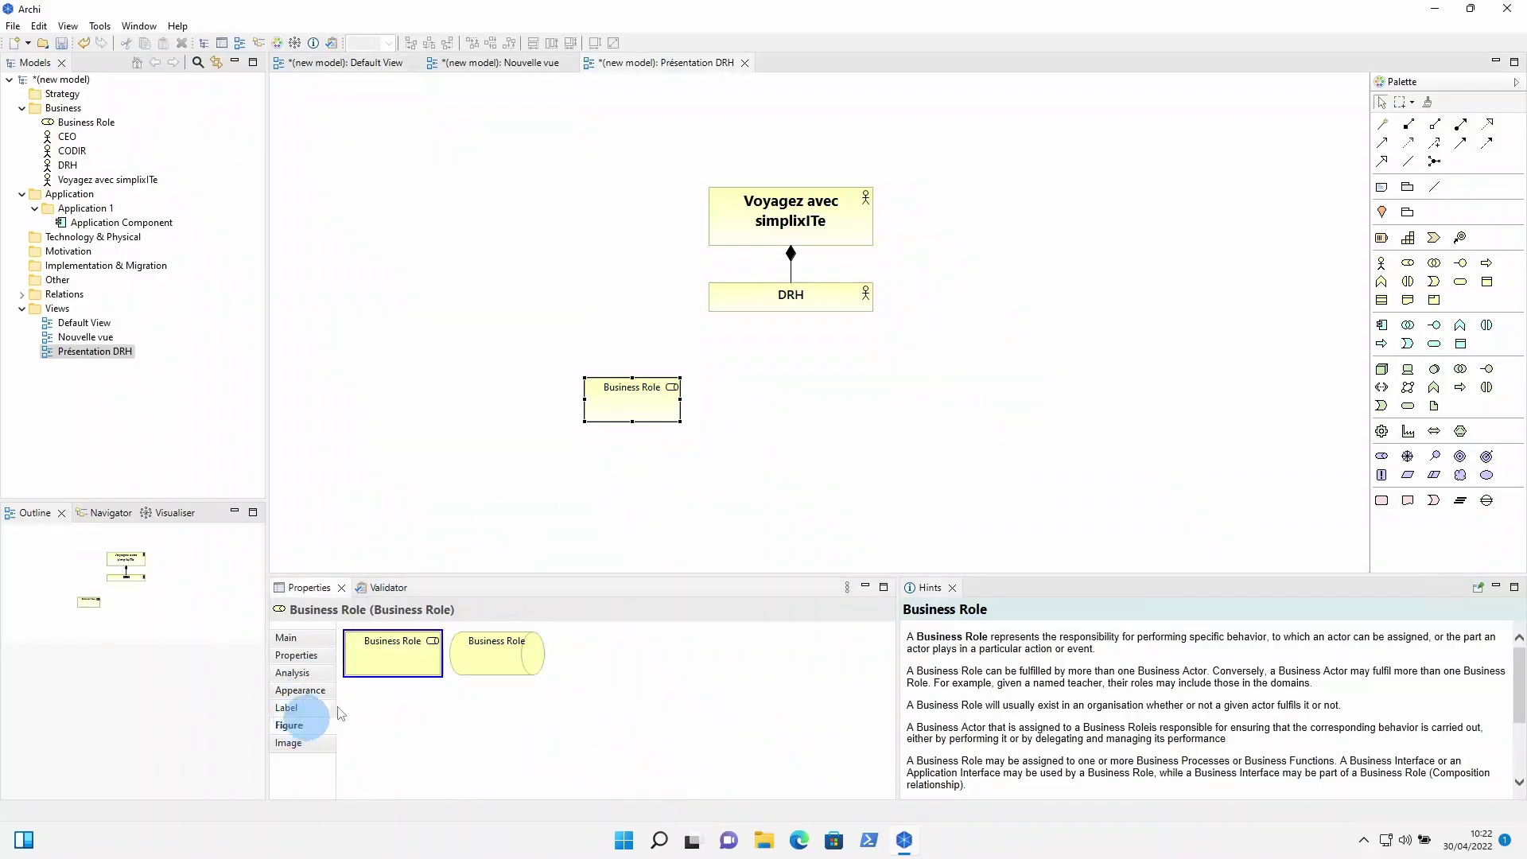
left_click(502, 659)
- Rename the Business Role as "Responsable du recrutement"
left_click(632, 400)
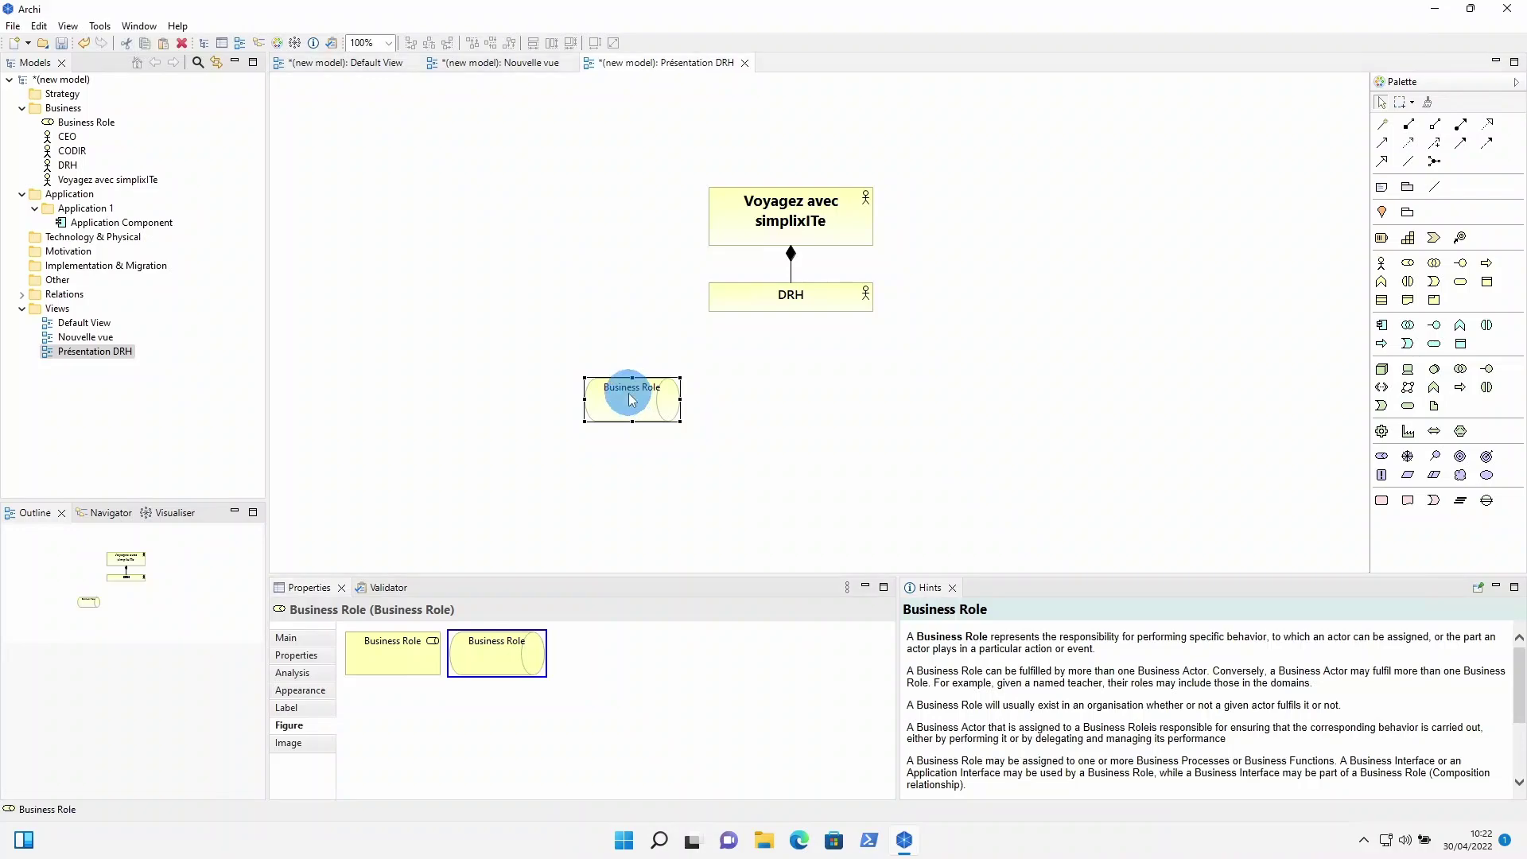
left_click(631, 397)
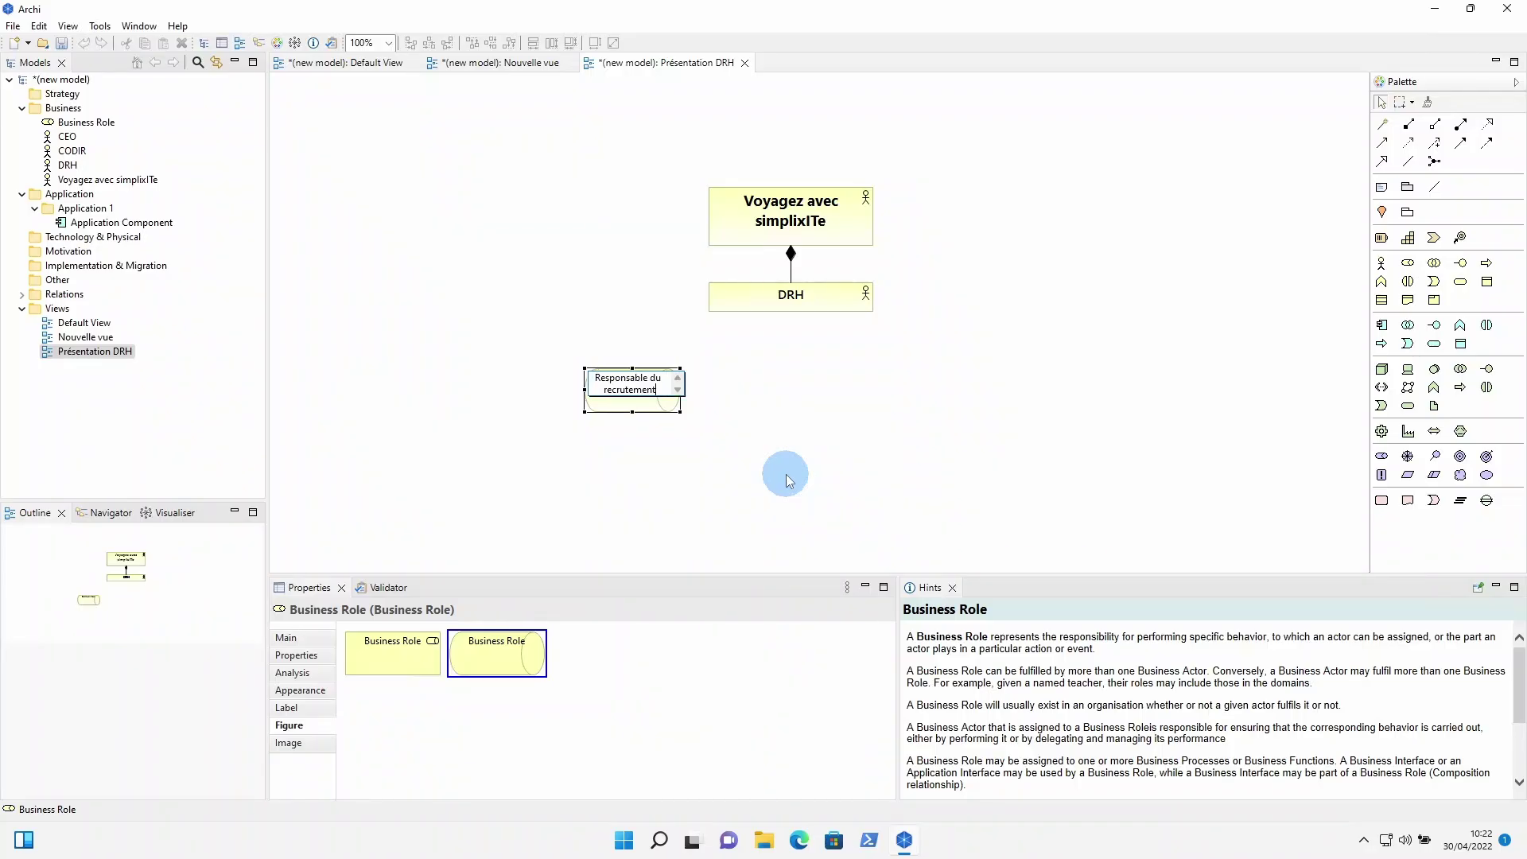
left_click(786, 480)
- Set the font size of the "Responsable du recrutement" role to 12
left_click(286, 707)
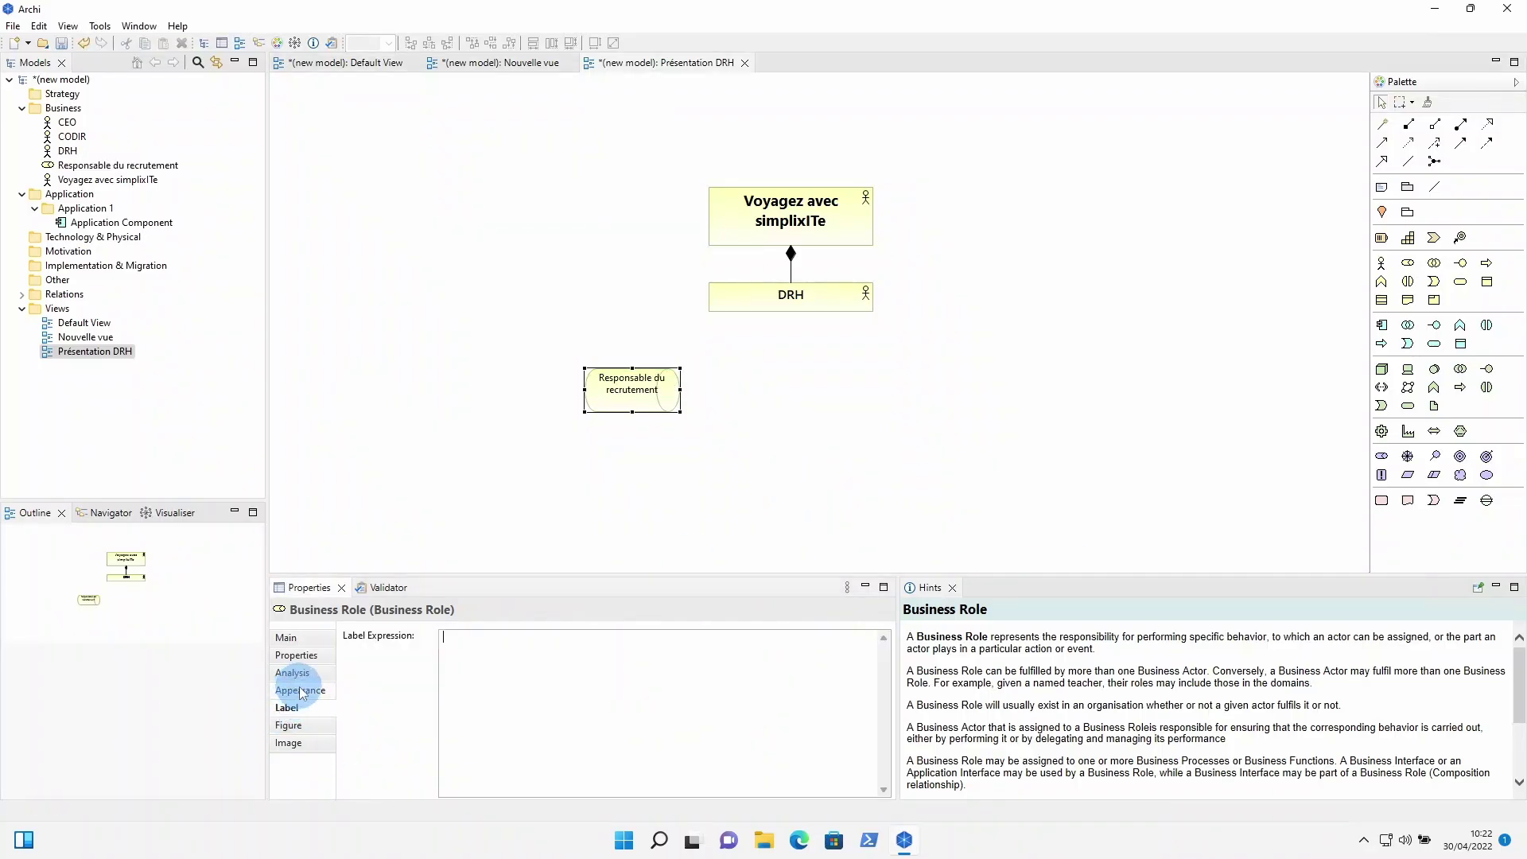
left_click(300, 690)
left_click(477, 756)
left_click(318, 223)
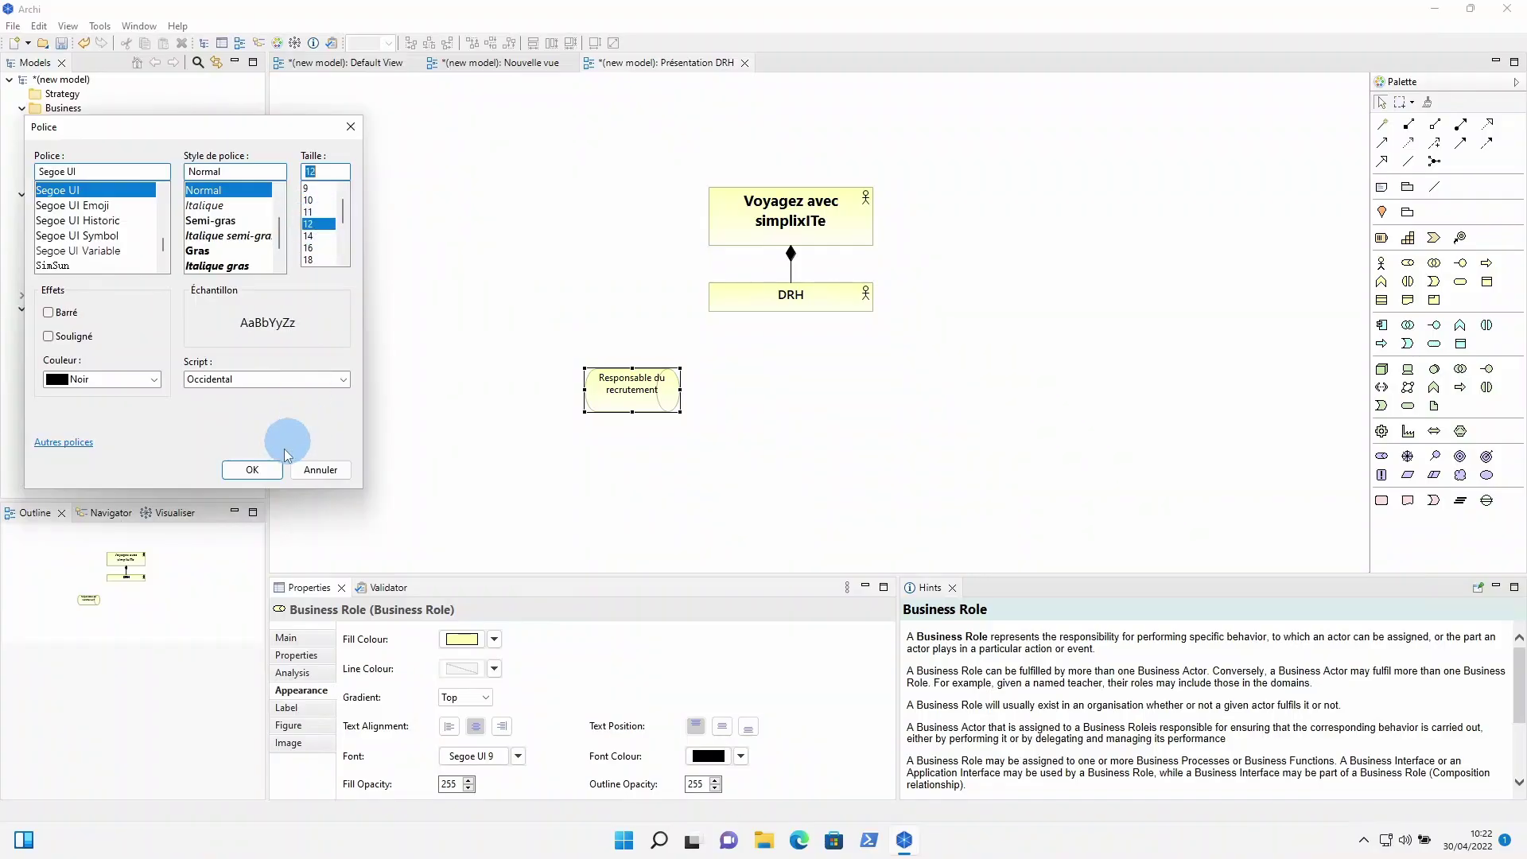
left_click(253, 469)
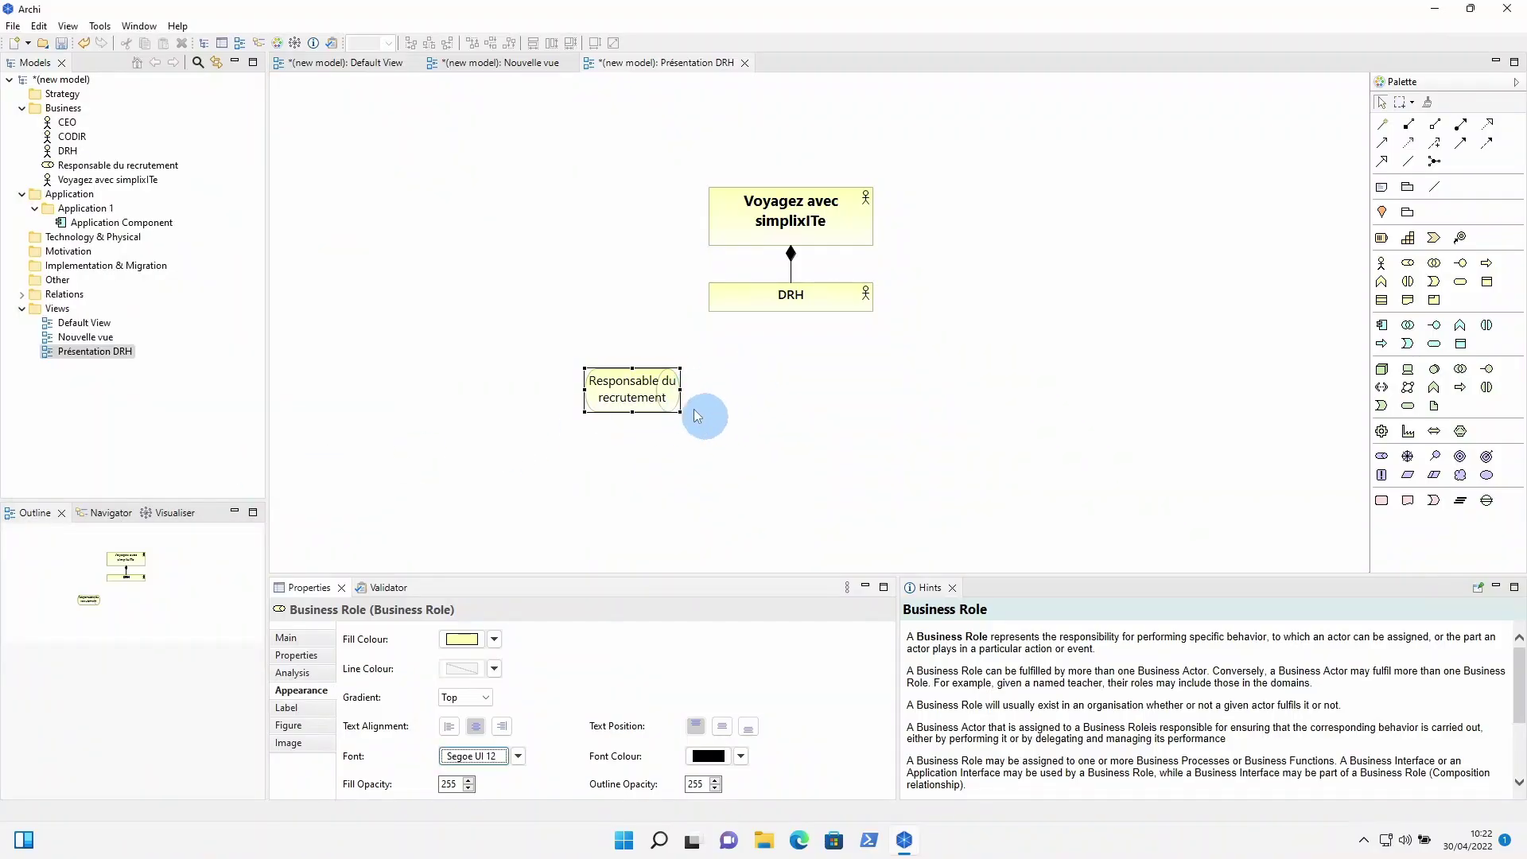
- Duplicate the "Responsable du recrutement" role, place the copy directly below DRH, and rename it as "Responsable de la formation"
key("ctrl+c")
key("ctrl+v")
left_click_drag(664, 392, 791, 394)
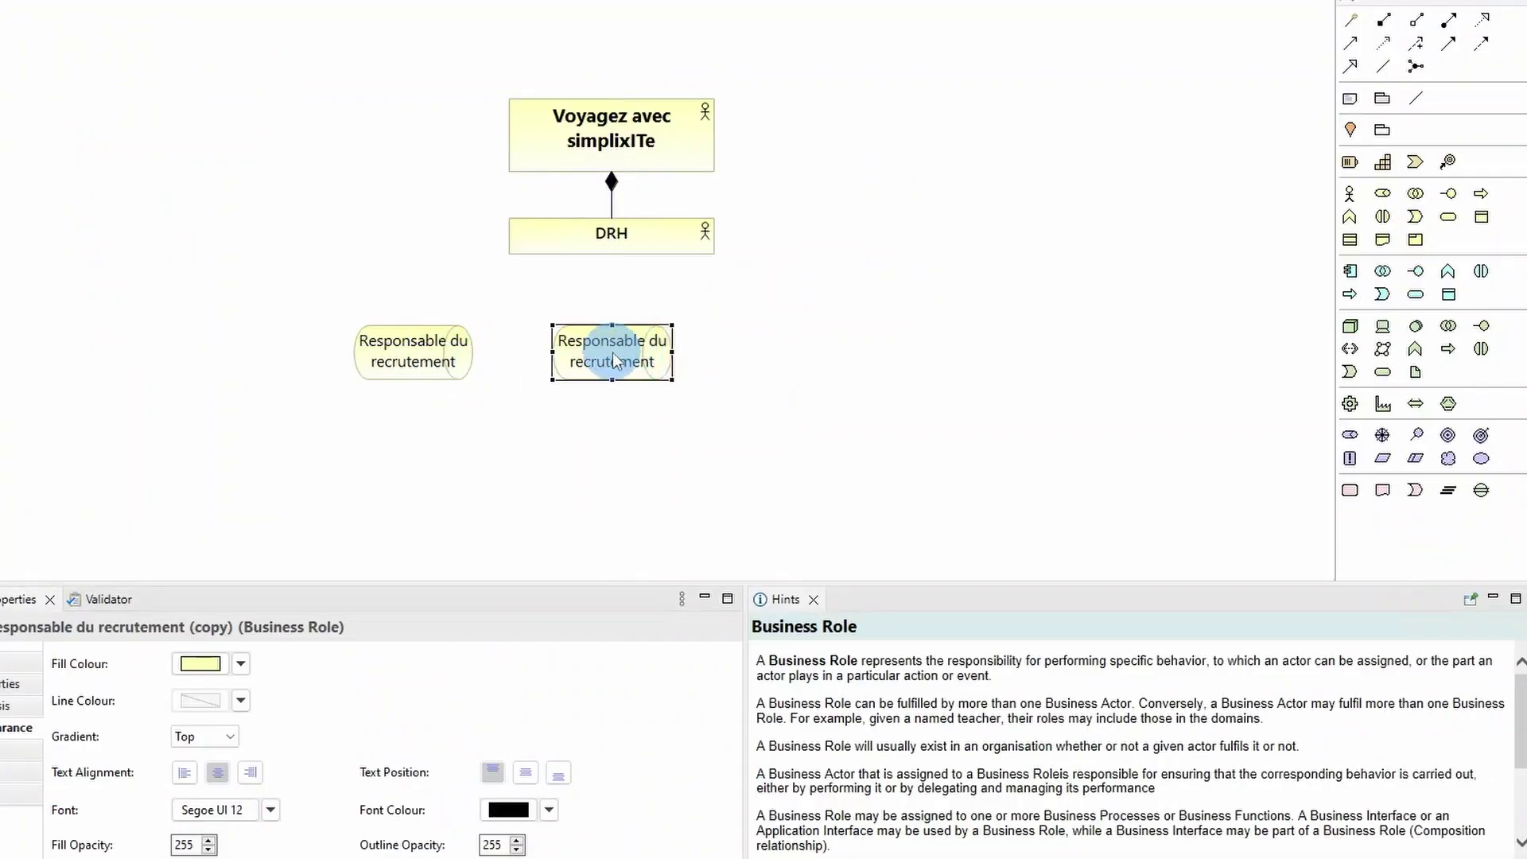
left_click(612, 351)
type("Responsable de l")
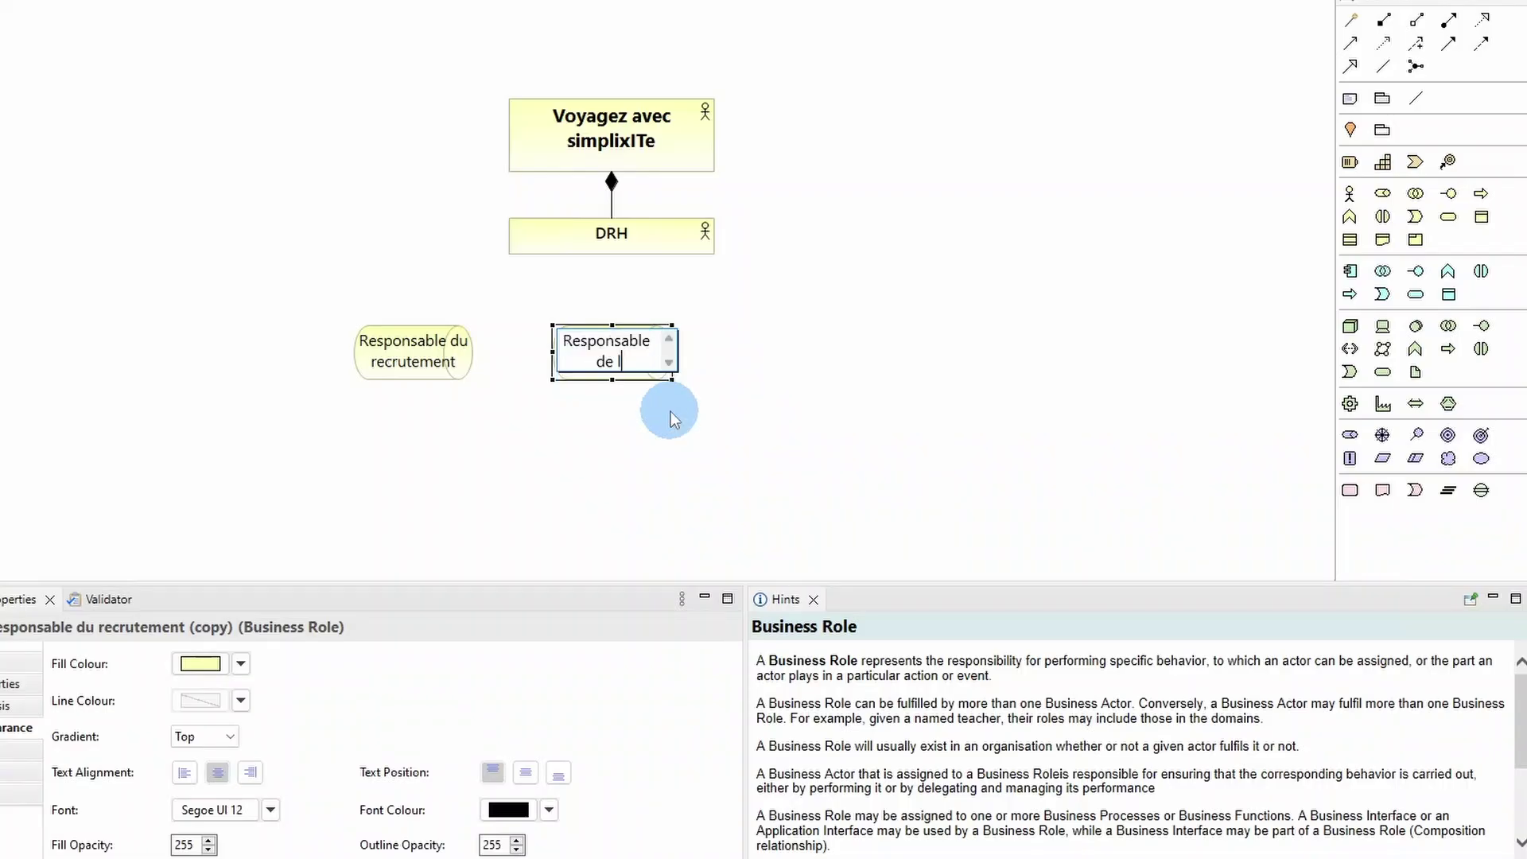
type("a formation")
key("Return")
- Place a copy of the "Responsable de la formation" role to its right in the same row and rename it as "Responsable de la paye"
left_click_drag(619, 368, 811, 356)
left_click(843, 350)
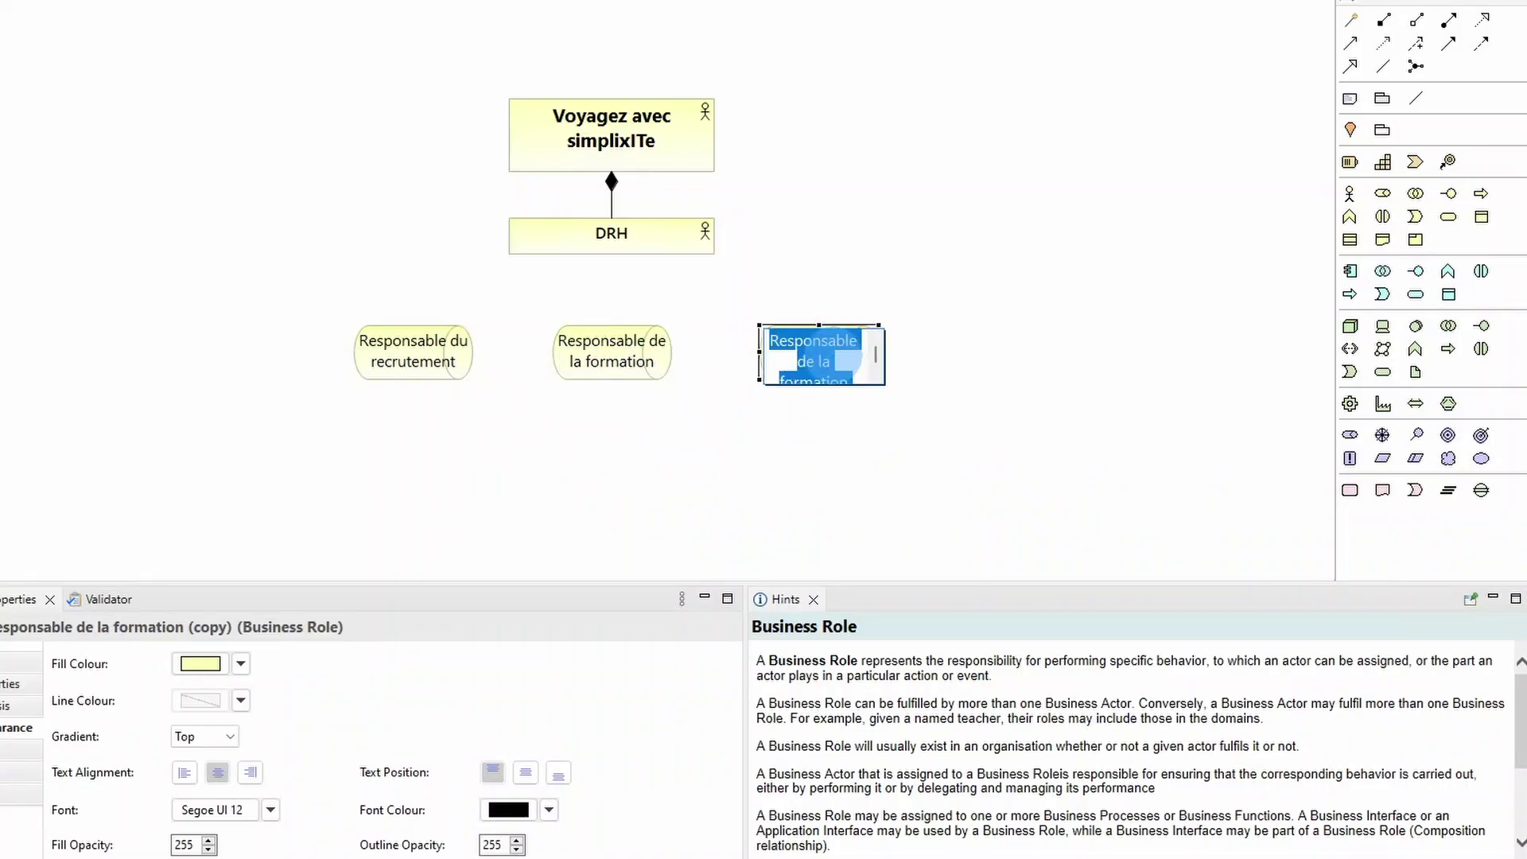
type("Responsable de la paye")
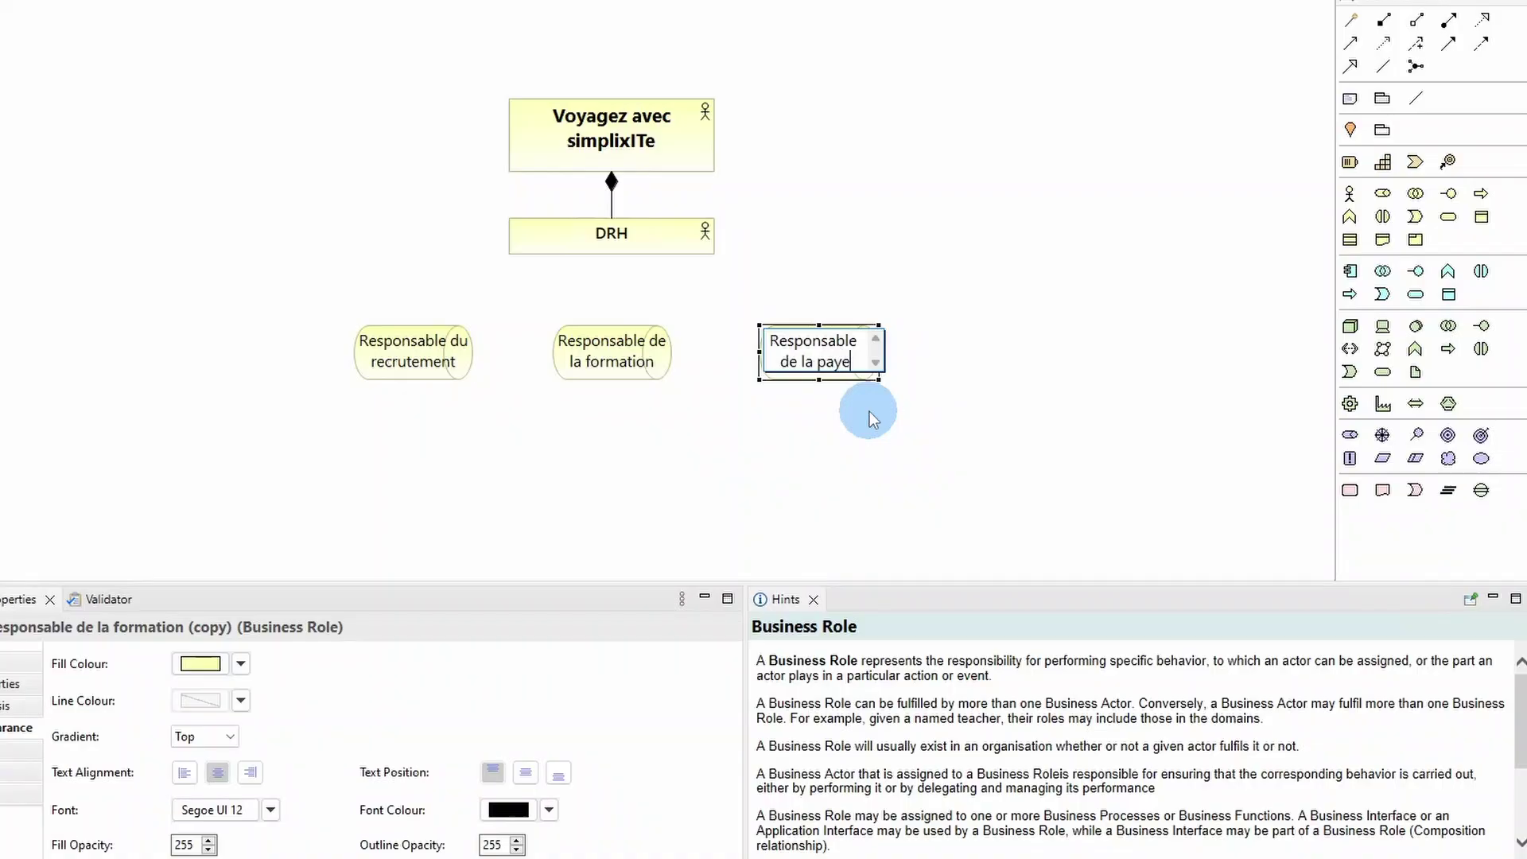
key("Return")
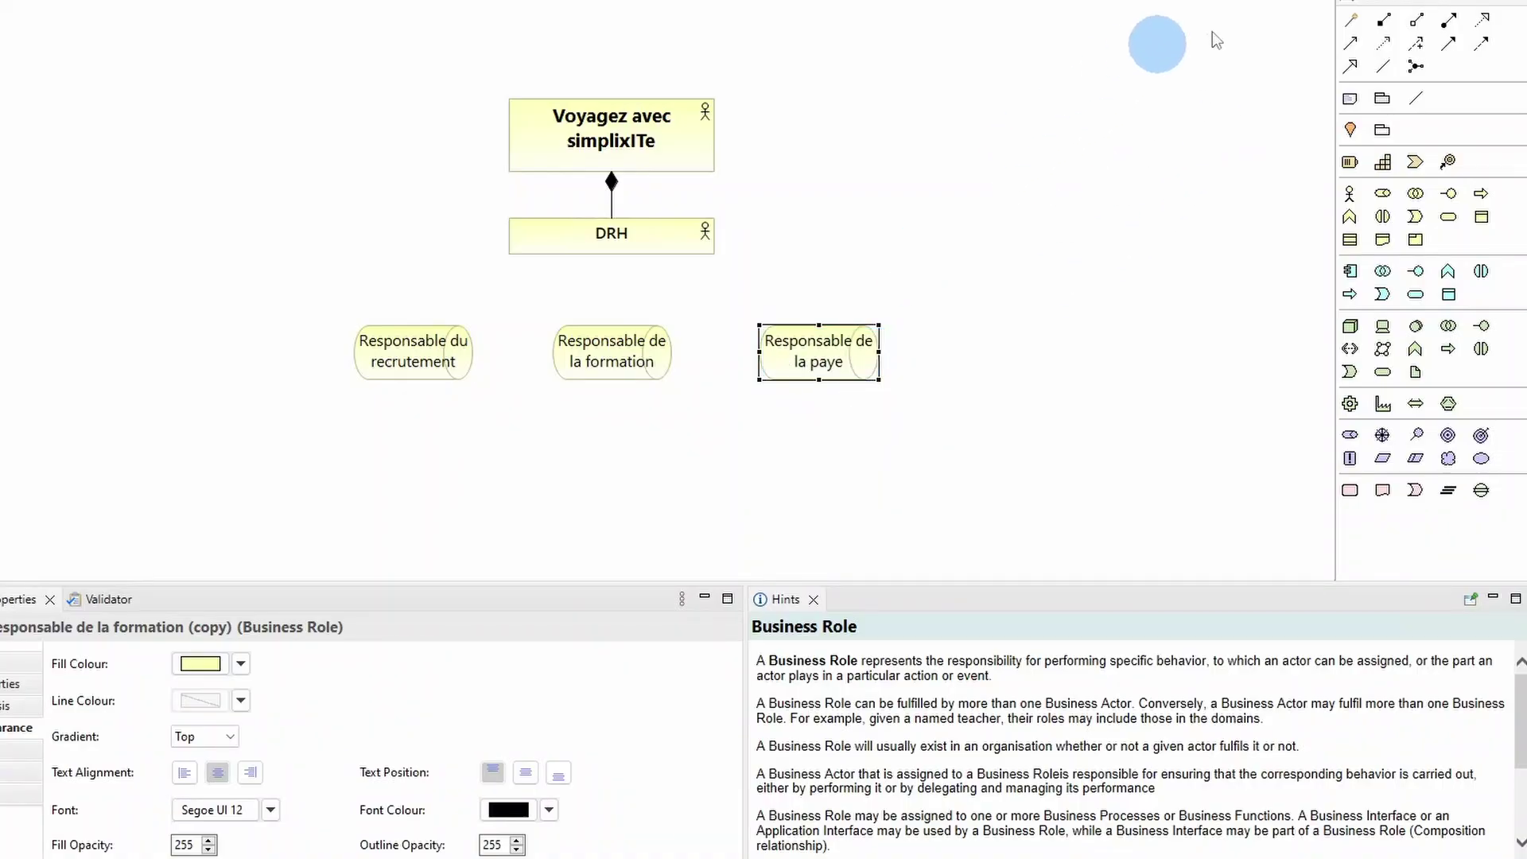
- Draw Assignment relations from DRH to the "Responsable du recrutement", "Responsable de la formation" and "Responsable de la paye" roles
left_click(1448, 19)
left_click(613, 233)
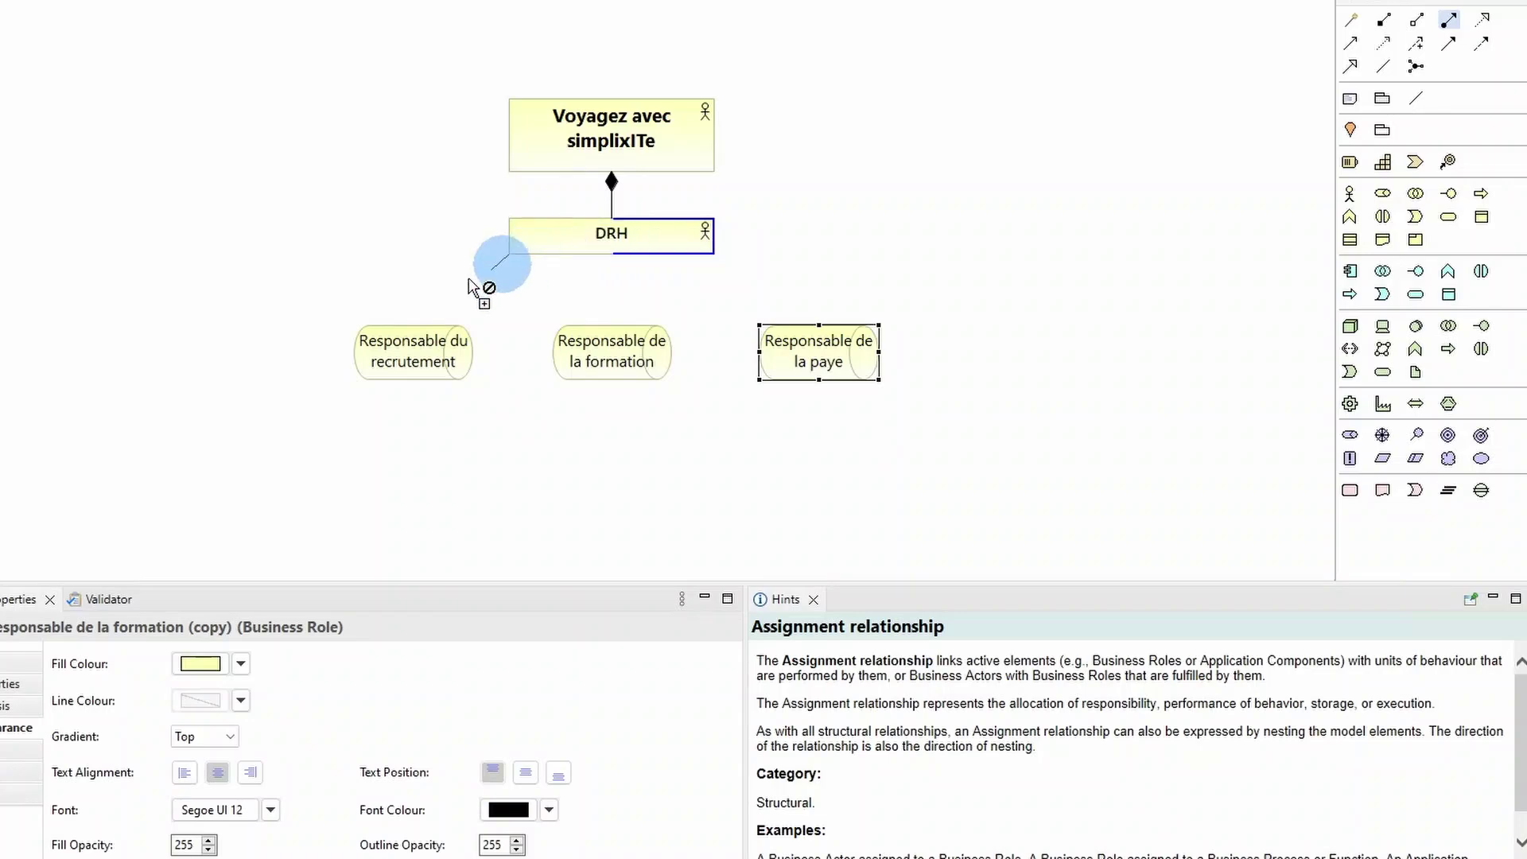
left_click(422, 337)
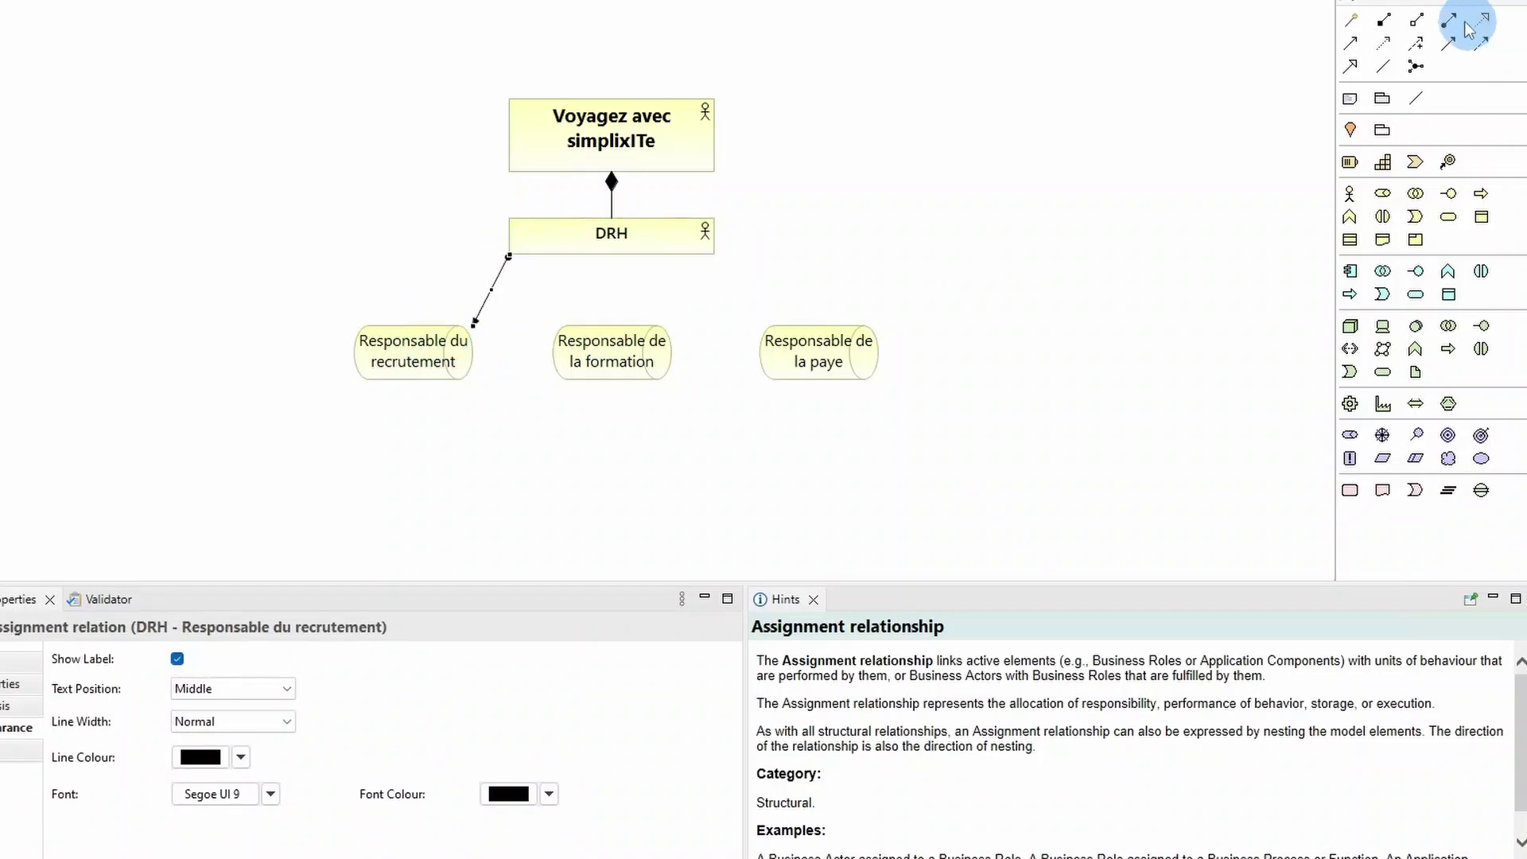
left_click(610, 234)
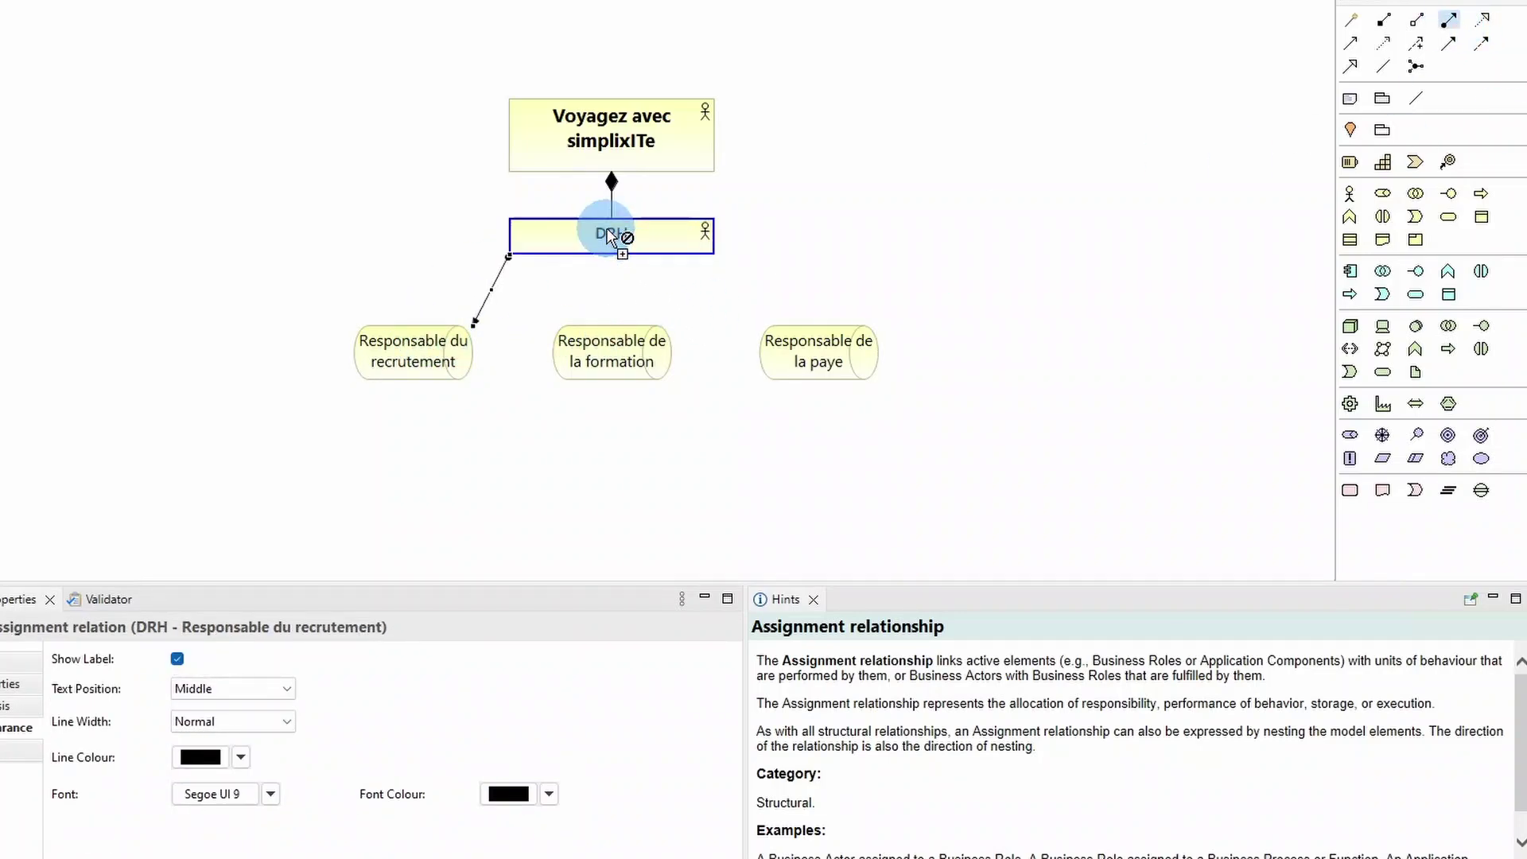
left_click(620, 348)
left_click(1448, 19)
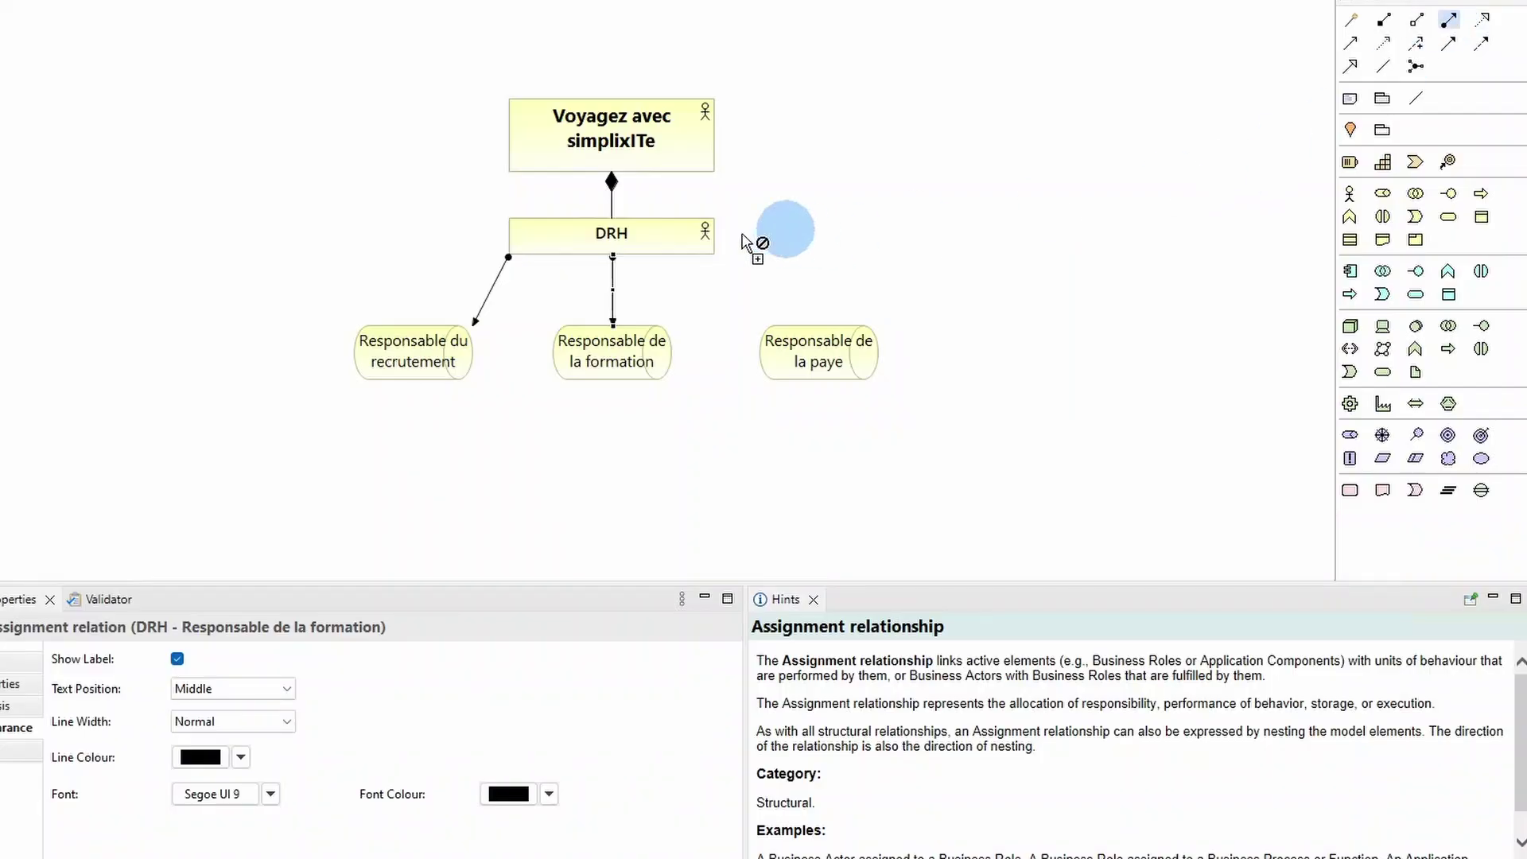
left_click(817, 343)
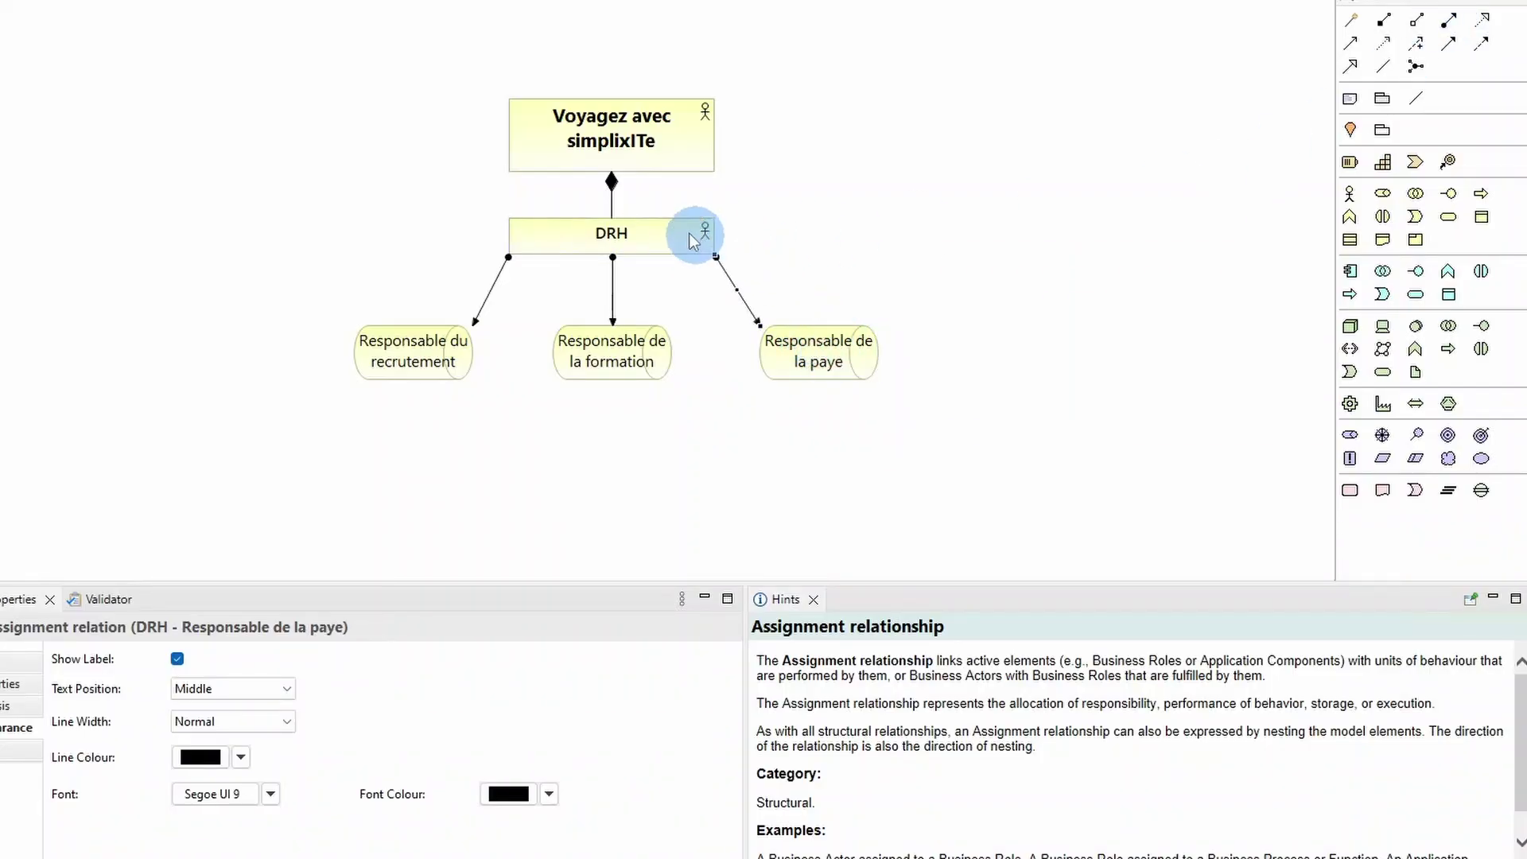
left_click(598, 273)
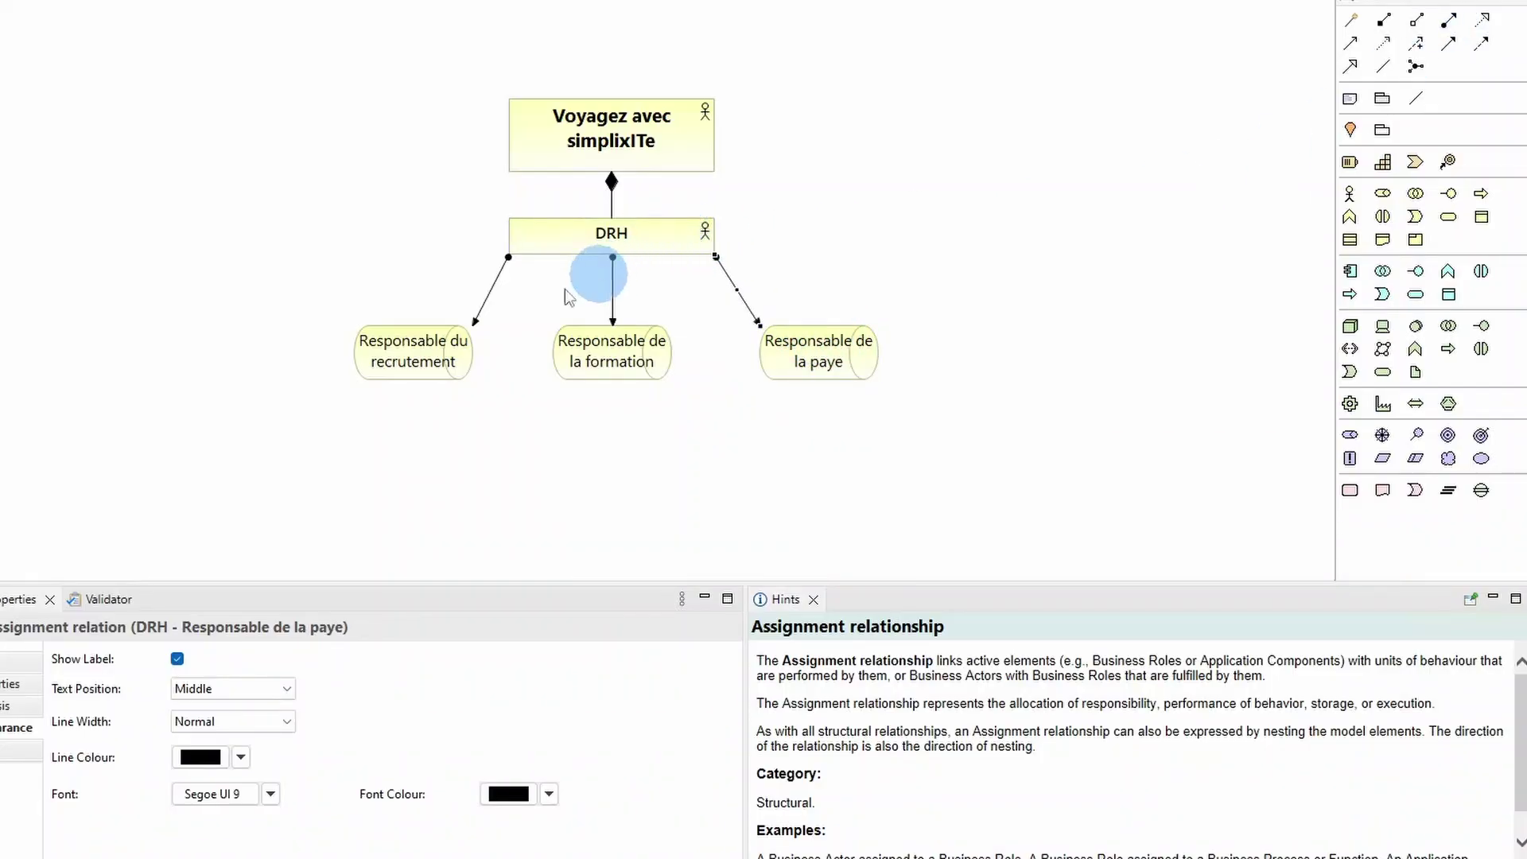
- Bend the Assignment relations from DRH to "Responsable du recrutement" and "Responsable de la paye" into right-angled routes leaving DRH's sides
left_click(491, 288)
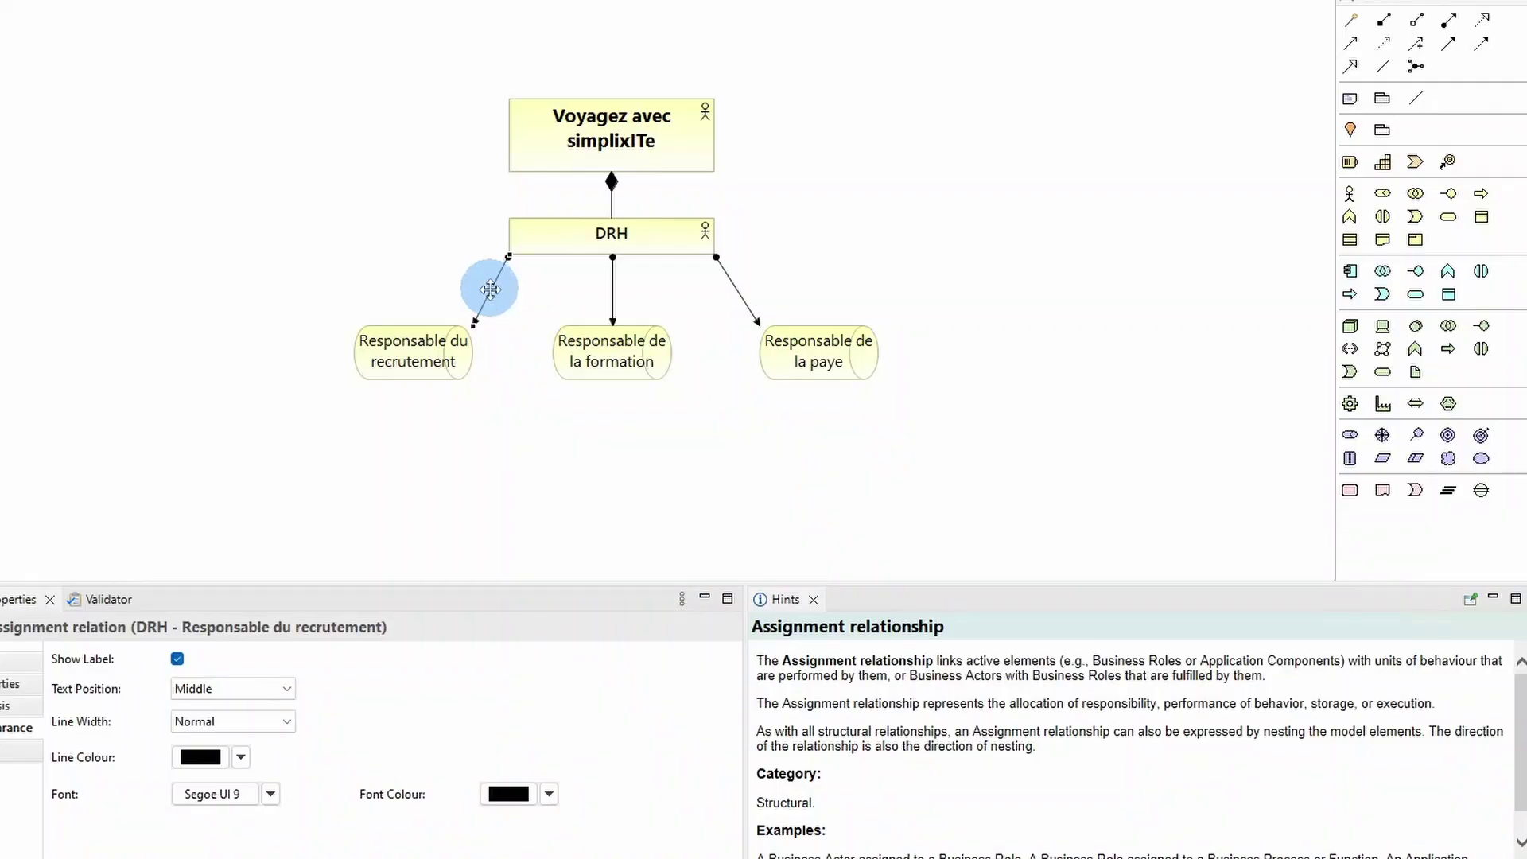
left_click_drag(512, 258, 398, 230)
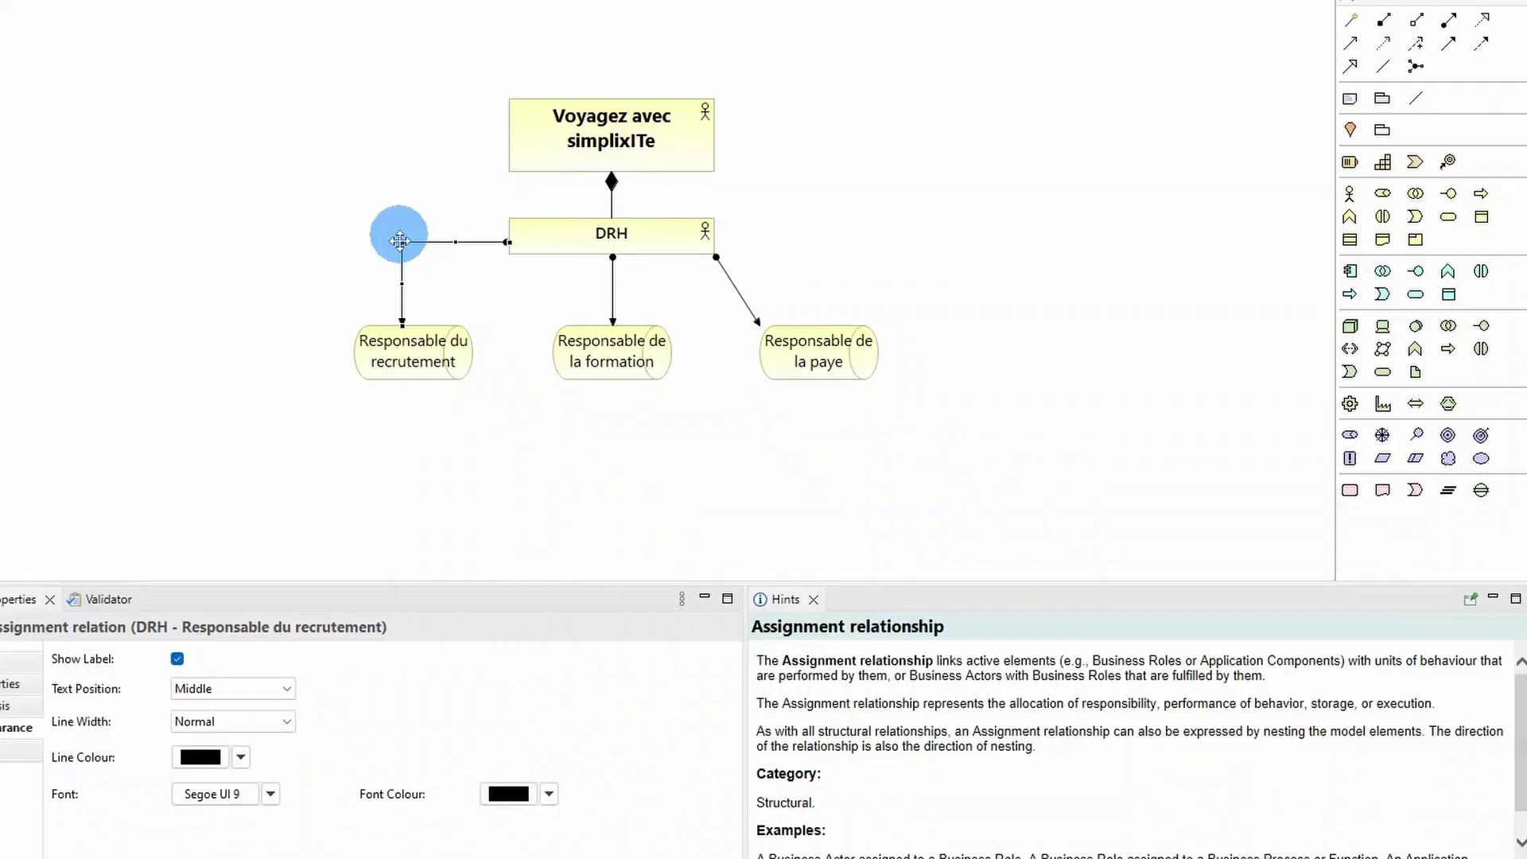
left_click(738, 296)
left_click_drag(728, 292, 812, 244)
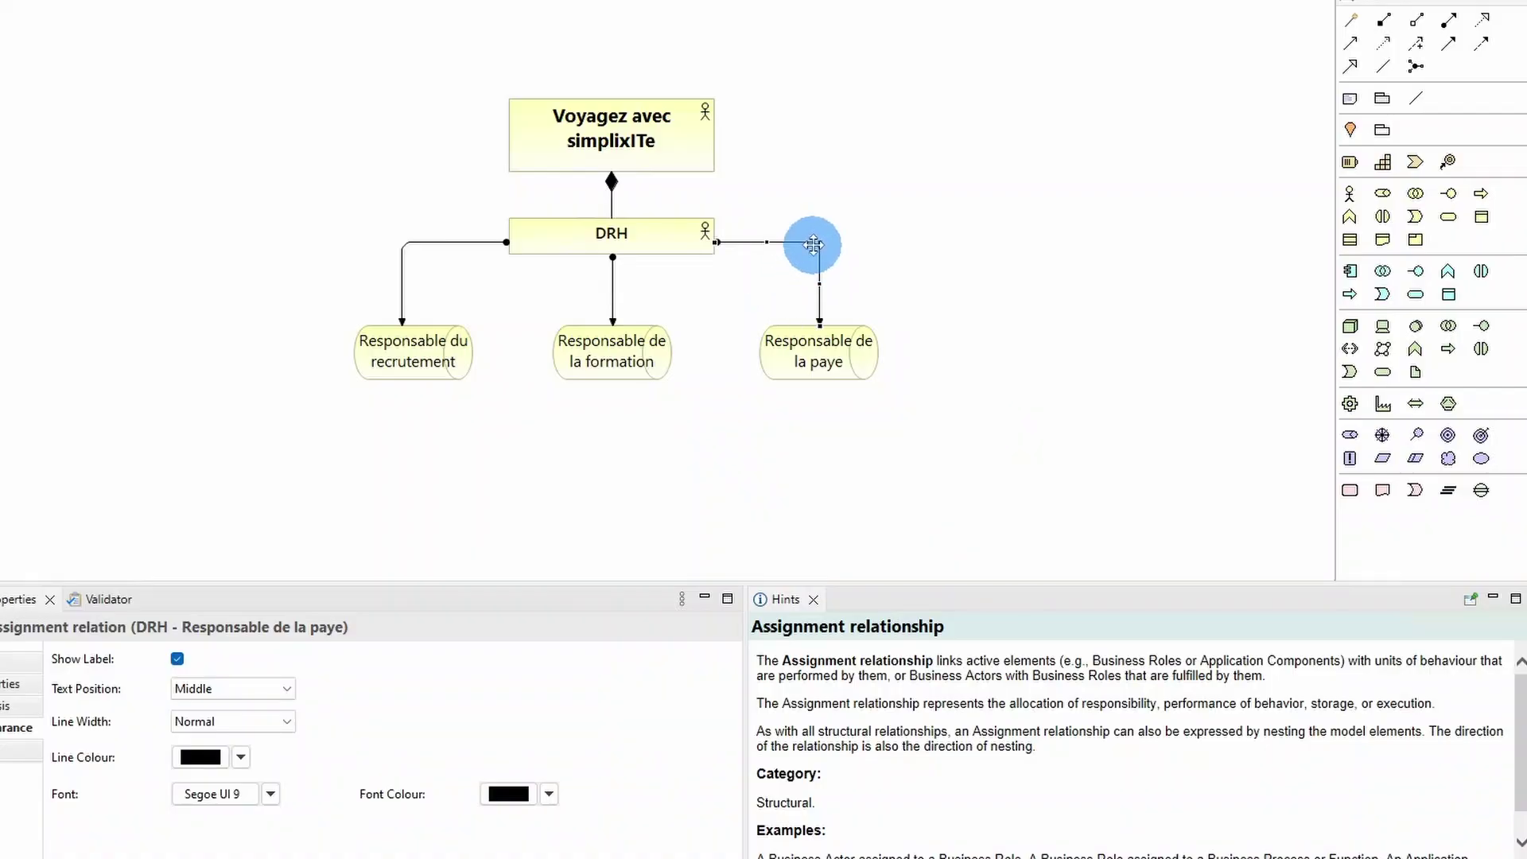
left_click(955, 303)
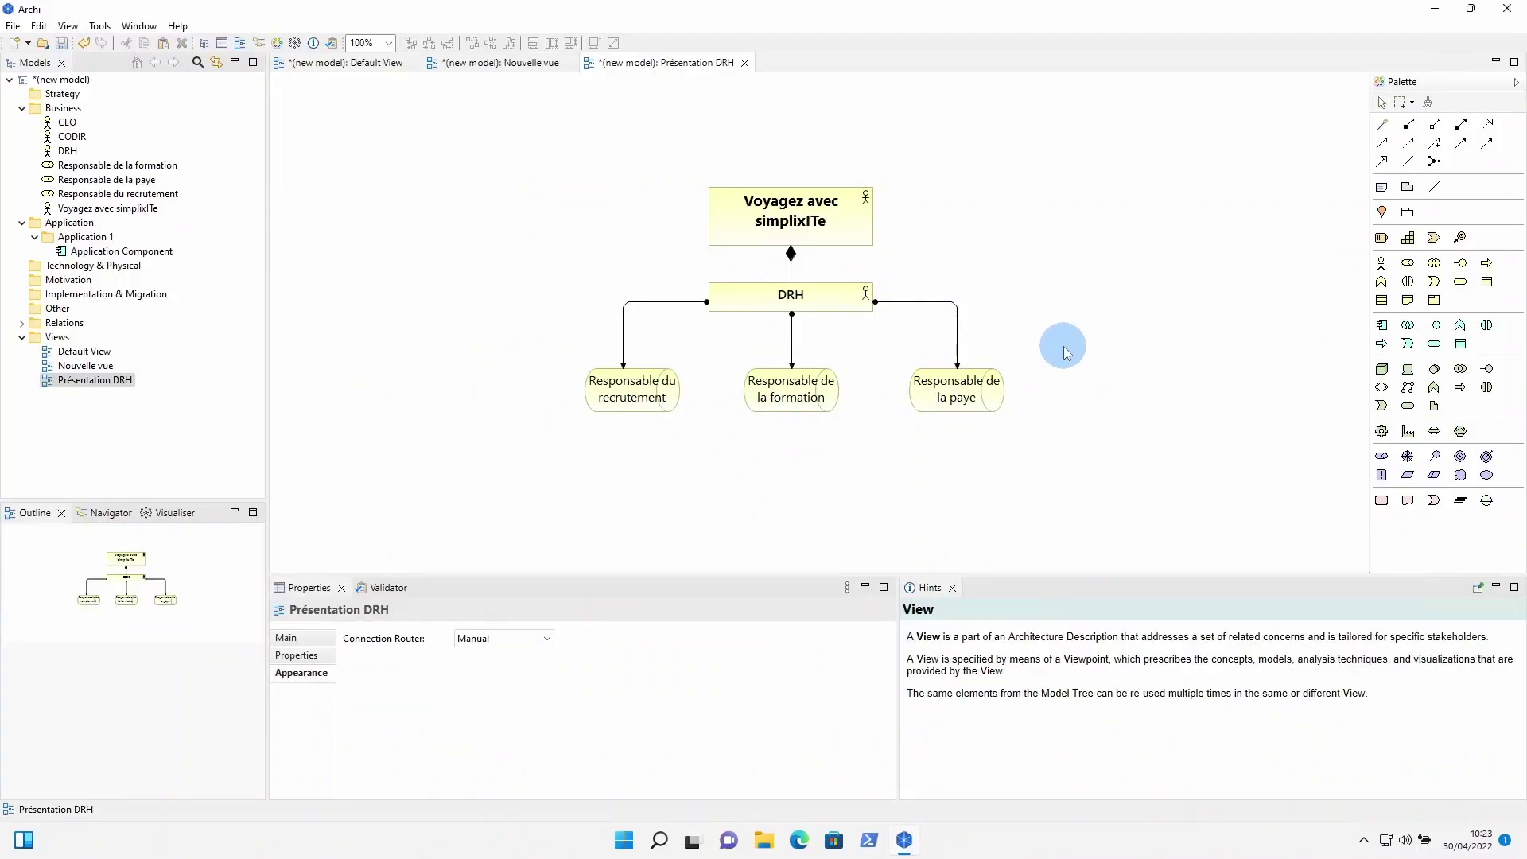
- Add a Business Process below the "Responsable du recrutement" role and name it "Recruter"
left_click(1487, 264)
left_click(573, 502)
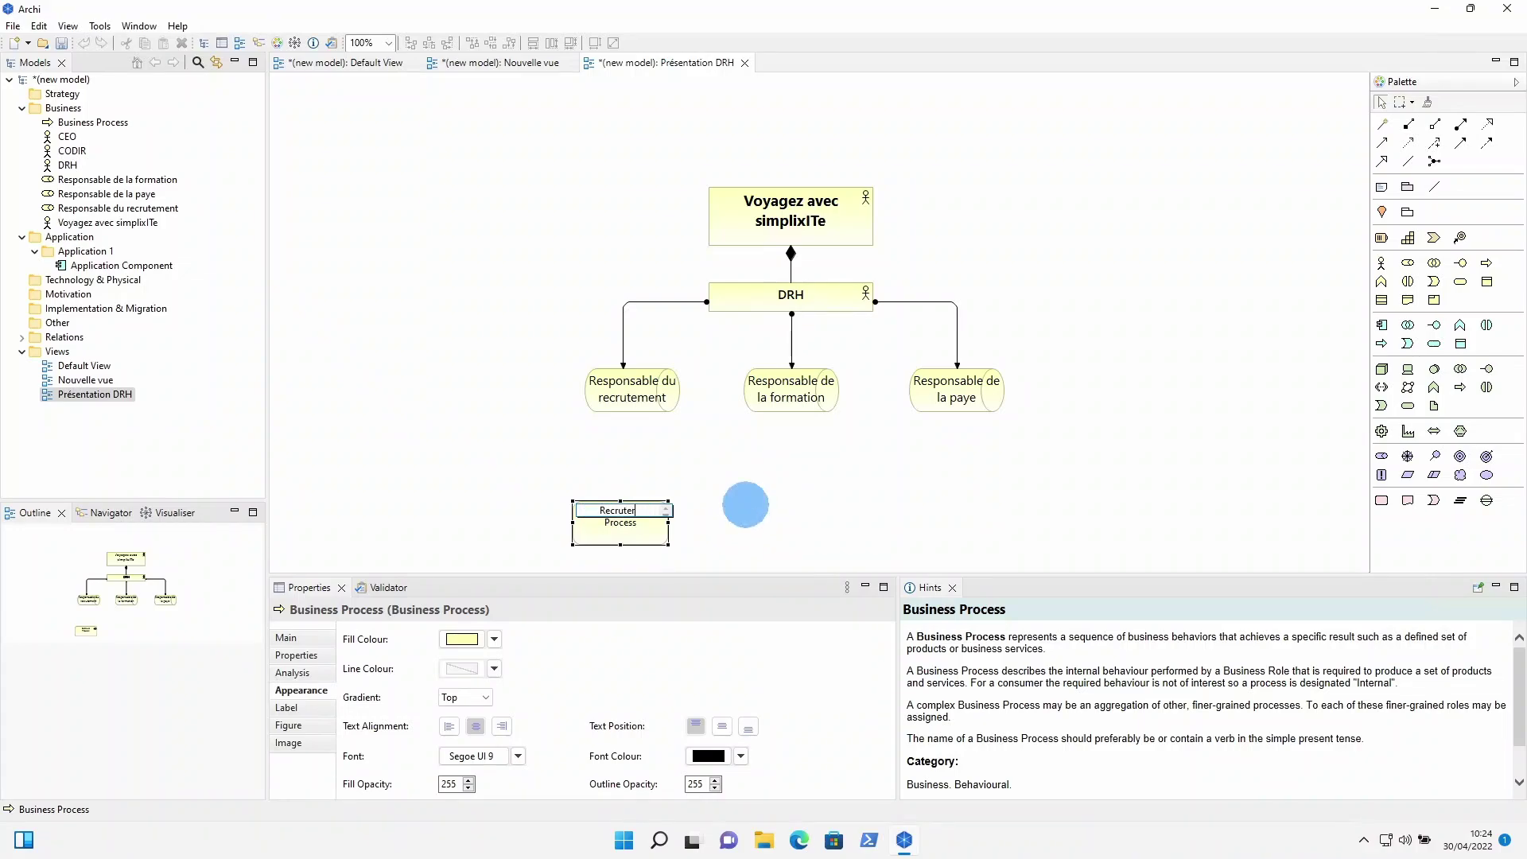
left_click(745, 504)
- Duplicate the "Recruter" process, place the copy below the "Responsable de la formation" role and rename it as "Former"
left_click_drag(640, 526, 810, 500)
key("ctrl+c")
key("ctrl+v")
type("F")
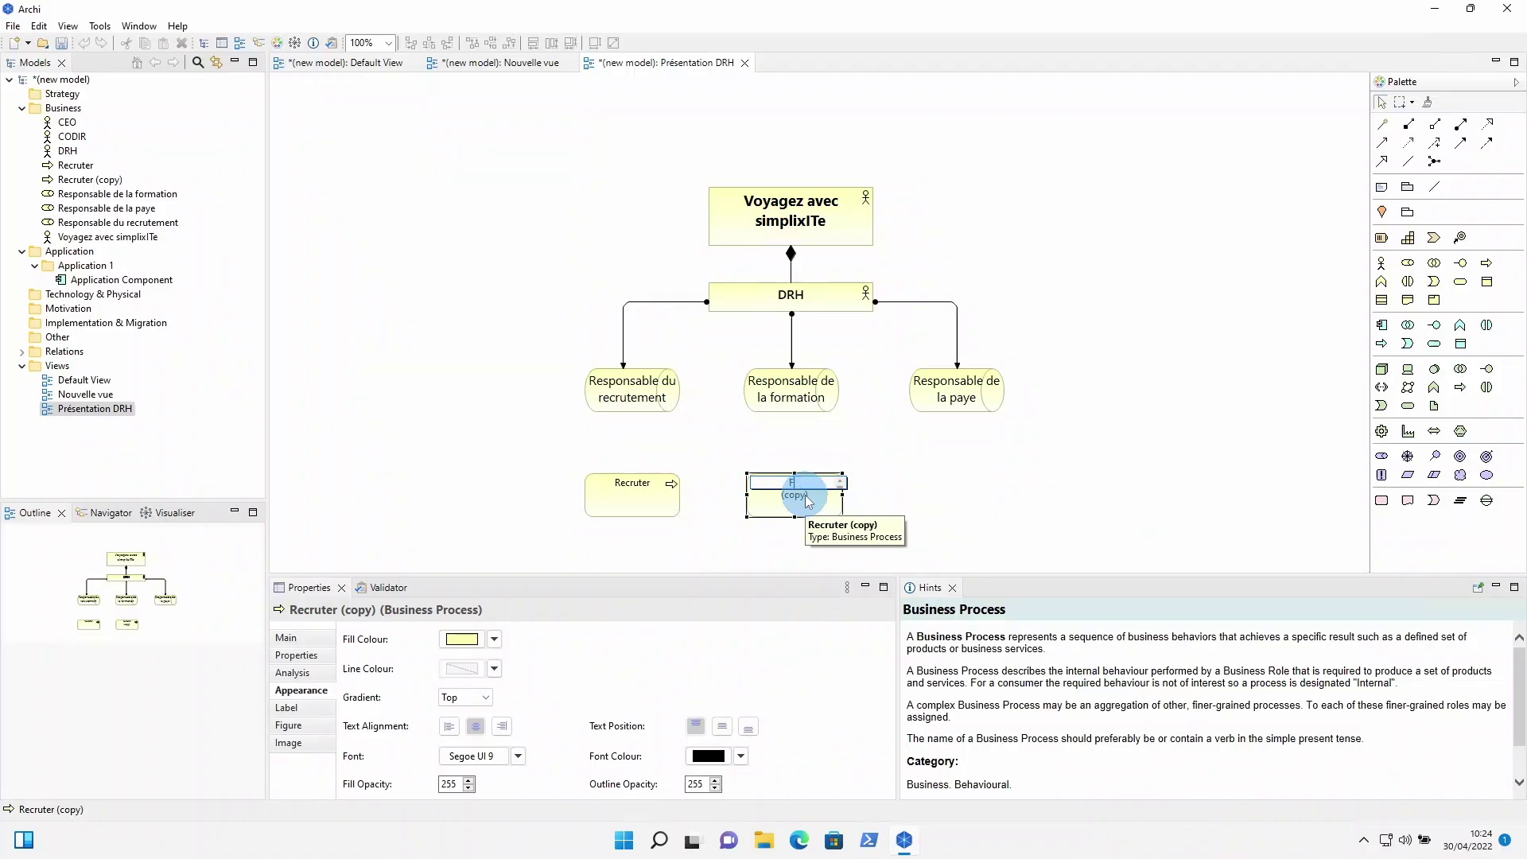
type("ormer")
left_click(988, 461)
- Duplicate the "Former" process, place the copy below the "Responsable de la paye" role and rename it as "Traiter la paye"
left_click(804, 489)
key("ctrl+c")
key("ctrl+v")
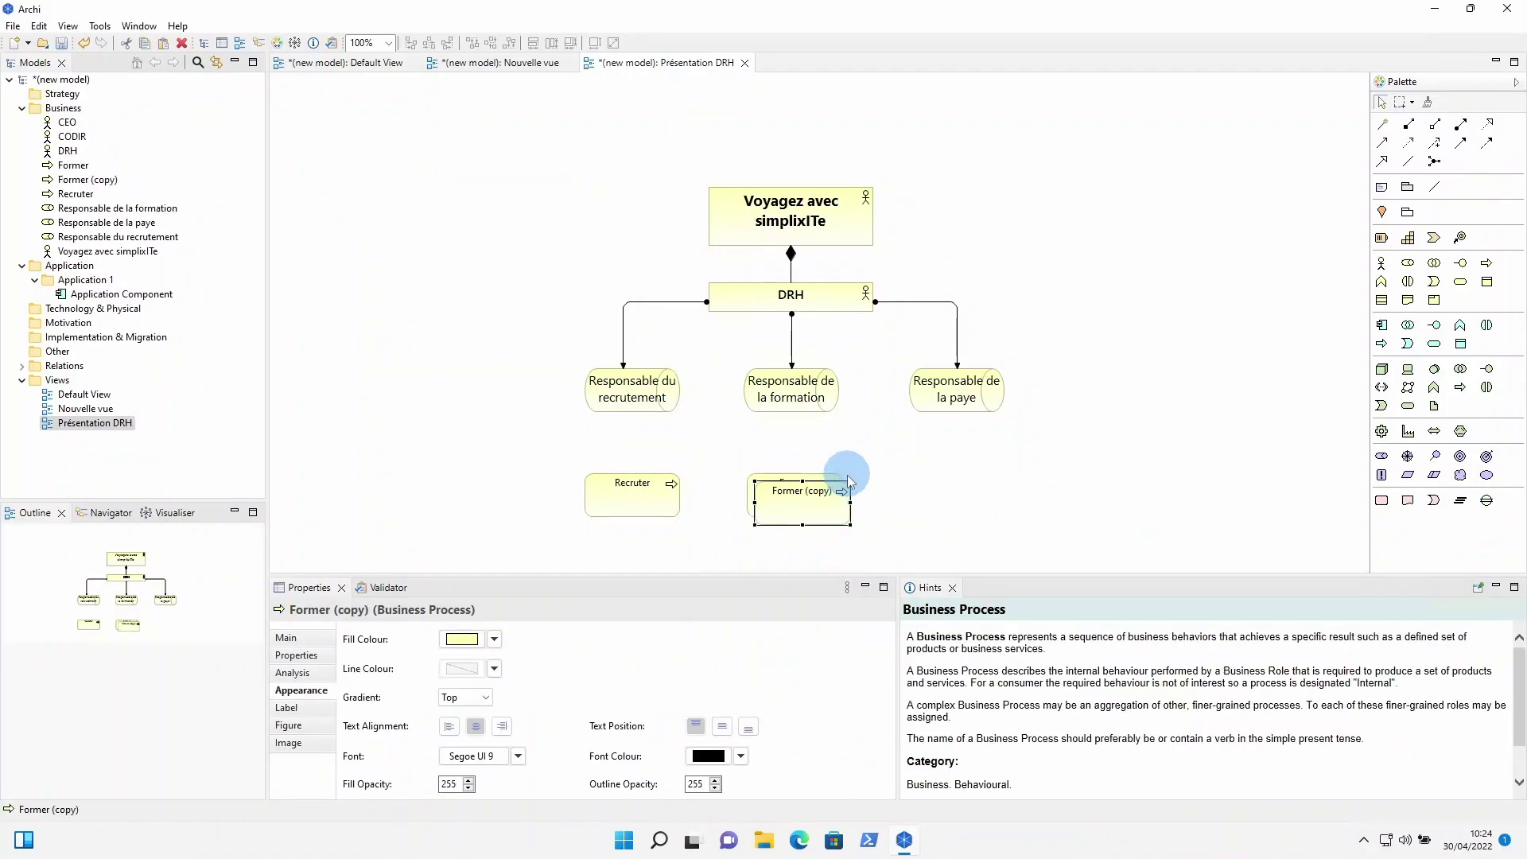
left_click_drag(831, 502, 983, 494)
left_click(948, 477)
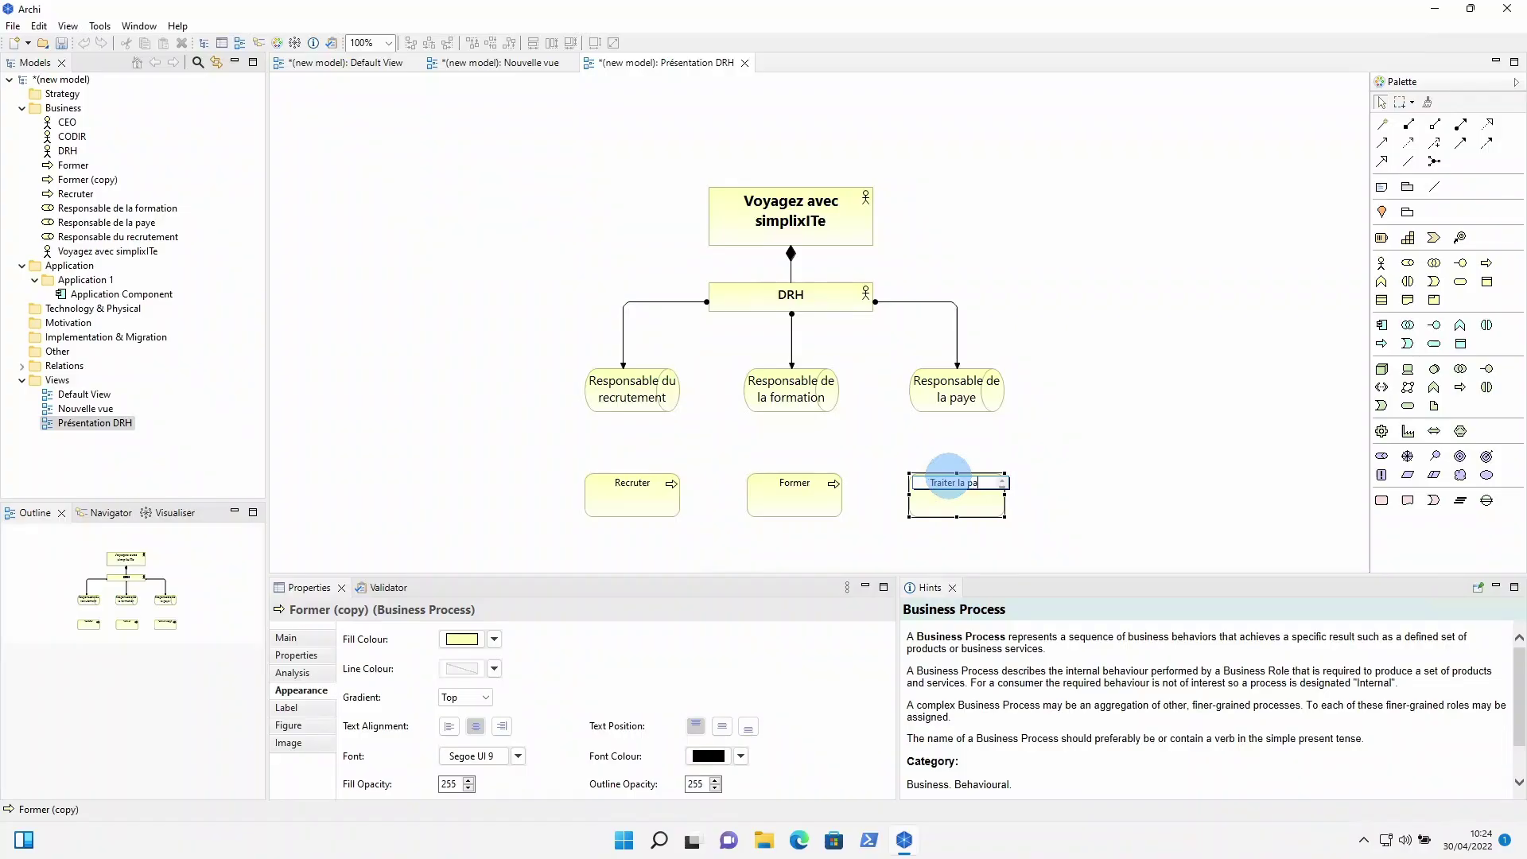
type("Traiter la paye")
key("Return")
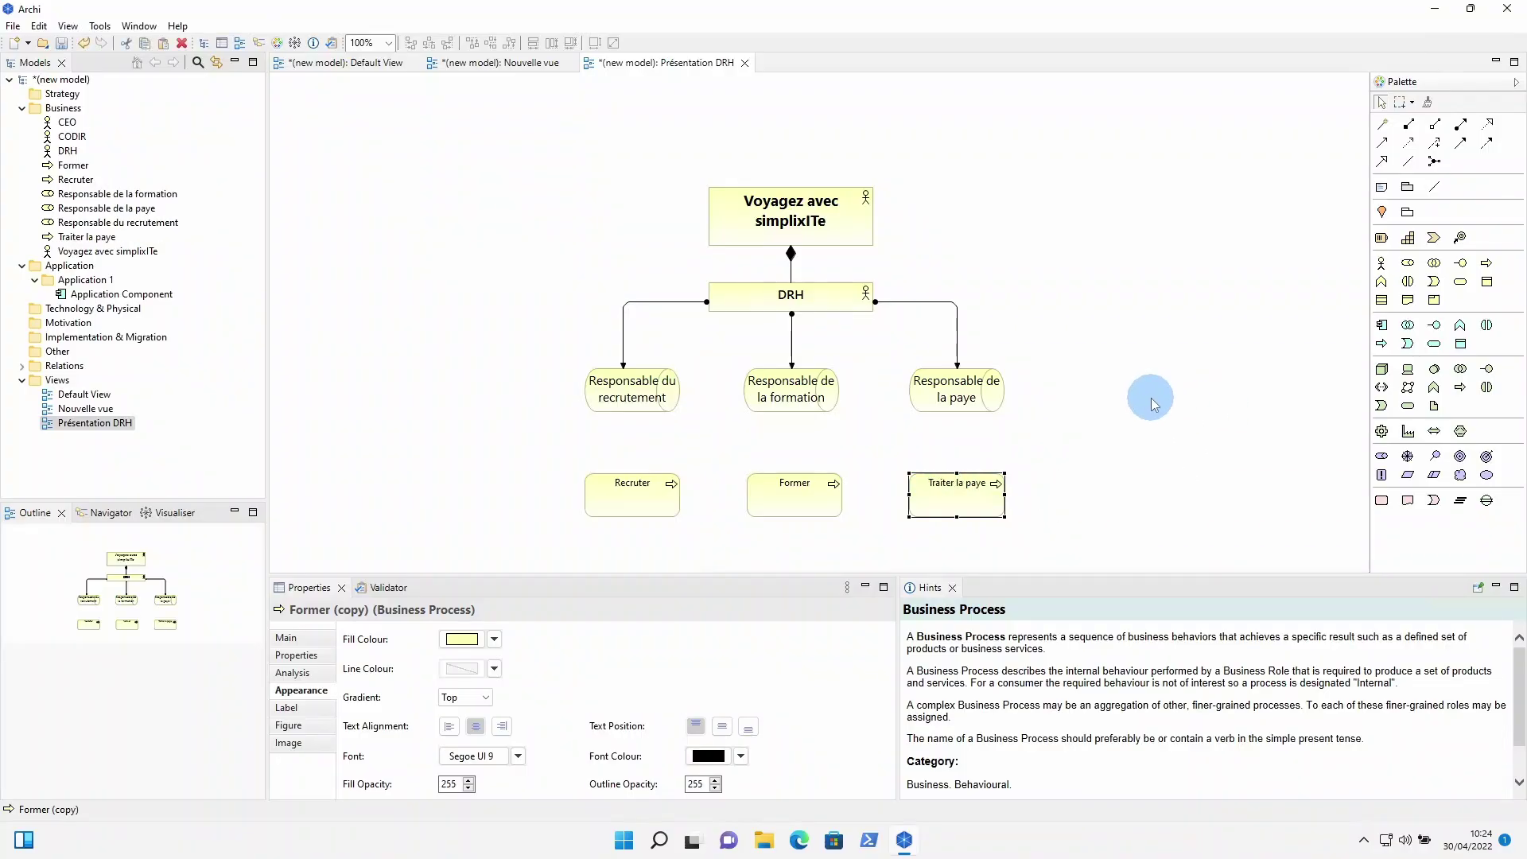
- Draw a Triggering relation from the "Recruter" process to the "Former" process
left_click(1382, 124)
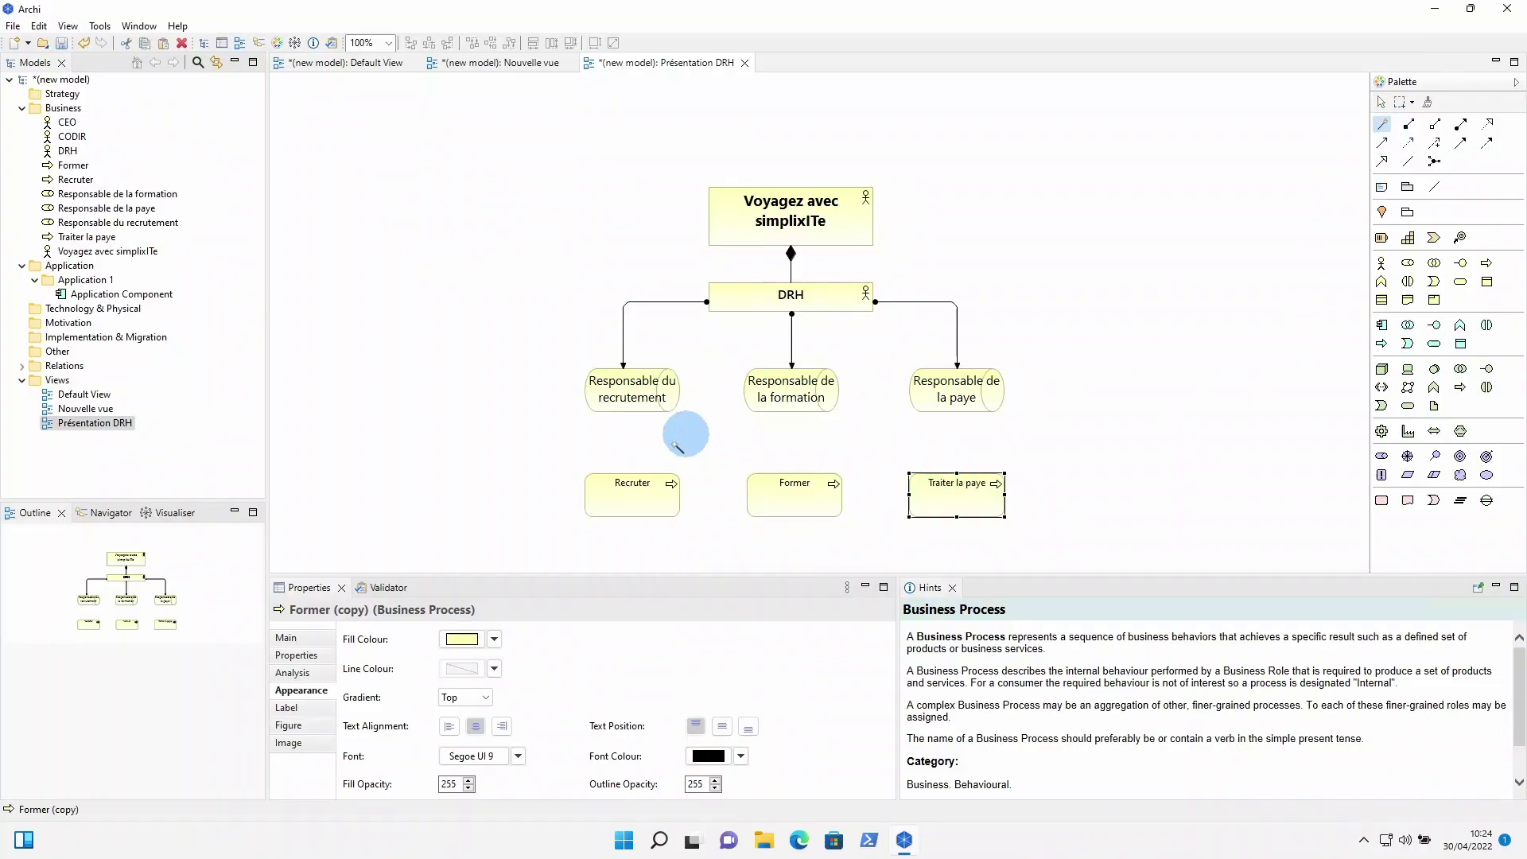
left_click(636, 497)
left_click(770, 508)
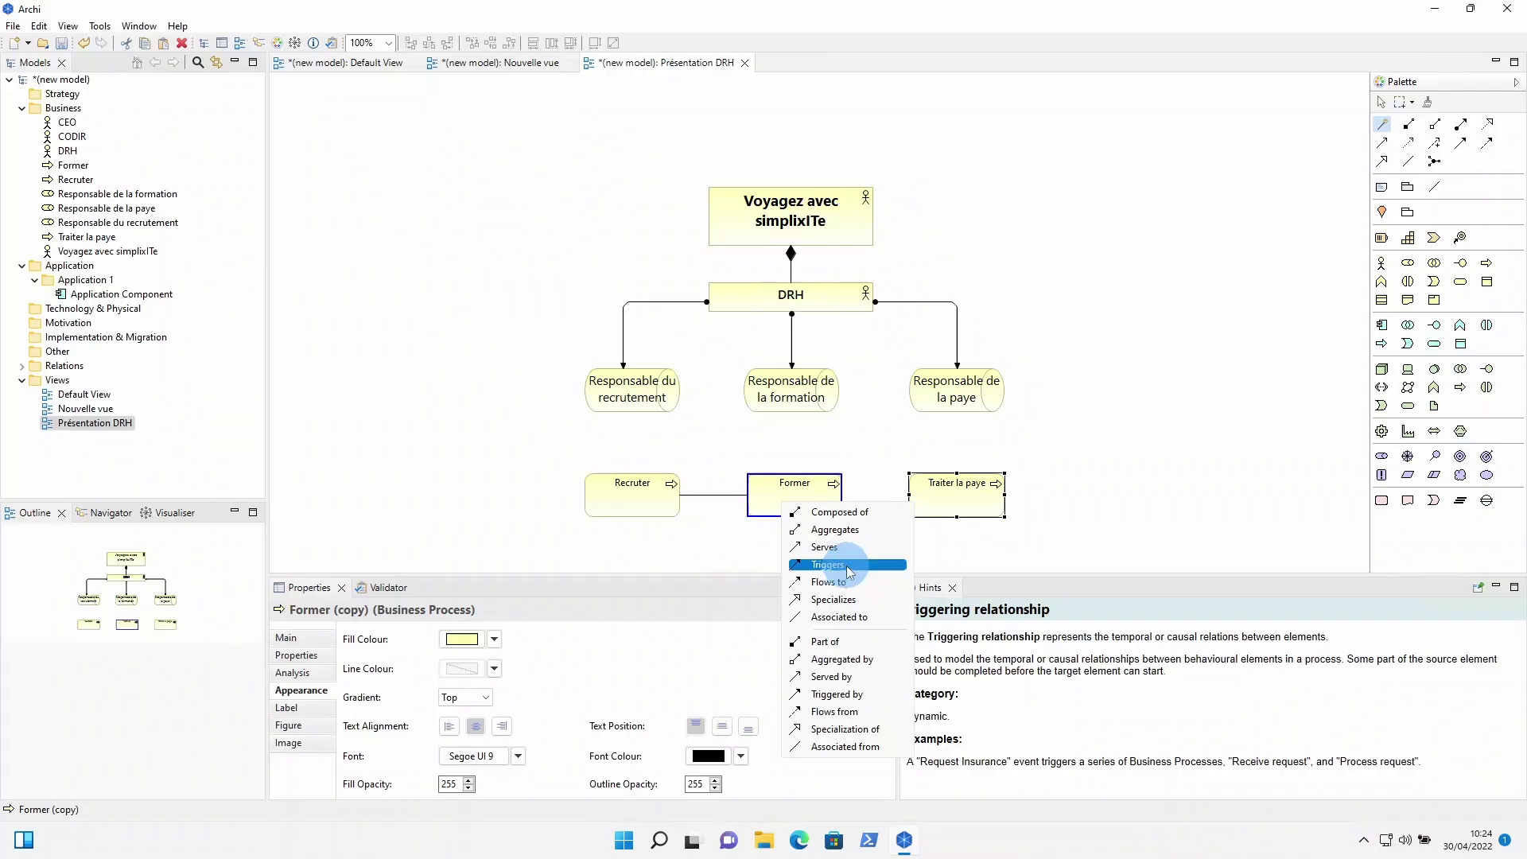
left_click(827, 564)
- Draw Assignment relations from the recruitment, training and payroll roles to the "Recruter", "Former" and "Traiter la paye" processes respectively
left_click(1460, 124)
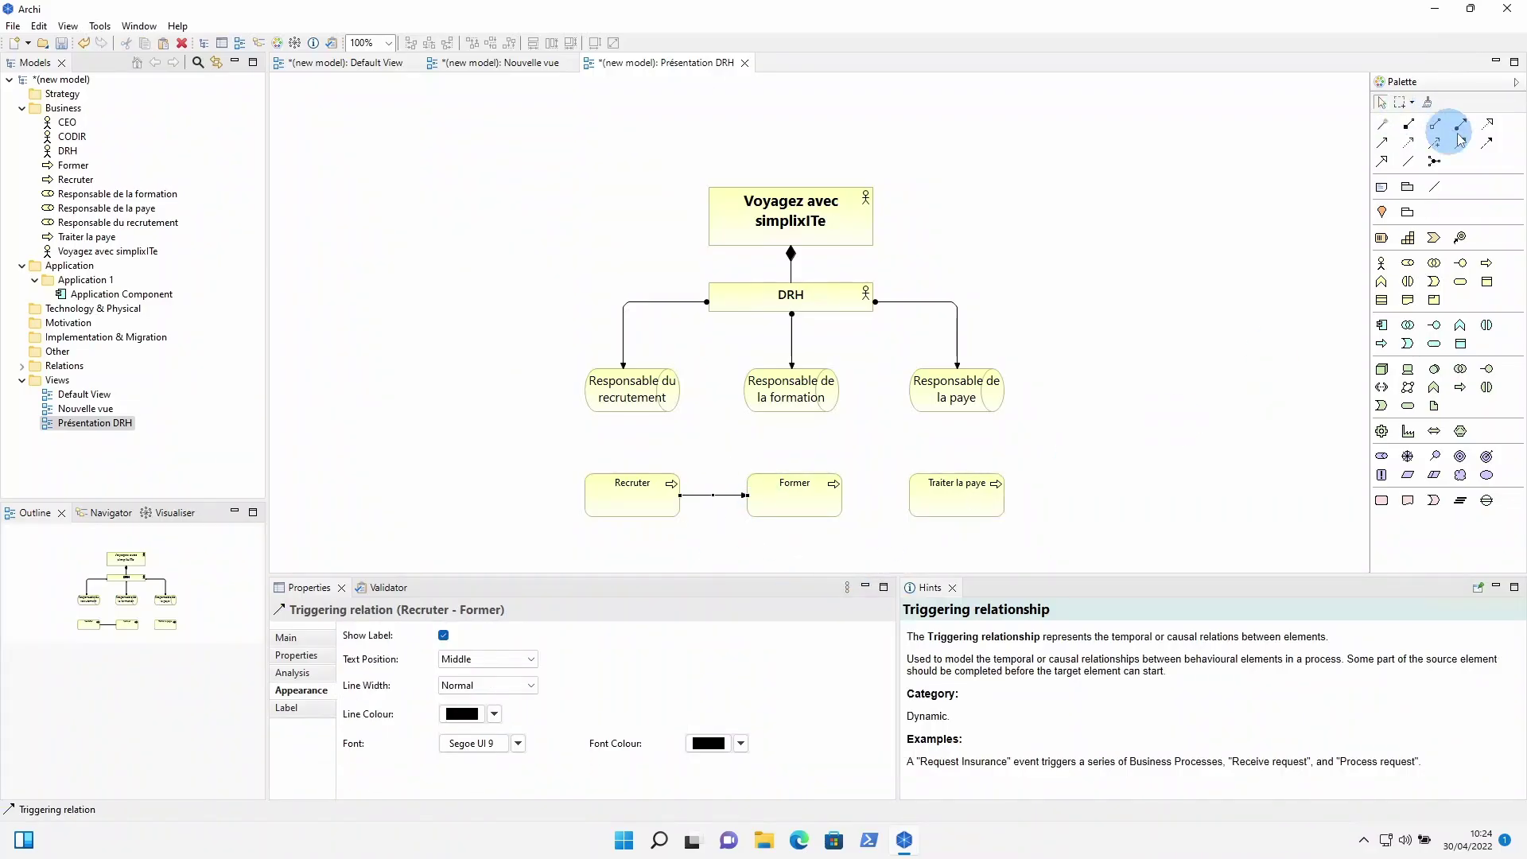
left_click(636, 386)
left_click(632, 493)
left_click(1460, 124)
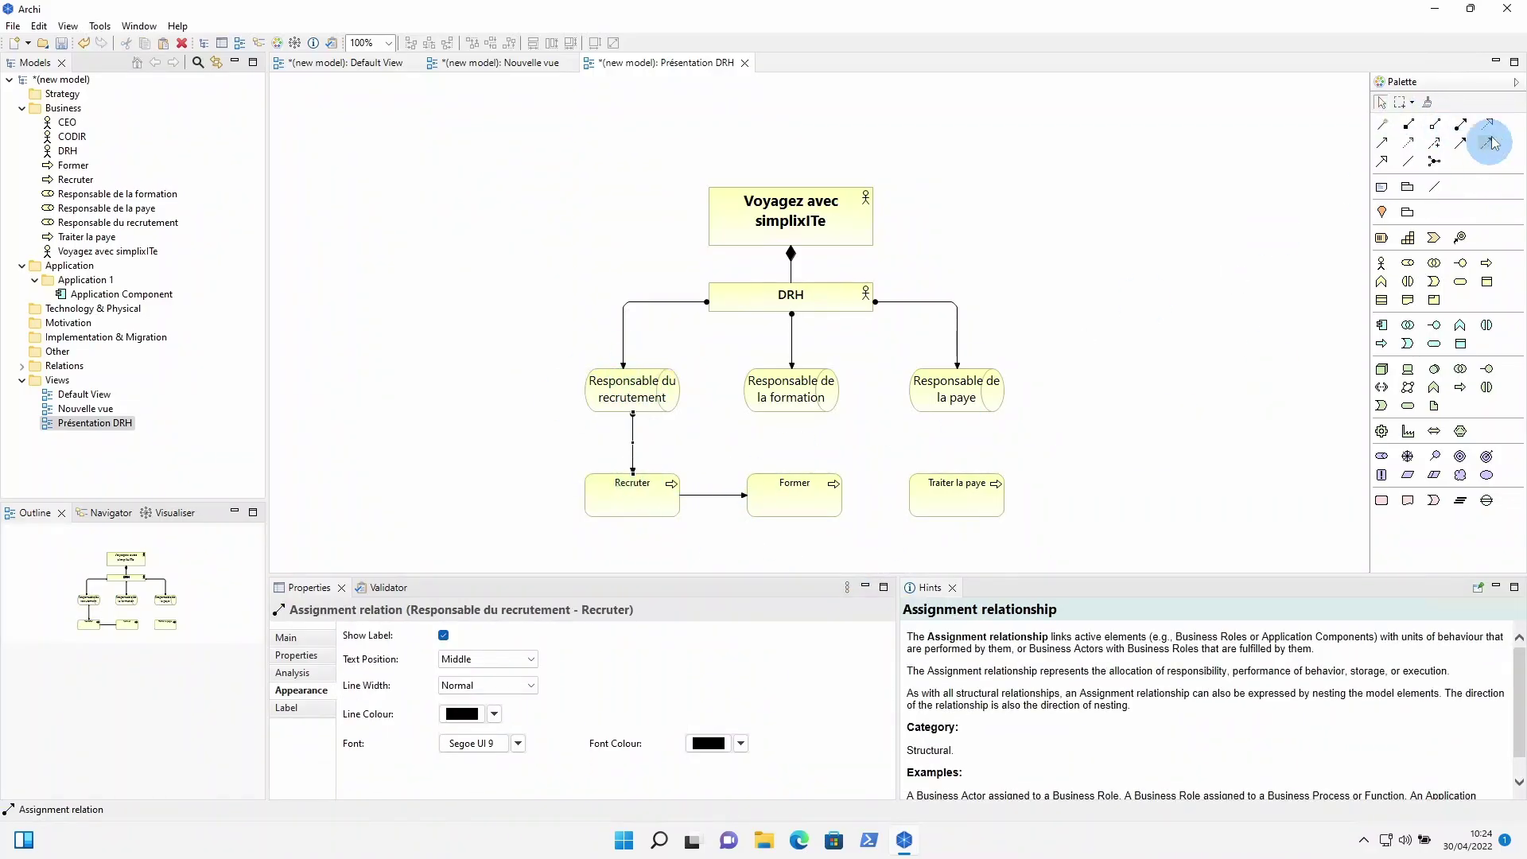
left_click(978, 381)
left_click(791, 391)
left_click(803, 491)
left_click(1459, 124)
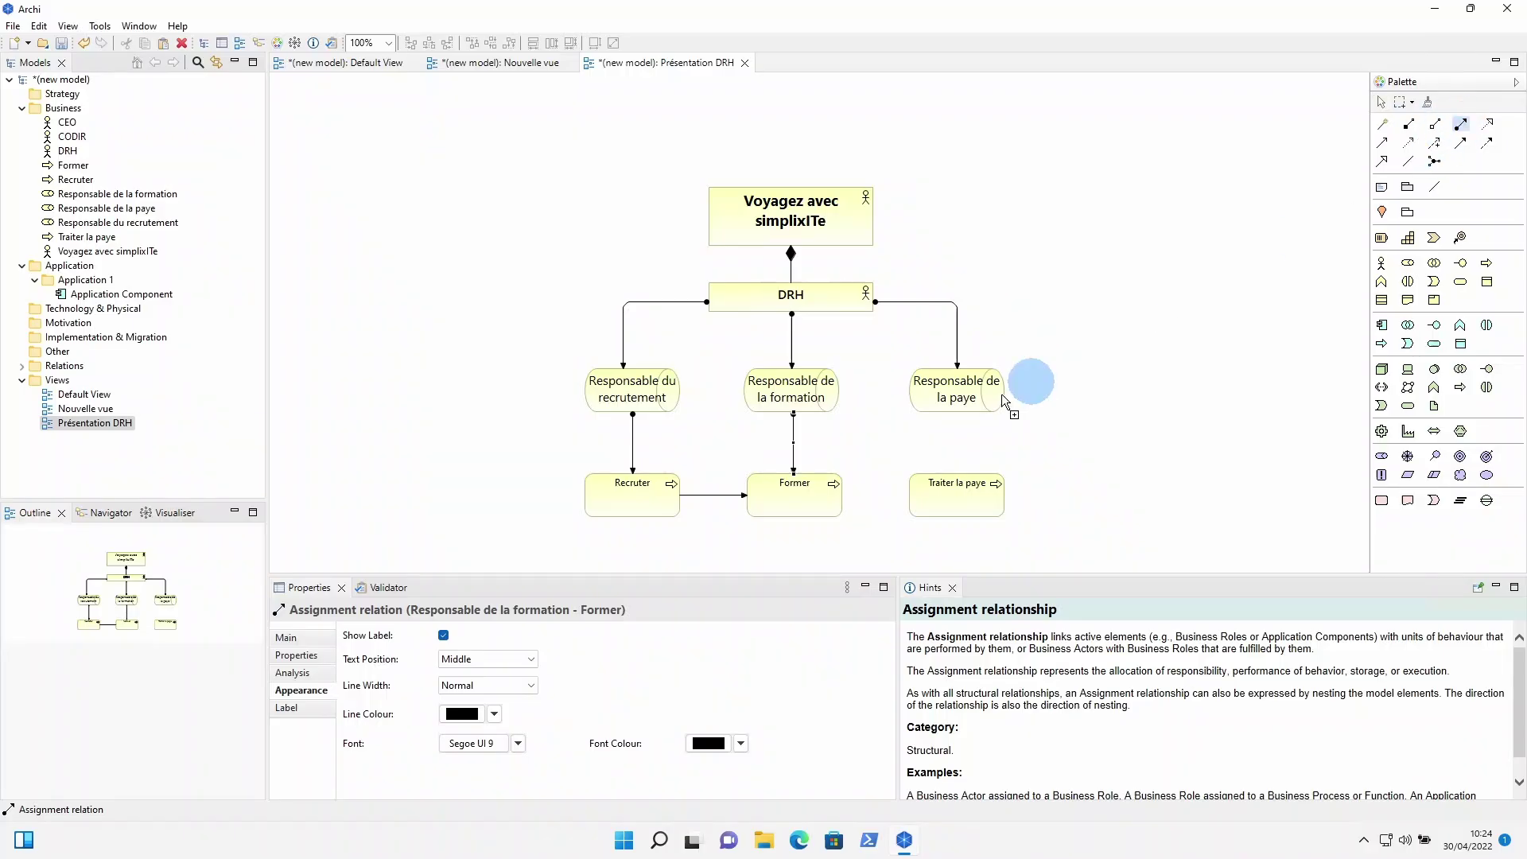
left_click(982, 390)
left_click(957, 489)
left_click(1106, 413)
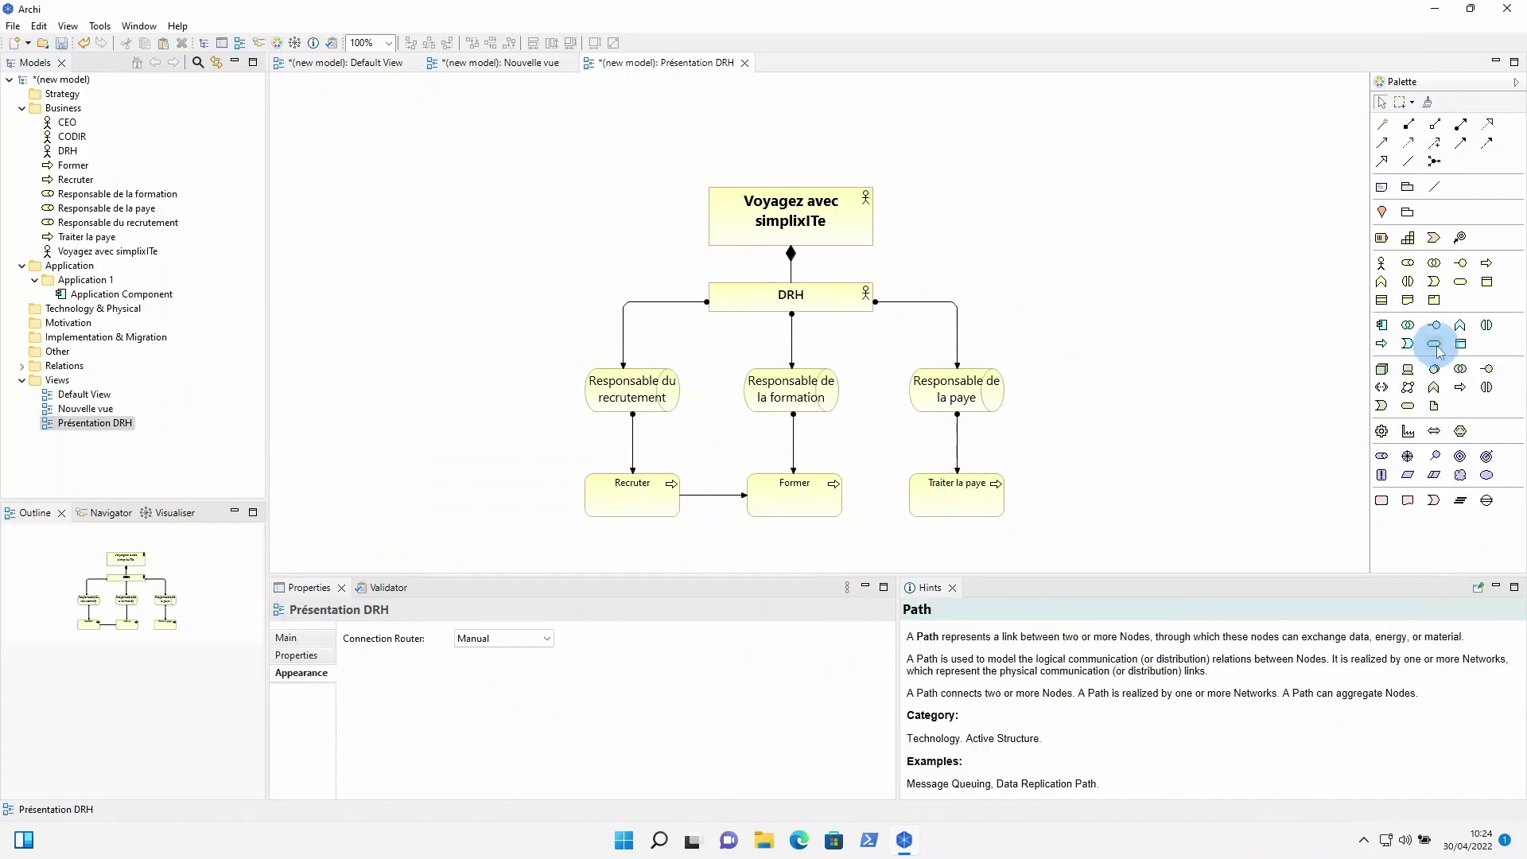
- Add an Application Component named "SIRH" below the "Recruter" and "Former" processes and widen it to span both
left_click(1381, 325)
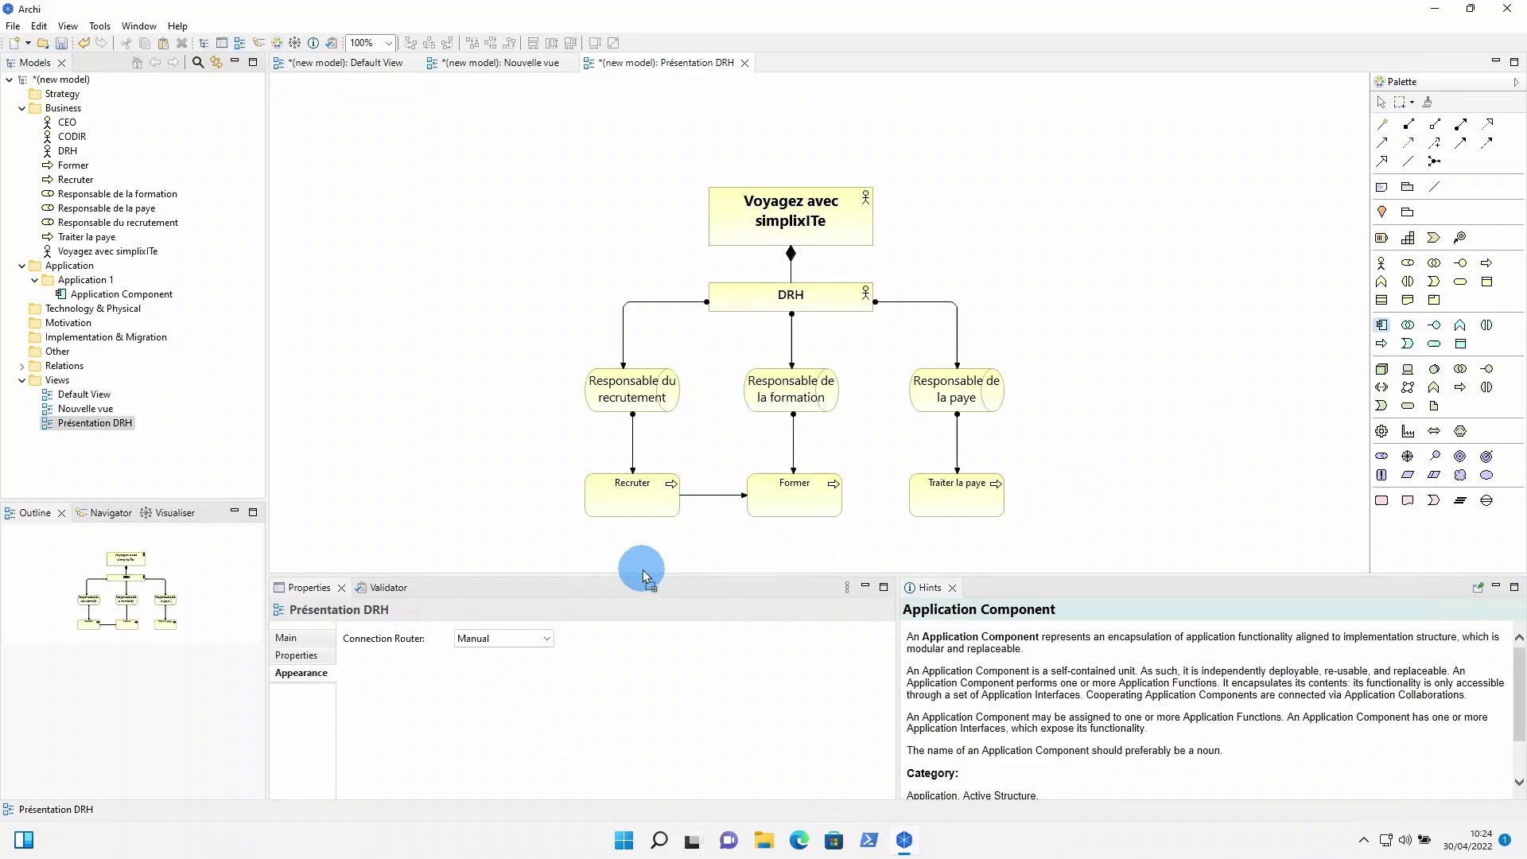
left_click(645, 558)
left_click_drag(718, 562, 839, 547)
double_click(716, 531)
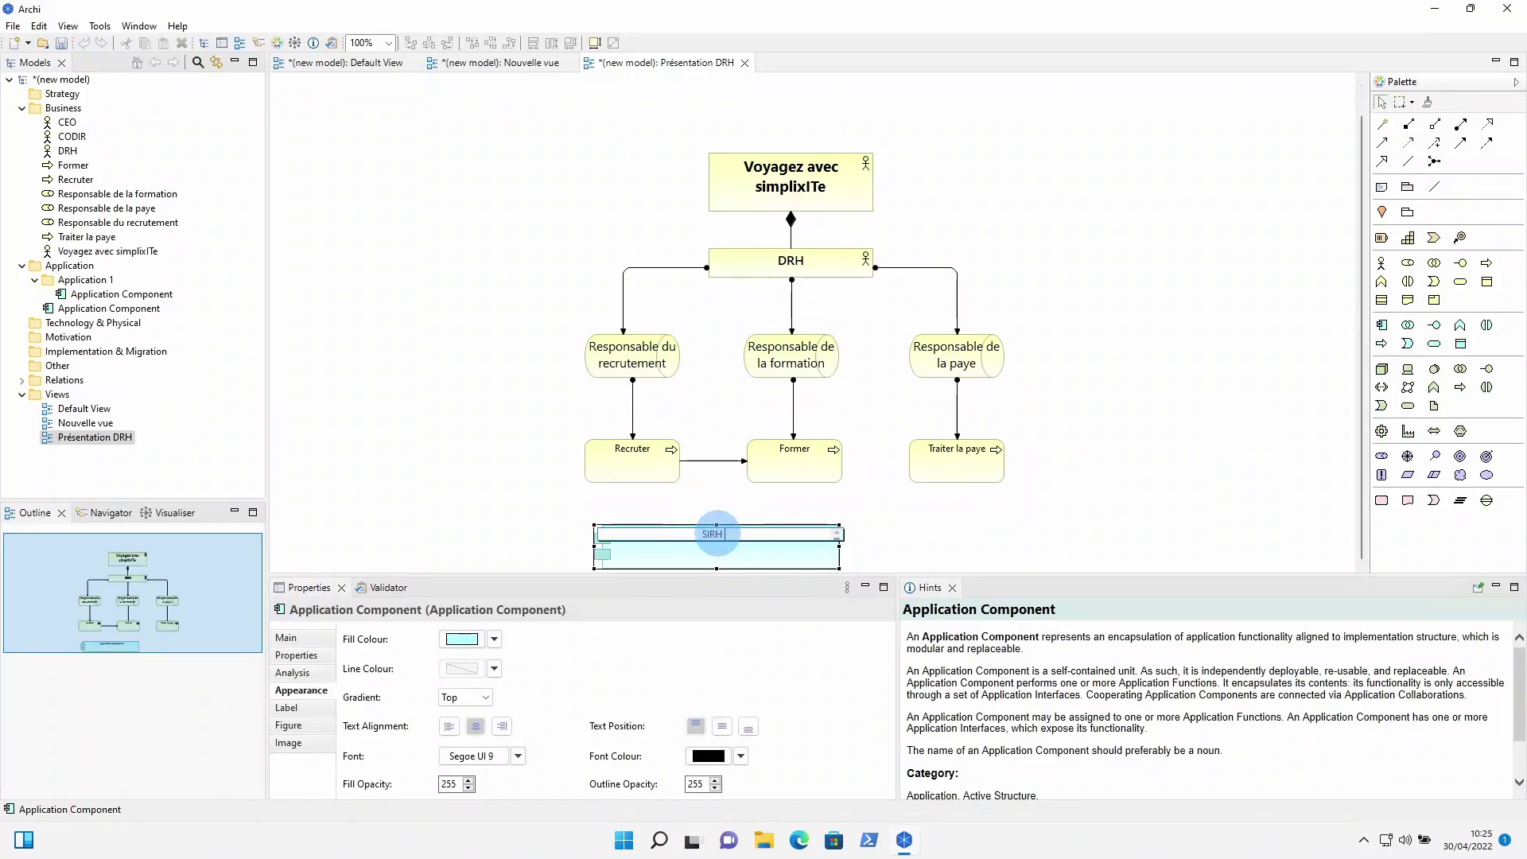
left_click(903, 504)
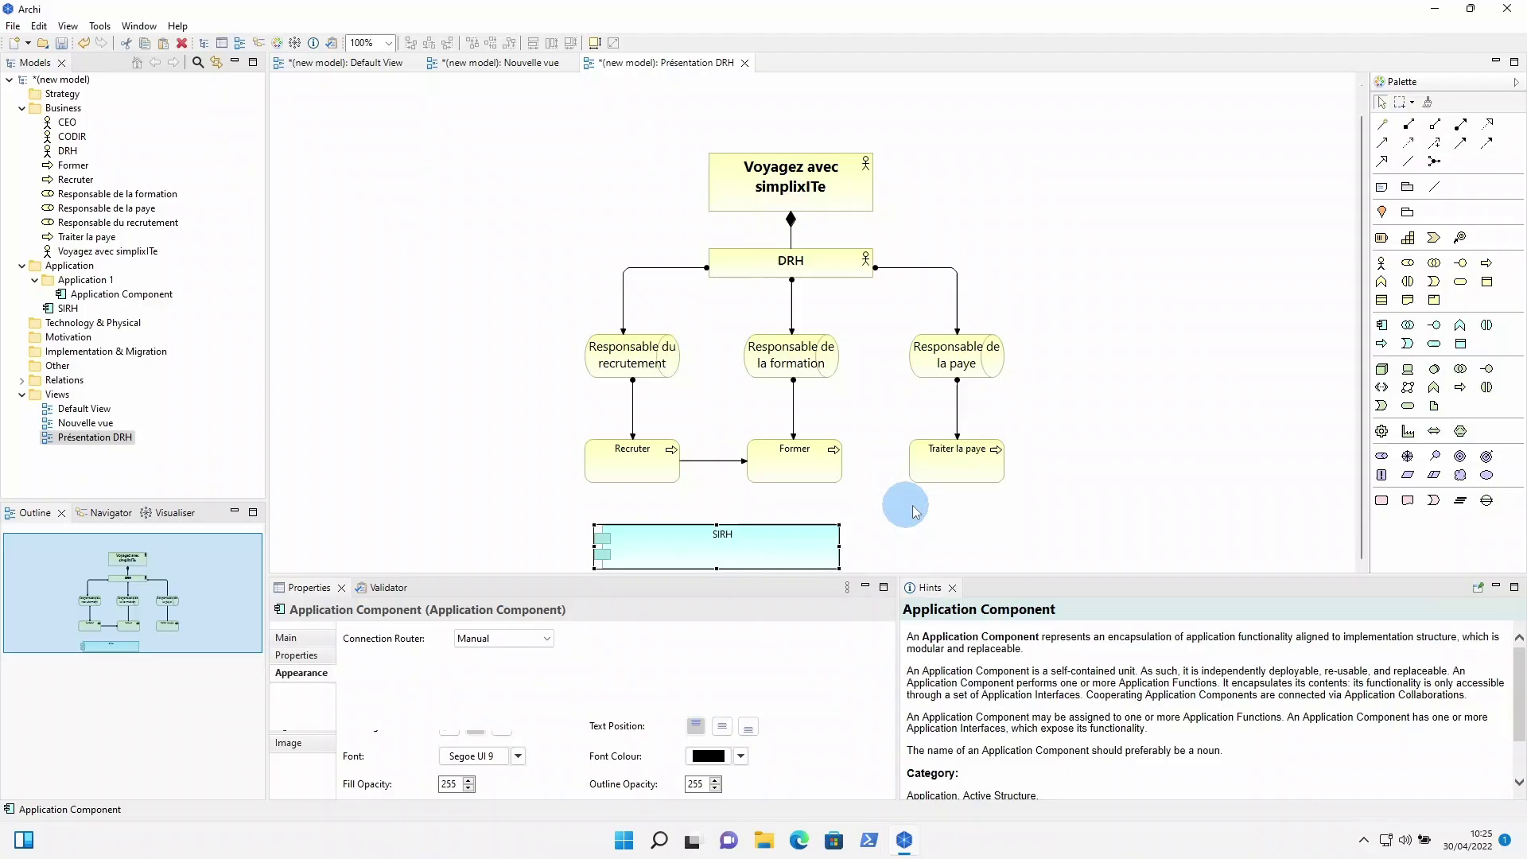
- Draw Serving relations from the SIRH component to the "Recruter" and "Former" processes
left_click(1382, 125)
left_click(630, 462)
left_click(642, 540)
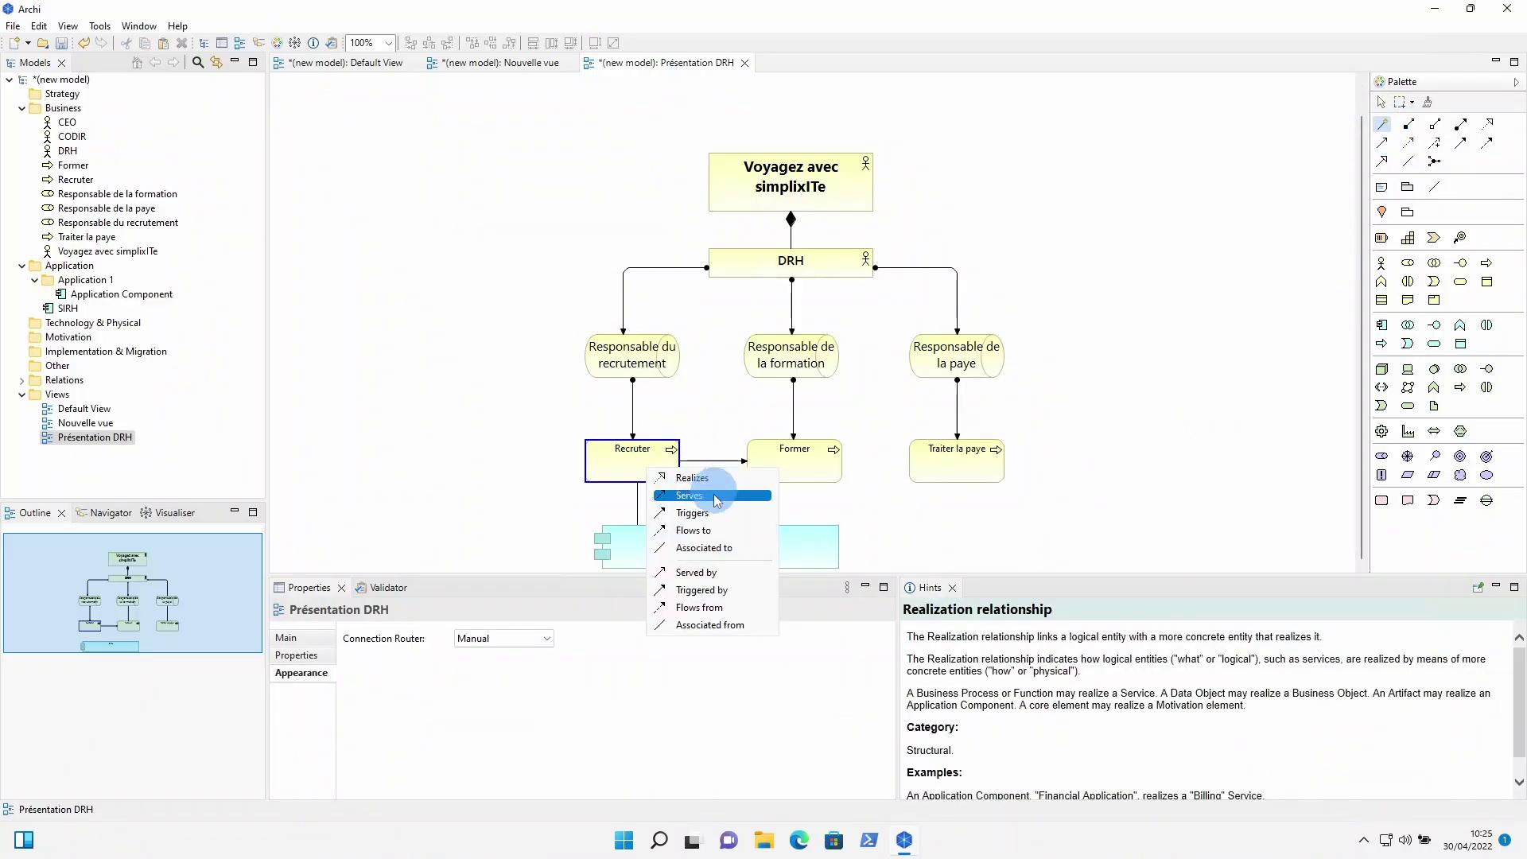
left_click(712, 495)
left_click(1381, 125)
left_click(787, 549)
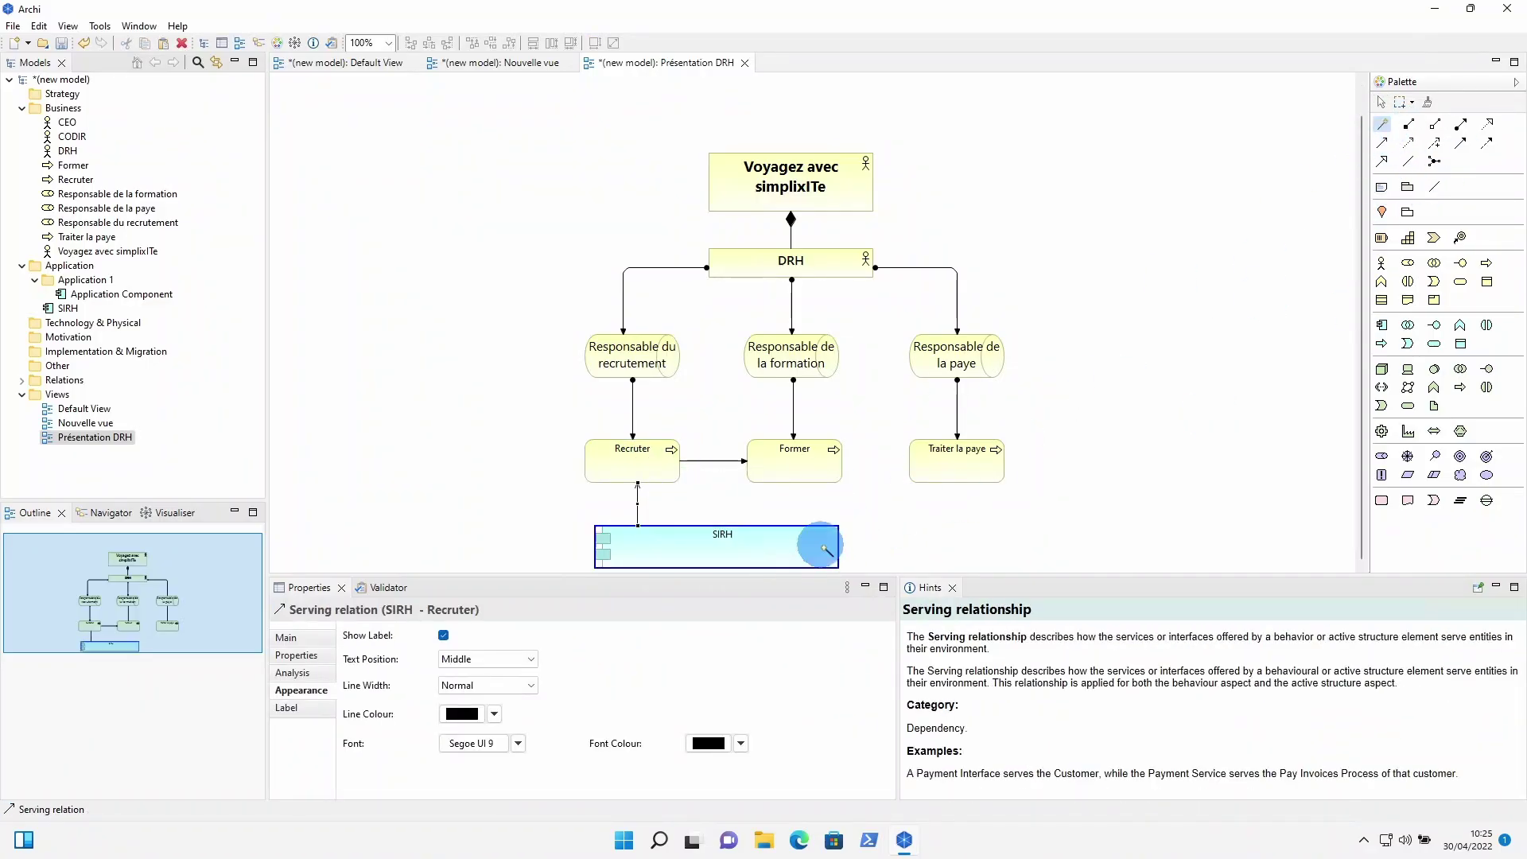
left_click(818, 474)
left_click(845, 497)
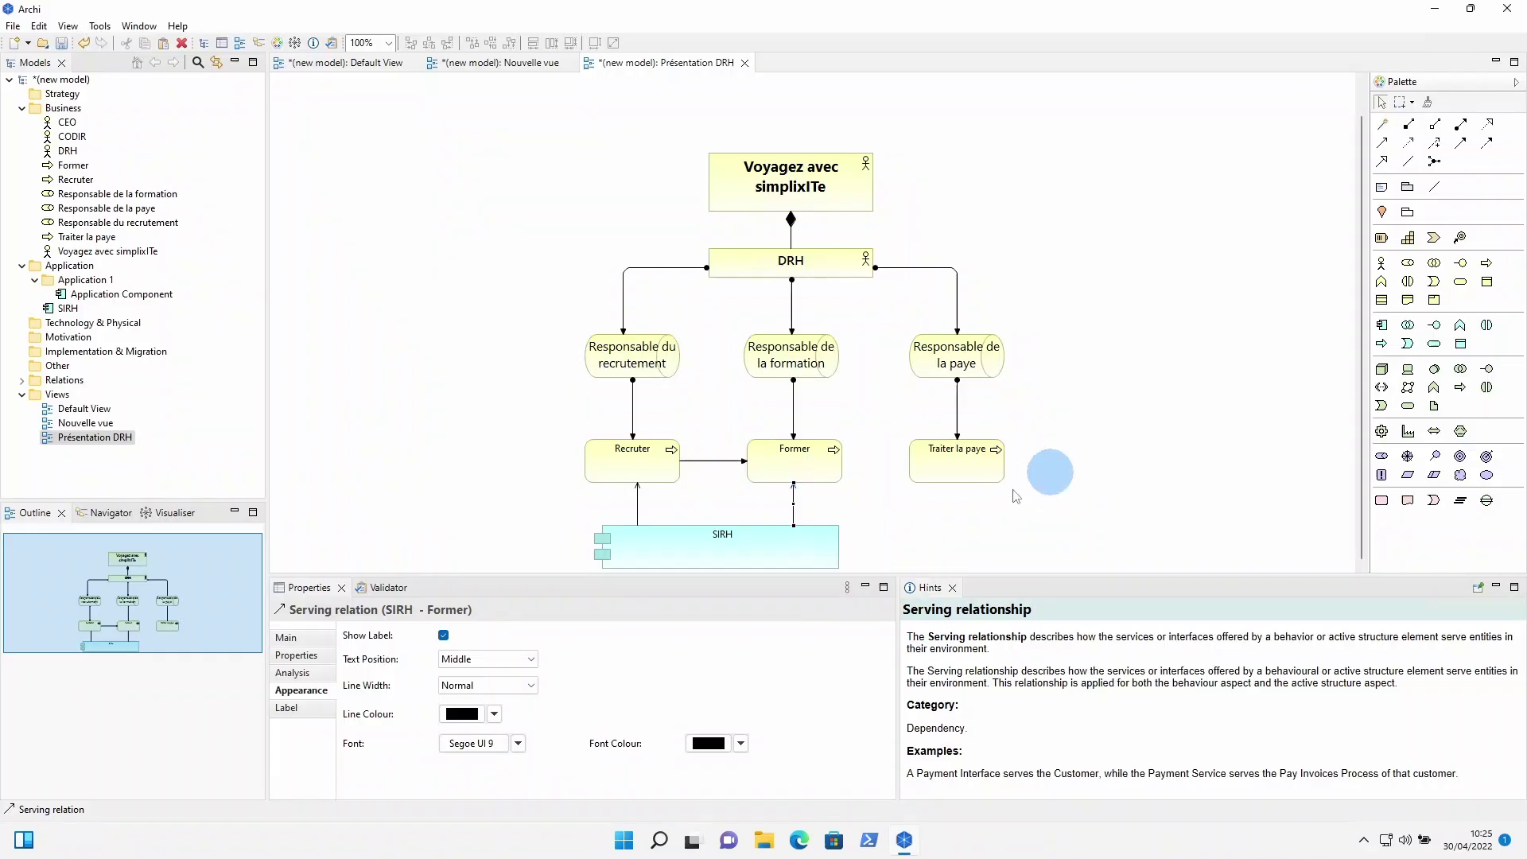
- Add an Application Service below the "Traiter la paye" process and name it "Service de traitement de paye"
left_click(1433, 344)
left_click(985, 535)
left_click_drag(1039, 545, 964, 535)
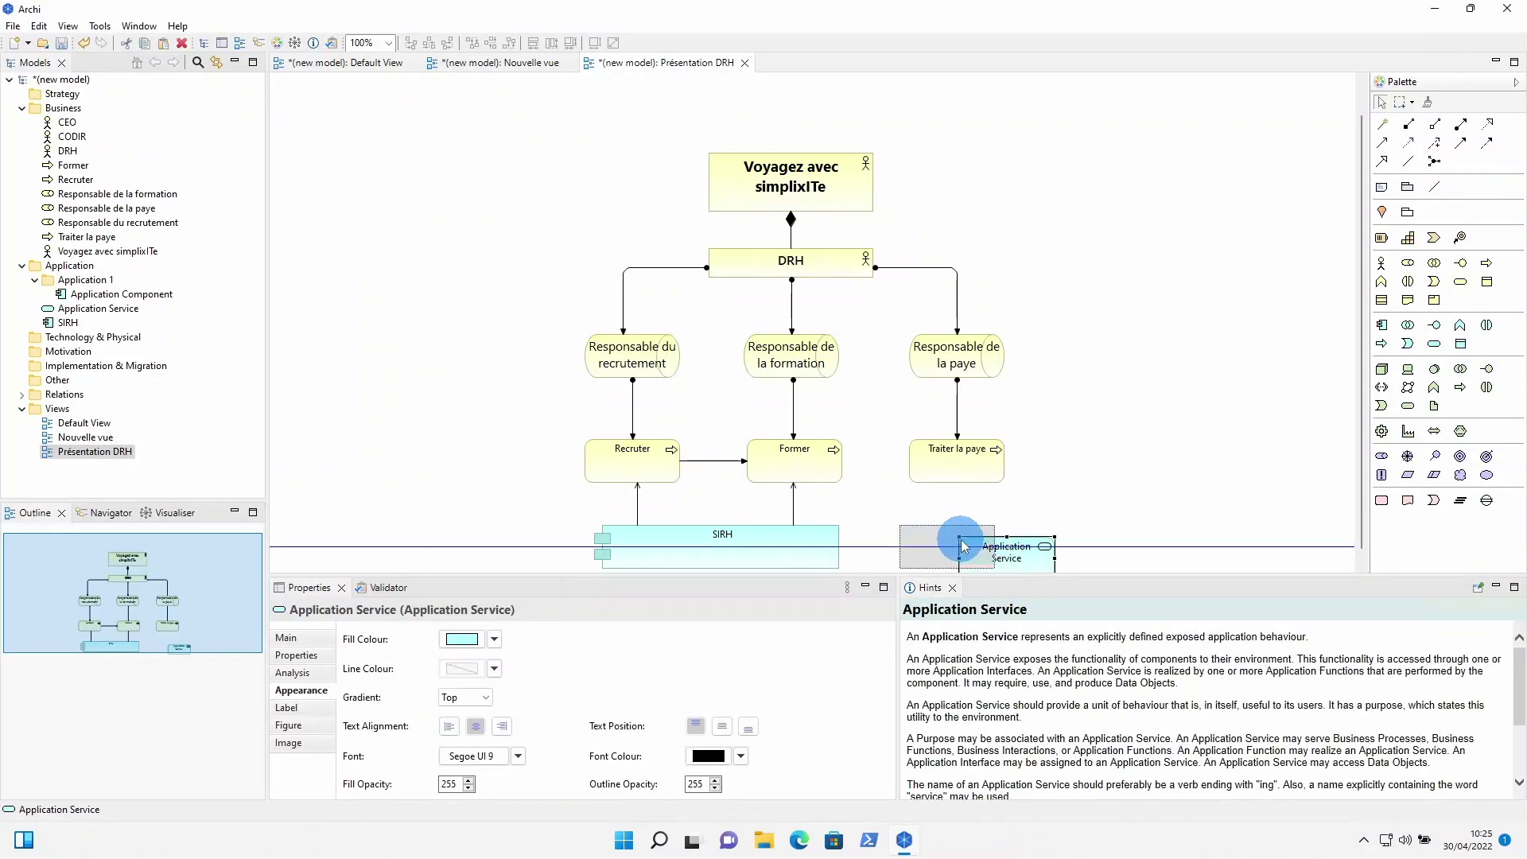
left_click(999, 543)
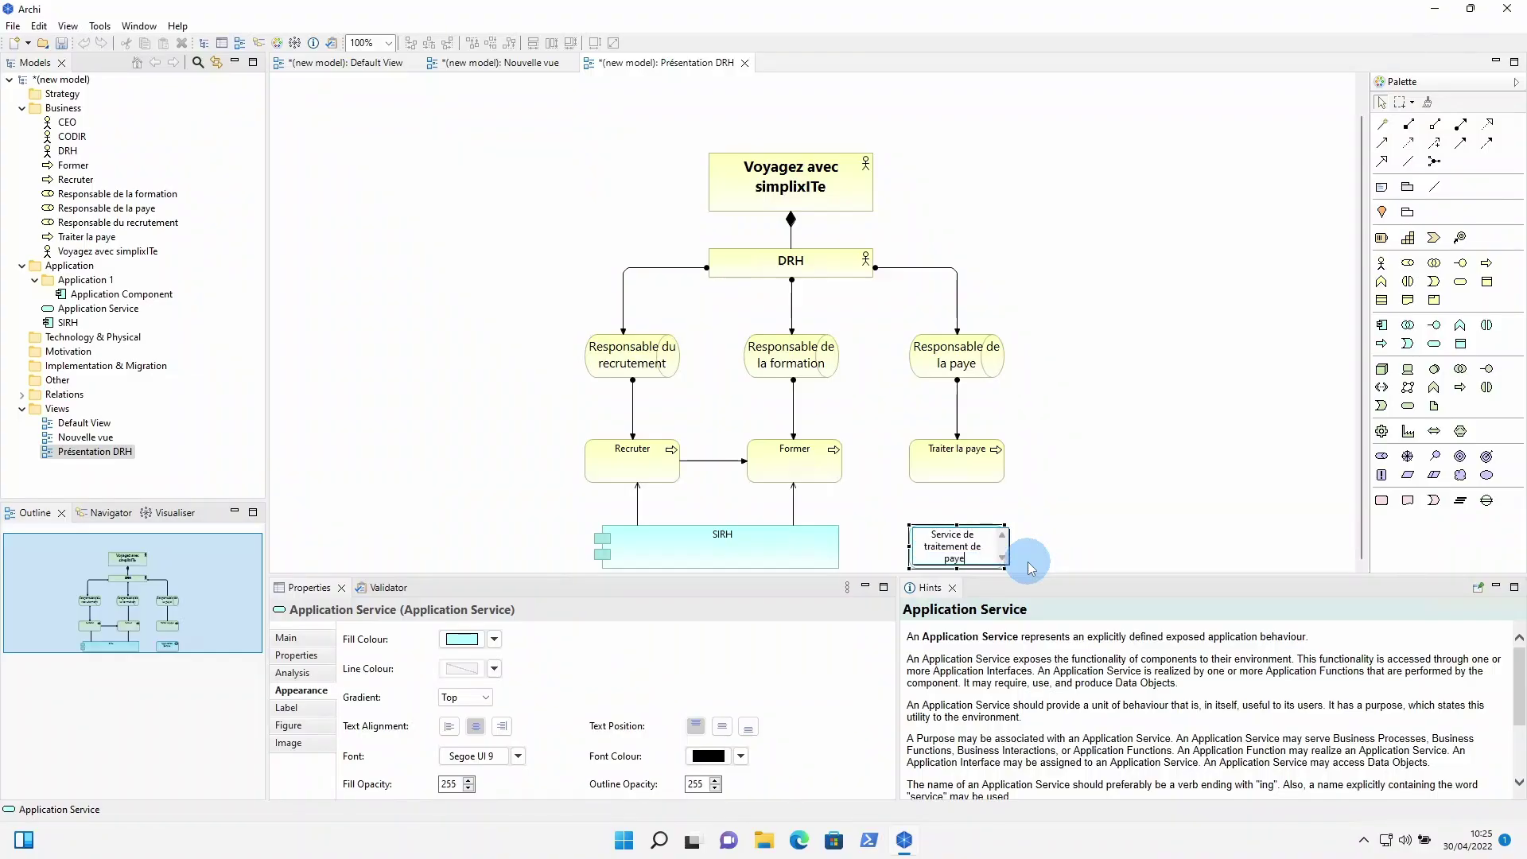
left_click(1138, 444)
- Add a Business Actor to the right of the payroll service and name it "Fournisseur SaaS"
left_click(1384, 265)
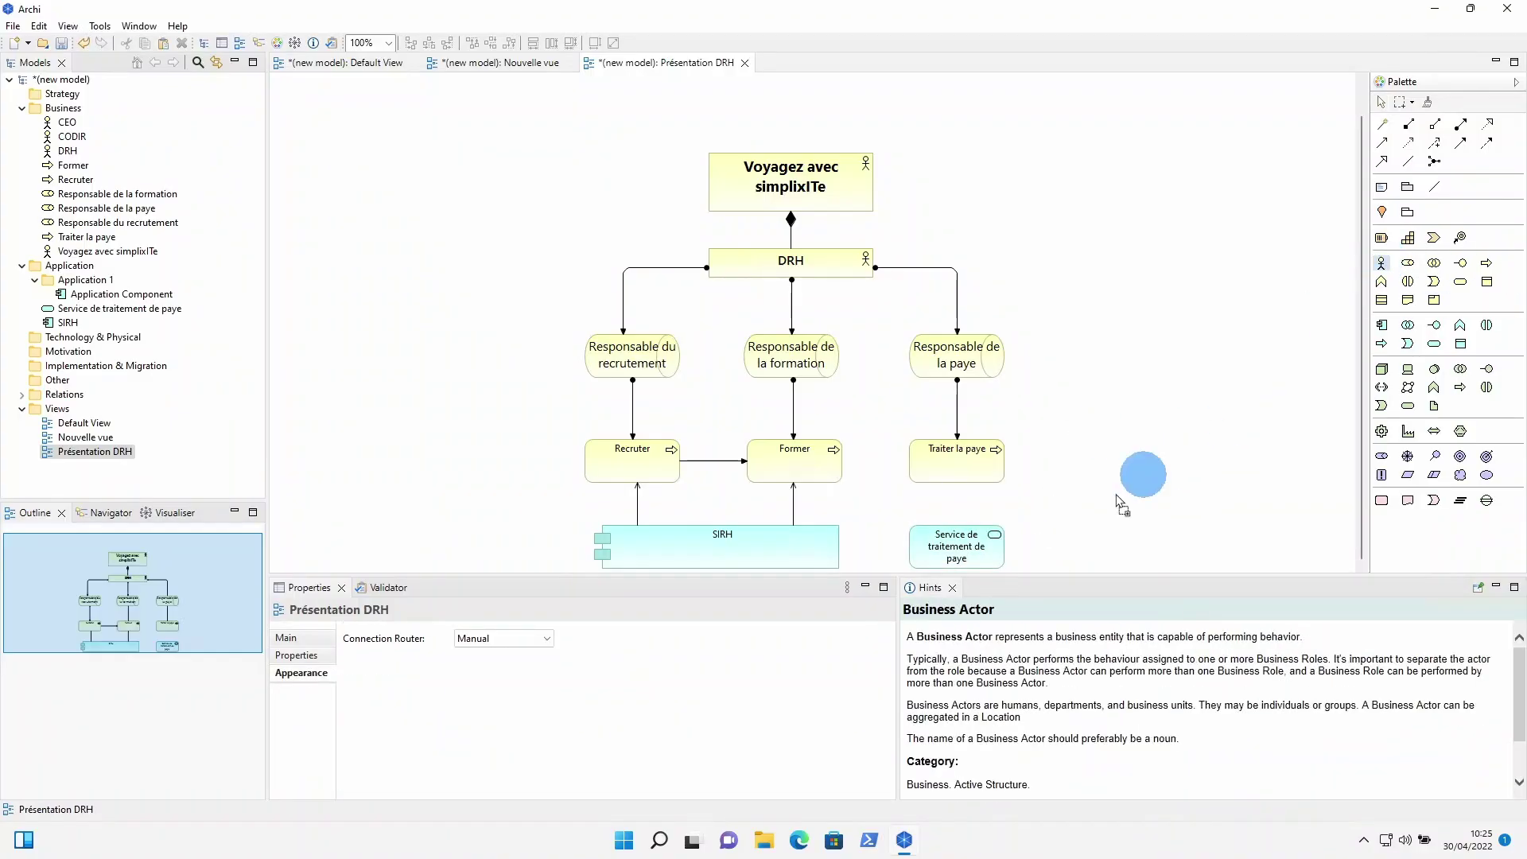
left_click(1115, 513)
left_click(1245, 484)
left_click_drag(1161, 534, 1119, 532)
left_click(1118, 530)
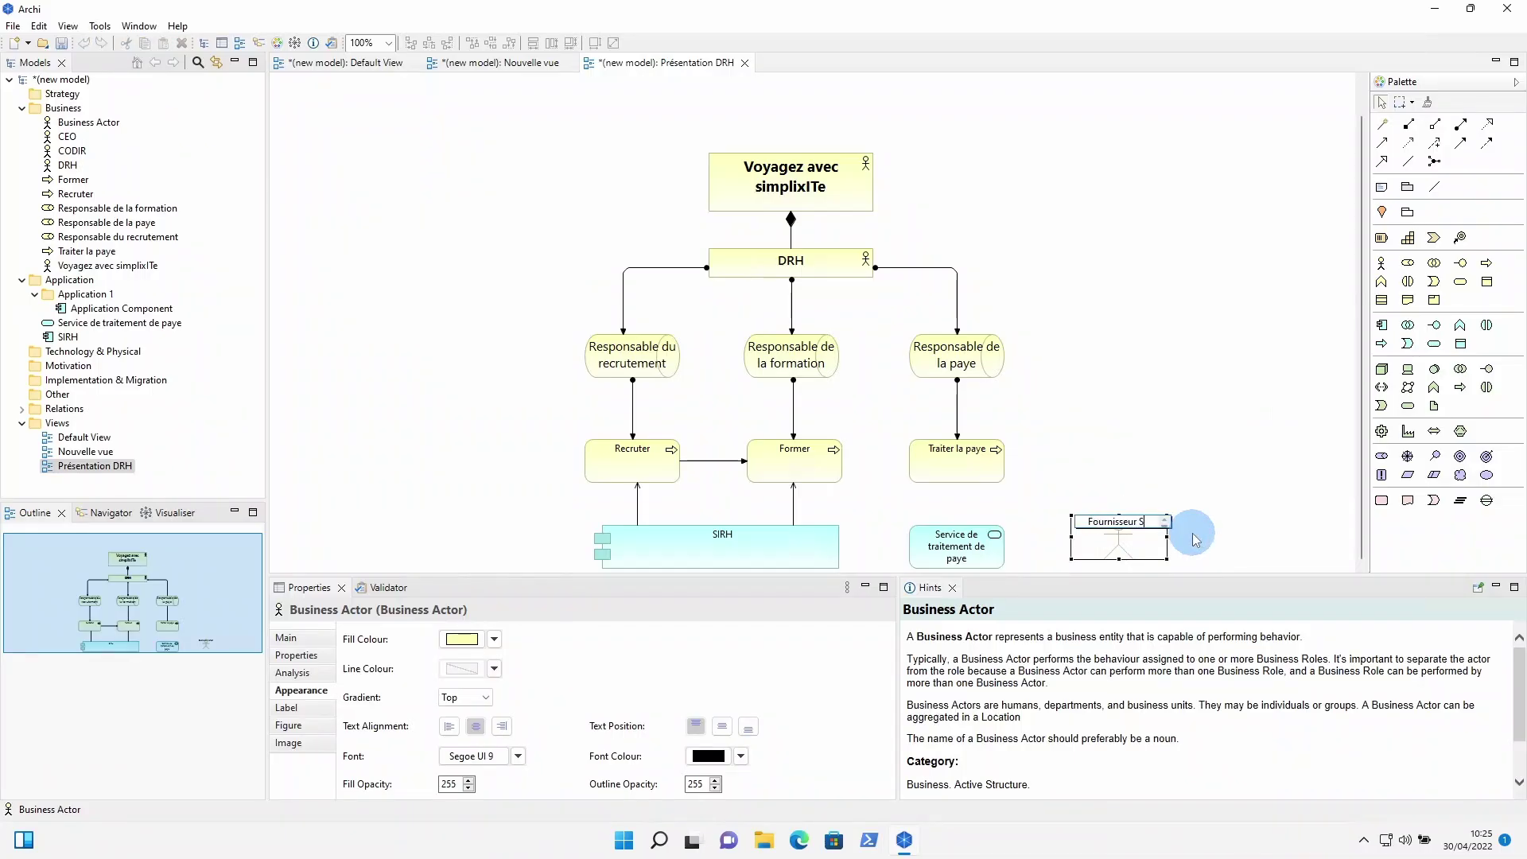
type("Fournisseur SaaS")
- Link the "Fournisseur SaaS" actor to "Service de traitement de paye" with an Association relation and move the actor level with the service
left_click(1382, 124)
left_click(1119, 534)
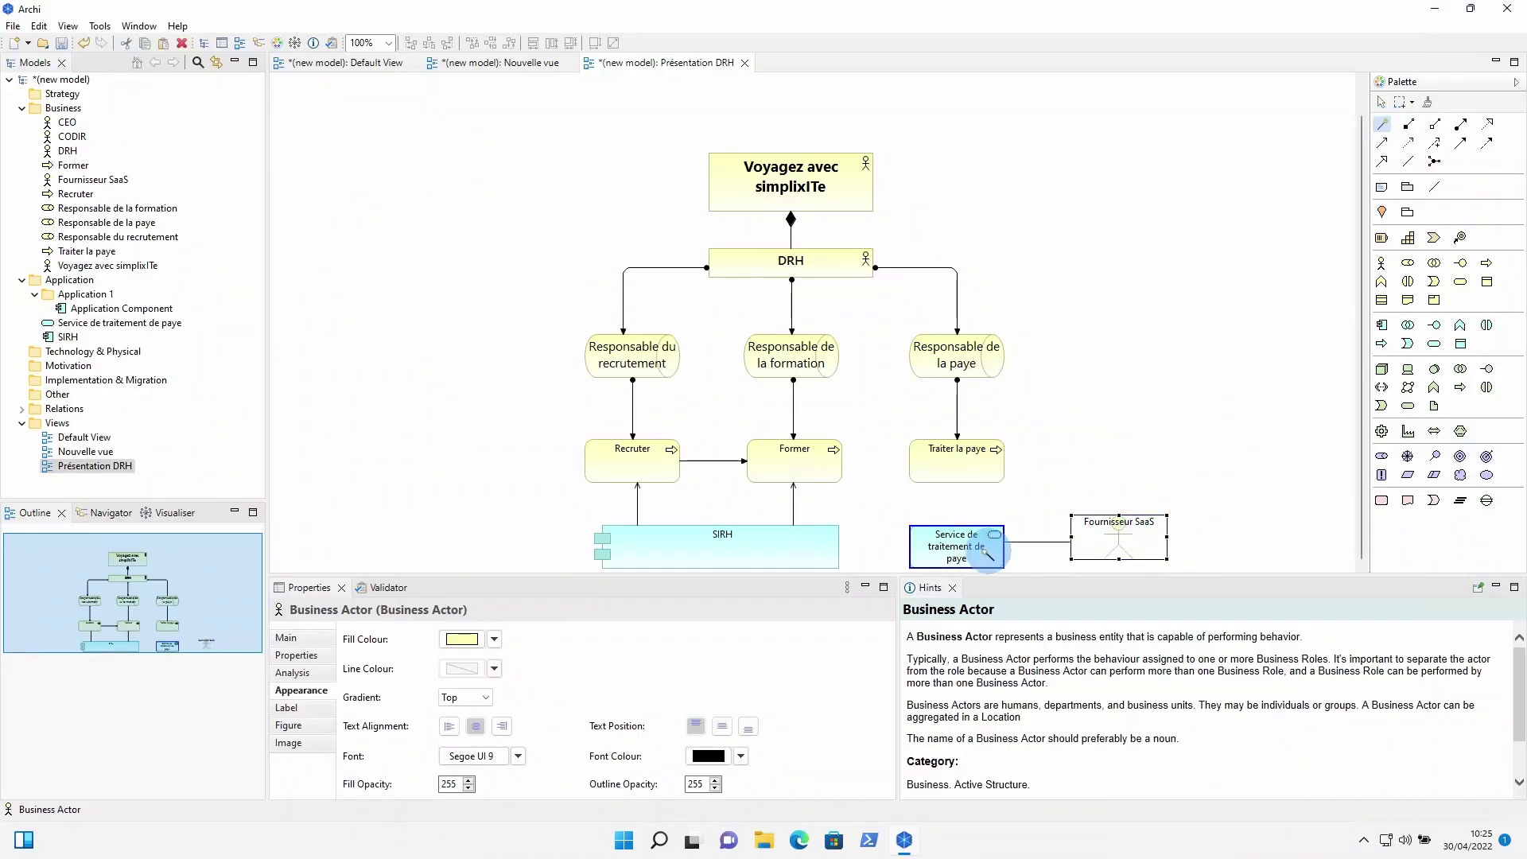
left_click(957, 544)
left_click(1116, 537)
left_click(1115, 549)
- Draw a Serving relation from "Service de traitement de paye" to the "Traiter la paye" process
left_click(1382, 125)
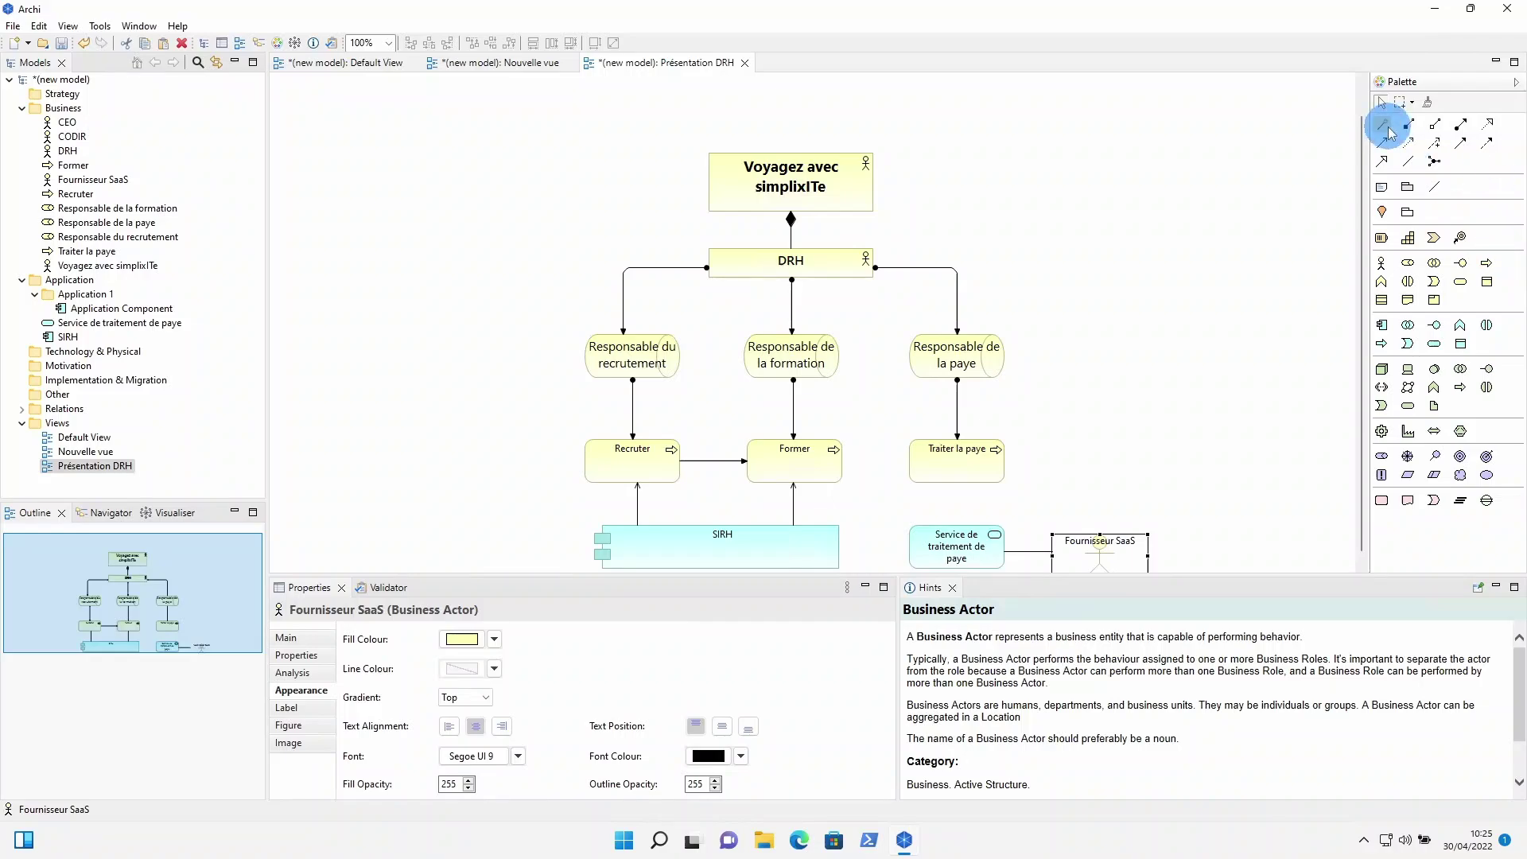
left_click(958, 547)
left_click(978, 467)
left_click(1019, 473)
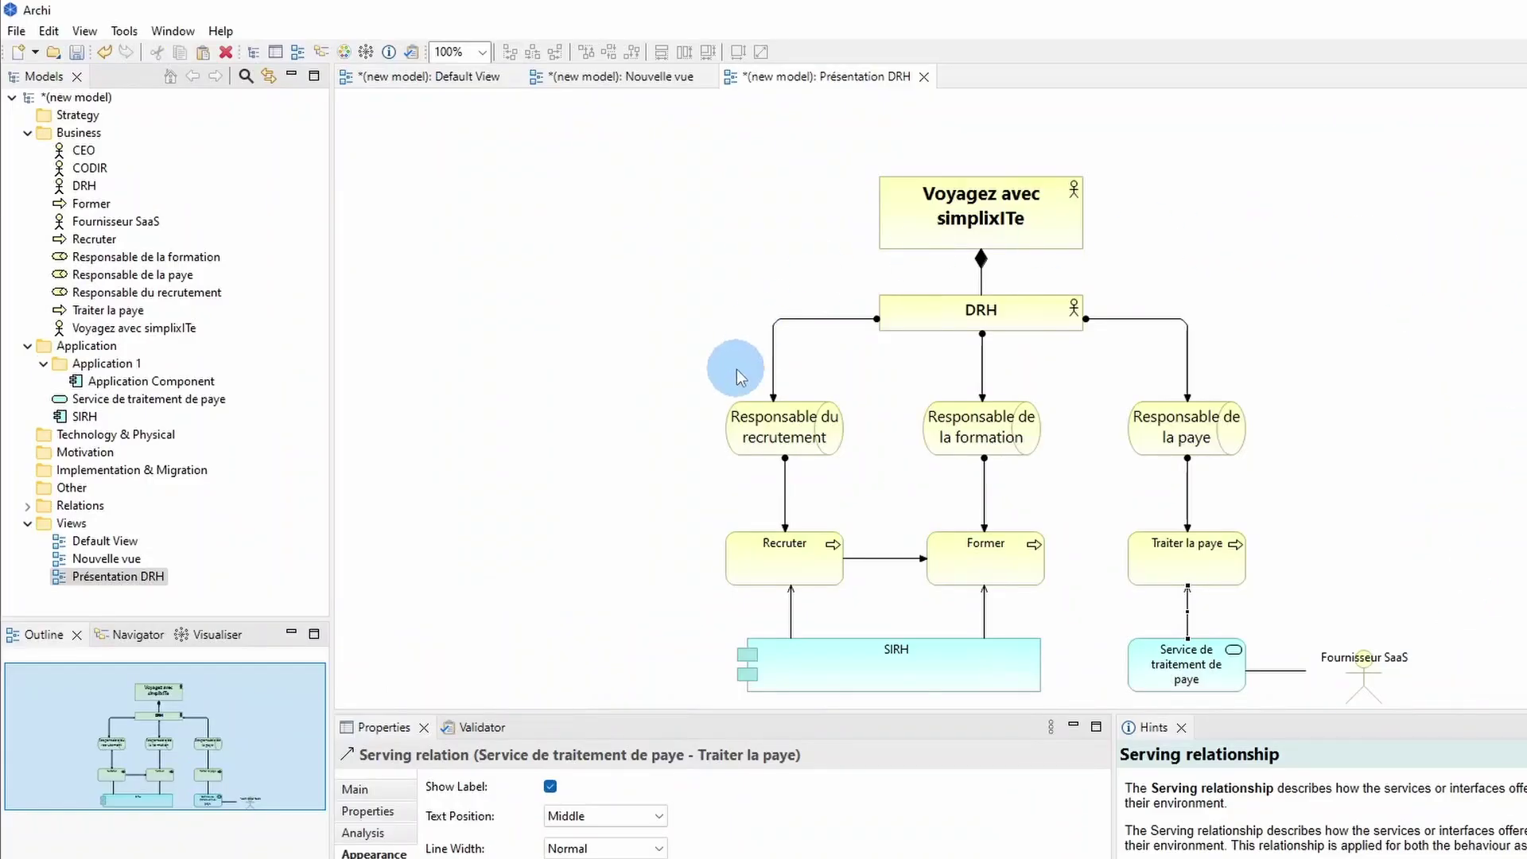
- Save the model in the Documents folder under the file name "Voyagez avec Simplixite"
left_click(14, 38)
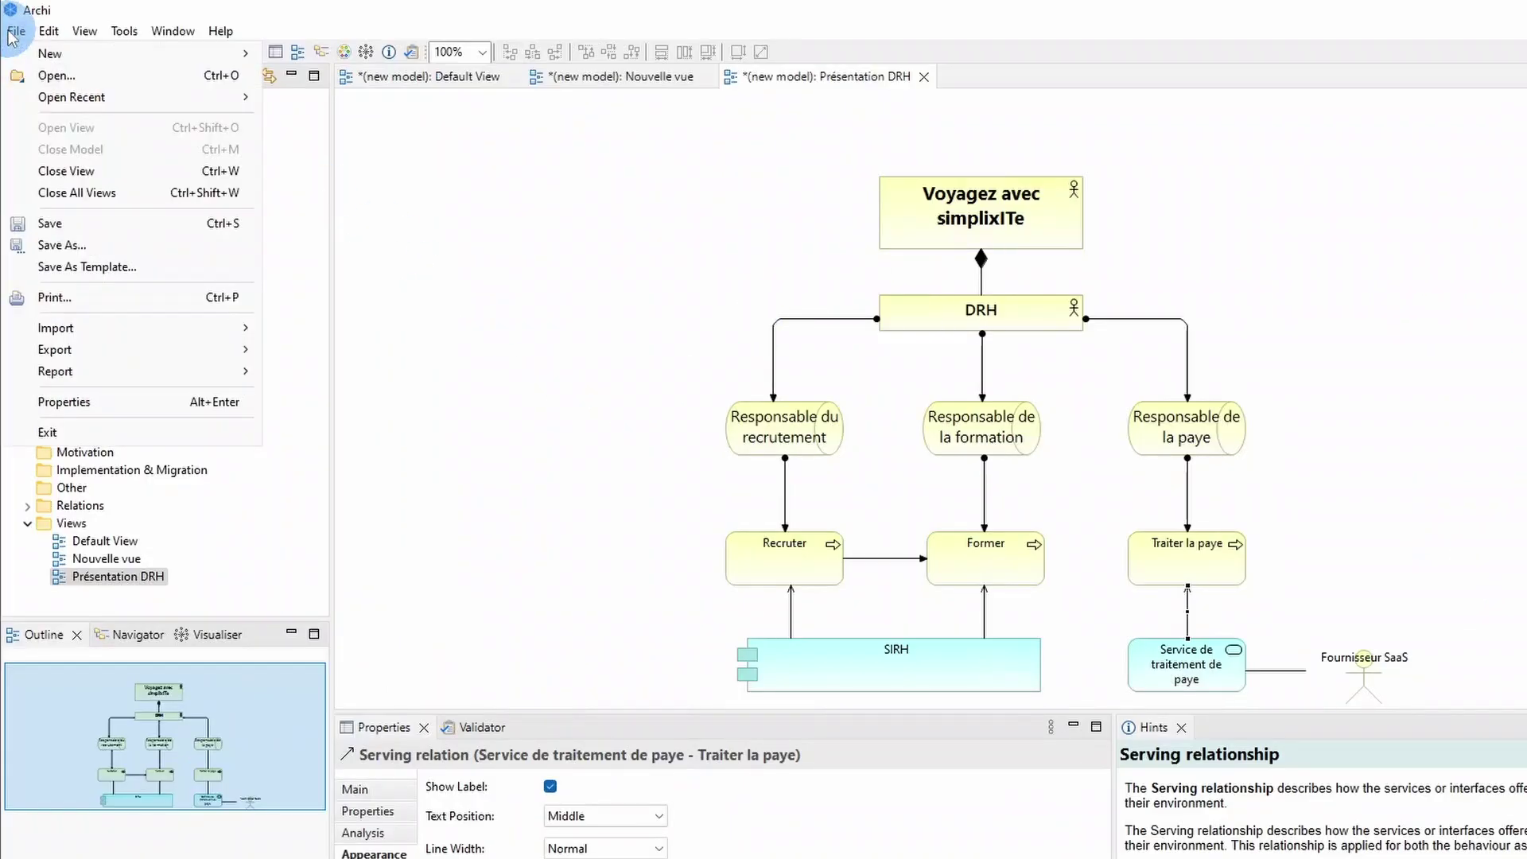
left_click(101, 230)
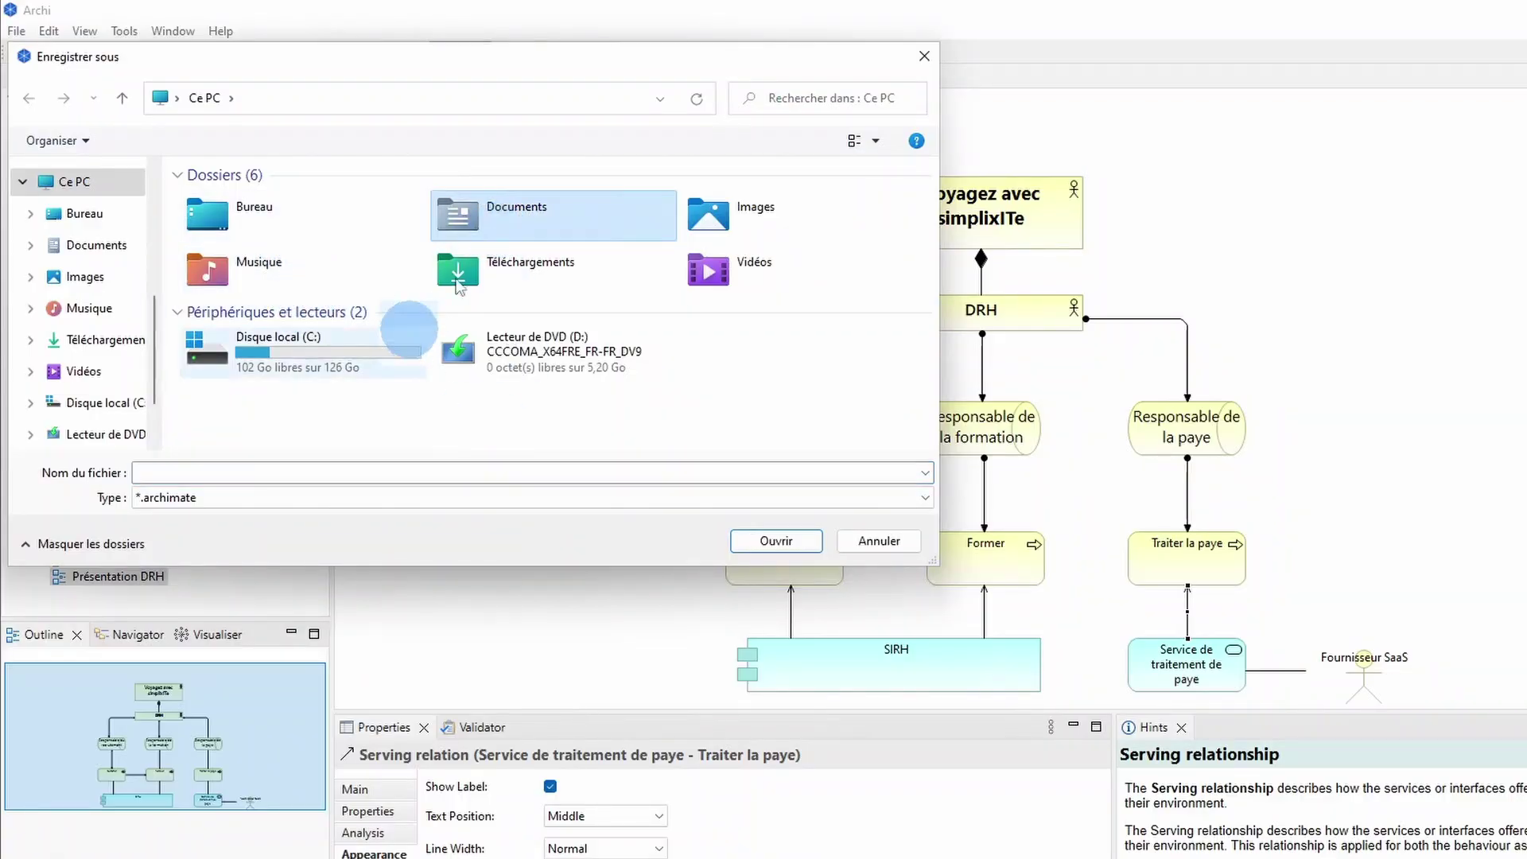
double_click(510, 212)
left_click(219, 474)
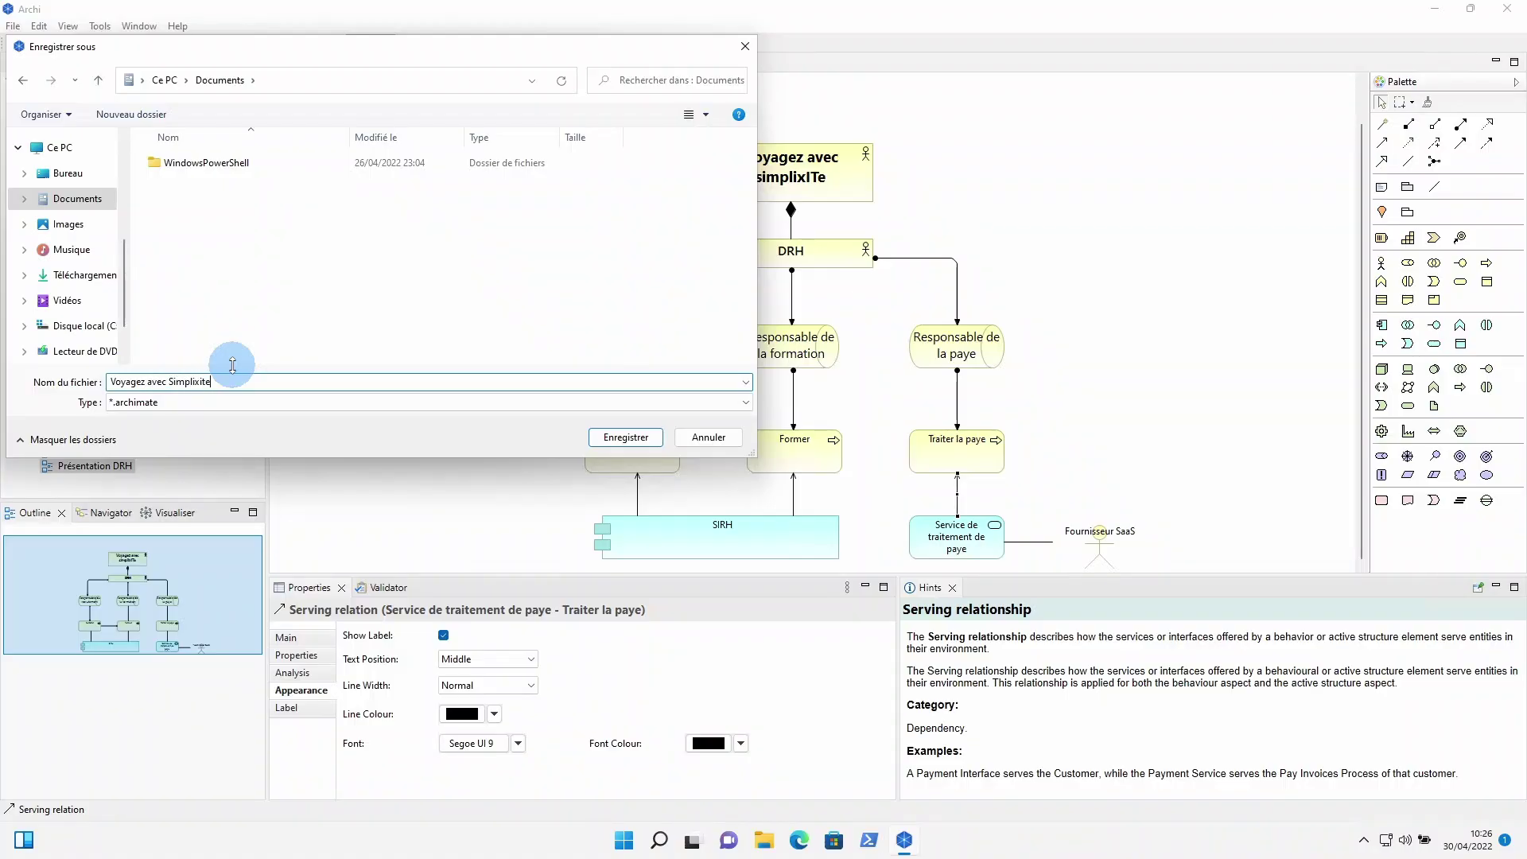
left_click(626, 436)
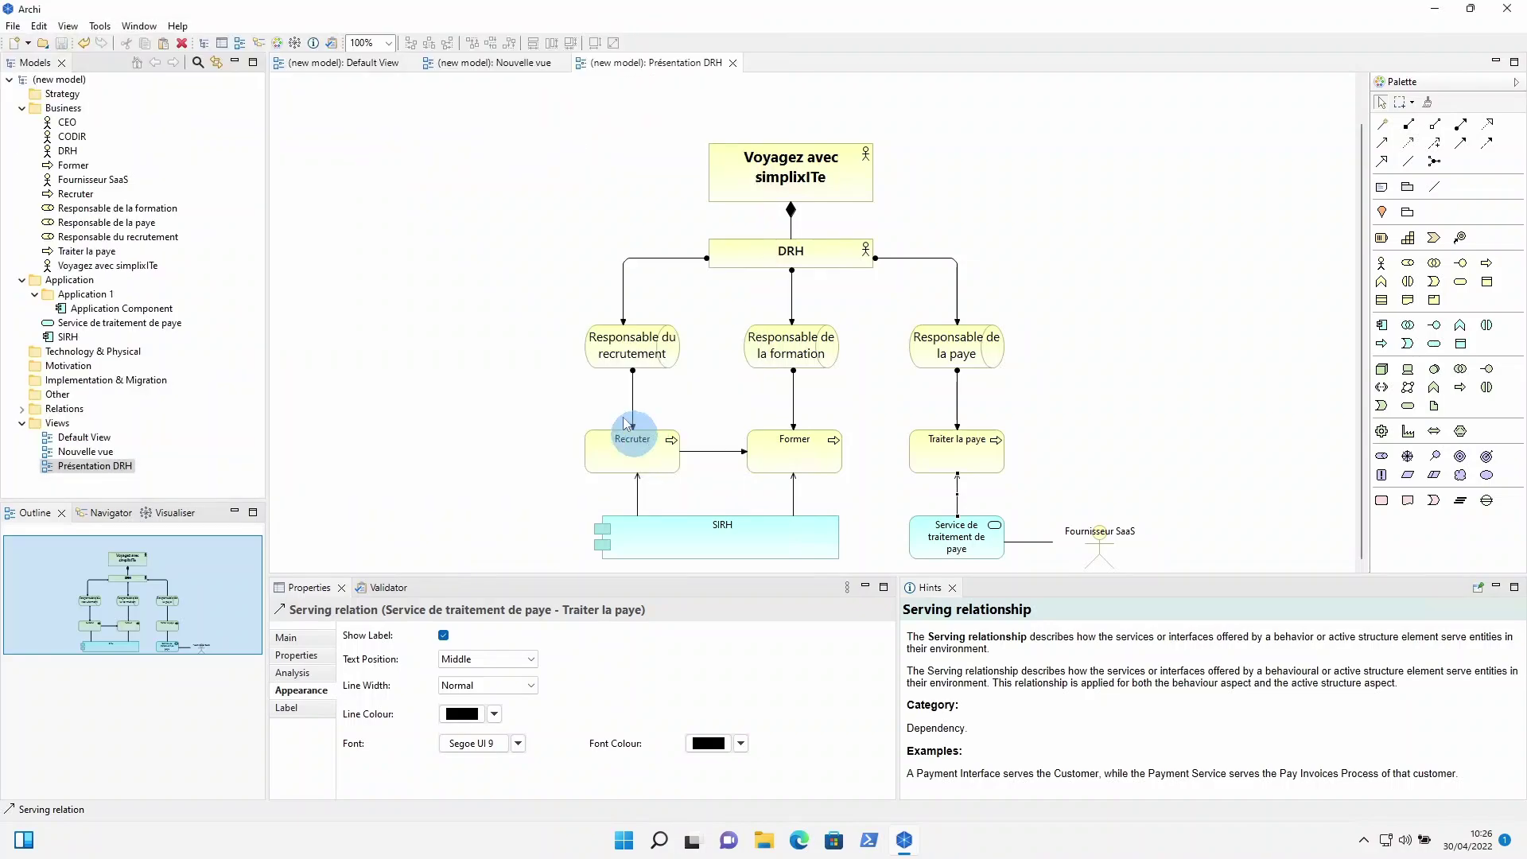
- Start exporting the Présentation DRH view as an image and set the format to PDF Image
left_click(479, 255)
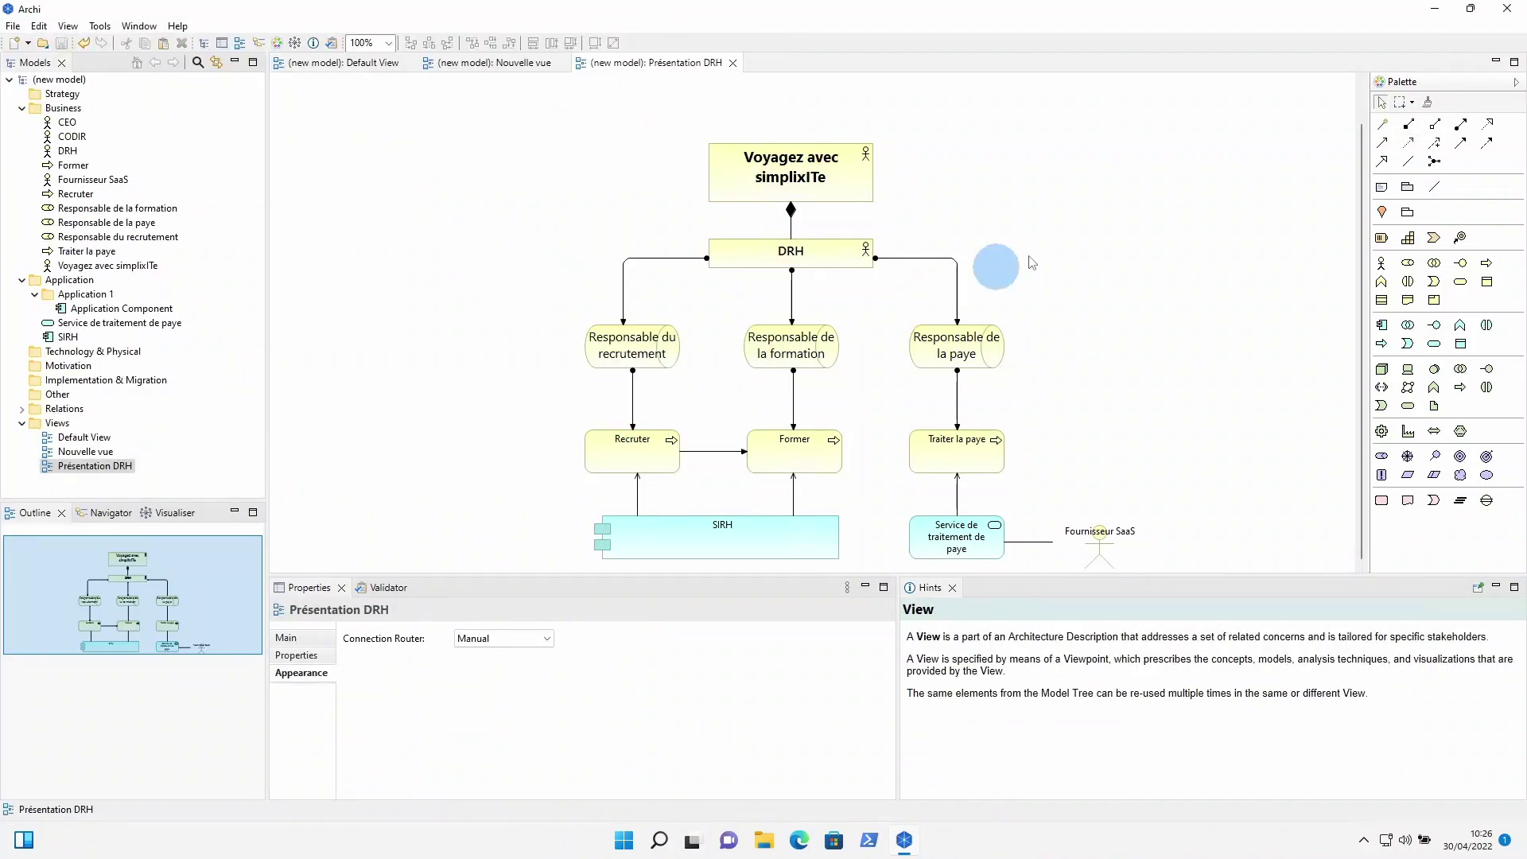
right_click(994, 216)
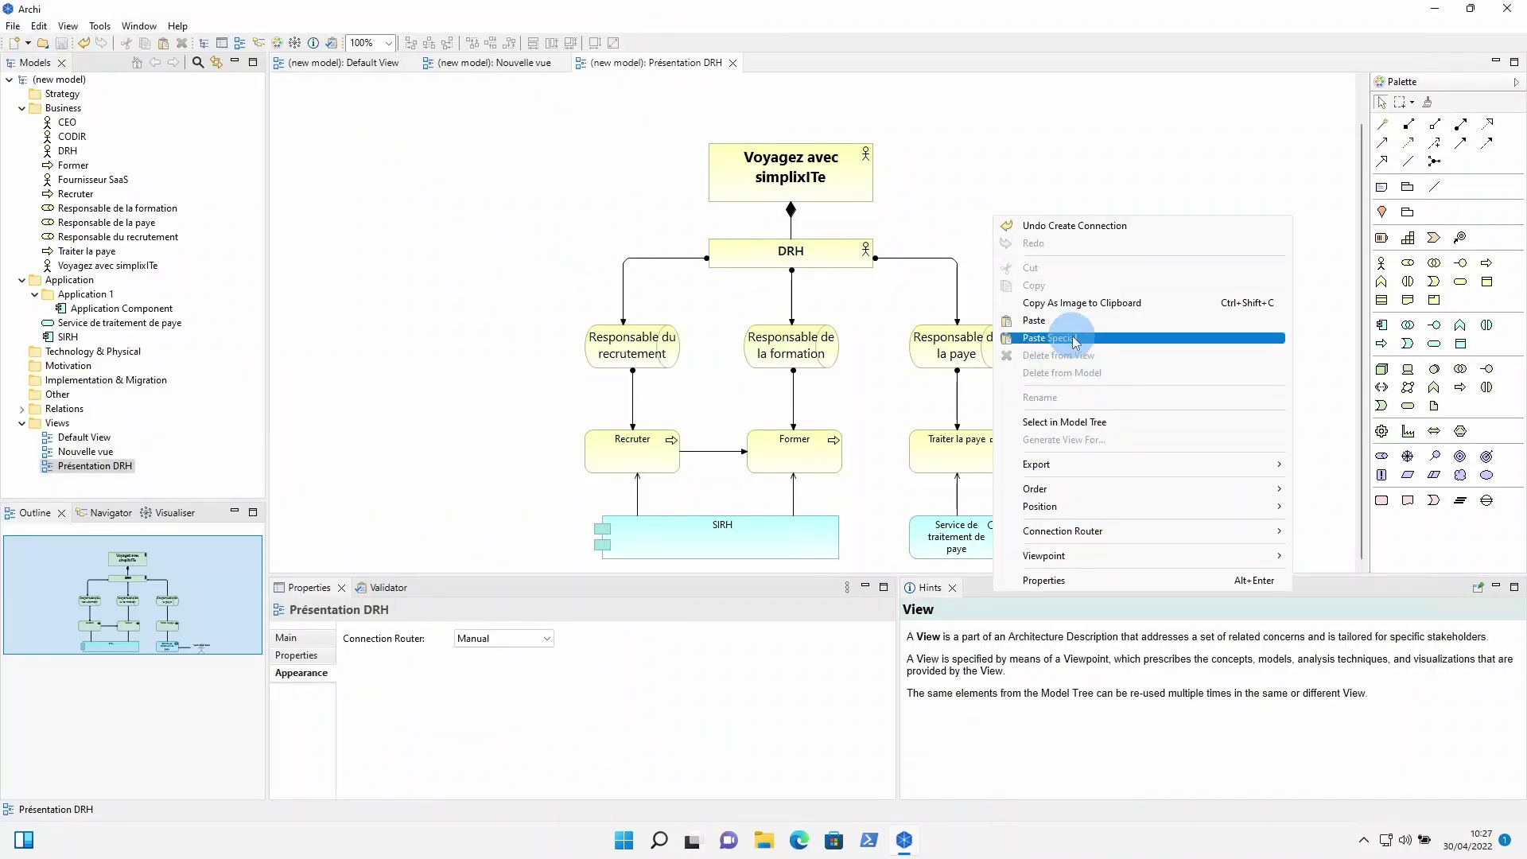
mouse_move(1113, 463)
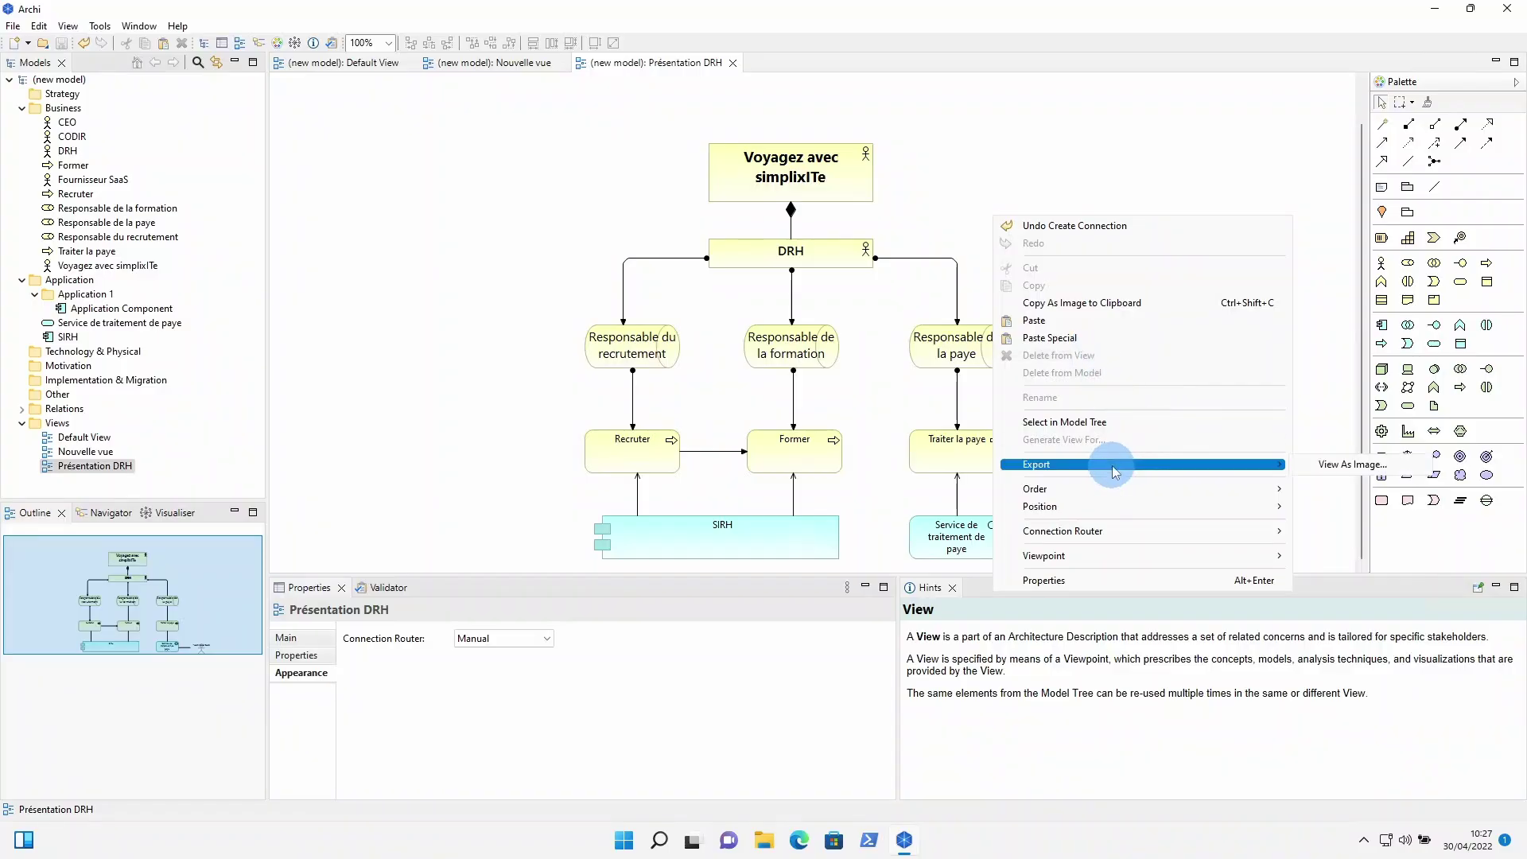
left_click(1360, 463)
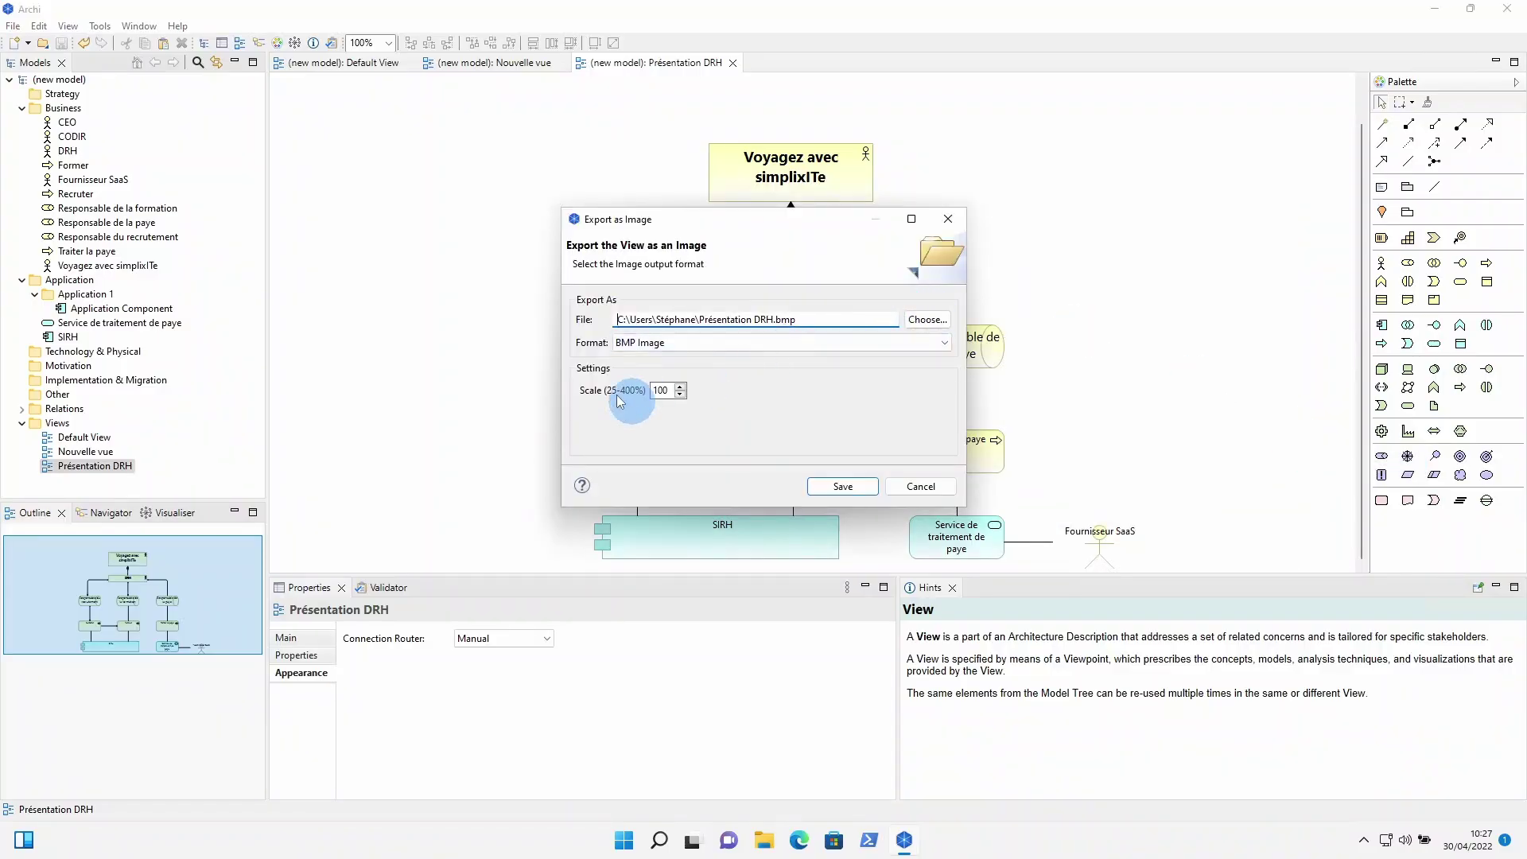
left_click(731, 347)
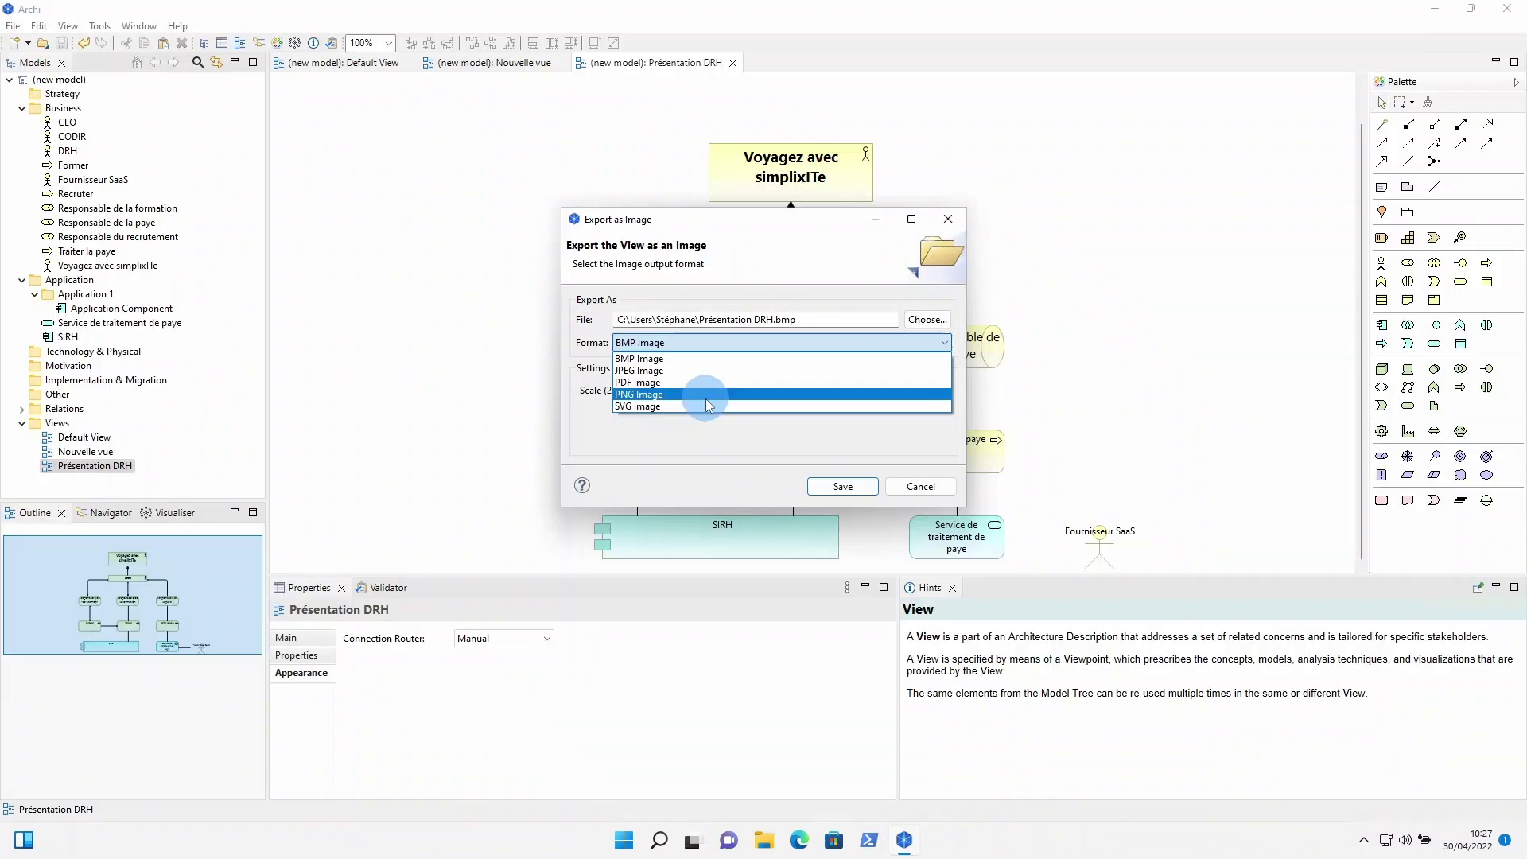
left_click(703, 383)
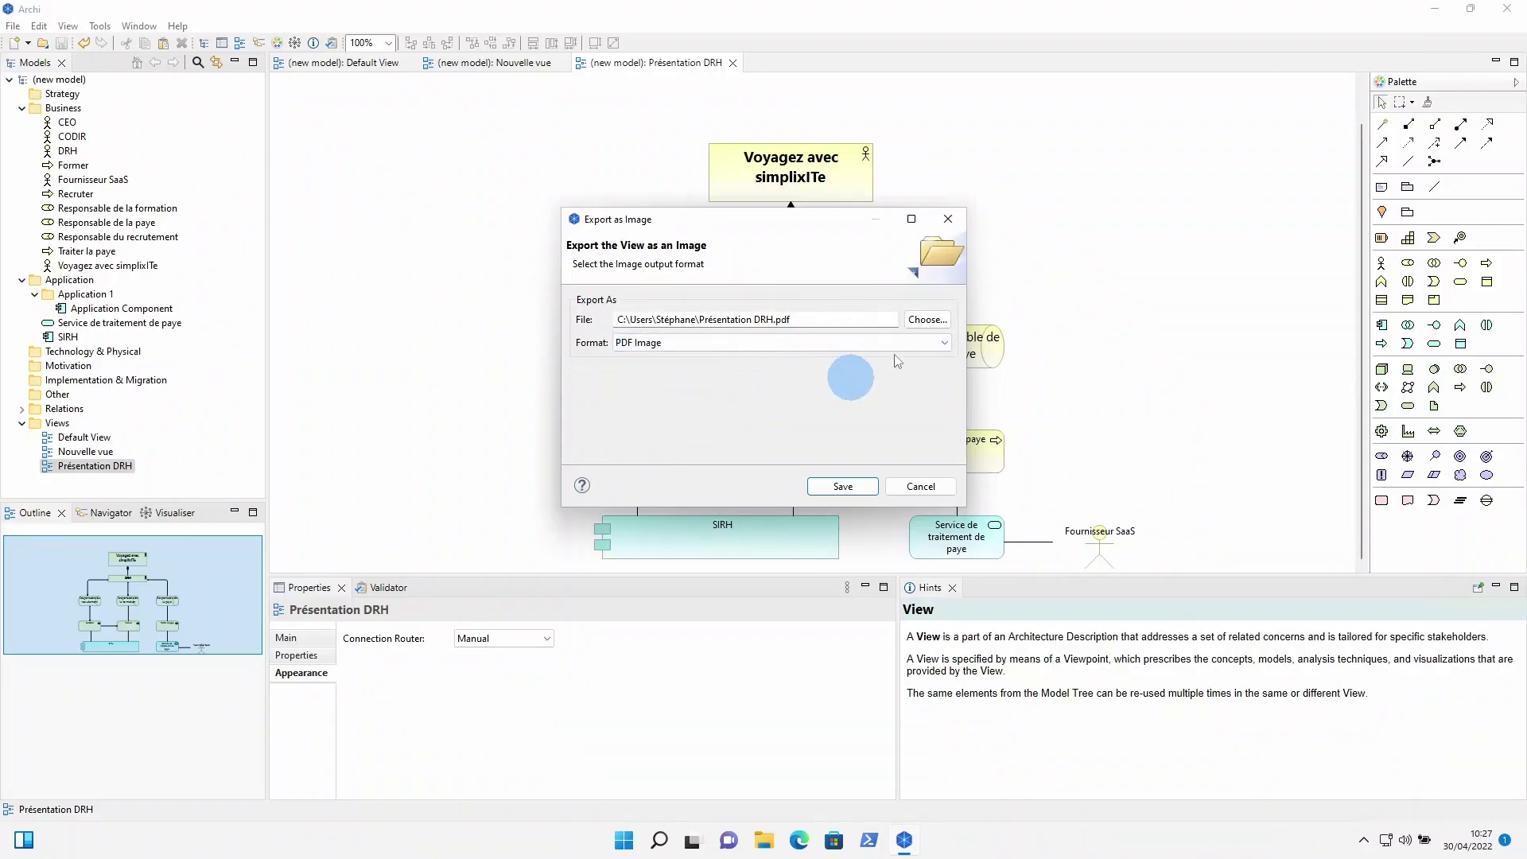
- Set the export location to the Documents folder with the file name "Présentation DRH" and save the PDF
left_click(927, 321)
double_click(971, 358)
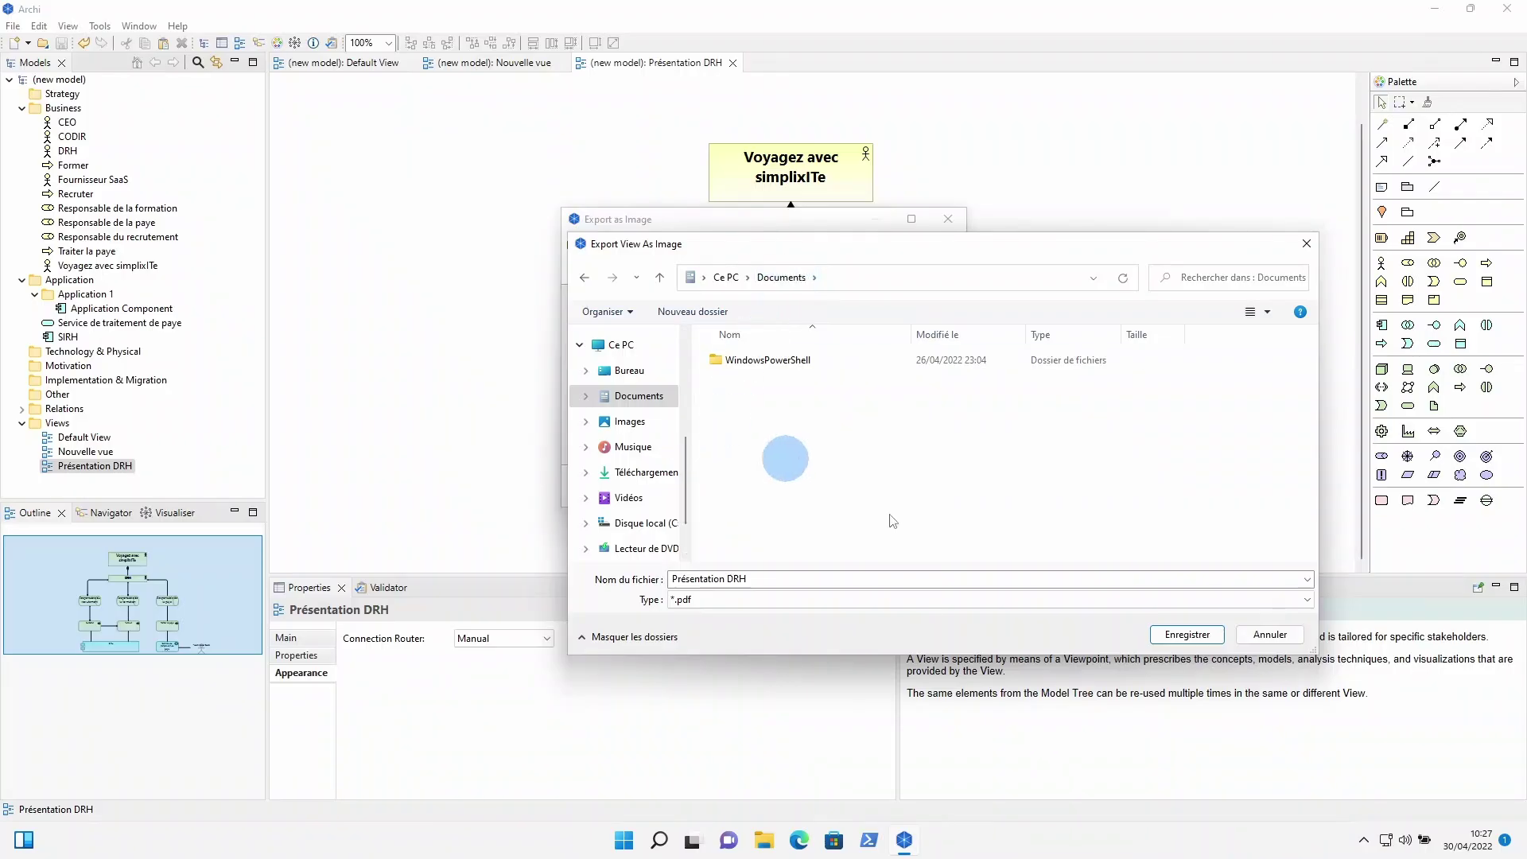
left_click(1186, 634)
left_click(838, 481)
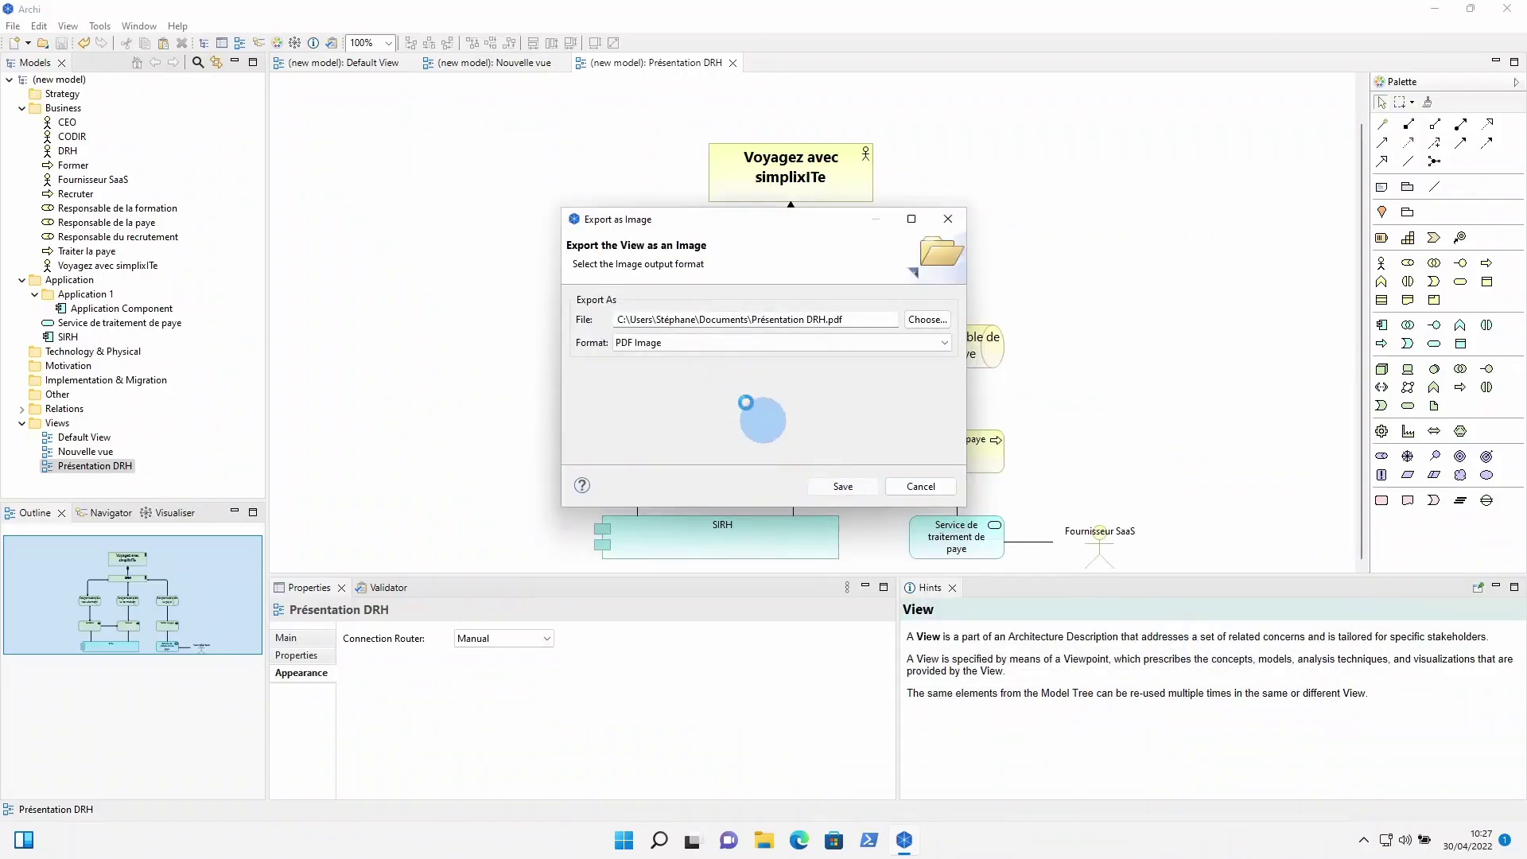
- Open the exported "Présentation DRH" PDF from the Documents folder in File Explorer and check the diagram
left_click(762, 845)
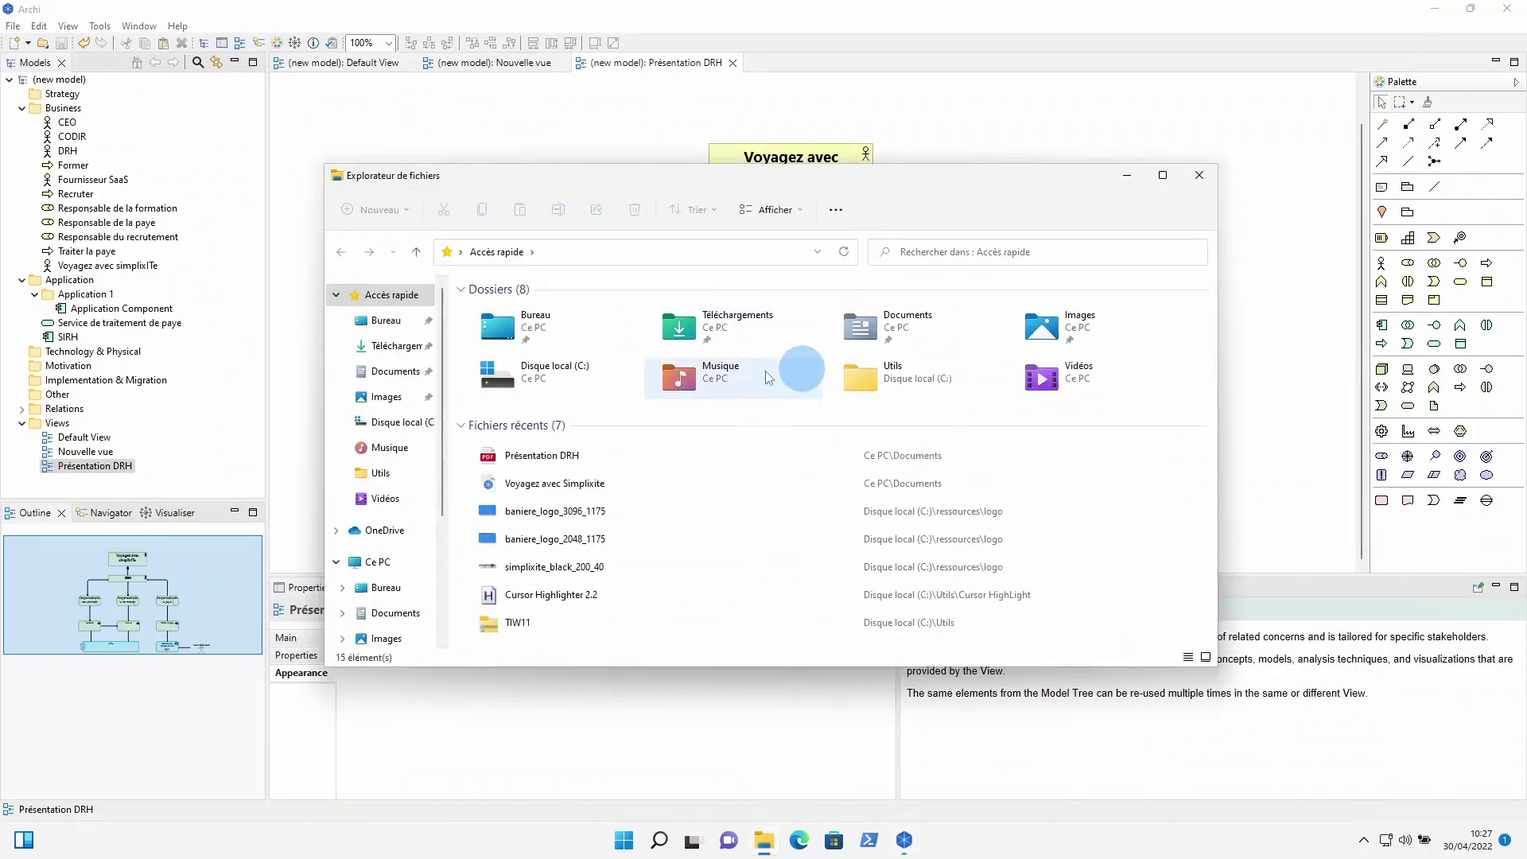
double_click(874, 326)
double_click(521, 336)
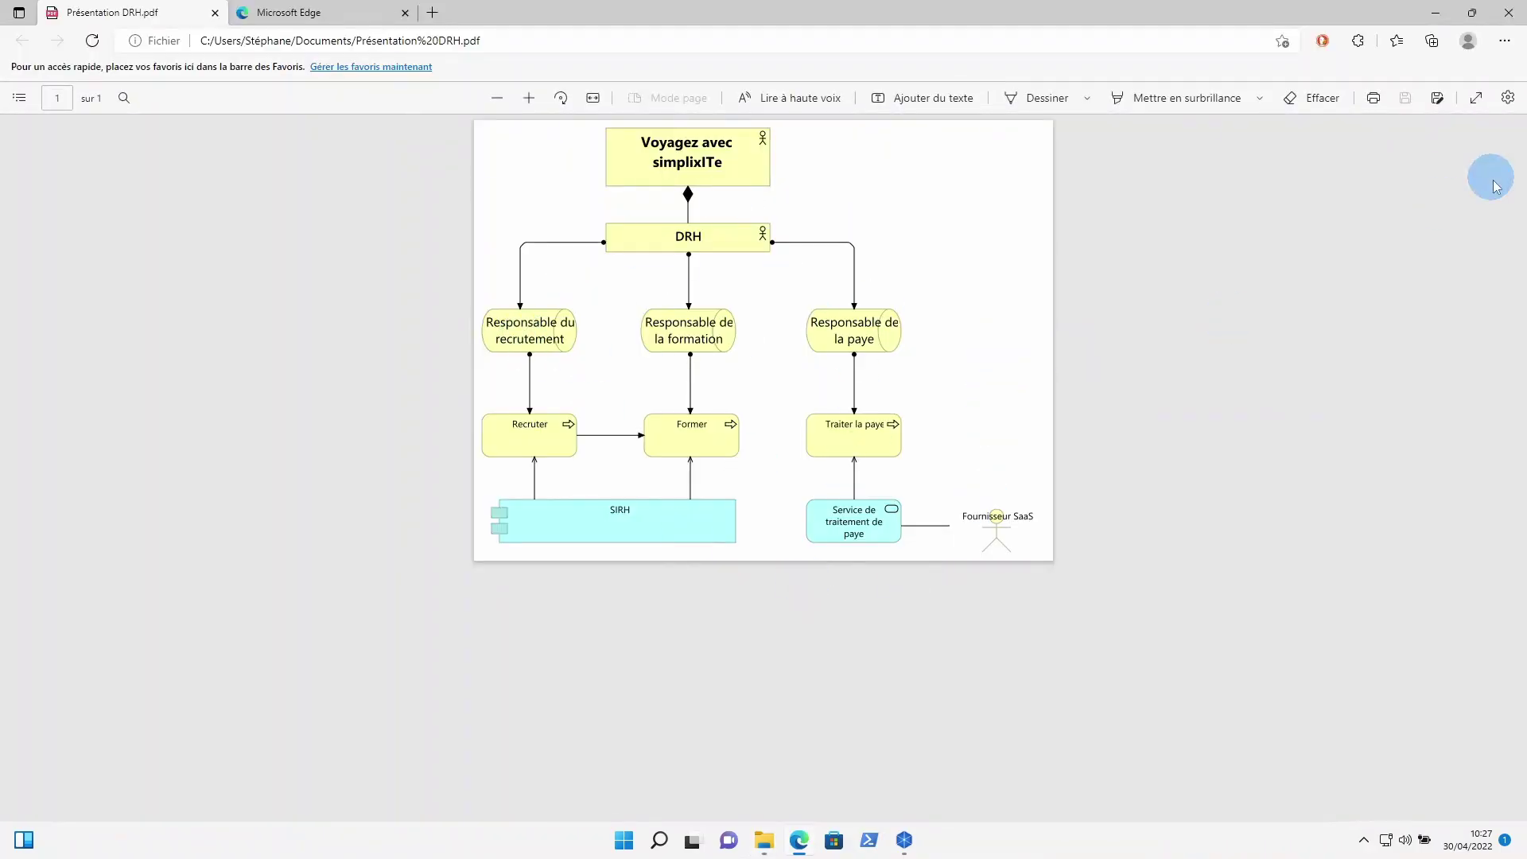
left_click(1432, 15)
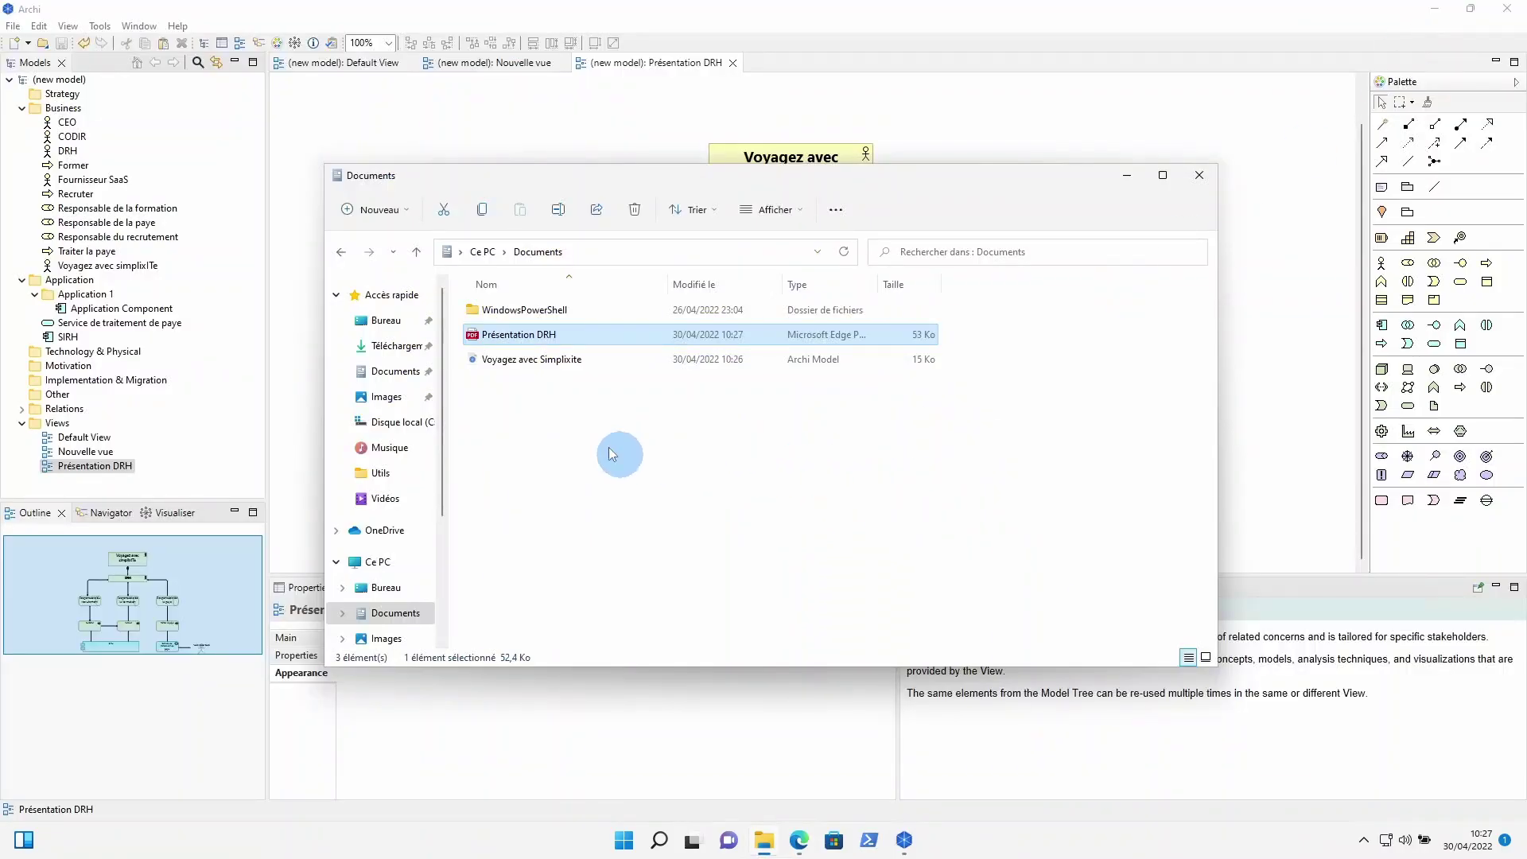
- Return to Archi and copy the Présentation DRH view to the clipboard as an image
left_click(1147, 125)
right_click(1045, 246)
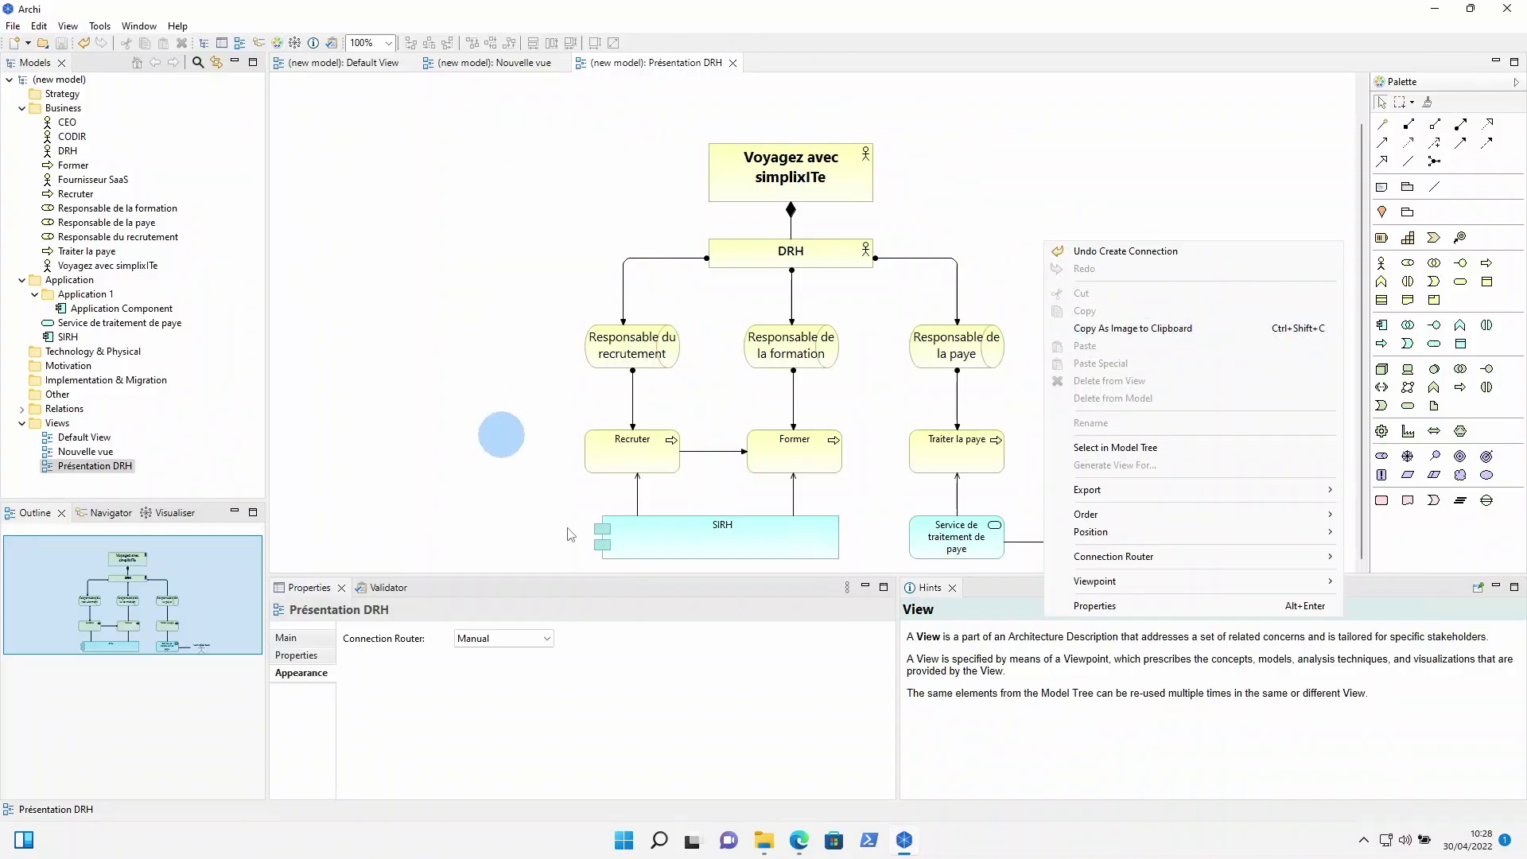
left_click(1149, 327)
- Search Windows for "word" and open WordPad with a blank document
left_click(628, 841)
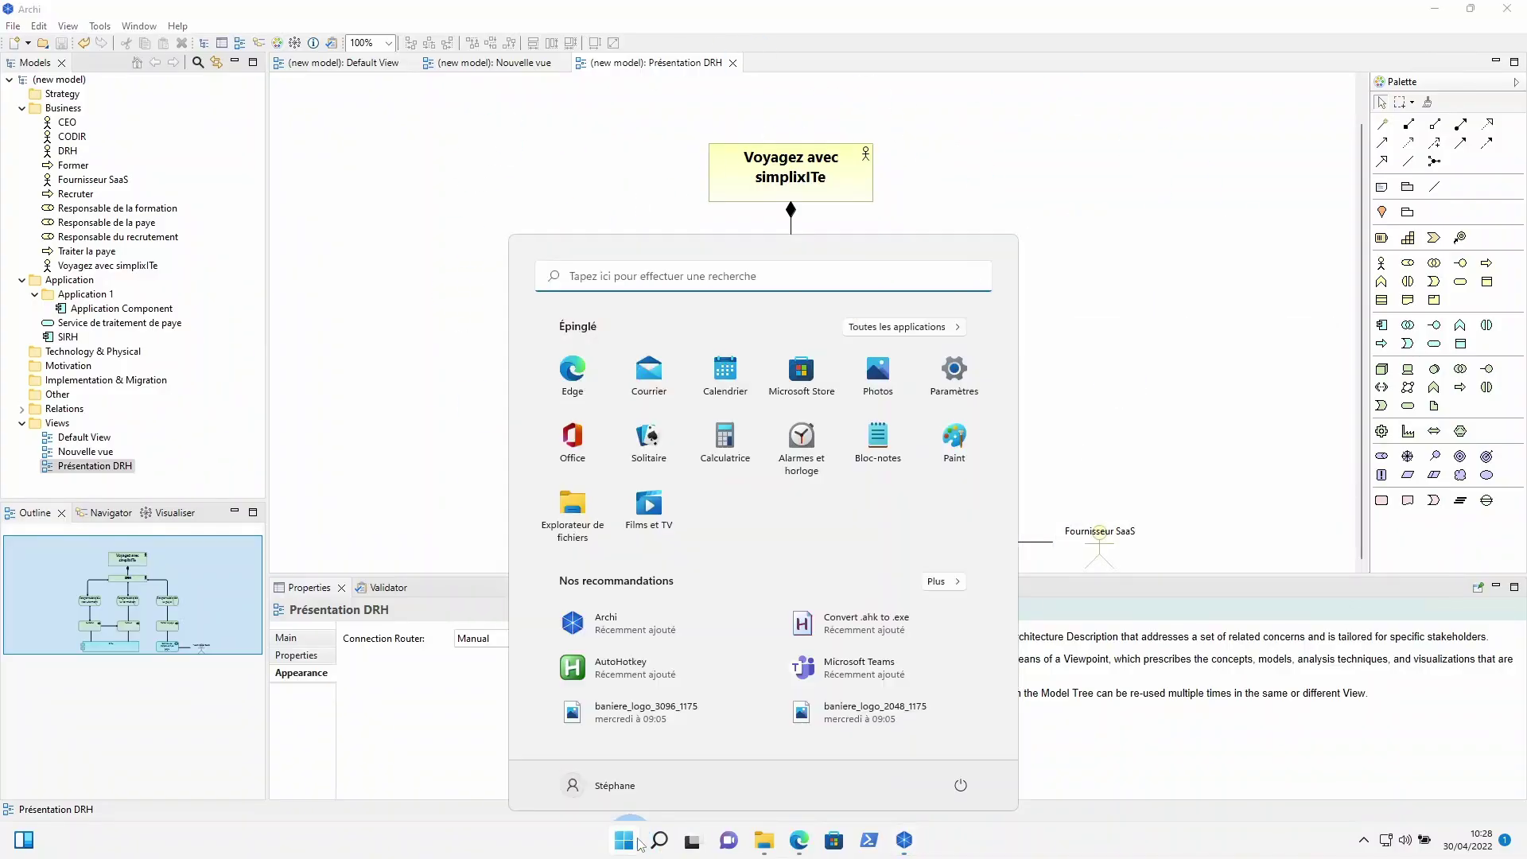
left_click(659, 840)
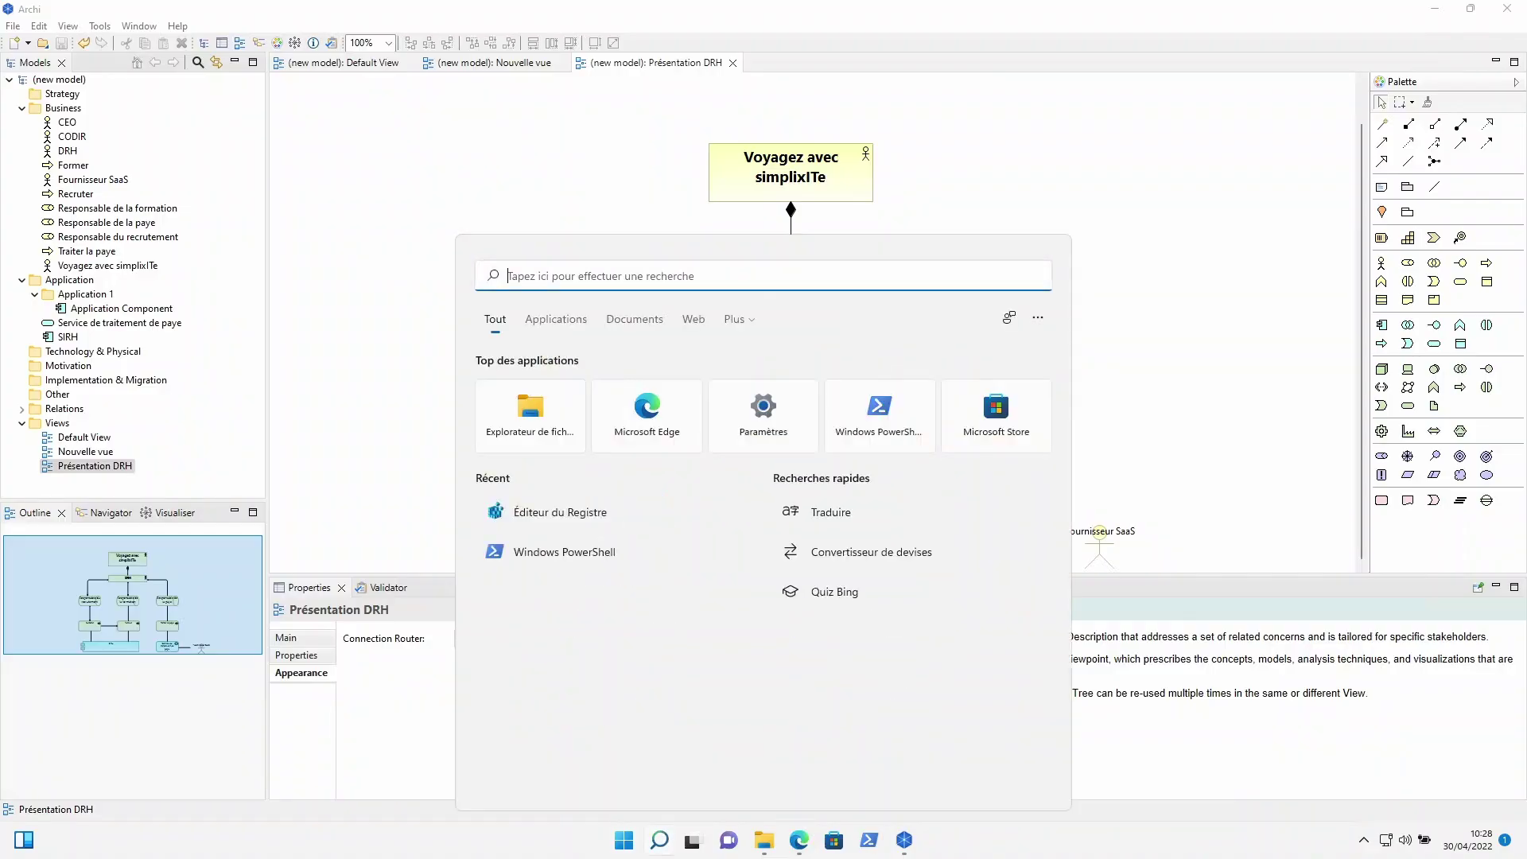
type("word")
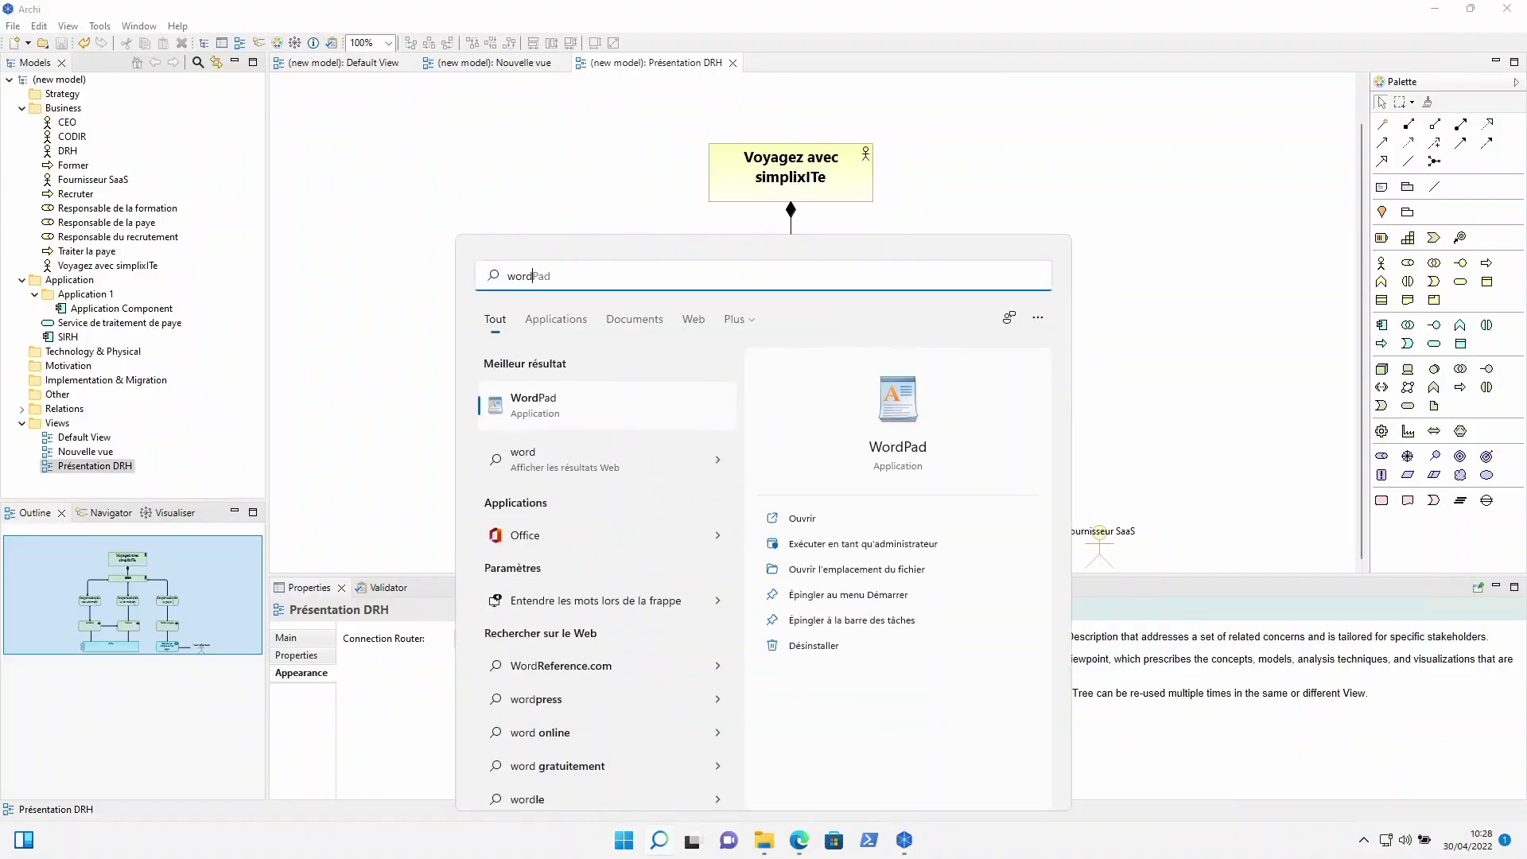
left_click(571, 403)
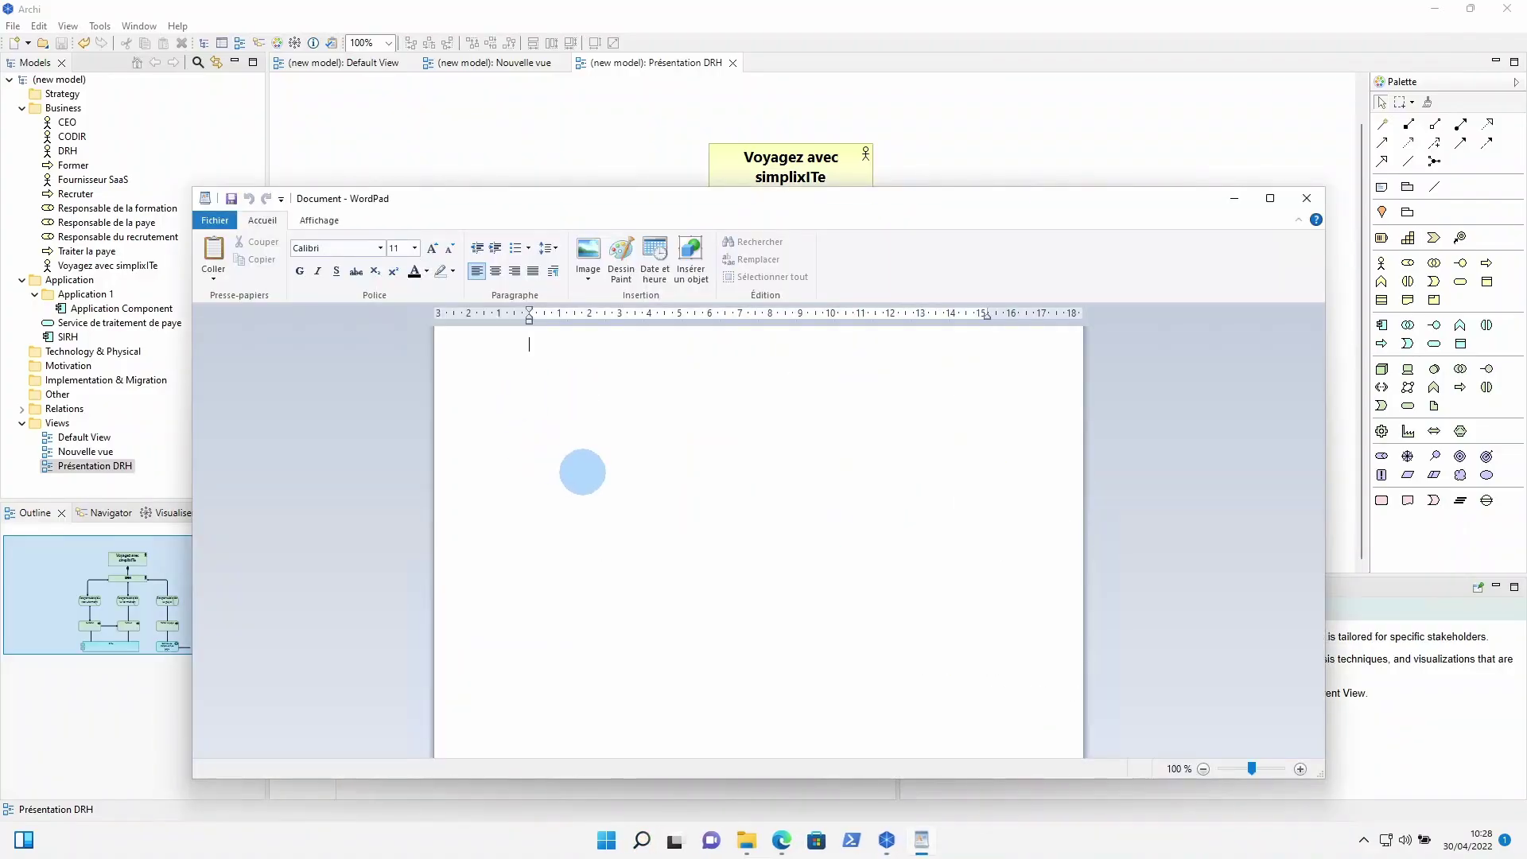
- Paste the copied view image into the blank WordPad document and inspect it
key("ctrl+v")
left_click(750, 477)
scroll(750, 477, "up", 6, "ctrl")
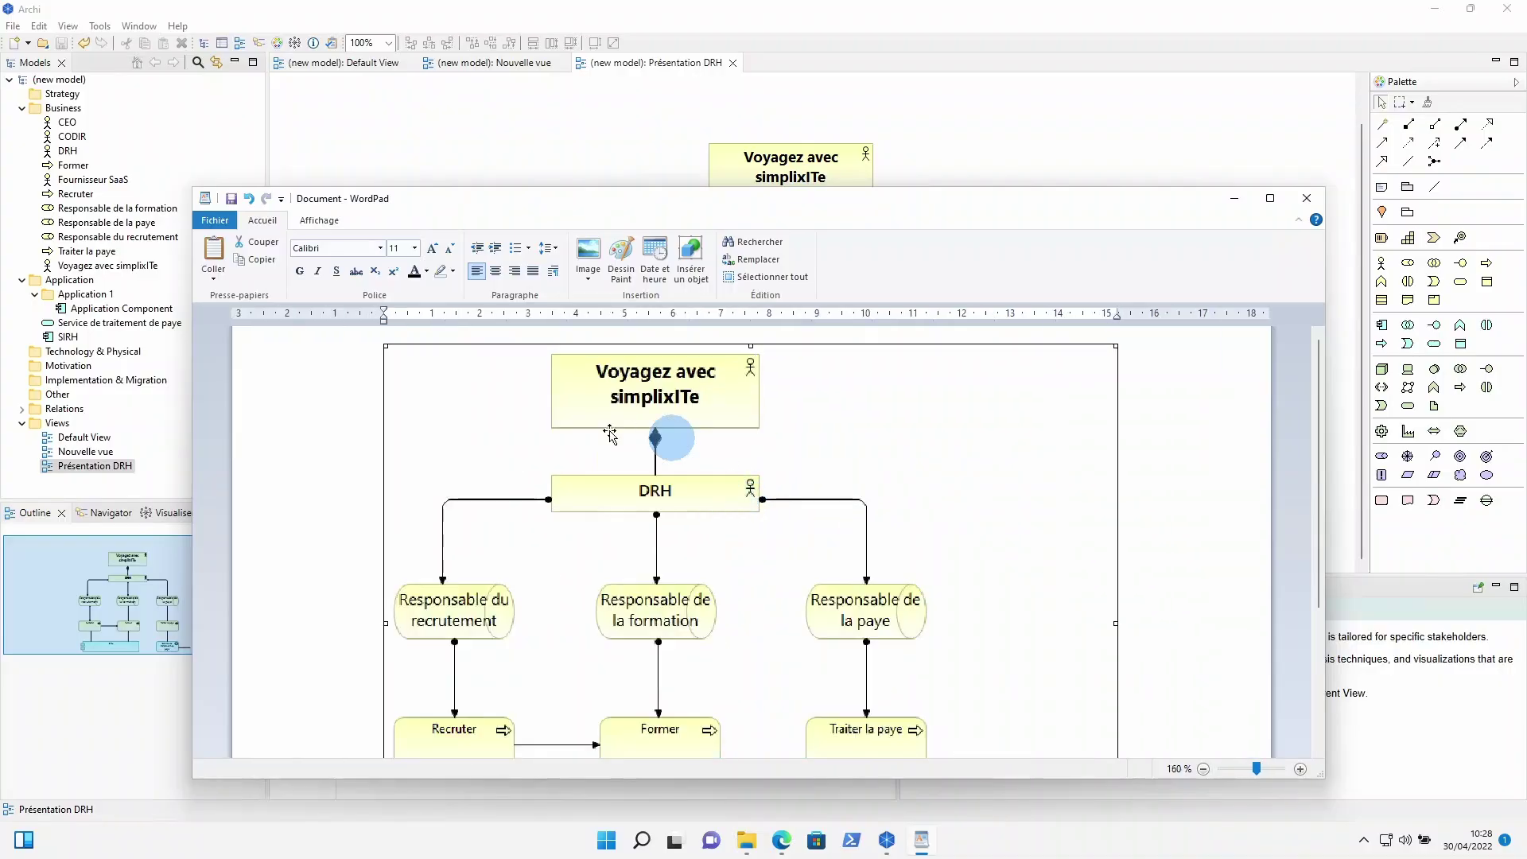